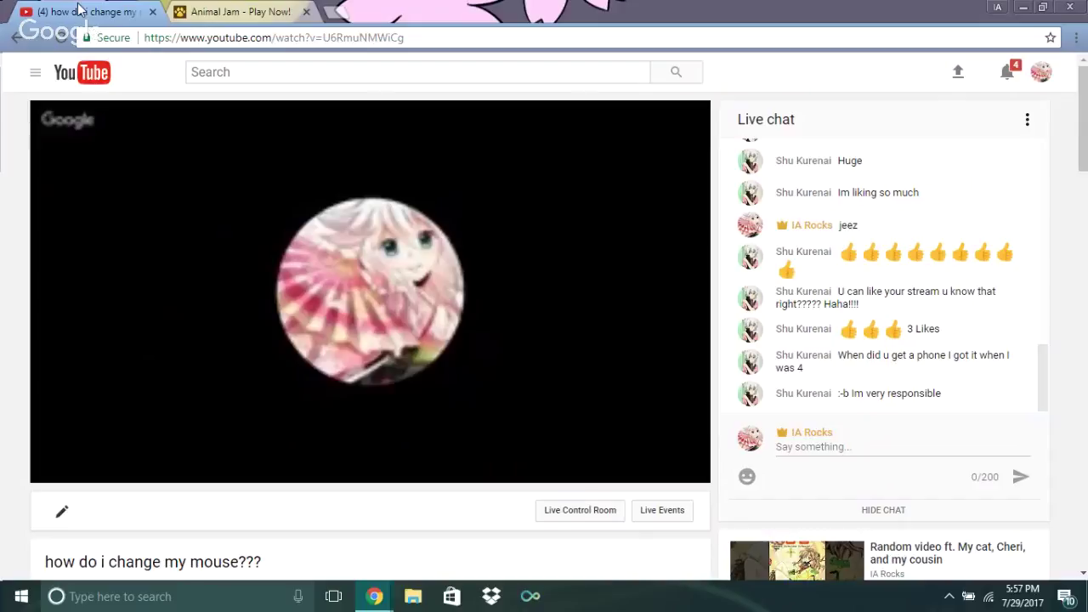
{"action": "left_click", "coordinate": [813, 444]}
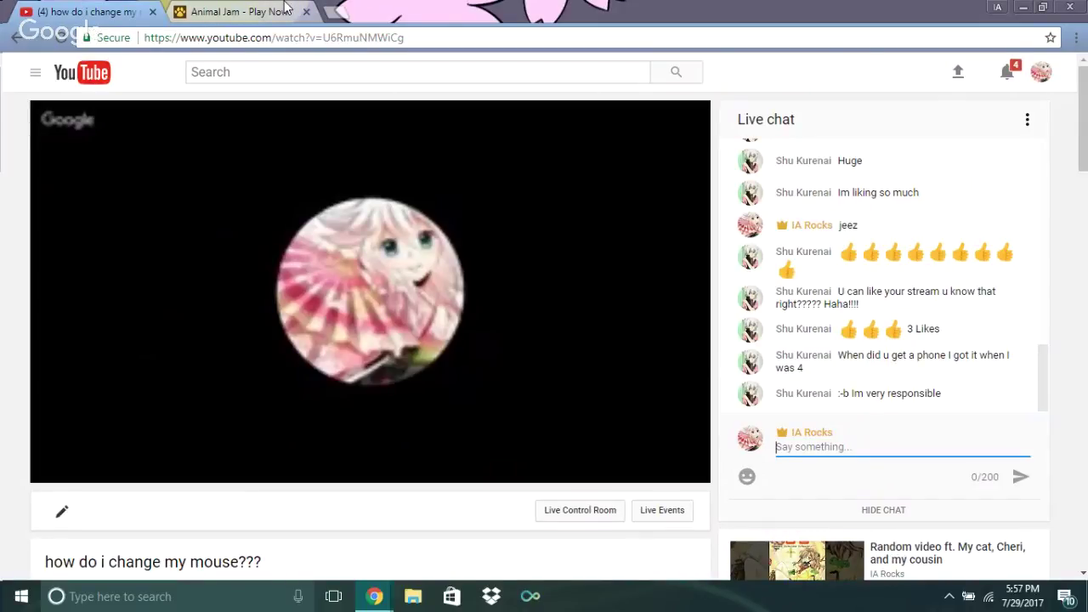
{"action": "left_click", "coordinate": [247, 11]}
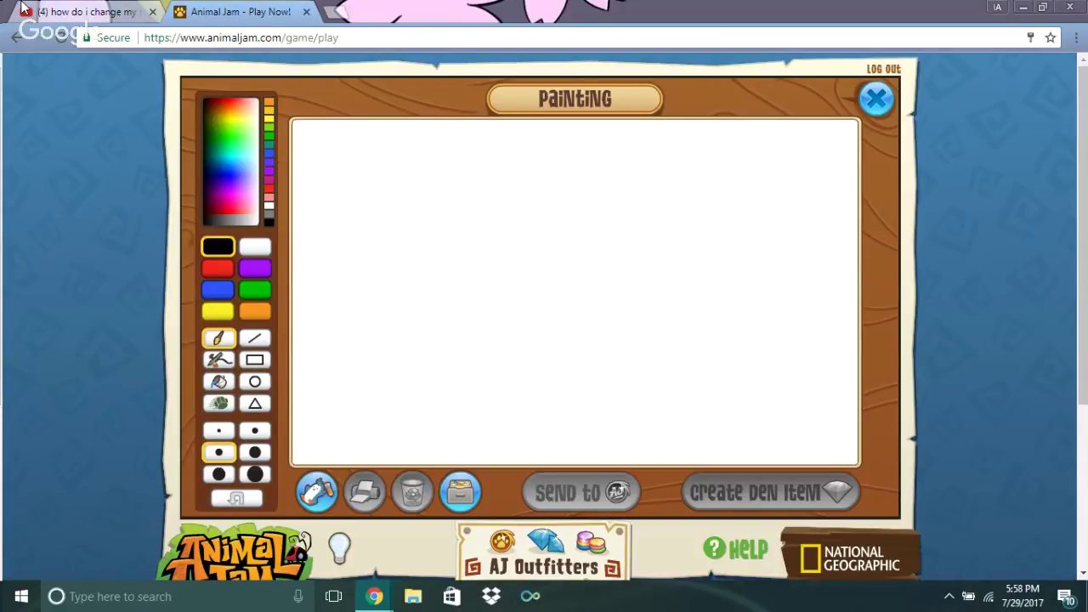
{"action": "left_click", "coordinate": [102, 14]}
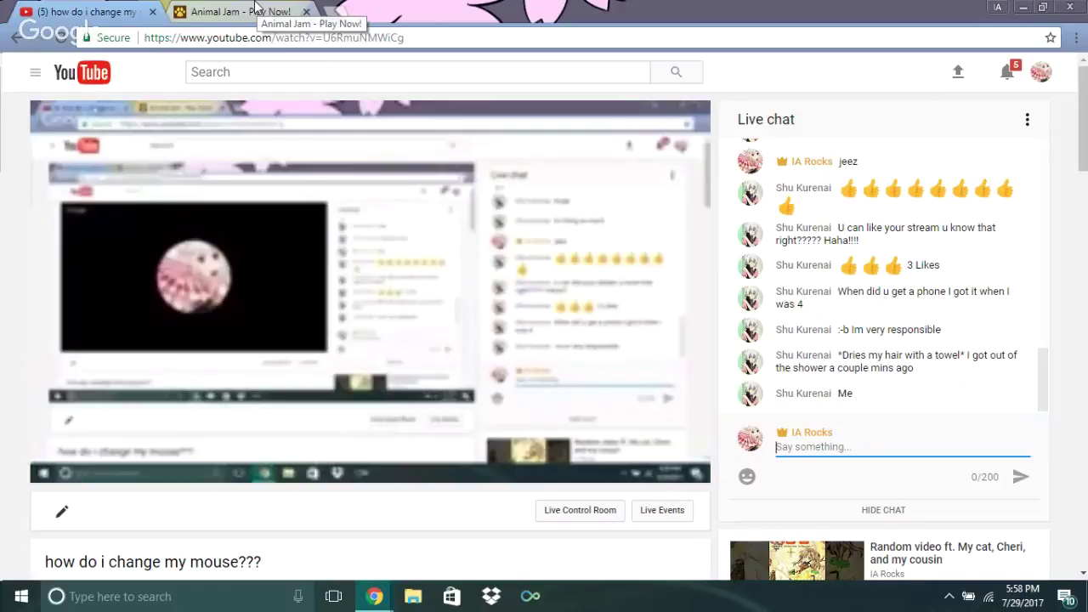
{"action": "left_click", "coordinate": [255, 8]}
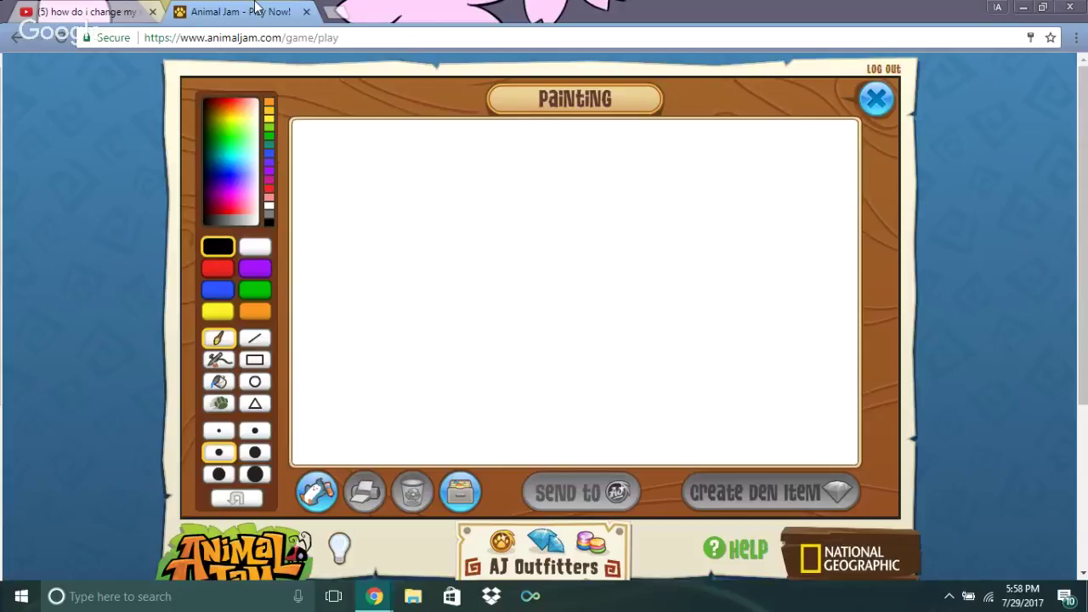
{"action": "key", "text": "ctrl+Tab"}
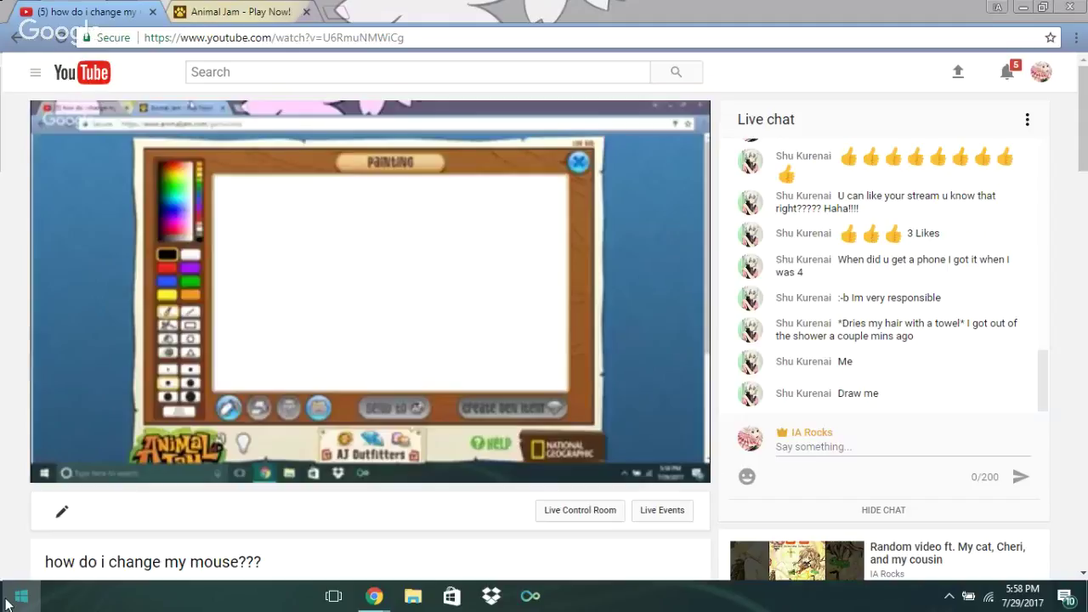
Open Paint and draw a thick black arched upper eyelid about 223 px wide with a short curve descending from its right end
{"action": "left_click", "coordinate": [7, 602]}
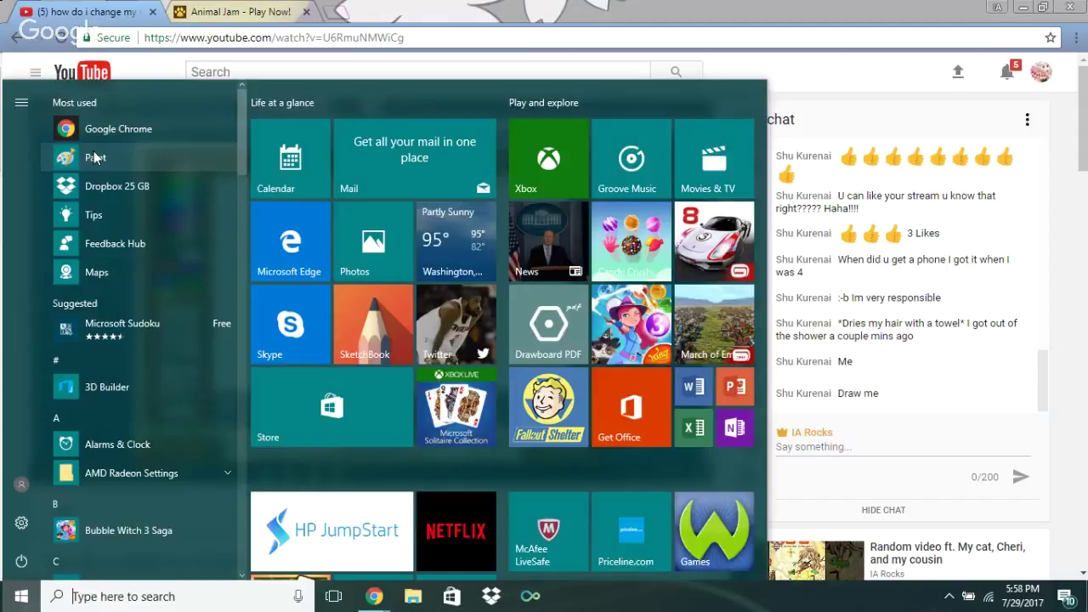
{"action": "left_click", "coordinate": [95, 157]}
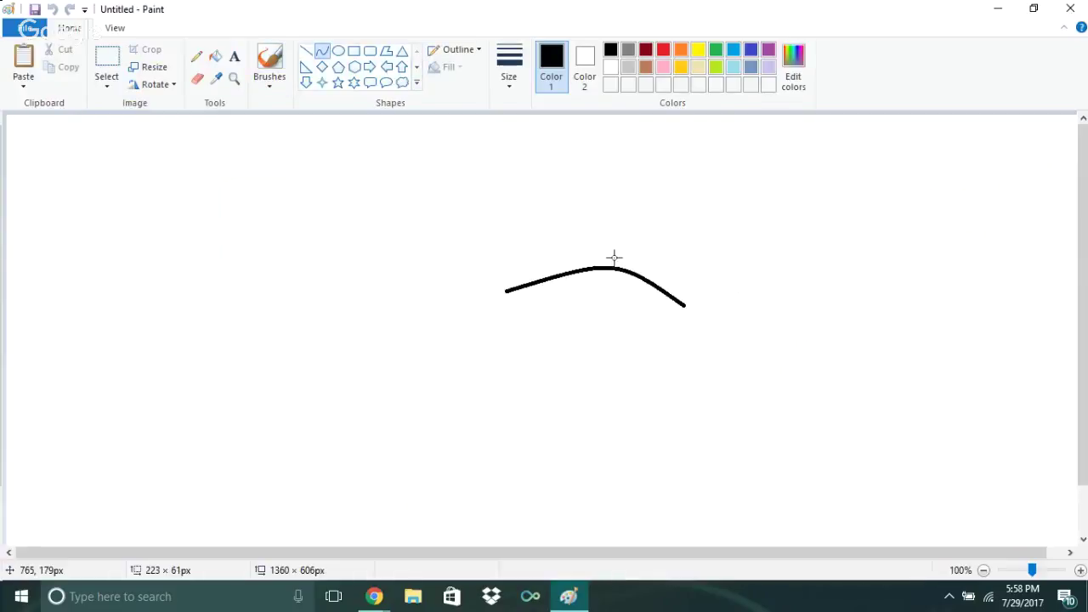
{"action": "left_click_drag", "start_coordinate": [615, 258], "coordinate": [613, 232]}
{"action": "mouse_move", "coordinate": [683, 304]}
{"action": "left_mouse_down"}
{"action": "mouse_move", "coordinate": [687, 380]}
{"action": "mouse_move", "coordinate": [690, 358]}
{"action": "left_mouse_up"}
{"action": "left_click", "coordinate": [673, 259]}
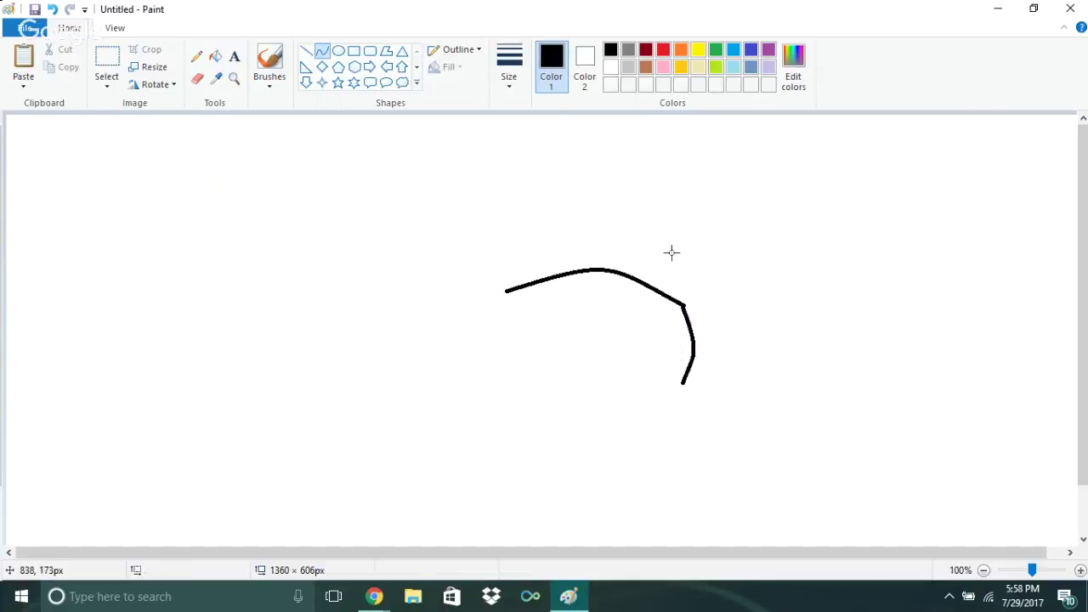
Choose a thinner line size and draw two outward-bowed curves down from the eyelid as the sides of the iris
{"action": "left_click", "coordinate": [509, 81]}
{"action": "left_click", "coordinate": [525, 147]}
{"action": "left_click_drag", "start_coordinate": [652, 290], "coordinate": [651, 406]}
{"action": "left_click_drag", "start_coordinate": [642, 368], "coordinate": [667, 355]}
{"action": "left_click", "coordinate": [657, 327]}
{"action": "left_click_drag", "start_coordinate": [557, 276], "coordinate": [563, 406]}
{"action": "left_click_drag", "start_coordinate": [561, 340], "coordinate": [529, 332]}
{"action": "left_click", "coordinate": [530, 333]}
{"action": "left_click", "coordinate": [551, 171]}
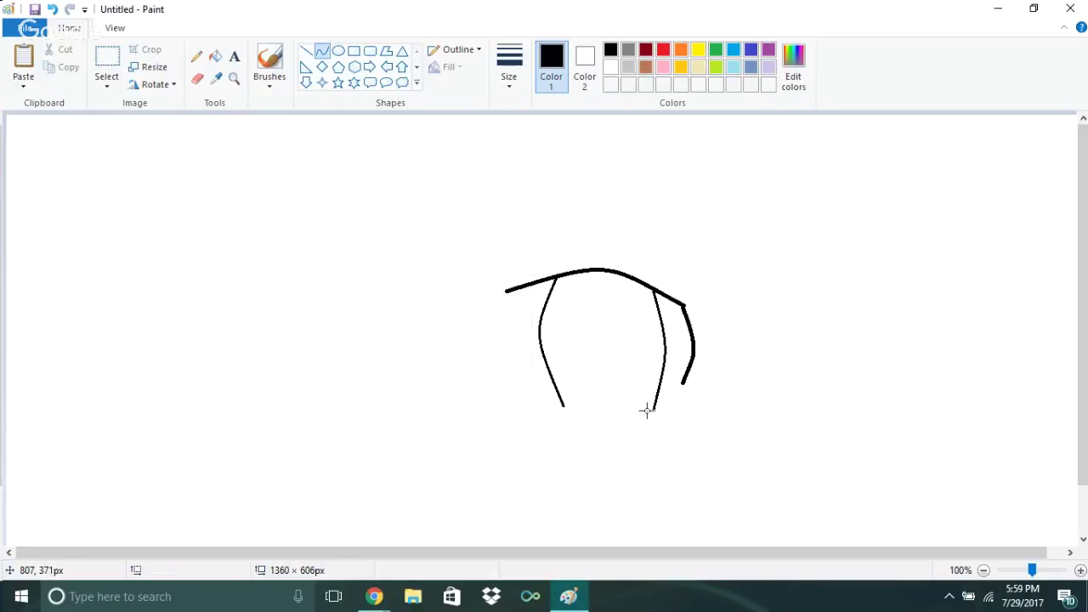
{"action": "left_click_drag", "start_coordinate": [654, 409], "coordinate": [595, 415]}
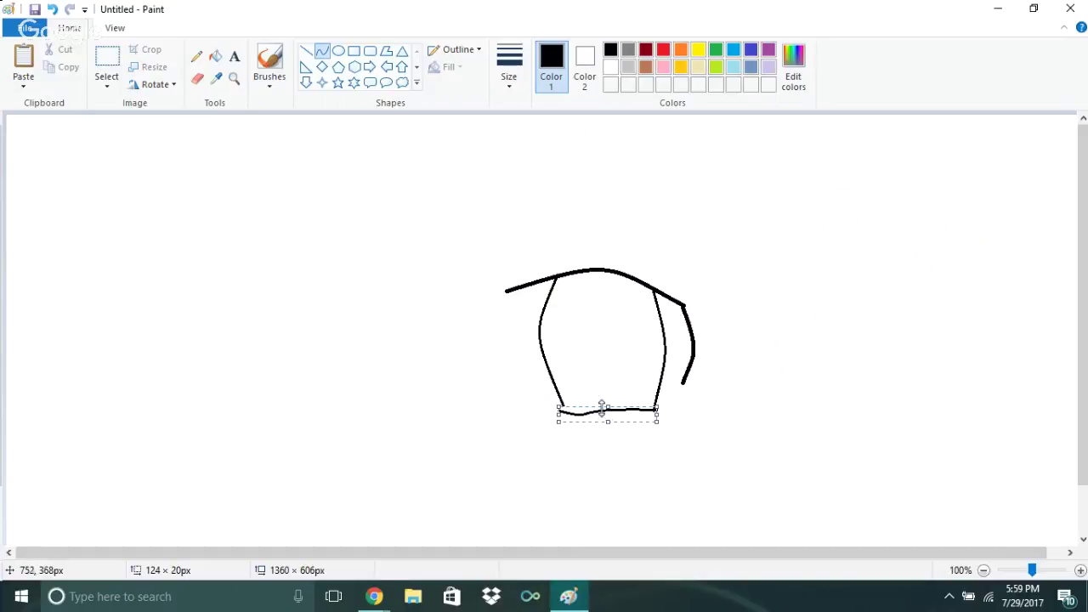
{"action": "right_click", "coordinate": [610, 416]}
{"action": "left_click", "coordinate": [647, 422]}
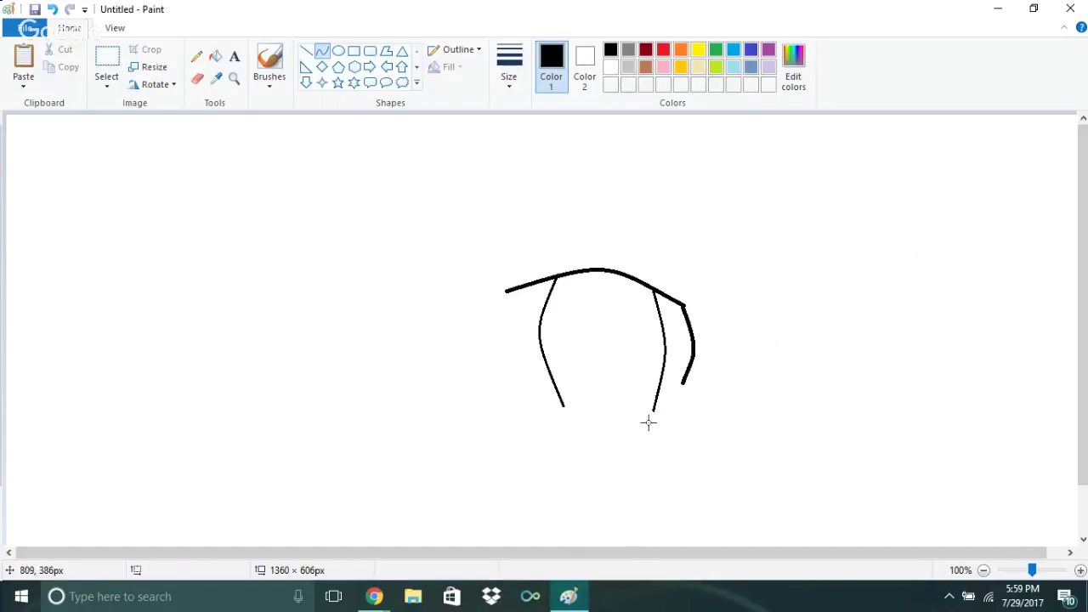
Draw a downward-bowed curve about 125 × 29 px closing the iris base, fitting its ends to the two side curves
{"action": "left_click_drag", "start_coordinate": [654, 408], "coordinate": [564, 411]}
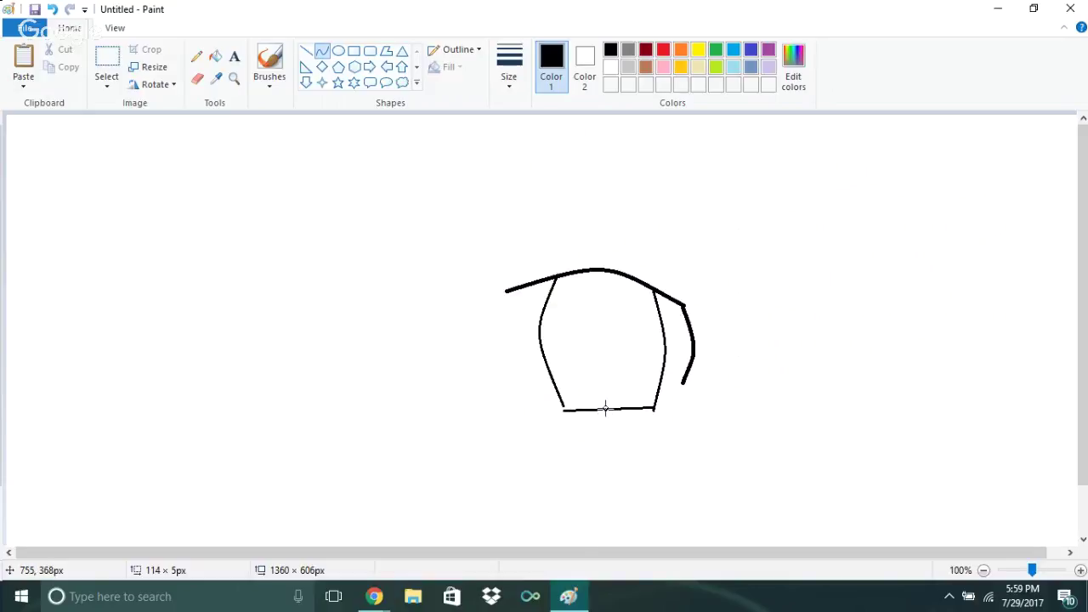
{"action": "left_click_drag", "start_coordinate": [605, 408], "coordinate": [606, 427]}
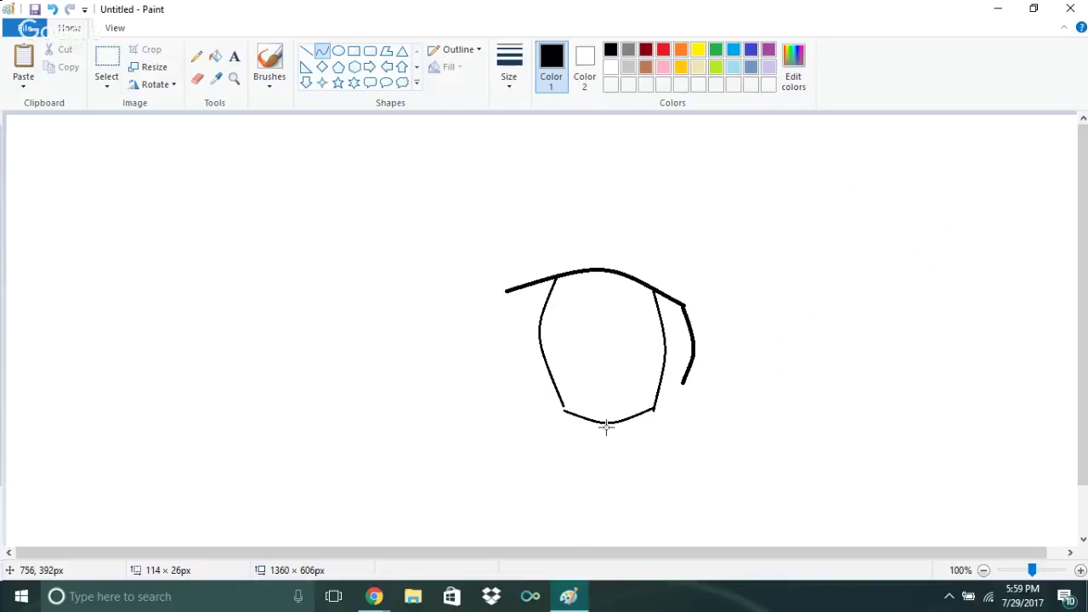
{"action": "left_click", "coordinate": [606, 427]}
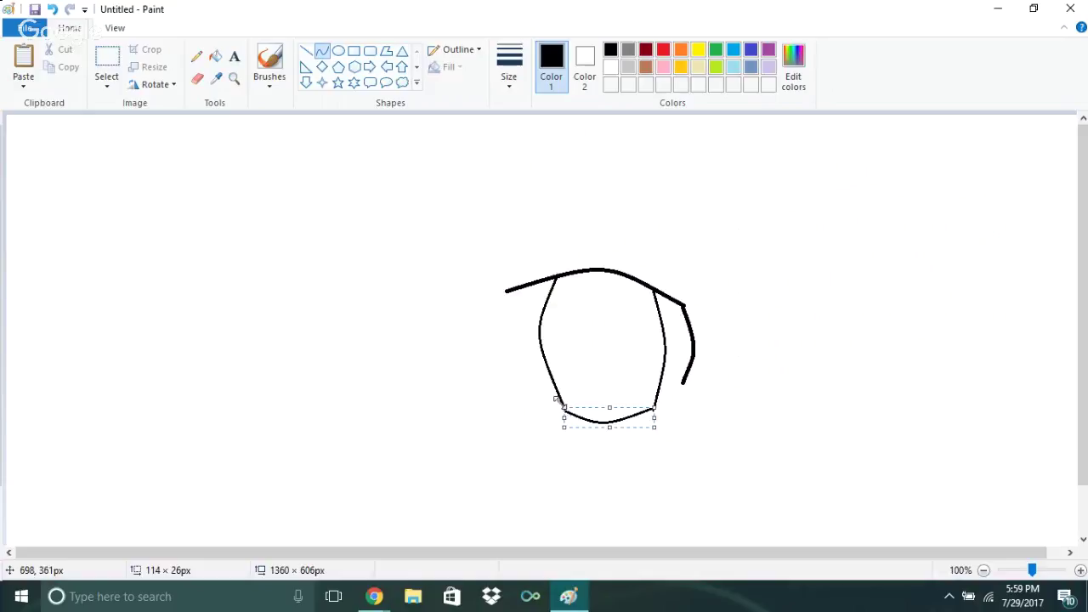
{"action": "left_click_drag", "start_coordinate": [557, 399], "coordinate": [555, 397]}
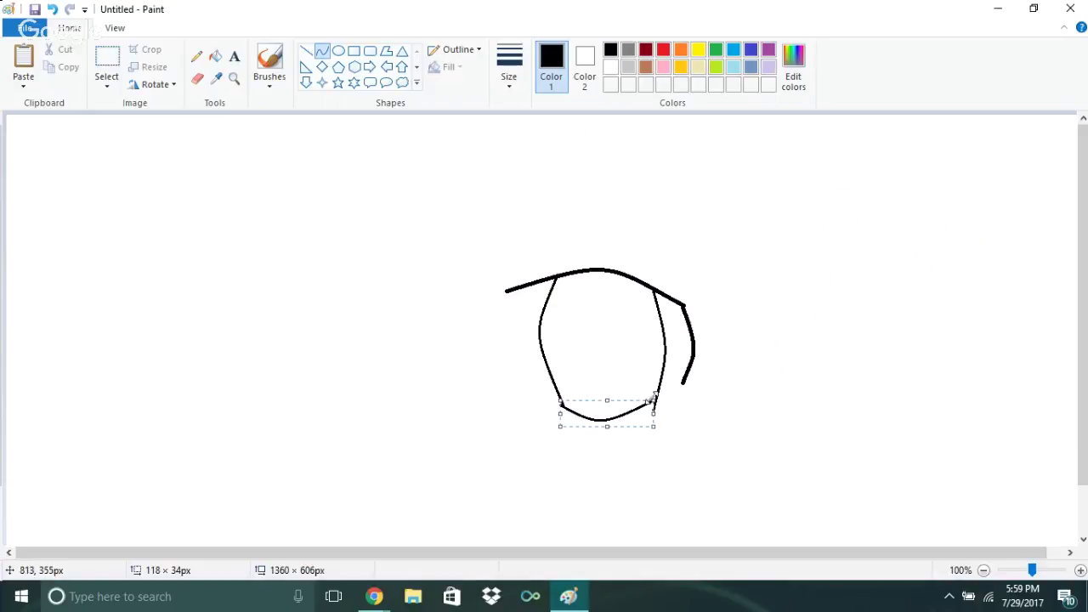
{"action": "left_click_drag", "start_coordinate": [653, 398], "coordinate": [656, 409]}
{"action": "left_click_drag", "start_coordinate": [556, 406], "coordinate": [554, 401]}
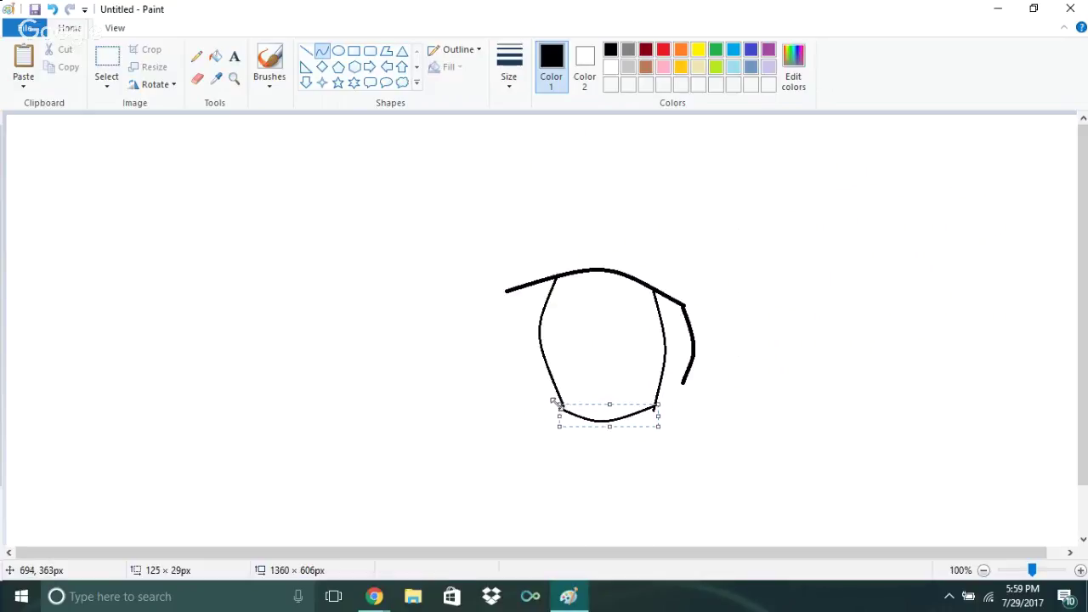
{"action": "left_click", "coordinate": [502, 372]}
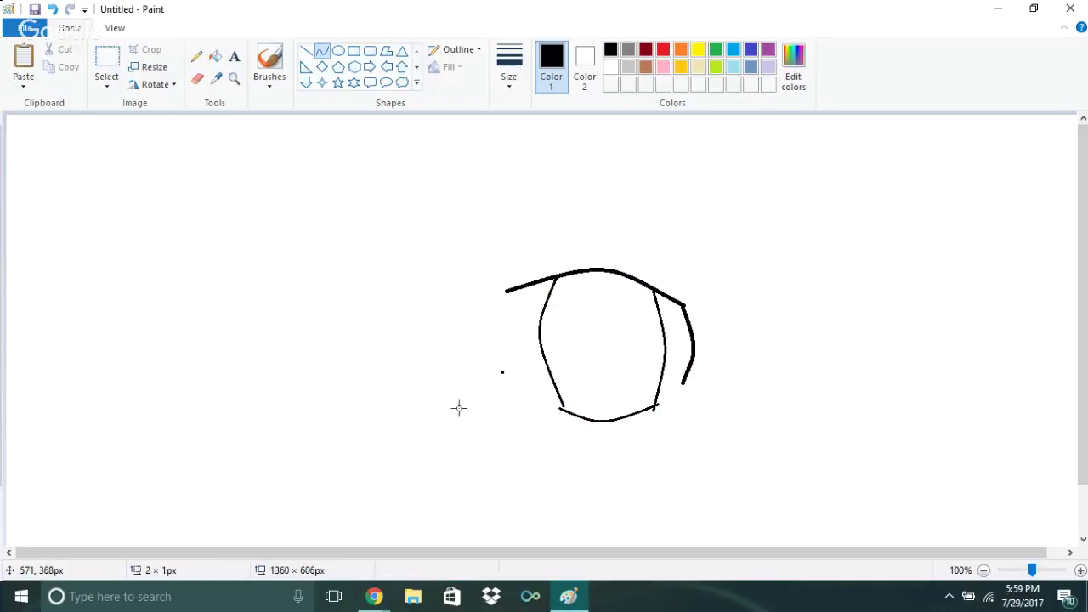
{"action": "key", "text": "ctrl+z"}
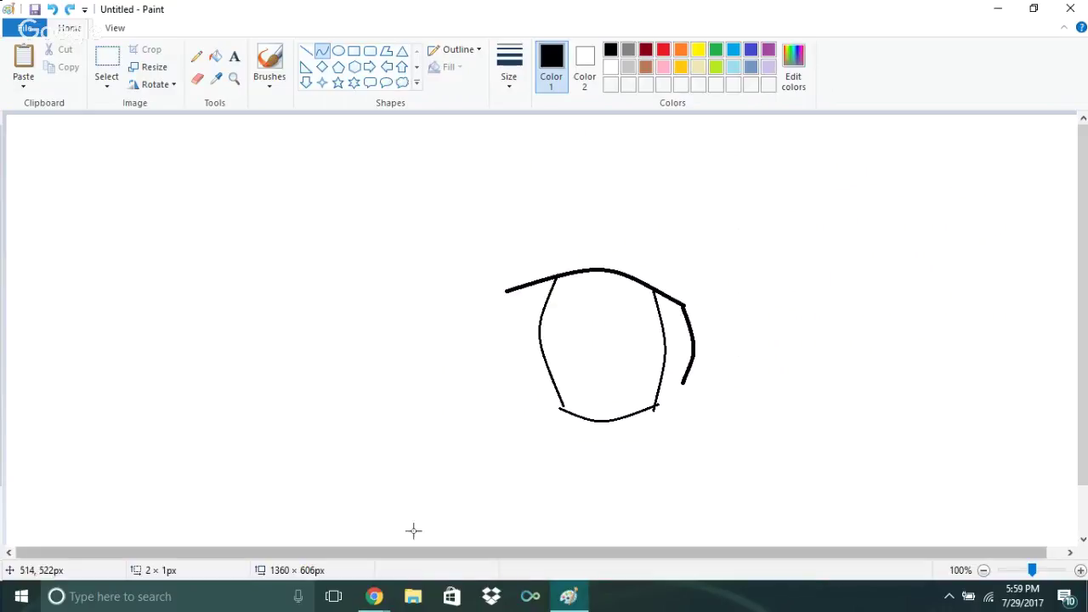
Switch to the Animal Jam painting in Chrome and brush a black smiley face with two vertical eyes and a curved mouth
{"action": "left_click", "coordinate": [375, 597]}
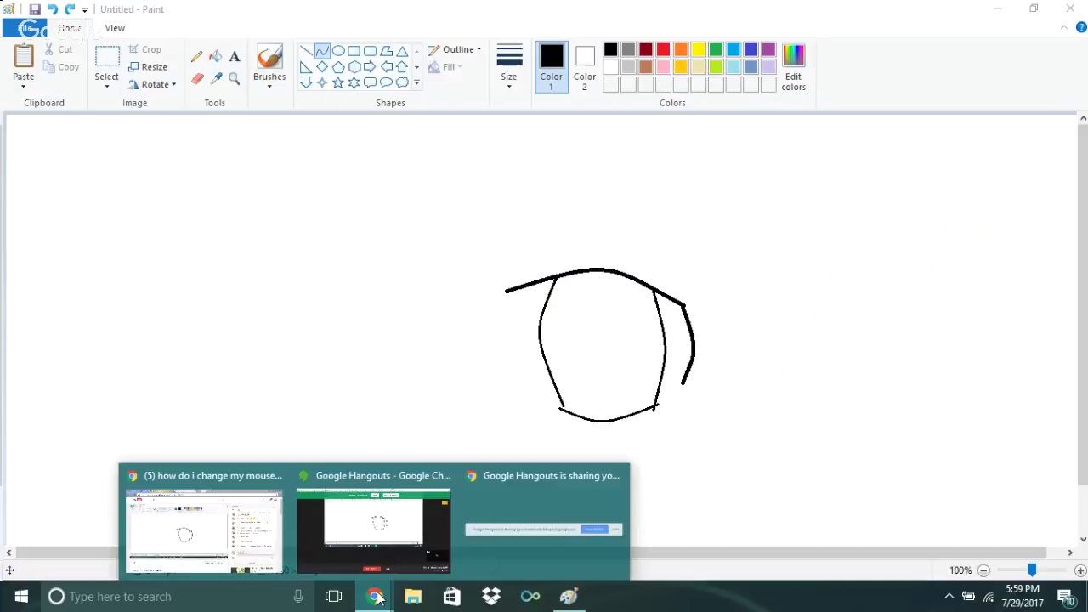
{"action": "left_click", "coordinate": [255, 513]}
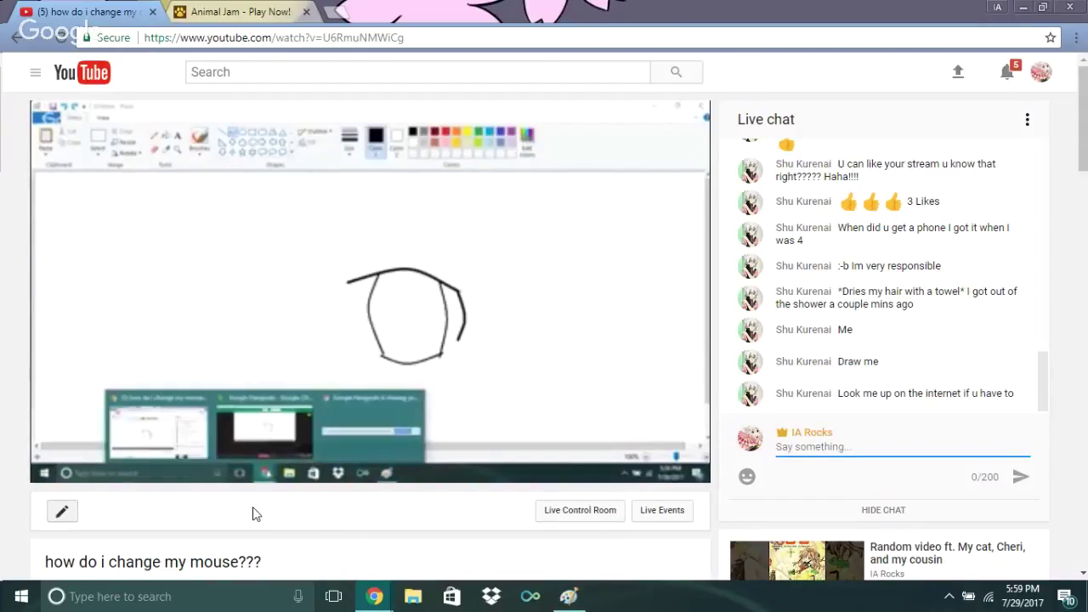
{"action": "left_click", "coordinate": [207, 9]}
{"action": "left_click_drag", "start_coordinate": [379, 216], "coordinate": [400, 344]}
{"action": "mouse_move", "coordinate": [462, 207]}
{"action": "left_mouse_down"}
{"action": "mouse_move", "coordinate": [465, 319]}
{"action": "mouse_move", "coordinate": [406, 385]}
{"action": "left_mouse_up"}
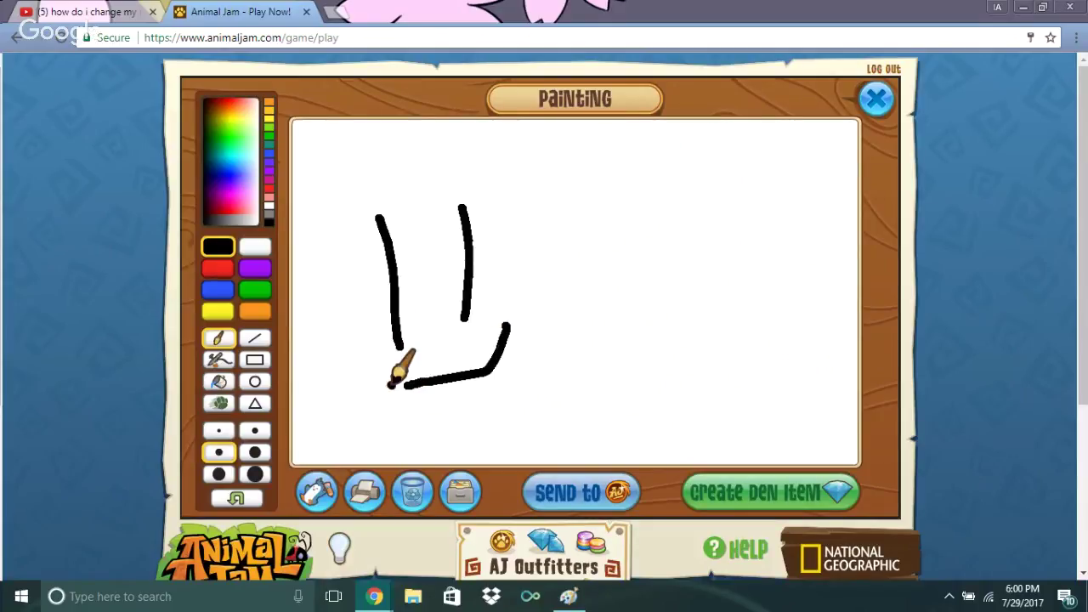
{"action": "left_click_drag", "start_coordinate": [406, 387], "coordinate": [357, 359]}
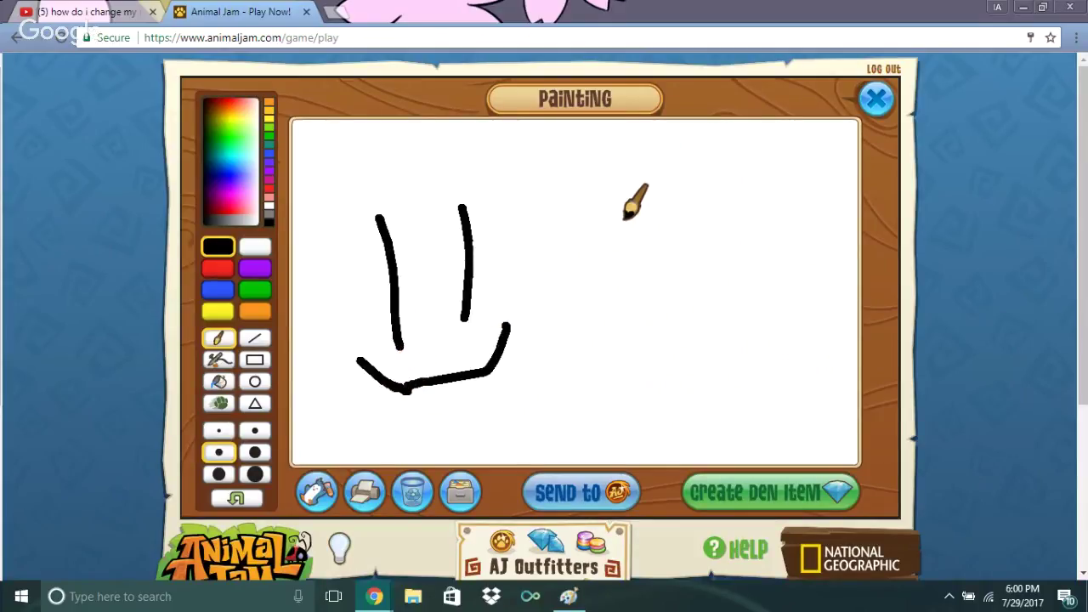
Brush the letters "iDK" in black beside the smiley face
{"action": "left_click_drag", "start_coordinate": [626, 296], "coordinate": [602, 227]}
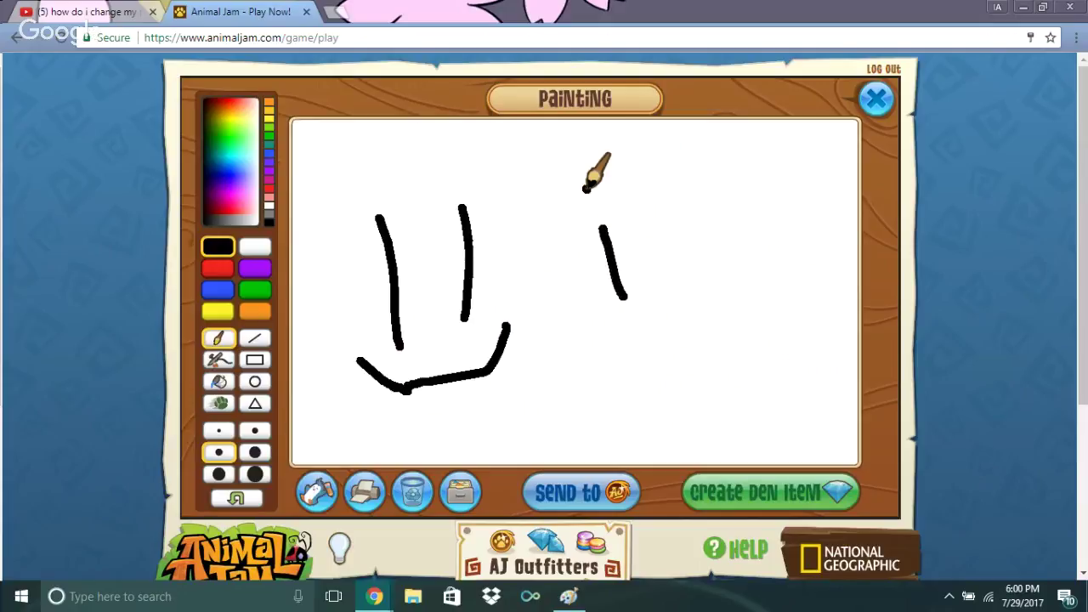
{"action": "left_click_drag", "start_coordinate": [620, 174], "coordinate": [671, 294]}
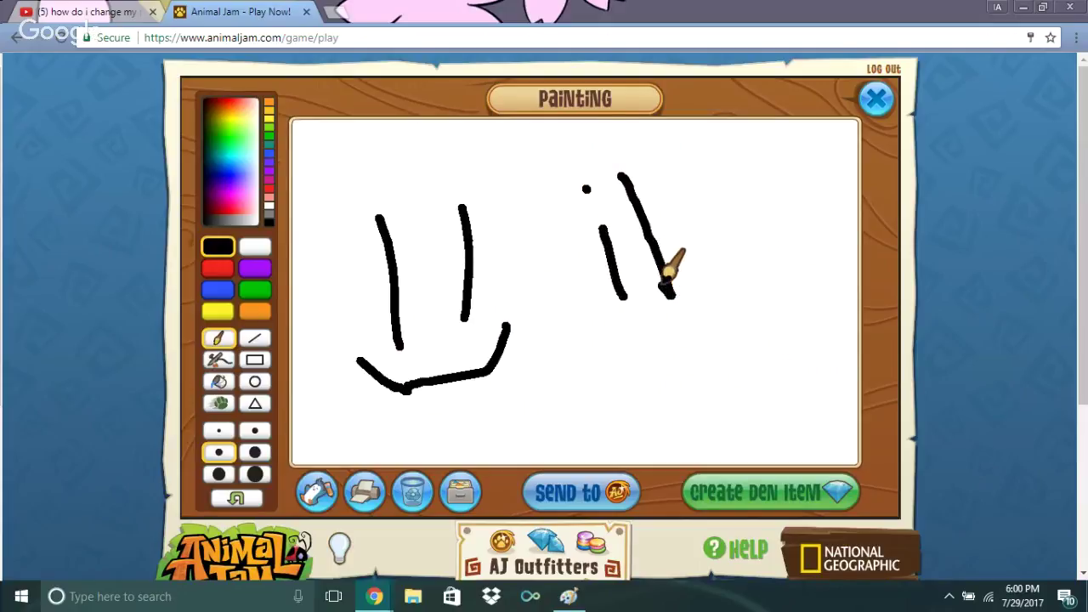
{"action": "mouse_move", "coordinate": [620, 170]}
{"action": "left_mouse_down"}
{"action": "mouse_move", "coordinate": [668, 182]}
{"action": "mouse_move", "coordinate": [708, 222]}
{"action": "mouse_move", "coordinate": [699, 285]}
{"action": "mouse_move", "coordinate": [676, 285]}
{"action": "left_mouse_up"}
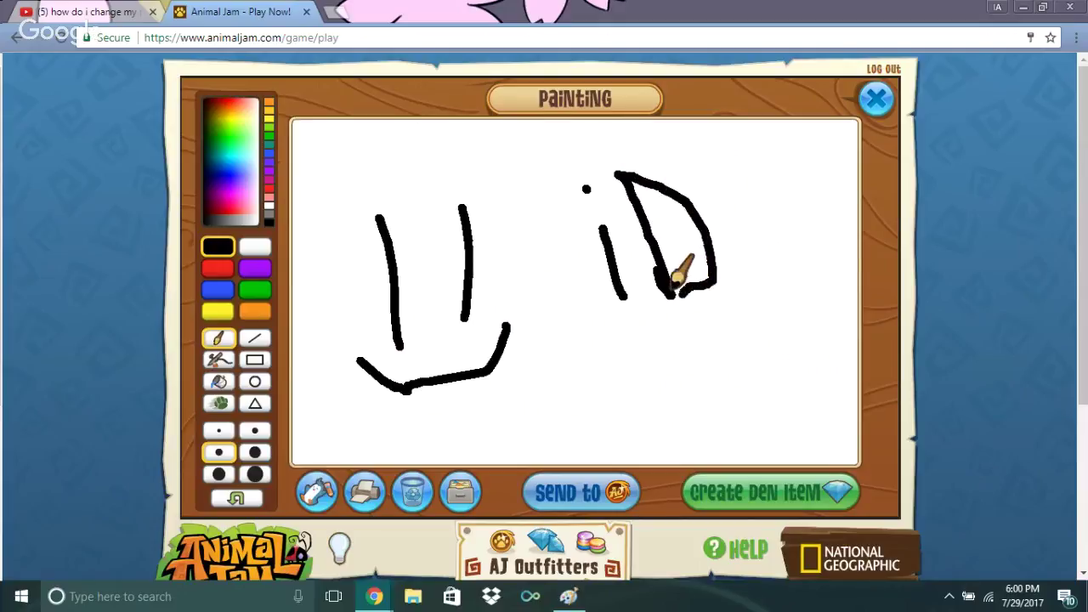
{"action": "left_click_drag", "start_coordinate": [738, 181], "coordinate": [762, 300]}
{"action": "left_click_drag", "start_coordinate": [748, 240], "coordinate": [768, 193]}
{"action": "left_click_drag", "start_coordinate": [763, 239], "coordinate": [796, 297]}
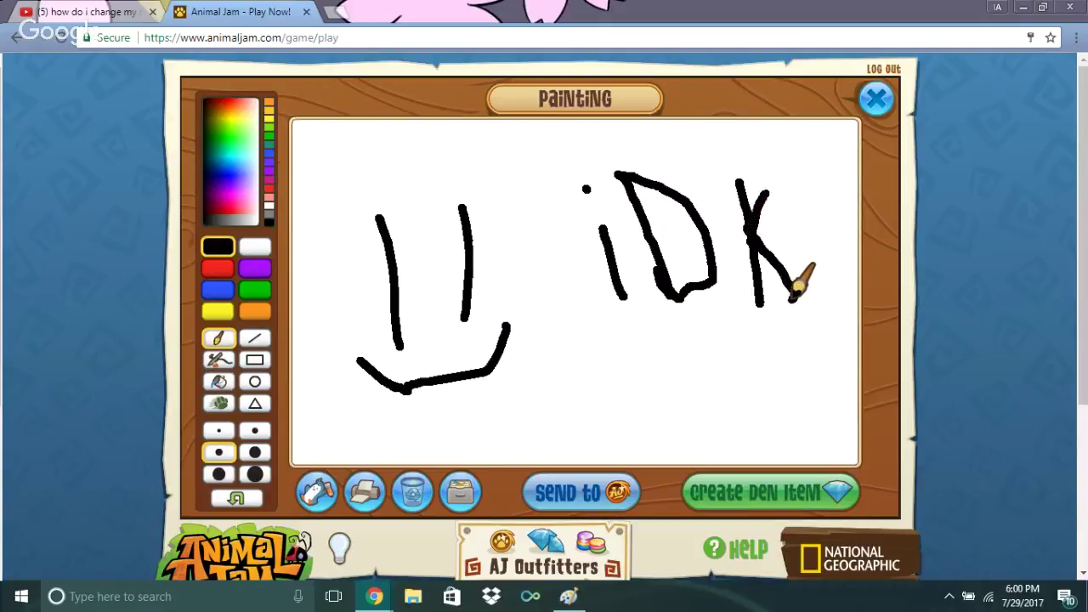
Check the YouTube live chat in Chrome and return to the eye drawing in Paint
{"action": "left_click", "coordinate": [568, 596]}
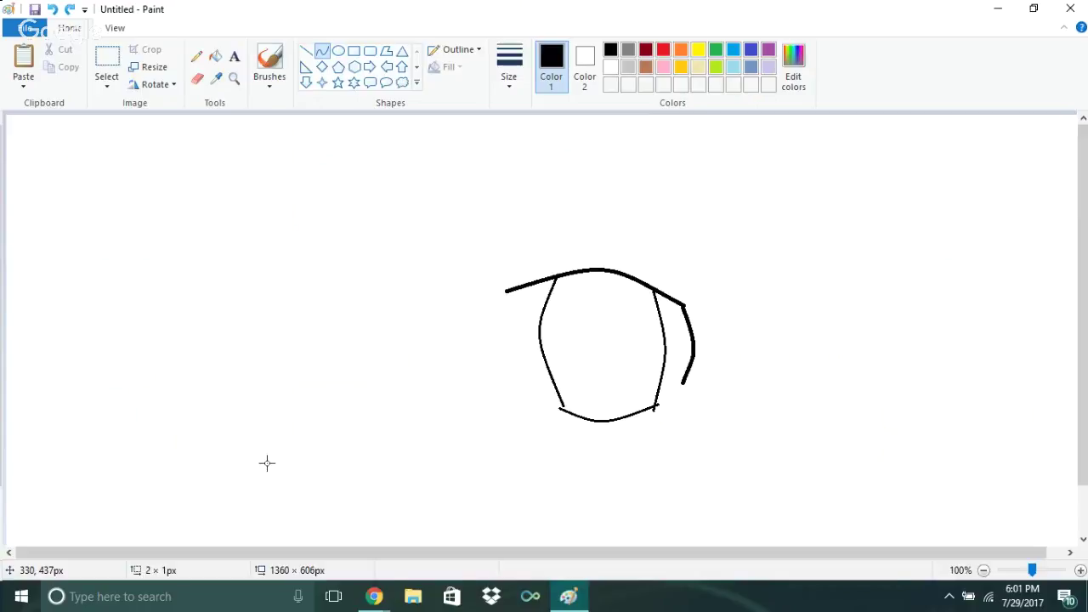
{"action": "left_click", "coordinate": [370, 602]}
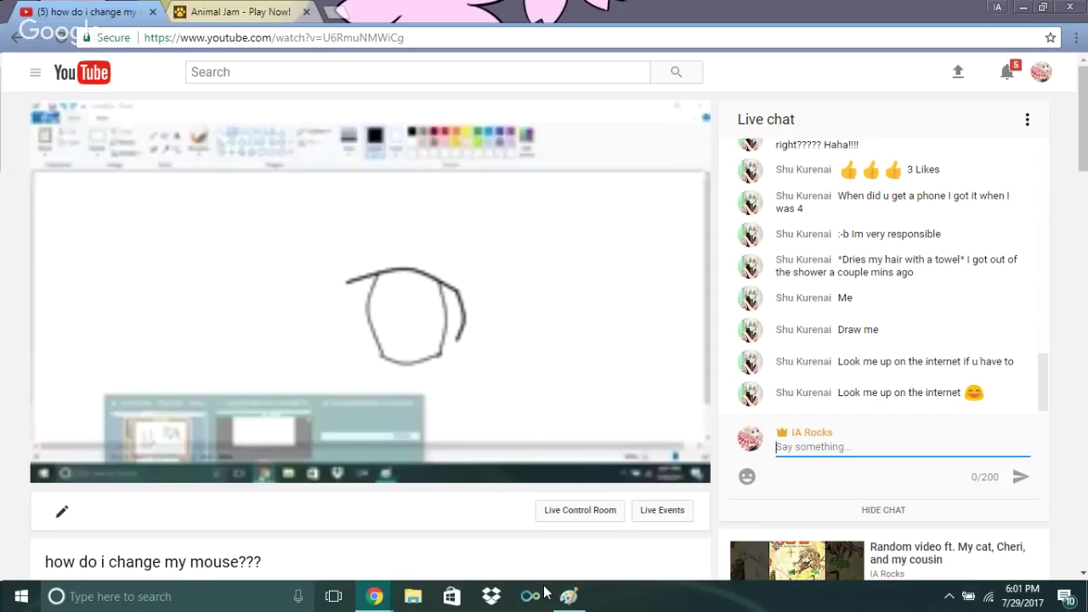
{"action": "left_click", "coordinate": [568, 596]}
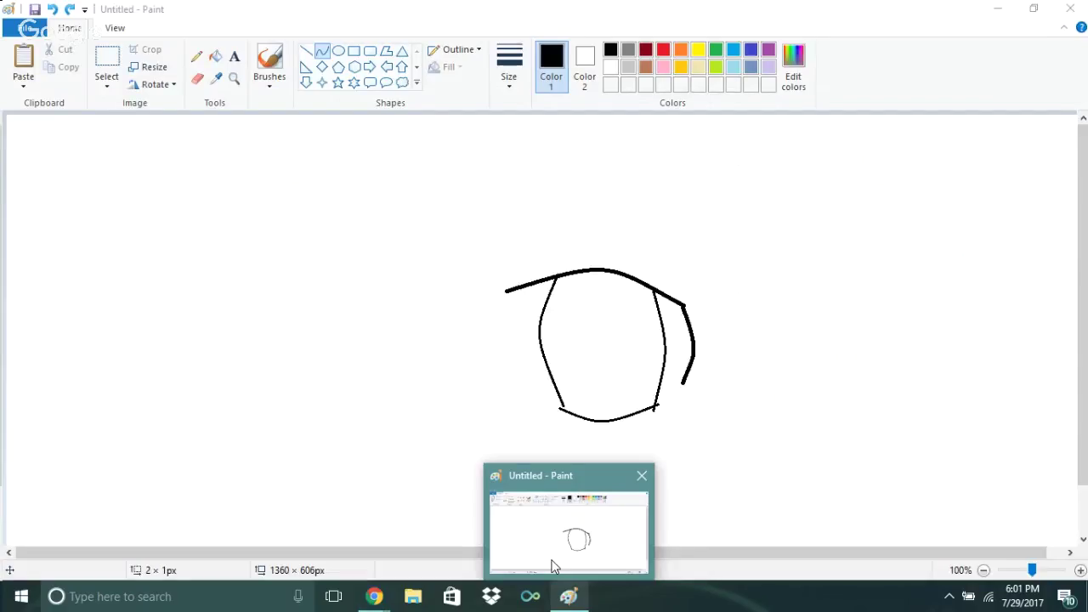
{"action": "mouse_move", "coordinate": [362, 567]}
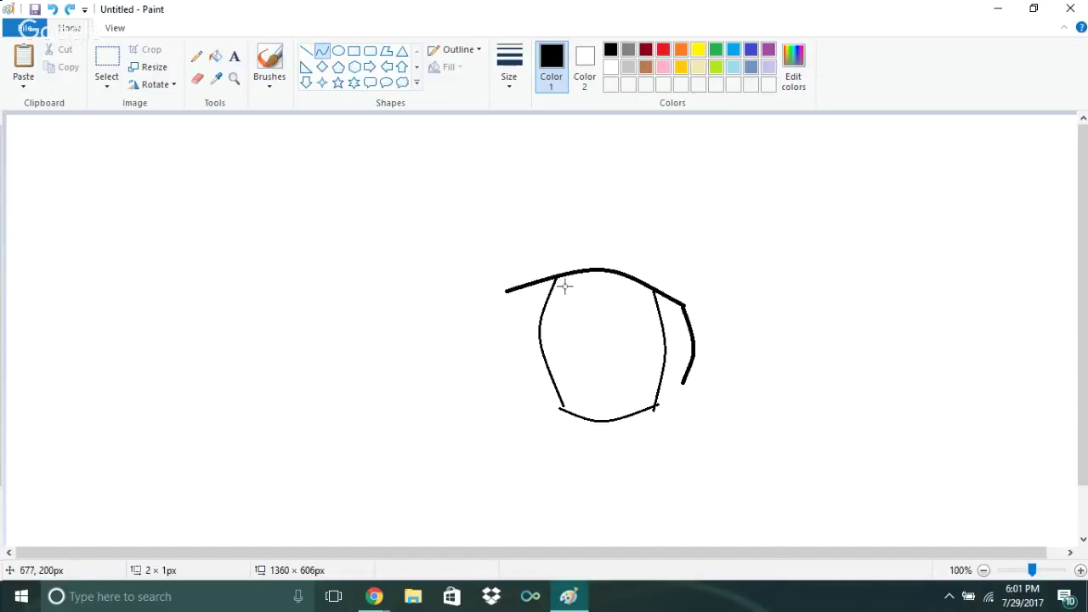
Draw a tall black oval outline about 66 × 131 px inside the iris outline
{"action": "left_click", "coordinate": [234, 77]}
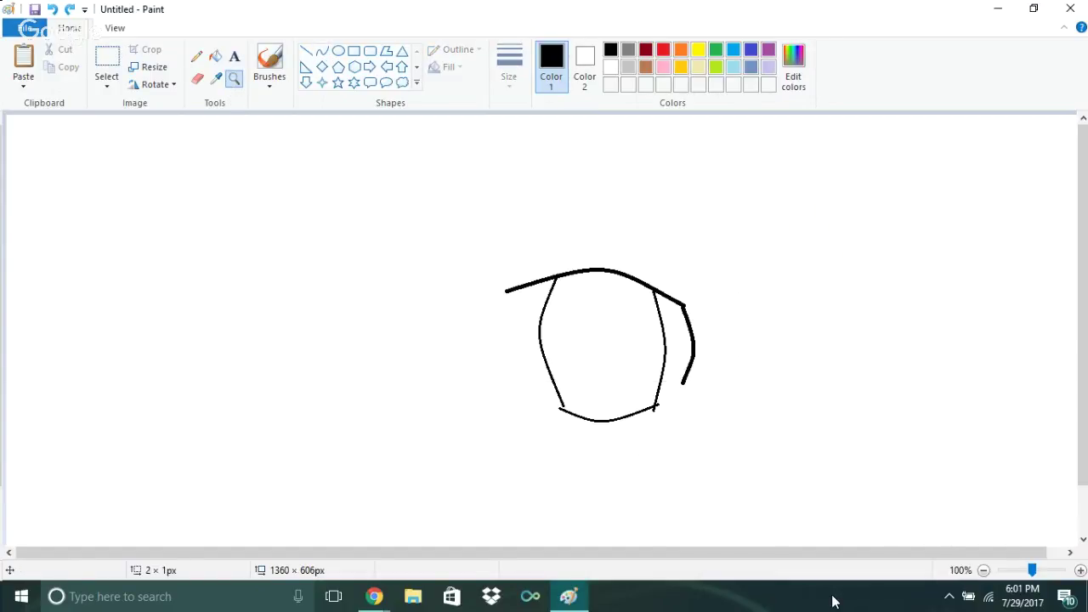
{"action": "left_click", "coordinate": [687, 352]}
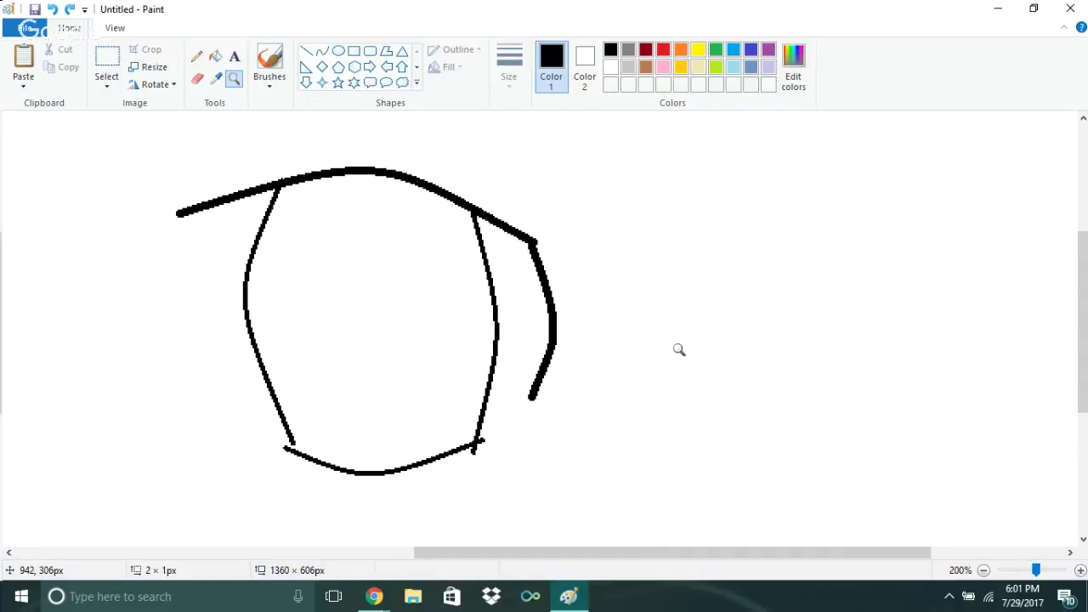
{"action": "left_click", "coordinate": [429, 316]}
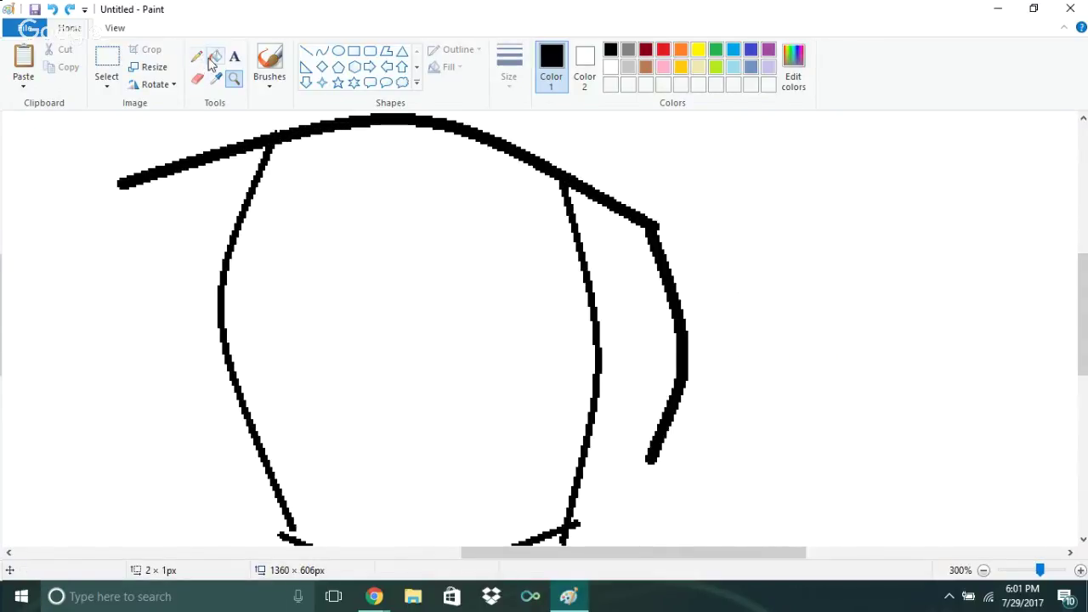
{"action": "left_click", "coordinate": [322, 51]}
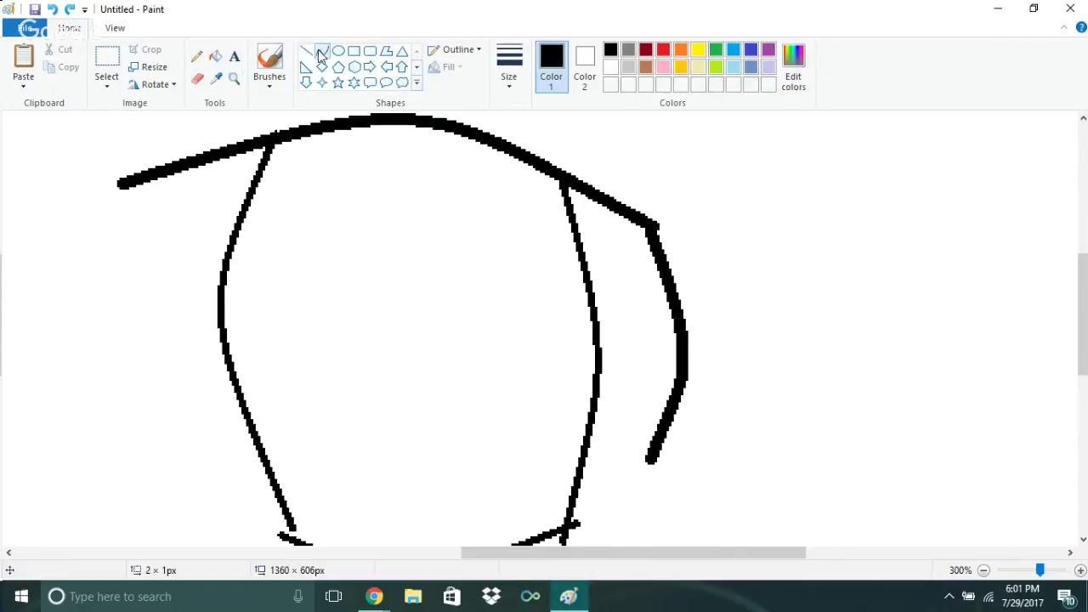
{"action": "left_click", "coordinate": [338, 51]}
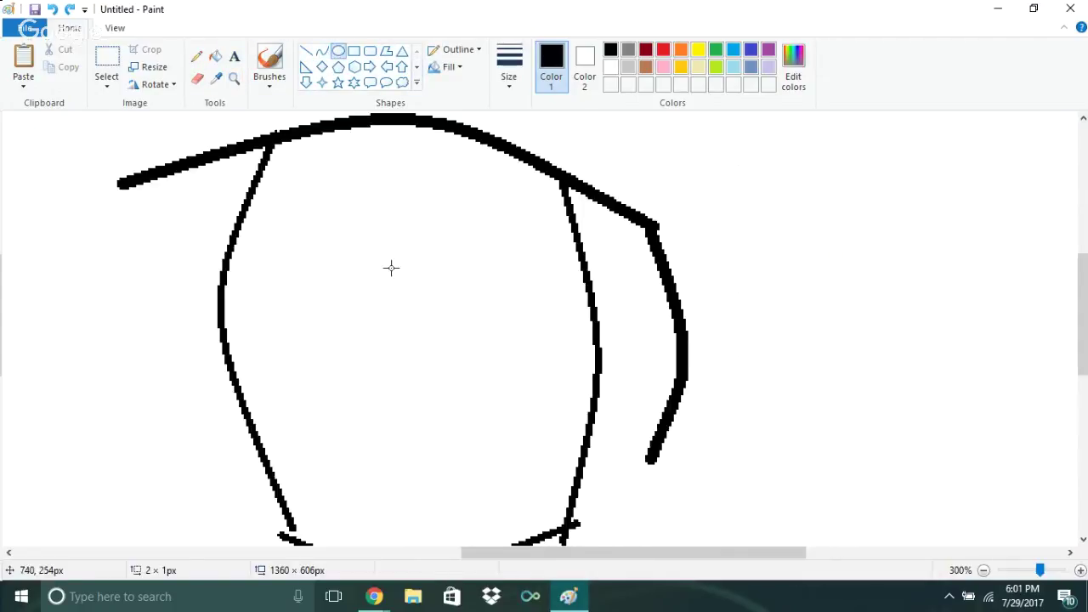
{"action": "left_click_drag", "start_coordinate": [341, 186], "coordinate": [501, 497]}
{"action": "left_click_drag", "start_coordinate": [343, 297], "coordinate": [323, 296]}
{"action": "scroll", "coordinate": [591, 242], "scroll_direction": "down", "scroll_amount": 2}
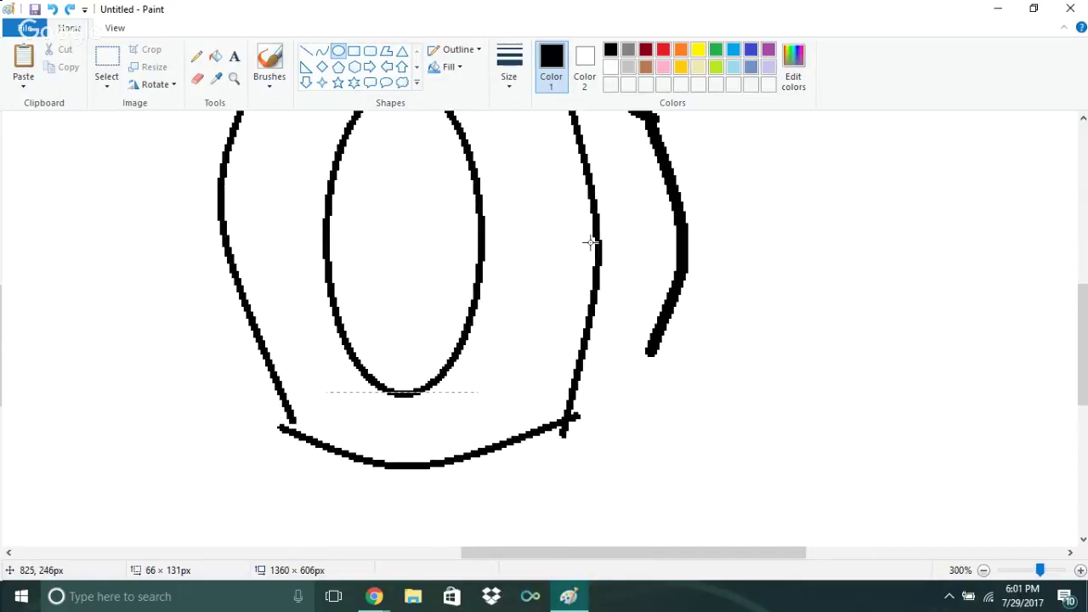
{"action": "scroll", "coordinate": [591, 242], "scroll_direction": "up", "scroll_amount": 2}
{"action": "left_click", "coordinate": [513, 221]}
{"action": "mouse_move", "coordinate": [330, 161]}
{"action": "left_mouse_down"}
{"action": "mouse_move", "coordinate": [539, 522]}
{"action": "mouse_move", "coordinate": [496, 526]}
{"action": "left_mouse_up"}
{"action": "left_click_drag", "start_coordinate": [321, 316], "coordinate": [323, 333]}
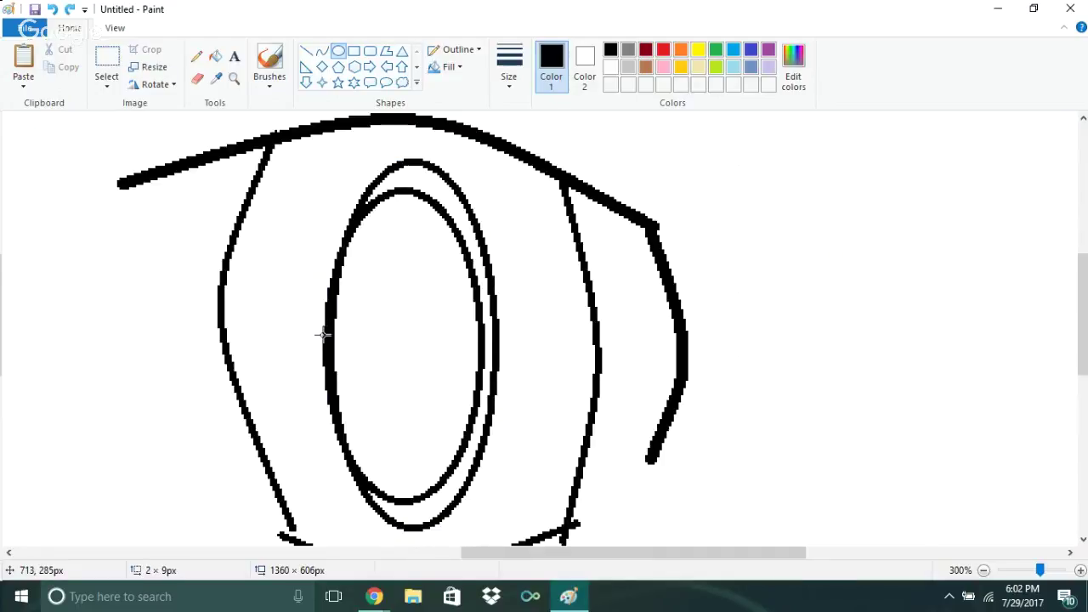
{"action": "key", "text": "ctrl+z"}
{"action": "key", "text": "ctrl+z"}
Draw a larger oval outline around the first one and adjust its edges to about 99 × 155 px
{"action": "left_click_drag", "start_coordinate": [278, 162], "coordinate": [516, 542]}
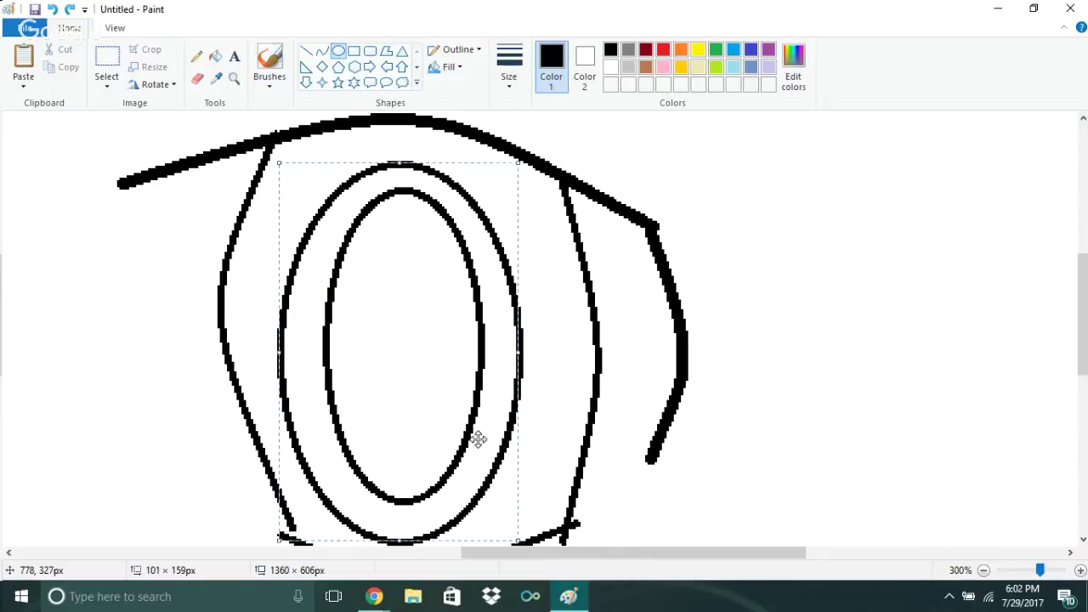
{"action": "left_click_drag", "start_coordinate": [397, 156], "coordinate": [397, 166]}
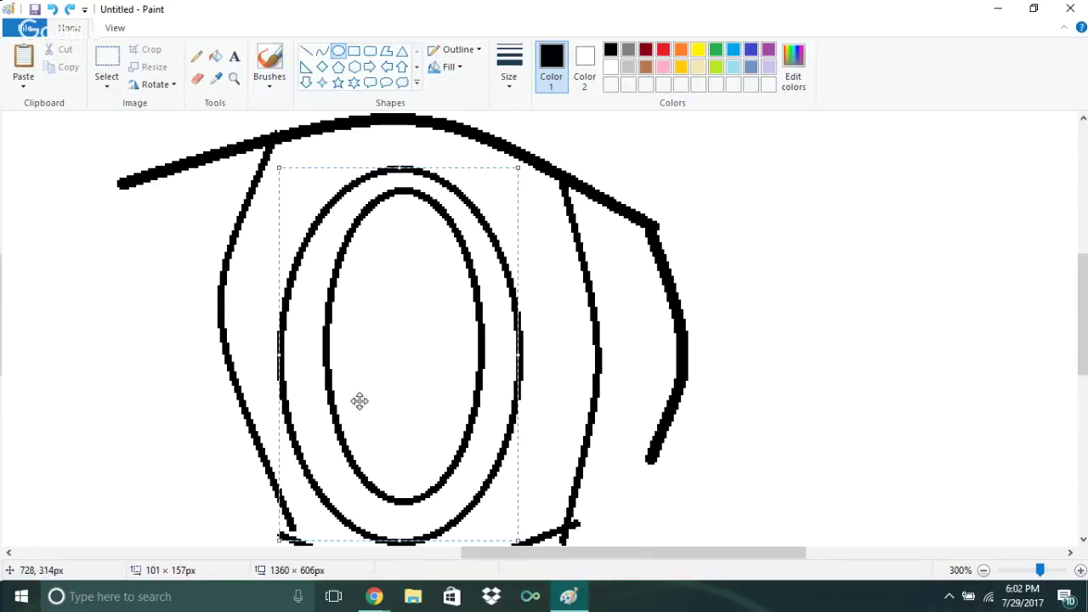
{"action": "mouse_move", "coordinate": [271, 356]}
{"action": "left_mouse_down"}
{"action": "mouse_move", "coordinate": [283, 372]}
{"action": "mouse_move", "coordinate": [274, 368]}
{"action": "left_mouse_up"}
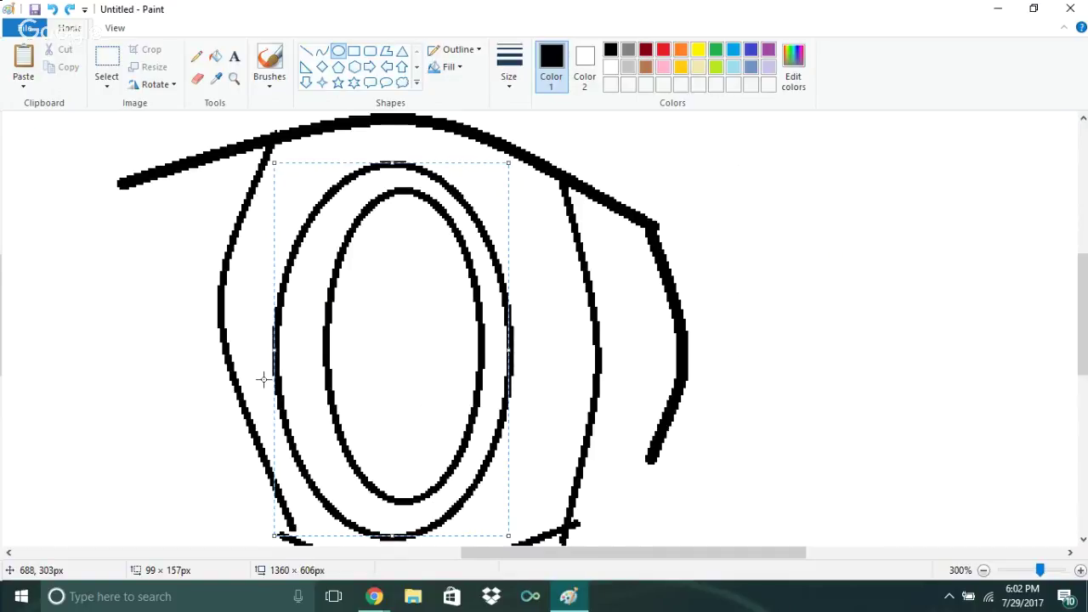
{"action": "left_click_drag", "start_coordinate": [382, 156], "coordinate": [392, 167]}
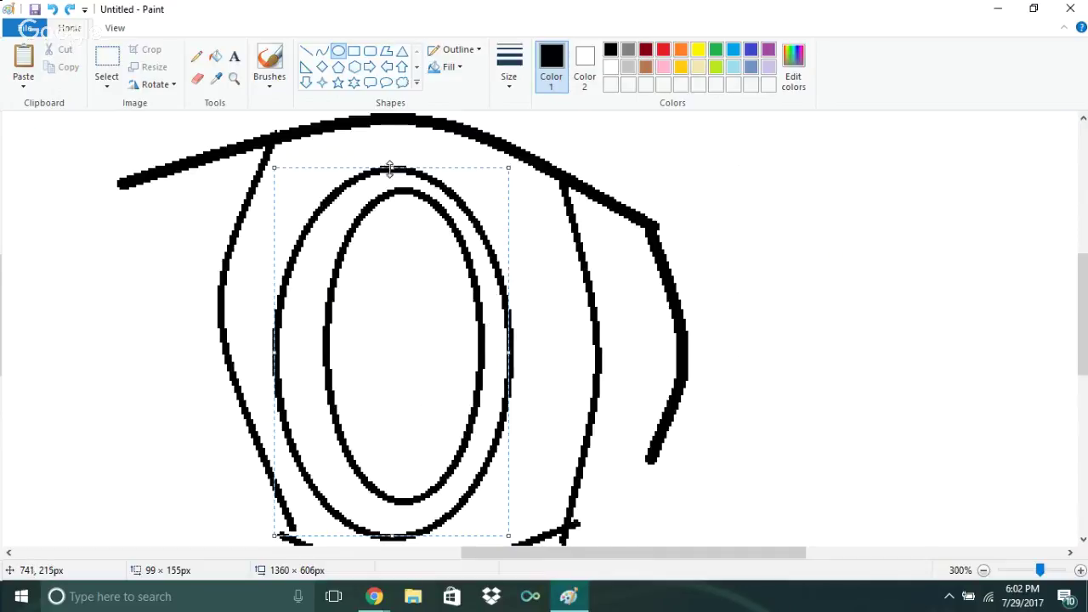
{"action": "left_click", "coordinate": [213, 304]}
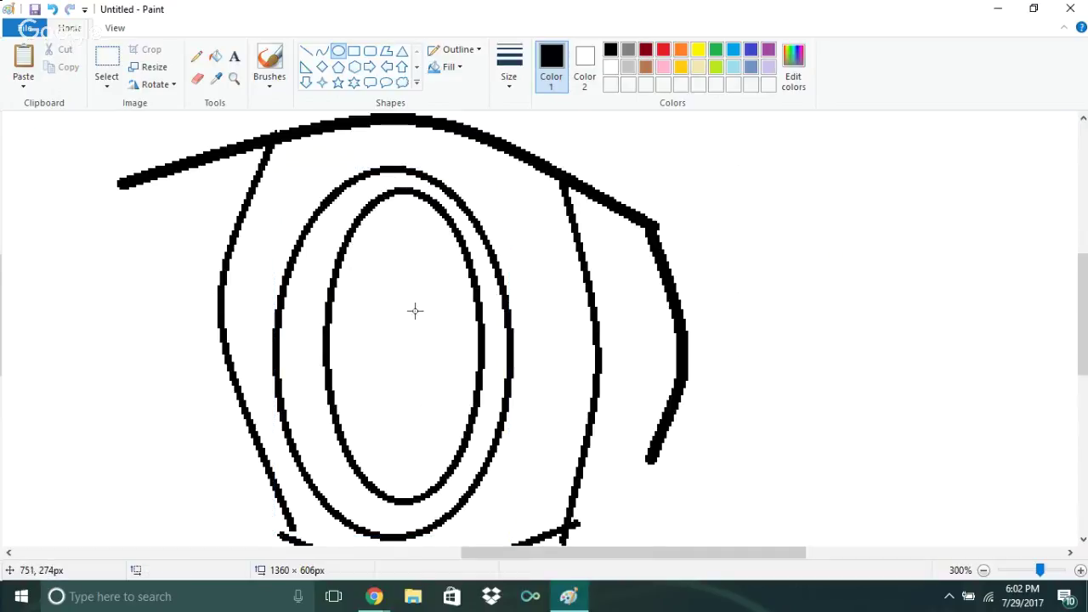
Draw a narrow pupil oval about 18 × 64 px inside the inner oval and fill it with black
{"action": "left_click_drag", "start_coordinate": [399, 246], "coordinate": [428, 395]}
{"action": "left_click_drag", "start_coordinate": [401, 315], "coordinate": [388, 312]}
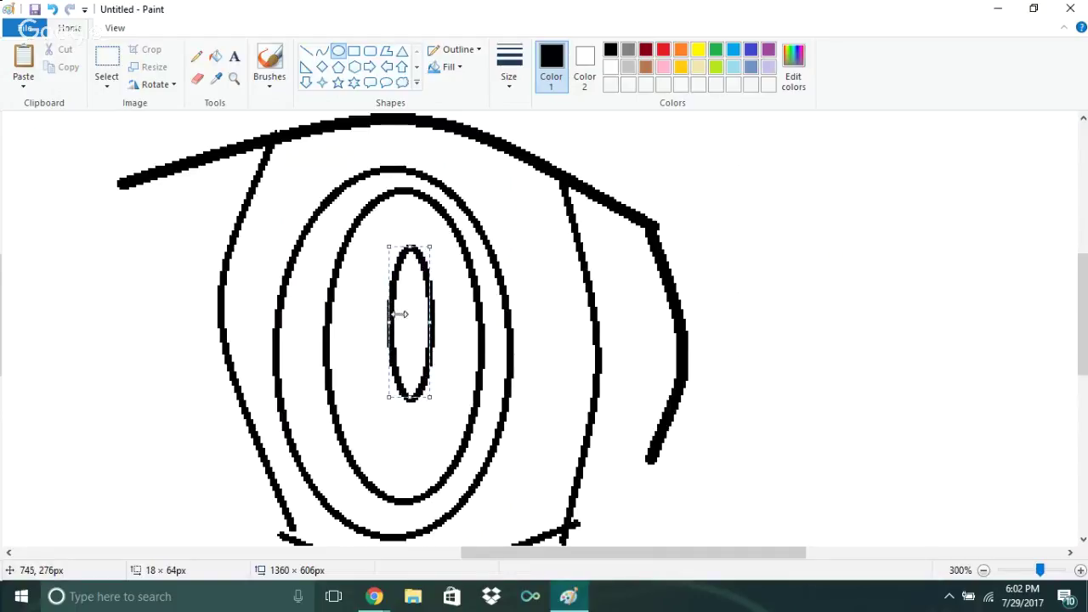
{"action": "left_click", "coordinate": [387, 308]}
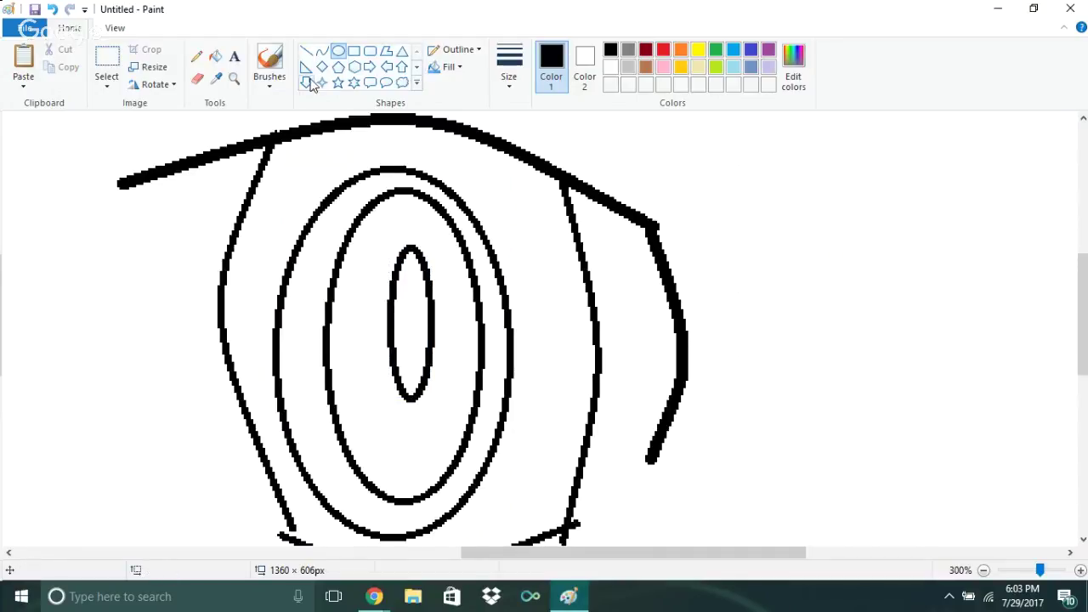
{"action": "left_click", "coordinate": [215, 57]}
{"action": "left_click", "coordinate": [413, 295]}
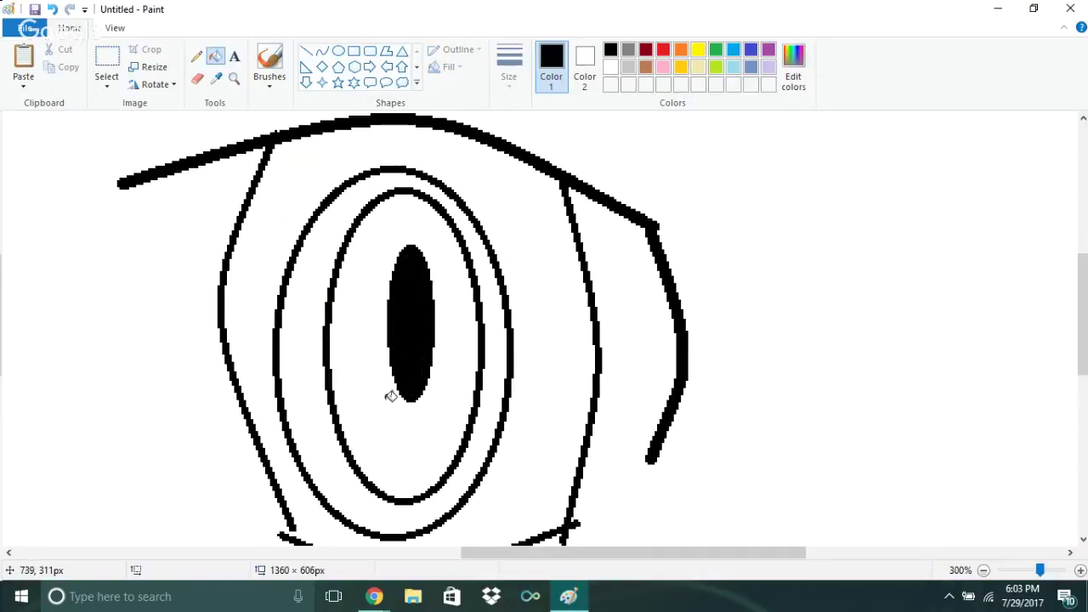
Fill the inner oval around the pupil and the ring between the two ovals with red
{"action": "left_click", "coordinate": [664, 51]}
{"action": "left_click", "coordinate": [342, 272]}
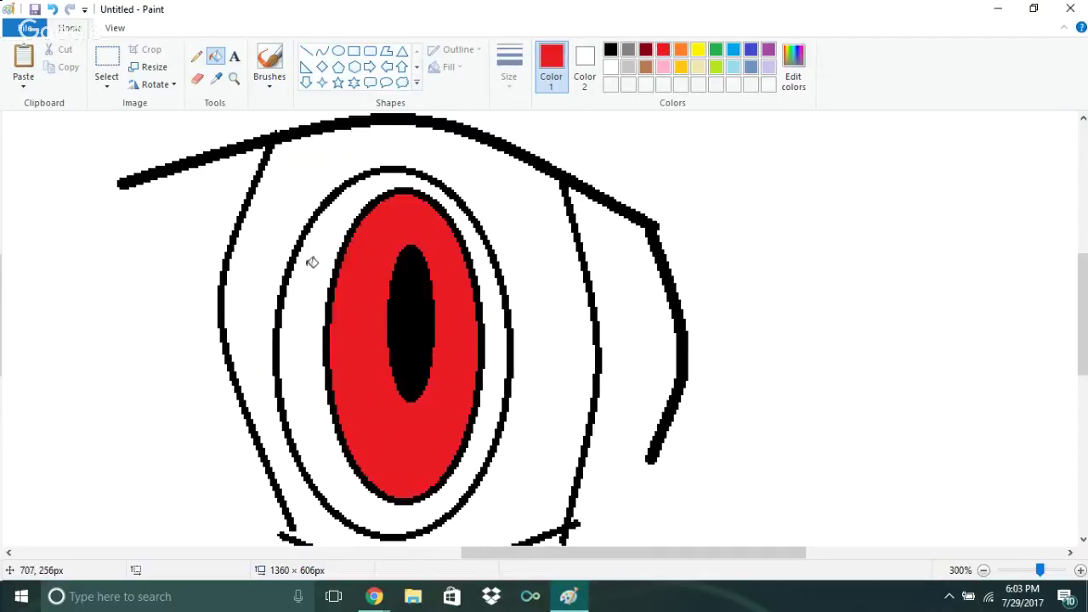
{"action": "left_click", "coordinate": [310, 261]}
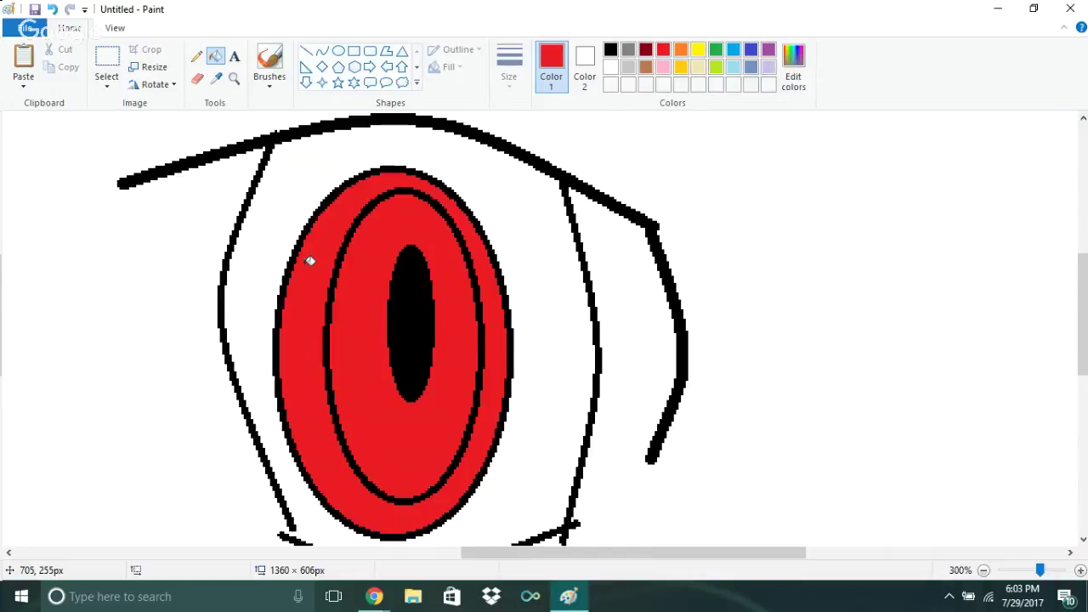
Set Color 1 to white and erase a small highlight across the upper-right edge of the red ovals
{"action": "scroll", "coordinate": [310, 261], "scroll_direction": "down", "scroll_amount": 3}
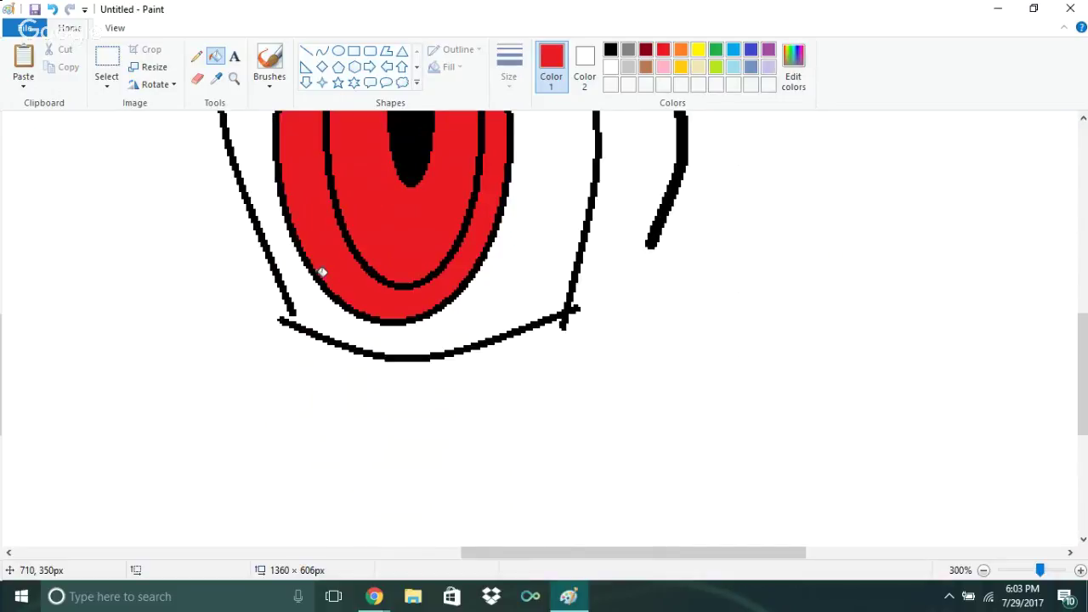
{"action": "scroll", "coordinate": [322, 272], "scroll_direction": "up", "scroll_amount": 3}
{"action": "left_click", "coordinate": [611, 67]}
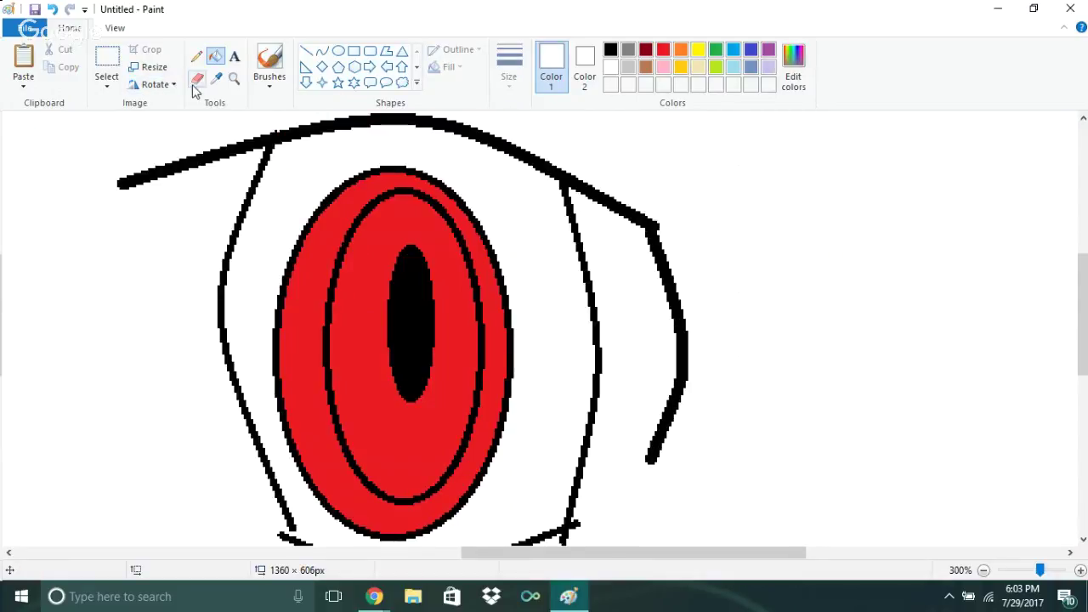
{"action": "left_click", "coordinate": [198, 78]}
{"action": "mouse_move", "coordinate": [474, 261]}
{"action": "left_mouse_down"}
{"action": "mouse_move", "coordinate": [497, 266]}
{"action": "mouse_move", "coordinate": [482, 260]}
{"action": "left_mouse_up"}
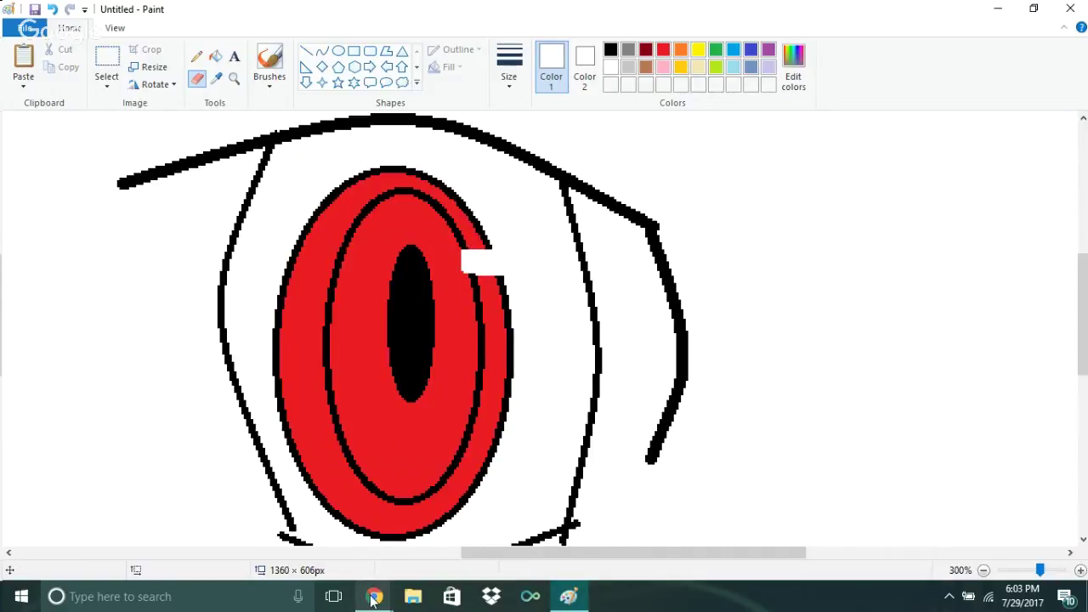
Check the YouTube live chat in Chrome for viewer messages and return to the Paint drawing
{"action": "mouse_move", "coordinate": [373, 600]}
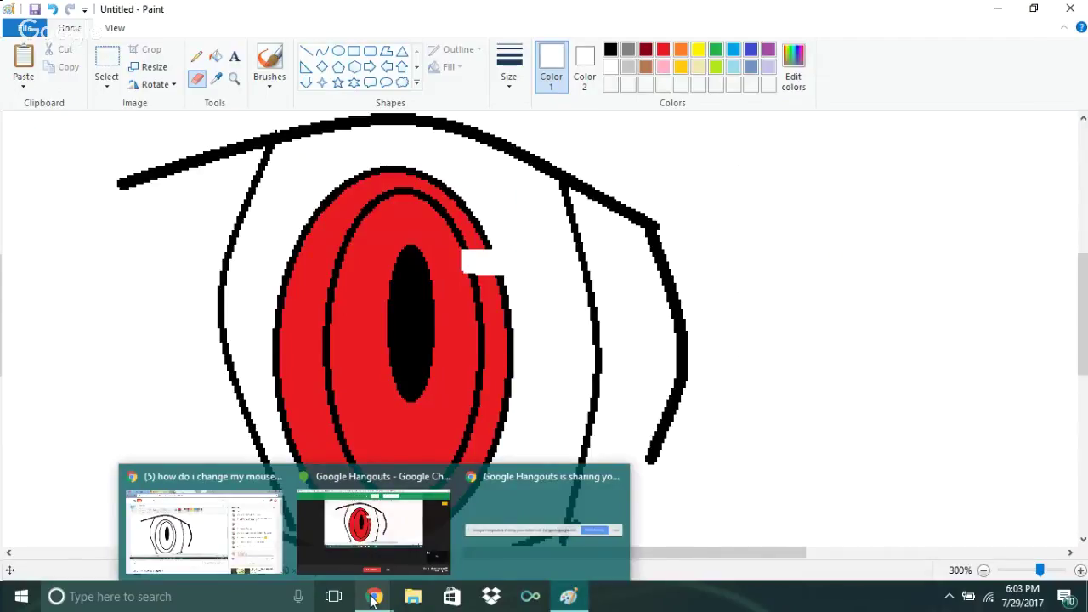
{"action": "left_click", "coordinate": [229, 527]}
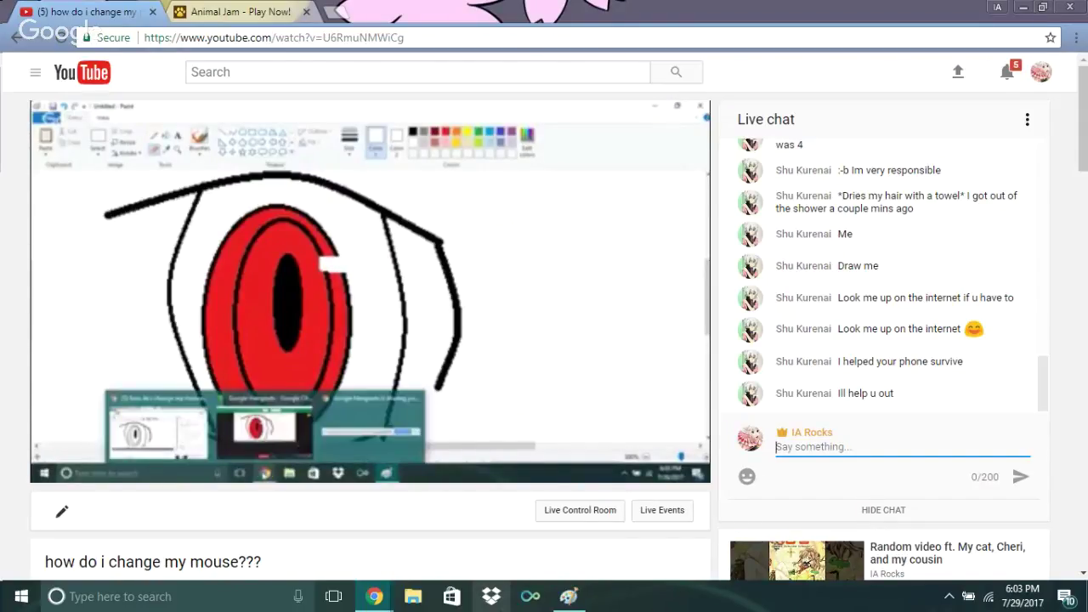
{"action": "mouse_move", "coordinate": [562, 601]}
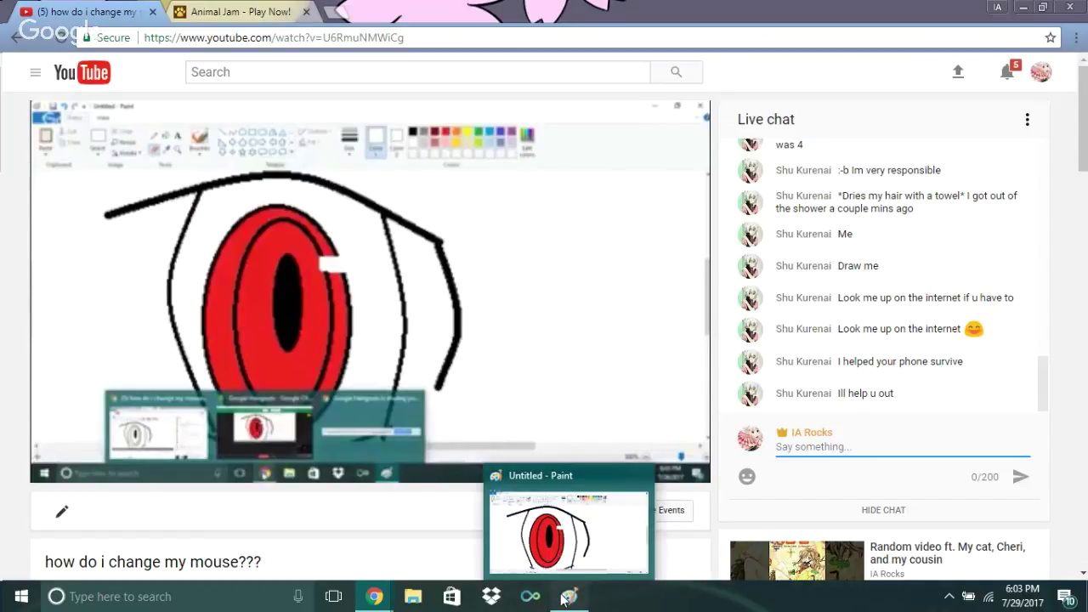
{"action": "left_click", "coordinate": [563, 600]}
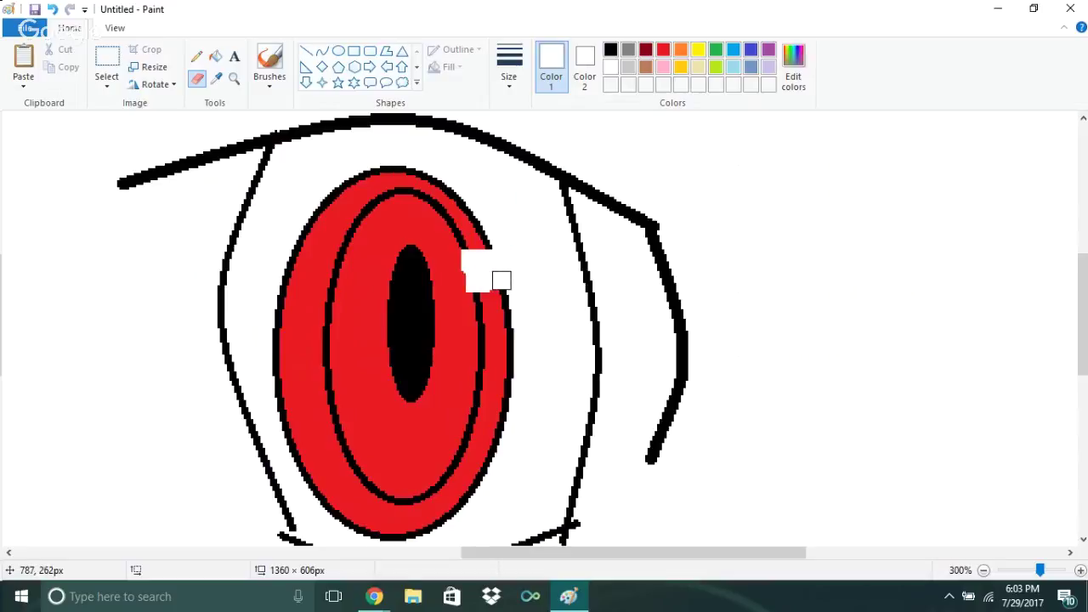
Extend the white highlight downward with the Eraser on the upper-right edge of the red ovals
{"action": "left_click_drag", "start_coordinate": [468, 276], "coordinate": [487, 306]}
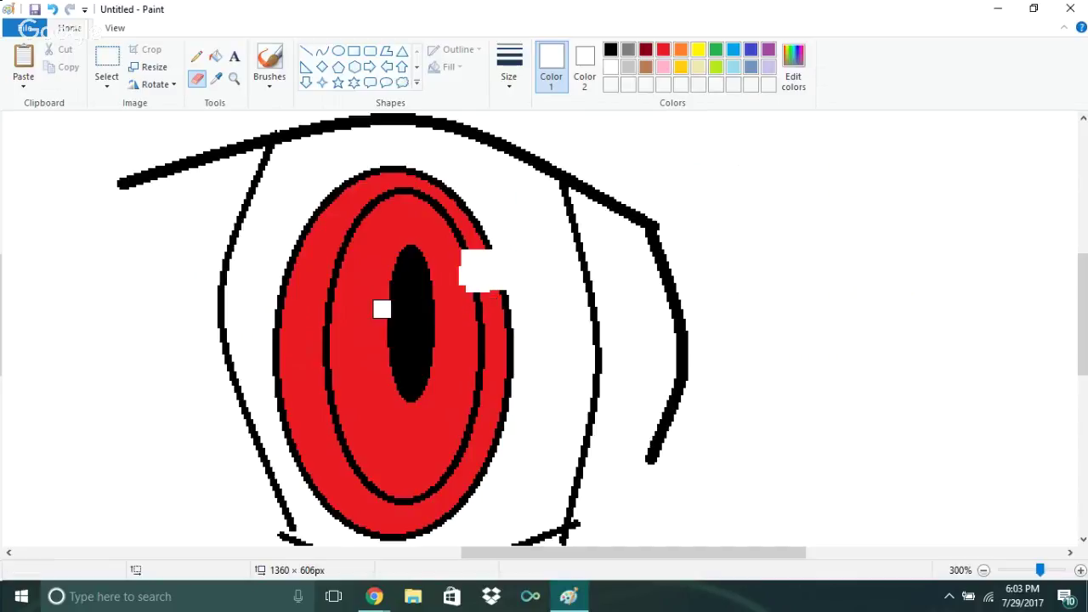
{"action": "scroll", "coordinate": [351, 300], "scroll_direction": "down", "scroll_amount": 3}
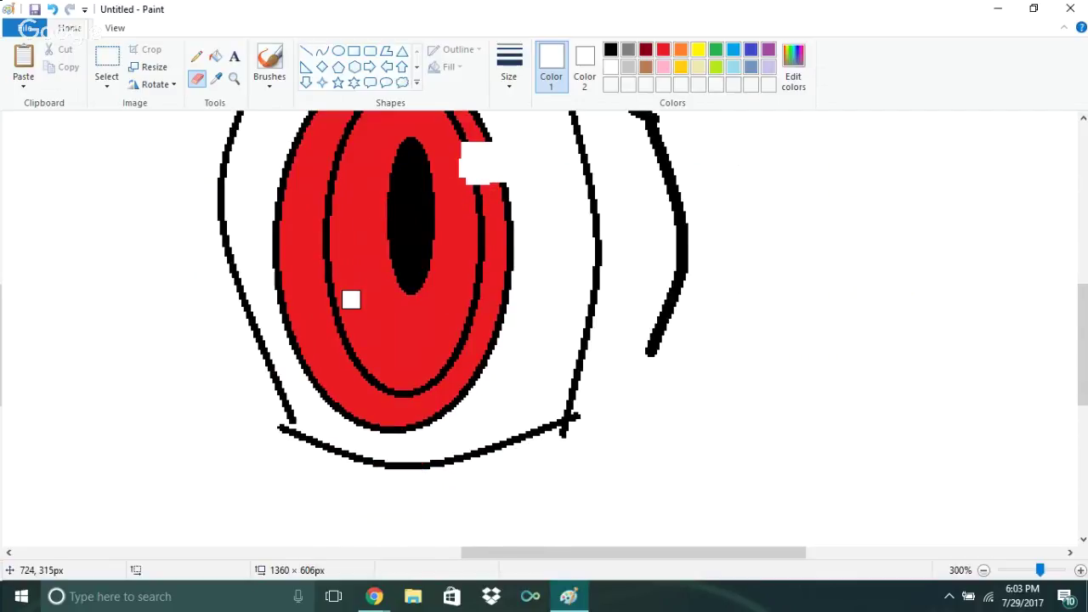
{"action": "scroll", "coordinate": [352, 300], "scroll_direction": "up", "scroll_amount": 3}
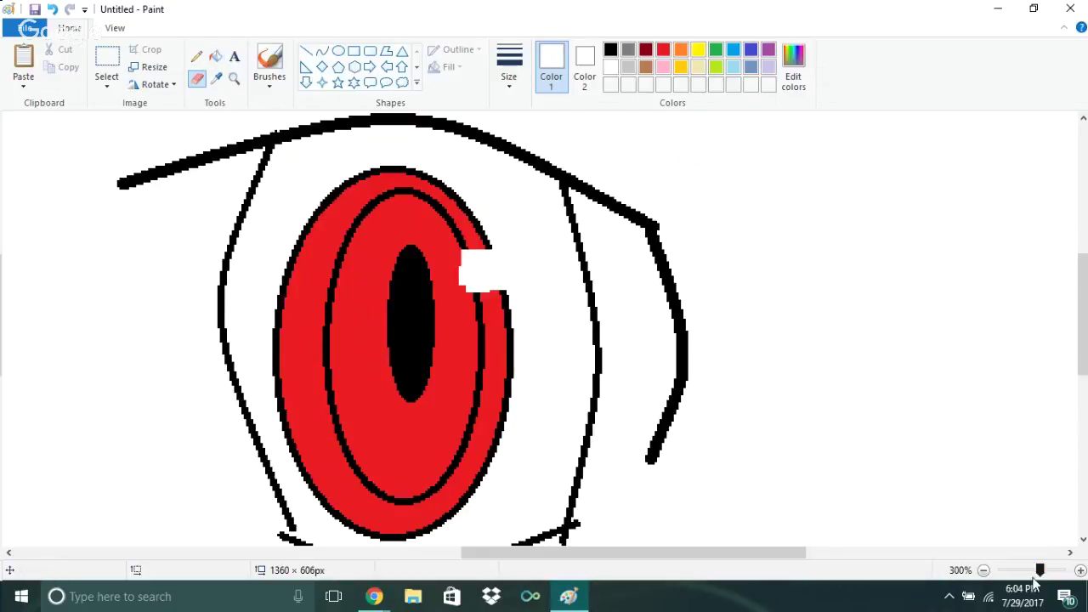
Select the whole eye with a rectangle about 284 × 215 px and copy it
{"action": "left_click", "coordinate": [984, 571]}
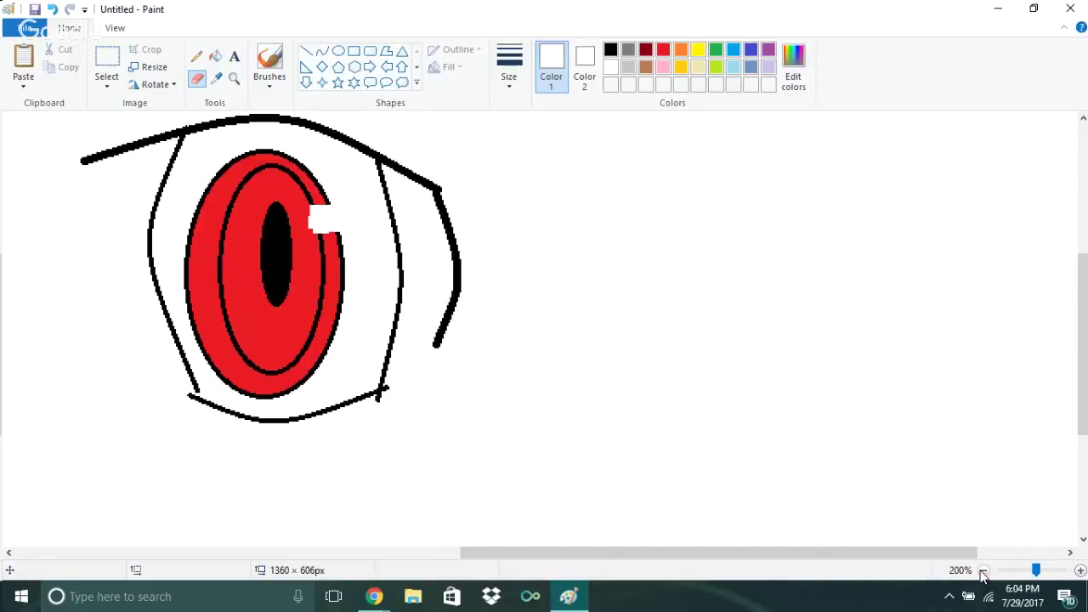
{"action": "left_click", "coordinate": [984, 571]}
{"action": "left_click", "coordinate": [106, 60]}
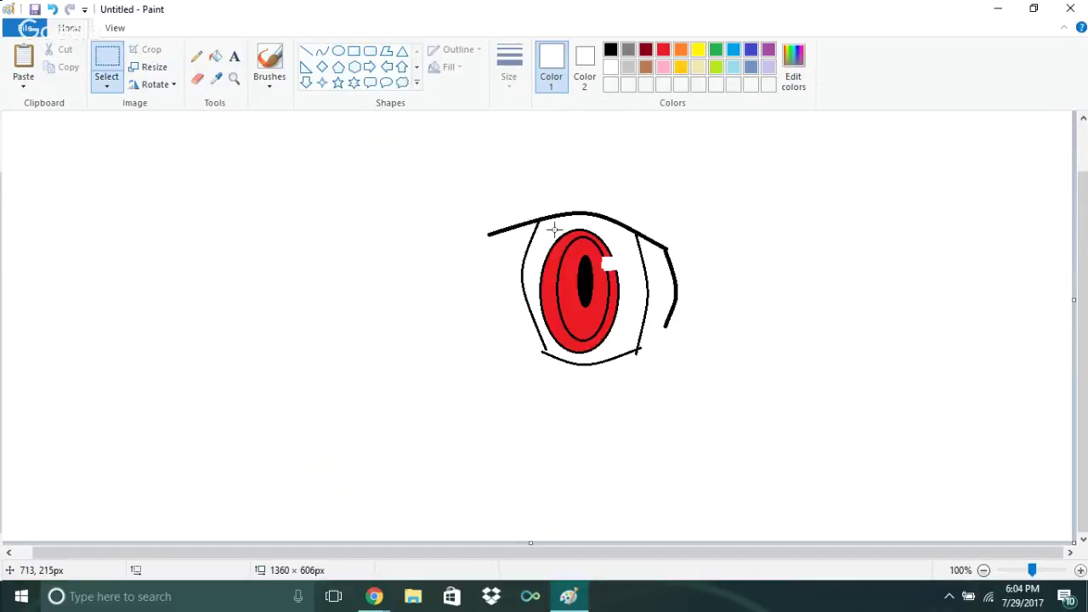
{"action": "mouse_move", "coordinate": [475, 225]}
{"action": "left_mouse_down"}
{"action": "mouse_move", "coordinate": [619, 268]}
{"action": "mouse_move", "coordinate": [683, 312]}
{"action": "mouse_move", "coordinate": [705, 370]}
{"action": "left_mouse_up"}
{"action": "left_click", "coordinate": [131, 141]}
{"action": "left_click_drag", "start_coordinate": [470, 209], "coordinate": [693, 380]}
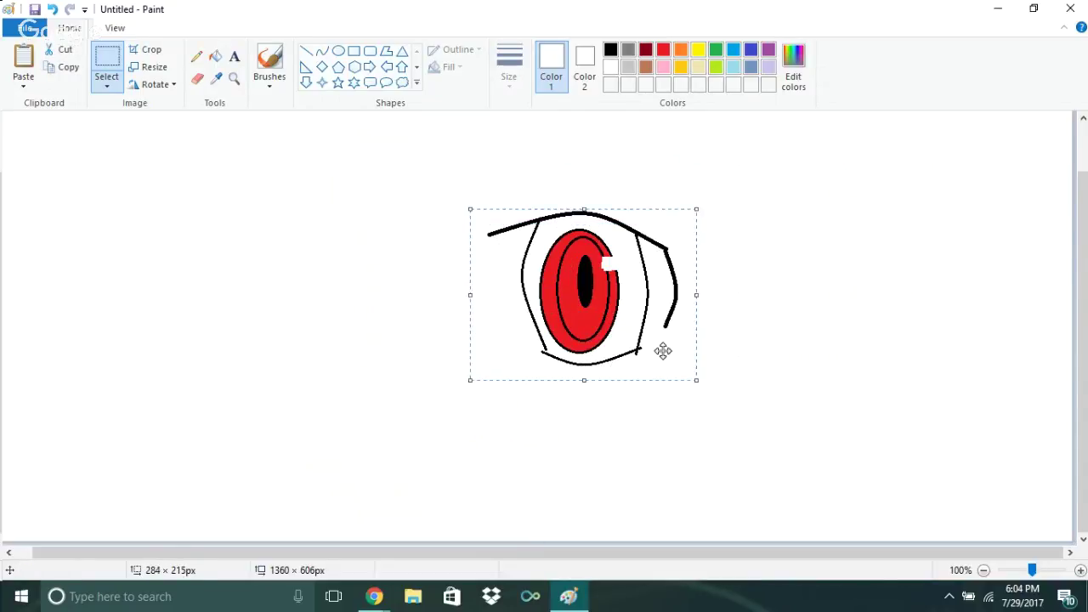
{"action": "right_click", "coordinate": [595, 295]}
{"action": "left_click", "coordinate": [628, 324]}
Paste the copied eye and place it to the left of the original at about the same height
{"action": "left_click", "coordinate": [26, 83]}
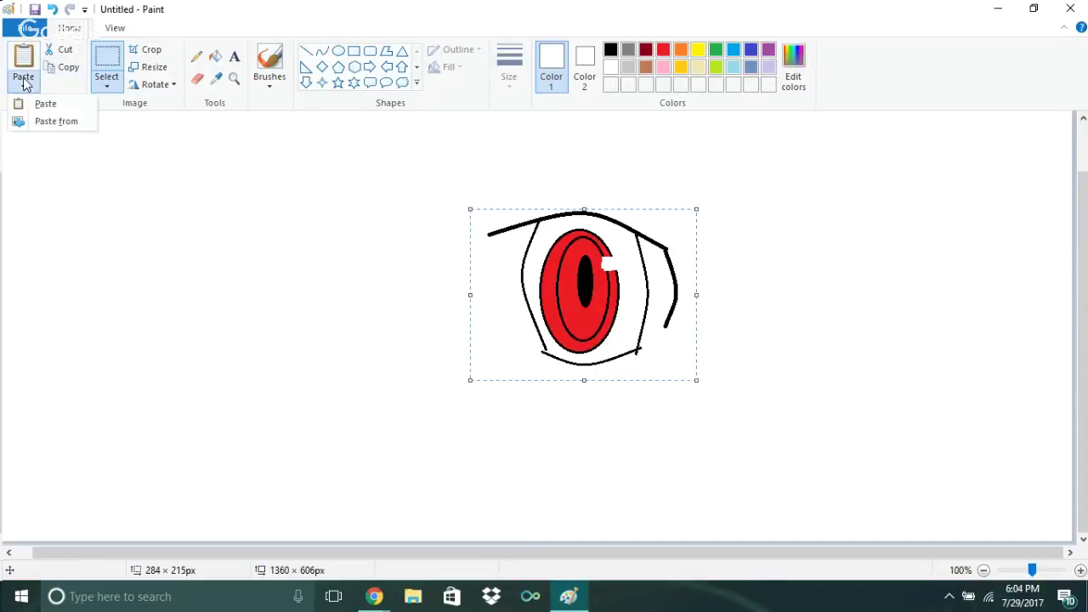
{"action": "left_click", "coordinate": [37, 104]}
{"action": "left_click_drag", "start_coordinate": [163, 194], "coordinate": [408, 284]}
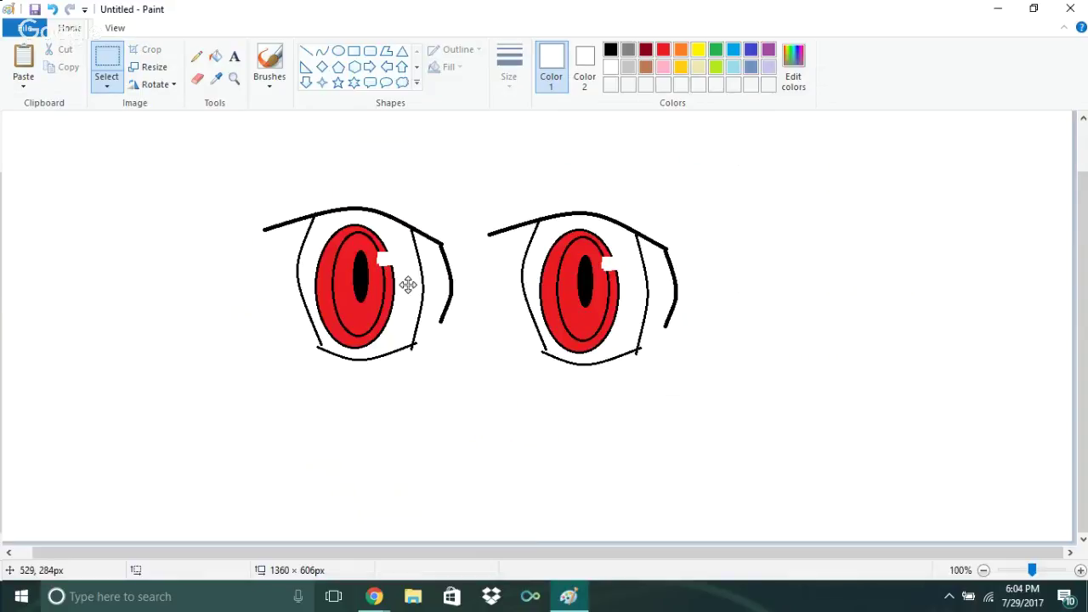
Flip the pasted eye horizontally and align it level with the original as a mirrored pair
{"action": "right_click", "coordinate": [408, 284]}
{"action": "mouse_move", "coordinate": [464, 419]}
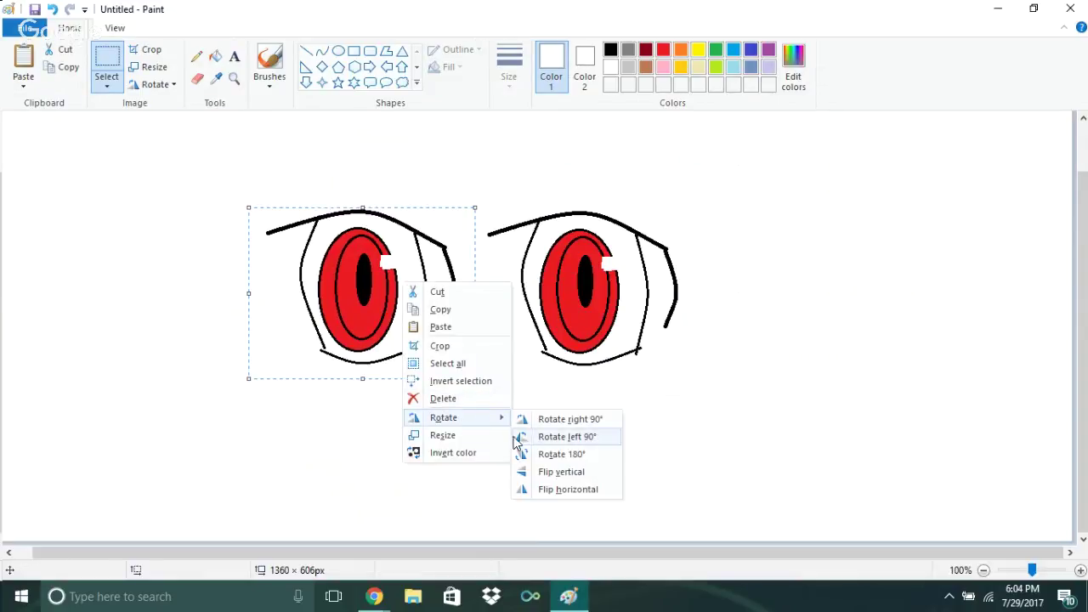
{"action": "left_click", "coordinate": [554, 490]}
{"action": "mouse_move", "coordinate": [384, 264]}
{"action": "left_mouse_down"}
{"action": "mouse_move", "coordinate": [377, 274]}
{"action": "mouse_move", "coordinate": [360, 267]}
{"action": "mouse_move", "coordinate": [369, 273]}
{"action": "left_mouse_up"}
{"action": "left_click", "coordinate": [353, 161]}
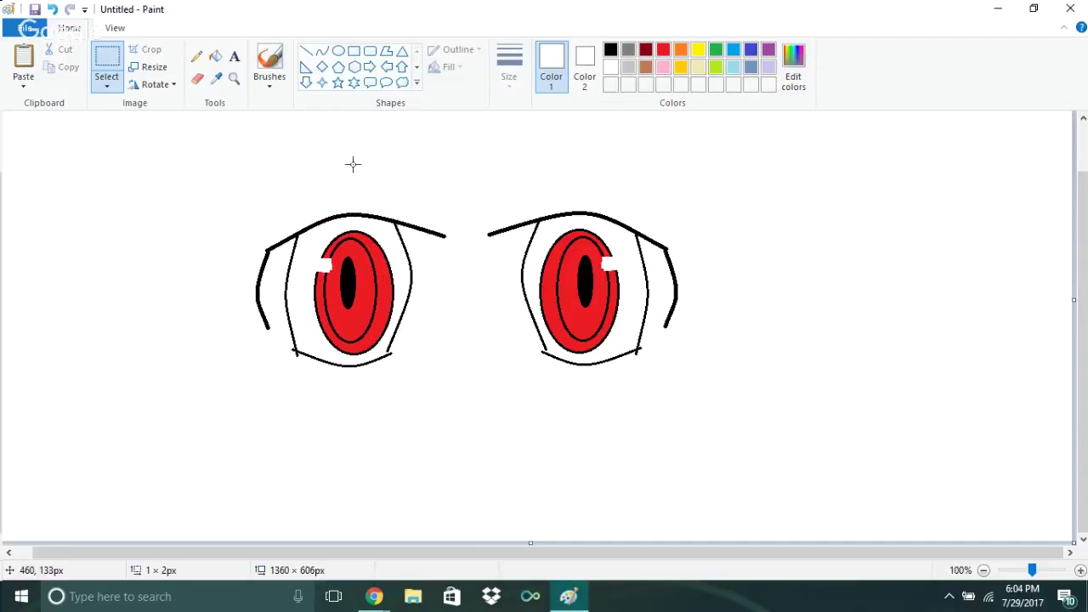
Switch to the YouTube stream page and post "does it look good so far??" in the live chat
{"action": "left_click", "coordinate": [375, 598]}
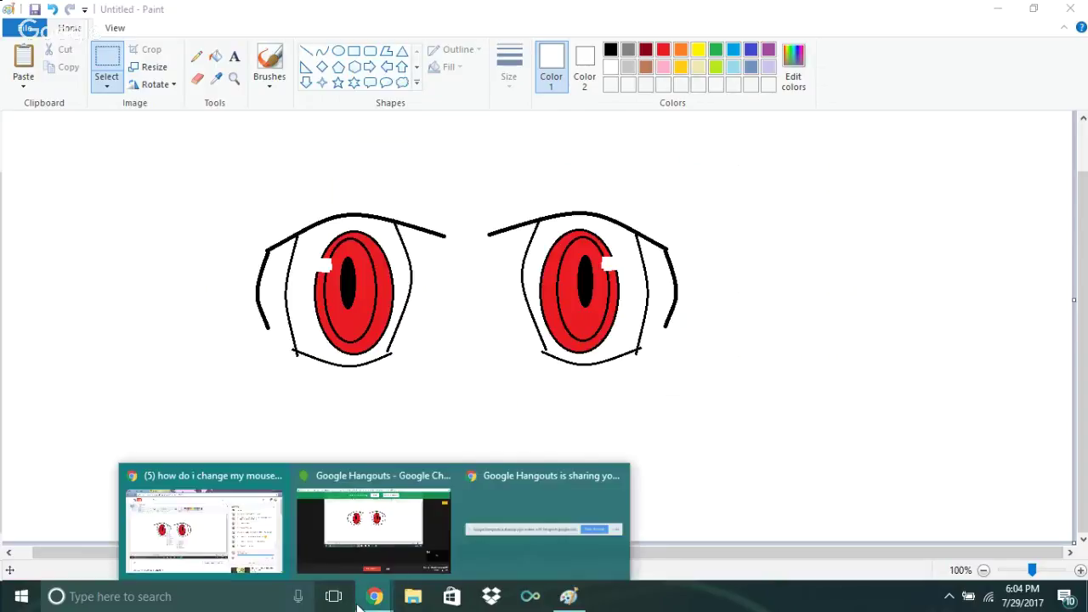
{"action": "mouse_move", "coordinate": [569, 596]}
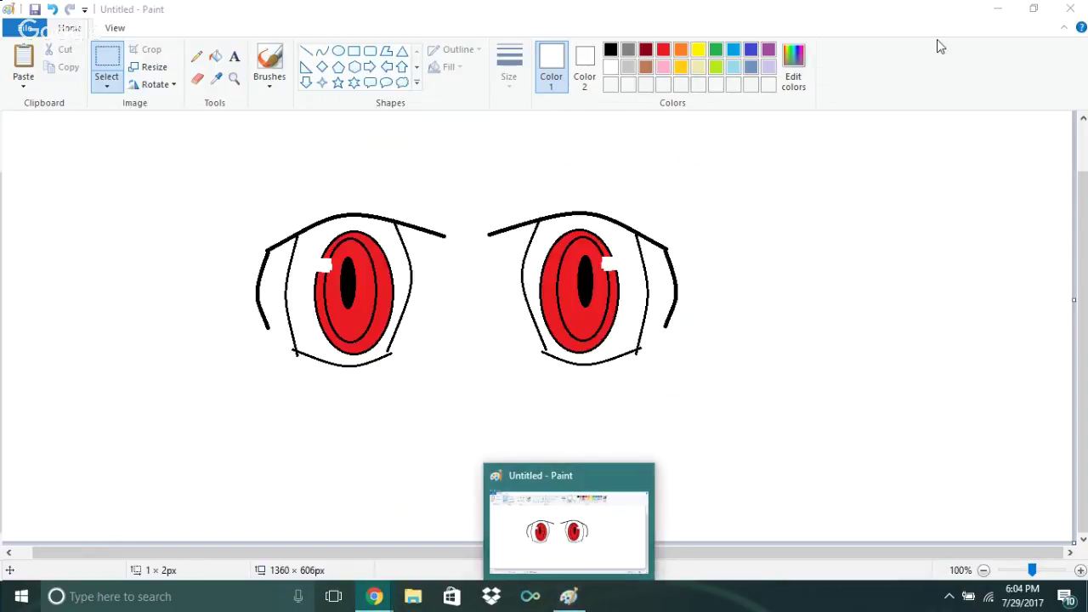
{"action": "left_click", "coordinate": [1003, 10]}
{"action": "type", "text": "d"}
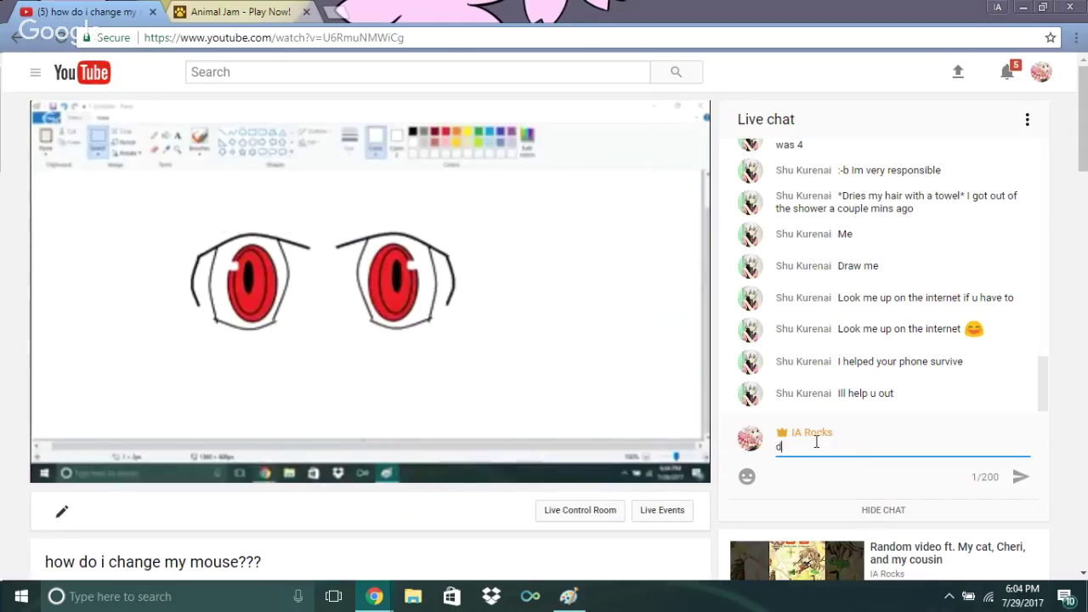
{"action": "type", "text": "oes it look g"}
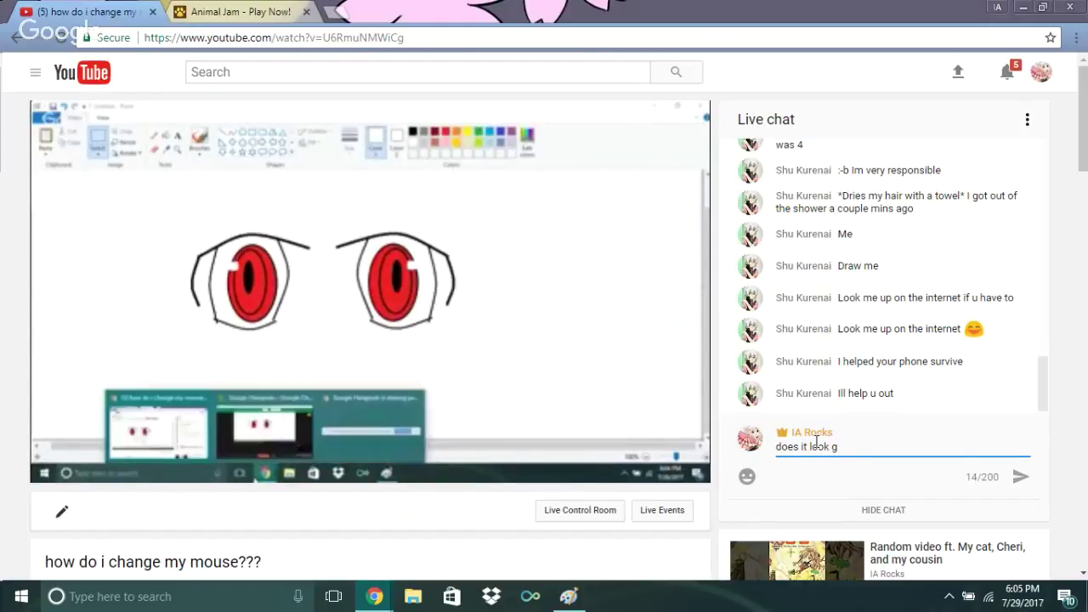
{"action": "type", "text": "ood s"}
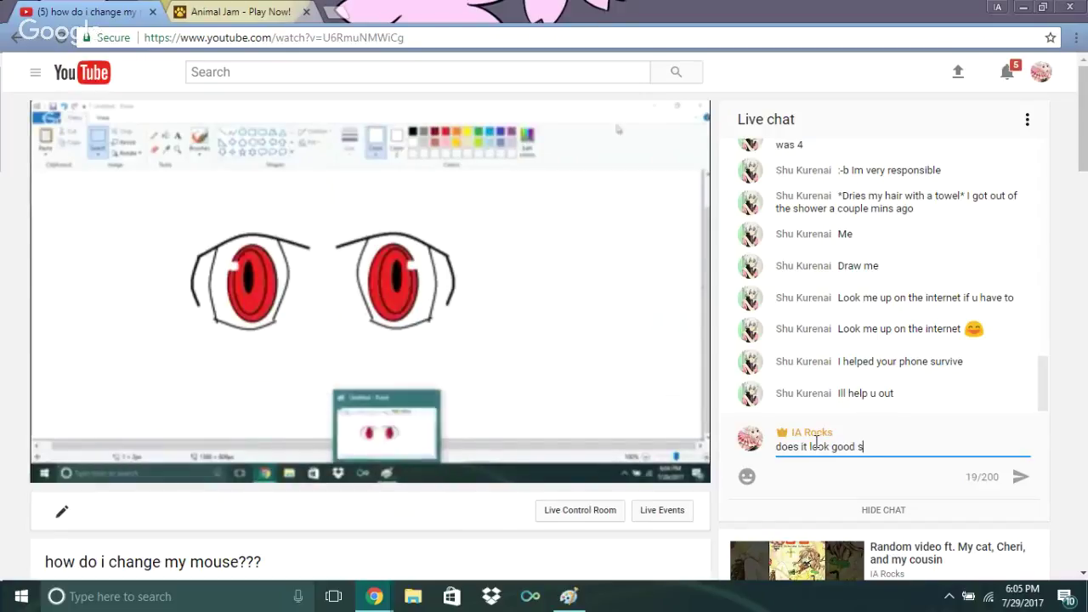
{"action": "type", "text": "o far??"}
{"action": "key", "text": "Return"}
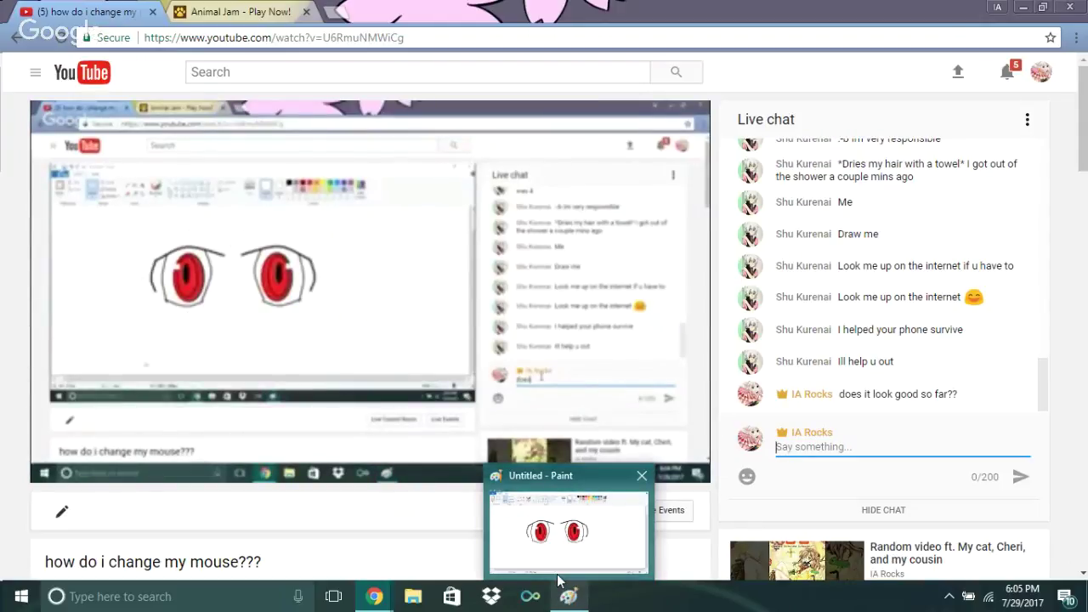
Return to Paint and draw a small black curve for the nose, centred between and just below the eyes
{"action": "left_click", "coordinate": [548, 563]}
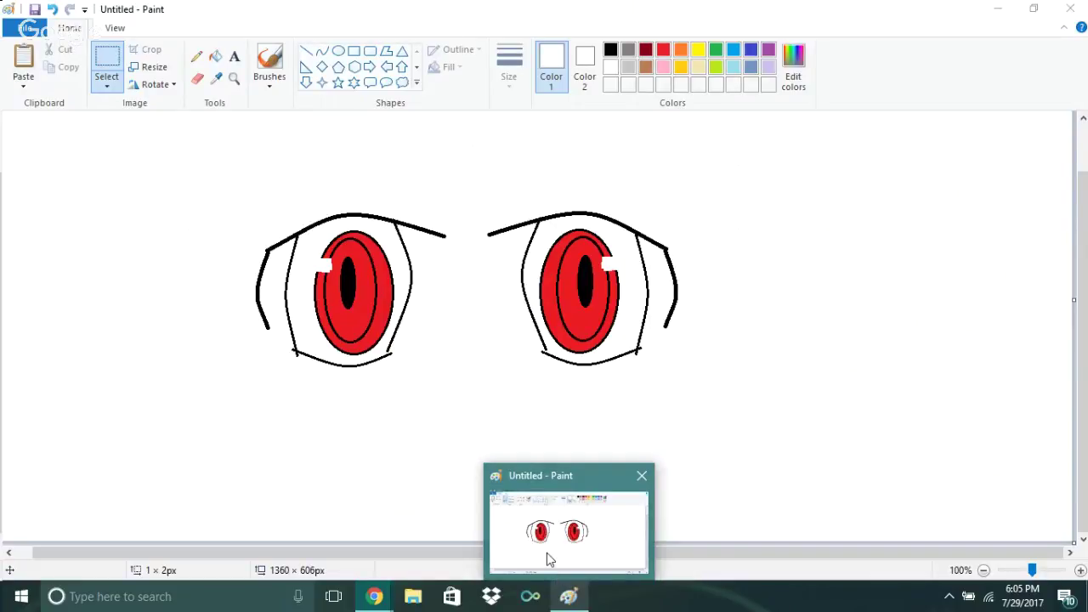
{"action": "left_click", "coordinate": [583, 601]}
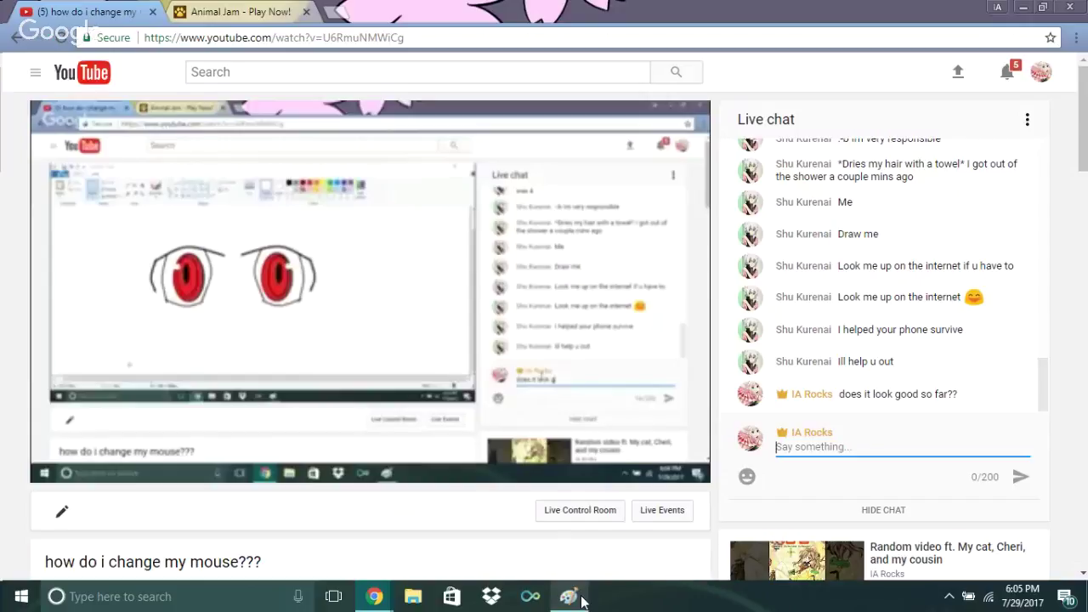
{"action": "left_click", "coordinate": [582, 600]}
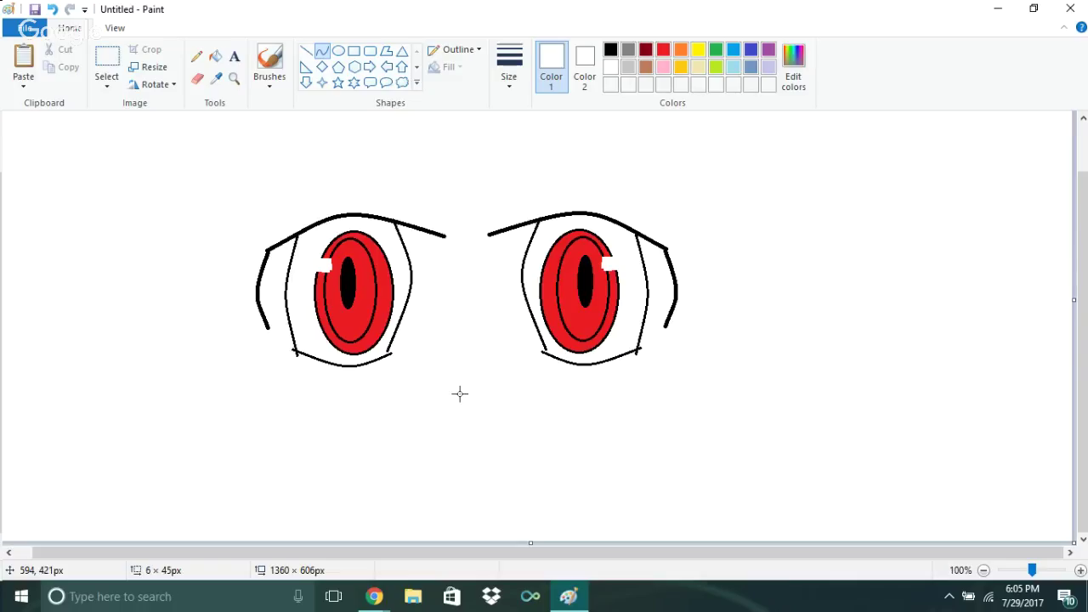
{"action": "mouse_move", "coordinate": [467, 399]}
{"action": "left_mouse_down"}
{"action": "mouse_move", "coordinate": [458, 358]}
{"action": "mouse_move", "coordinate": [455, 383]}
{"action": "mouse_move", "coordinate": [442, 388]}
{"action": "left_mouse_up"}
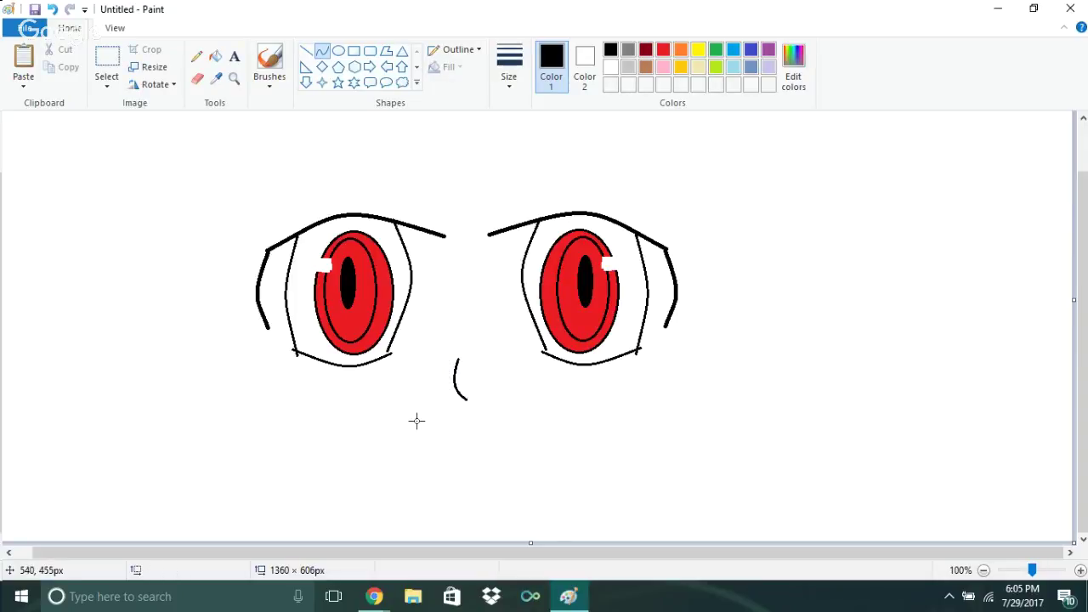
Draw a smiling mouth about 156 × 35 px below the nose with a single black curve
{"action": "left_click_drag", "start_coordinate": [410, 431], "coordinate": [471, 454]}
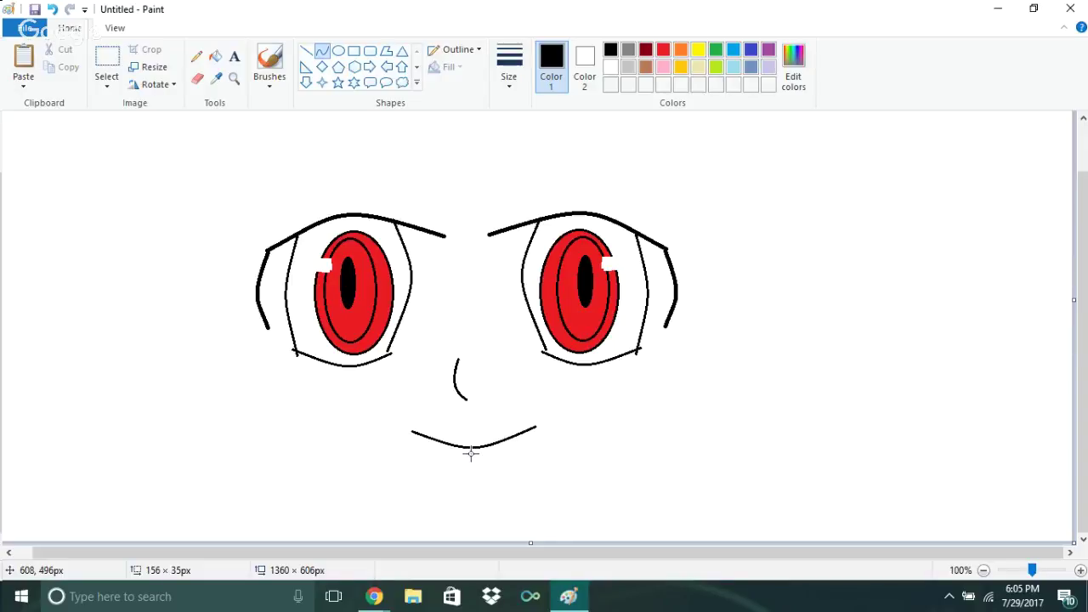
{"action": "mouse_move", "coordinate": [471, 454]}
{"action": "left_mouse_down"}
{"action": "mouse_move", "coordinate": [462, 441]}
{"action": "mouse_move", "coordinate": [473, 456]}
{"action": "left_mouse_up"}
{"action": "left_click", "coordinate": [440, 200]}
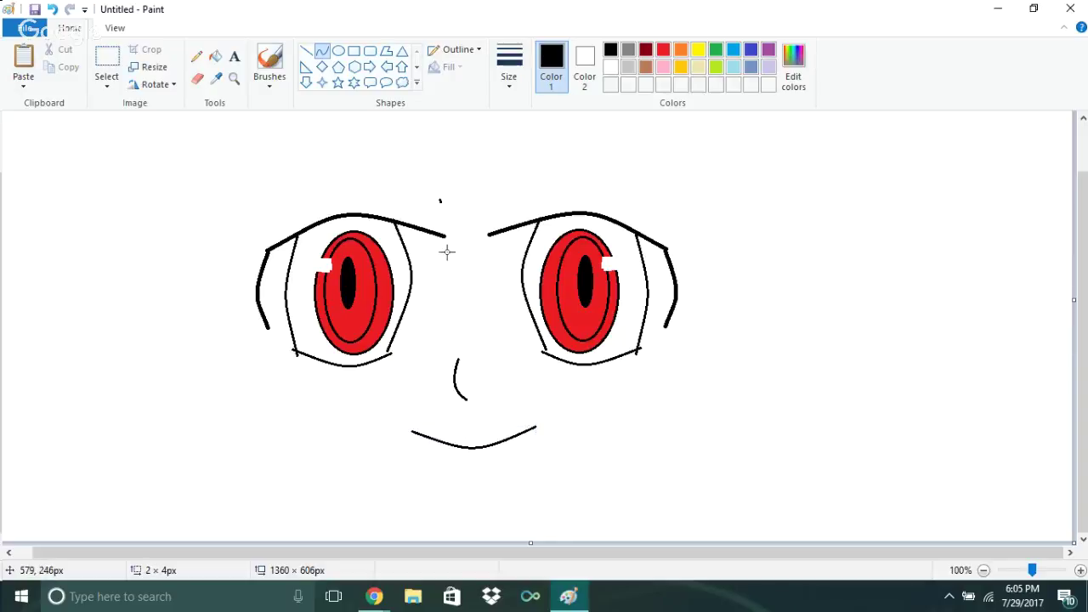
{"action": "key", "text": "ctrl+z"}
Read the viewers' replies in the YouTube live chat, and return to the Paint drawing
{"action": "left_click", "coordinate": [372, 597]}
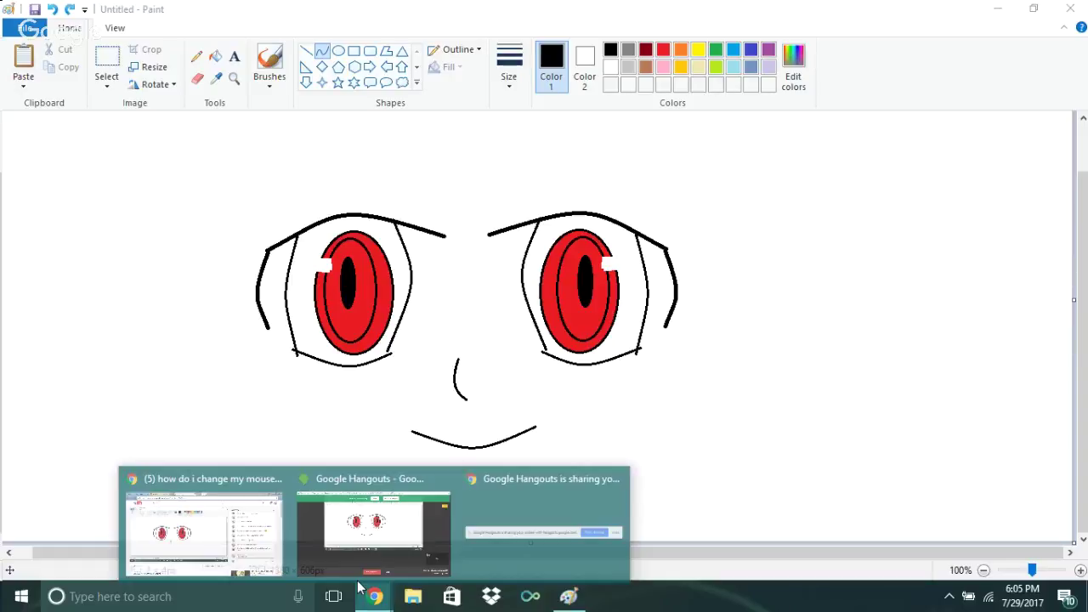
{"action": "left_click", "coordinate": [255, 506]}
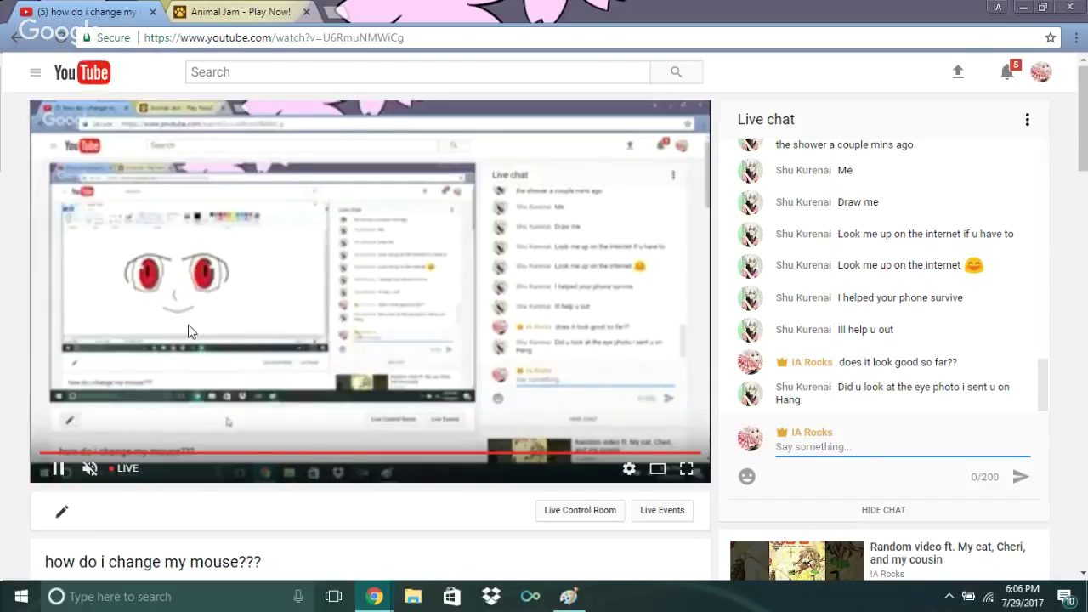
{"action": "mouse_move", "coordinate": [569, 596]}
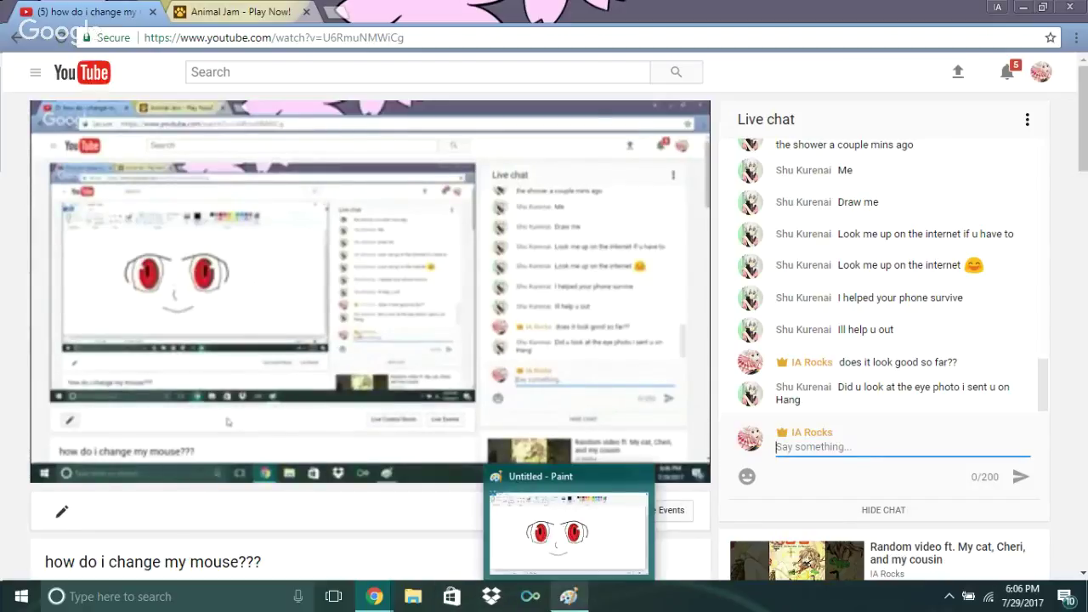
{"action": "left_click", "coordinate": [522, 534]}
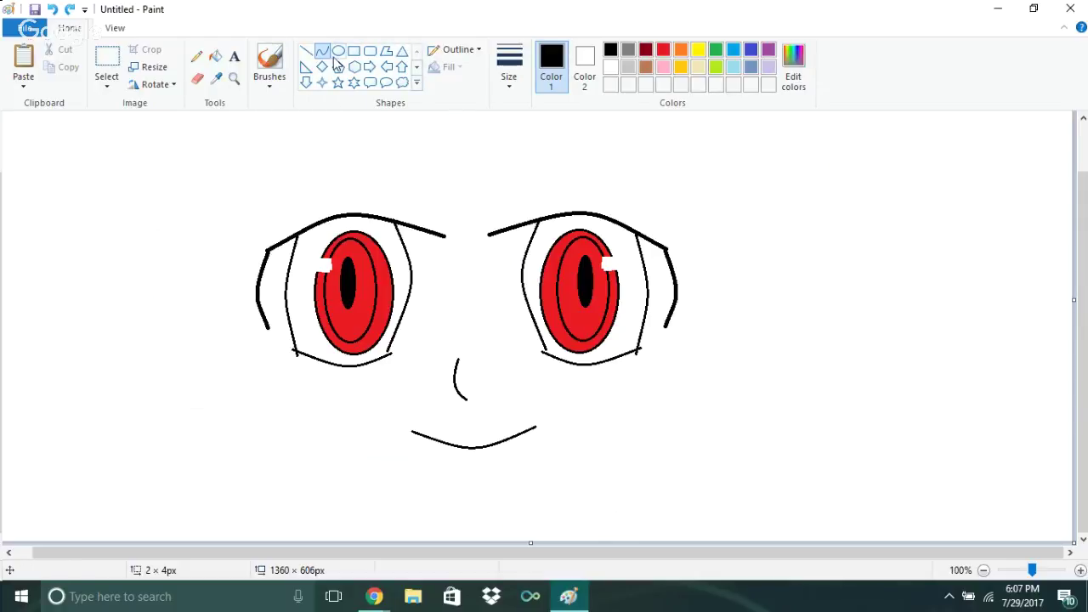
{"action": "mouse_move", "coordinate": [362, 169]}
{"action": "left_mouse_down"}
{"action": "mouse_move", "coordinate": [352, 173]}
{"action": "mouse_move", "coordinate": [358, 223]}
{"action": "mouse_move", "coordinate": [342, 178]}
{"action": "mouse_move", "coordinate": [347, 194]}
{"action": "left_mouse_up"}
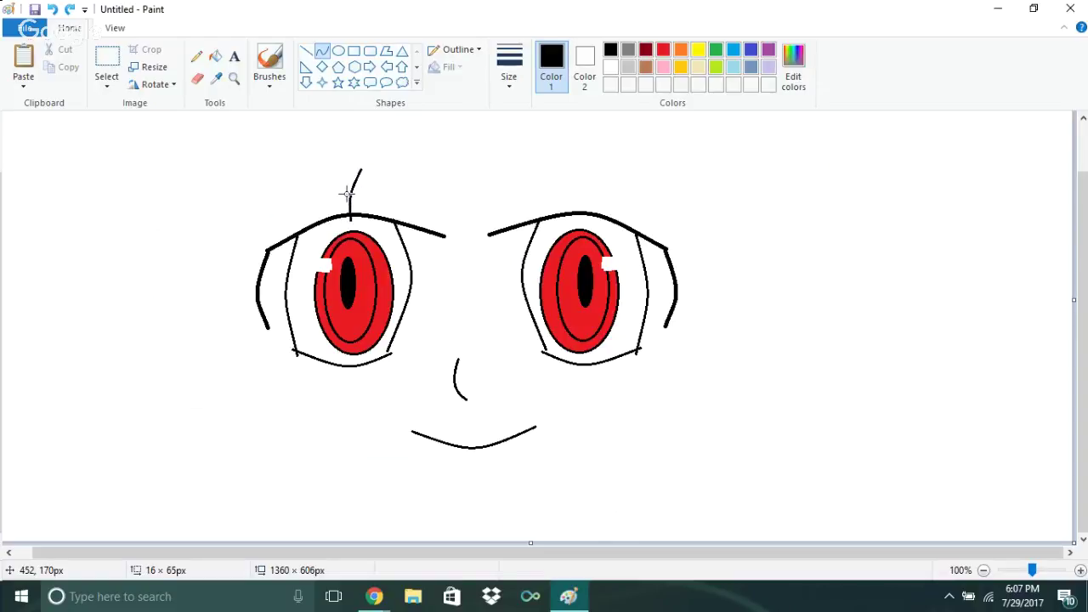
{"action": "left_click_drag", "start_coordinate": [346, 194], "coordinate": [321, 172]}
{"action": "key", "text": "ctrl+z"}
Draw a black curve about 18 × 99 px rising from the top of the left eye's upper lid as a scar line
{"action": "mouse_move", "coordinate": [349, 215]}
{"action": "left_mouse_down"}
{"action": "mouse_move", "coordinate": [340, 109]}
{"action": "mouse_move", "coordinate": [353, 134]}
{"action": "mouse_move", "coordinate": [335, 136]}
{"action": "mouse_move", "coordinate": [347, 158]}
{"action": "mouse_move", "coordinate": [332, 167]}
{"action": "mouse_move", "coordinate": [335, 185]}
{"action": "mouse_move", "coordinate": [343, 176]}
{"action": "left_mouse_up"}
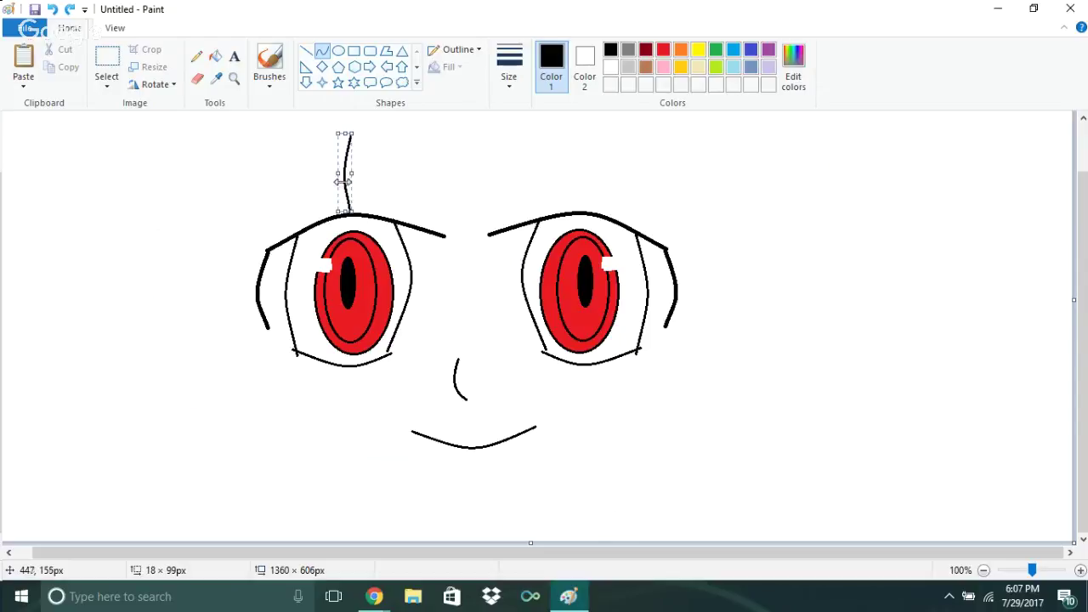
{"action": "left_click", "coordinate": [646, 68]}
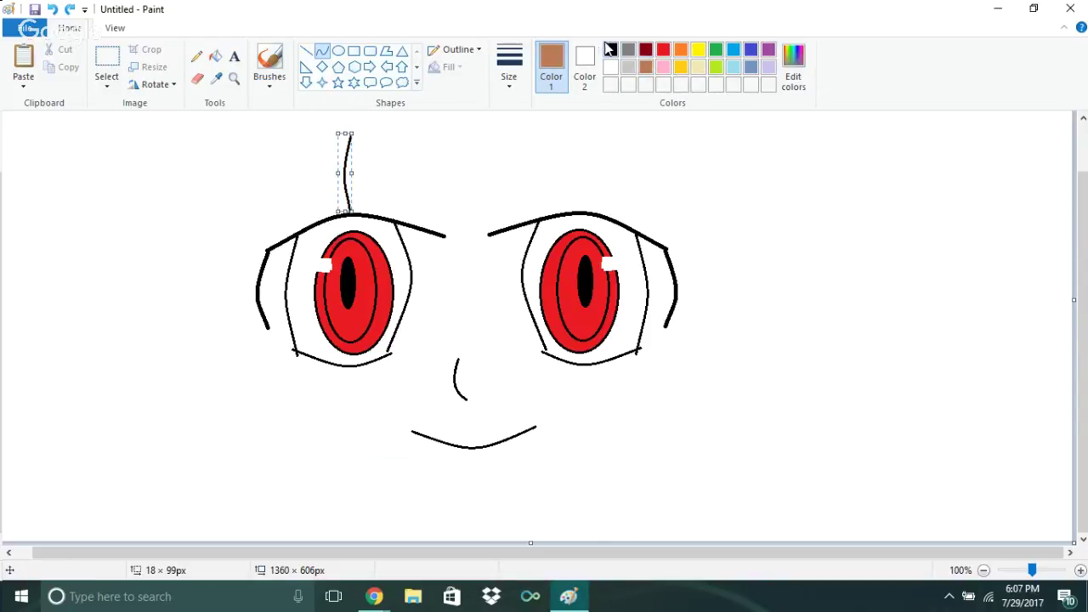
{"action": "left_click", "coordinate": [609, 51]}
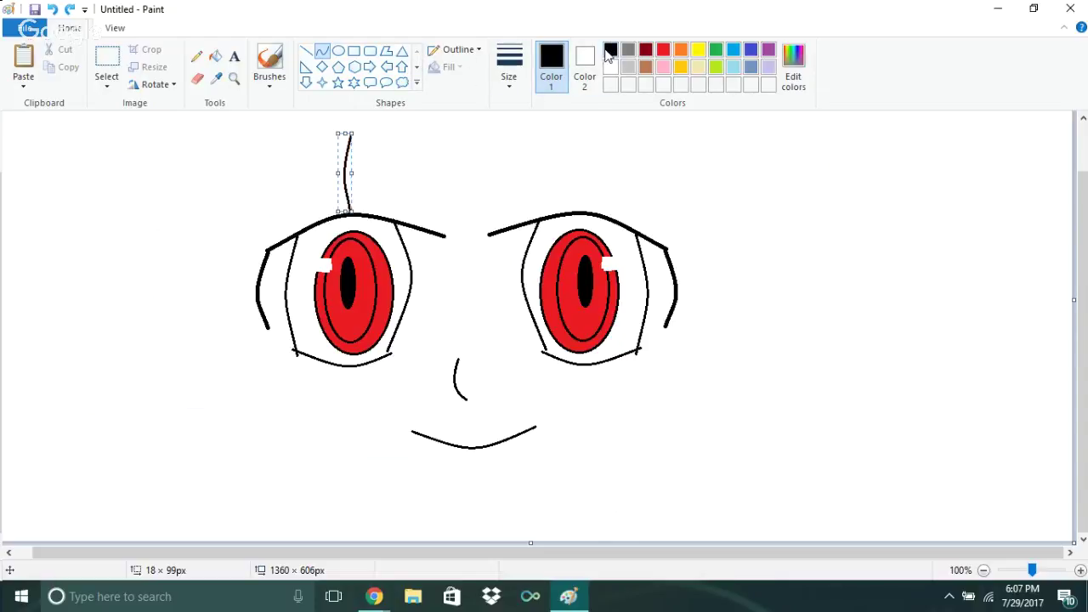
{"action": "left_click", "coordinate": [361, 171]}
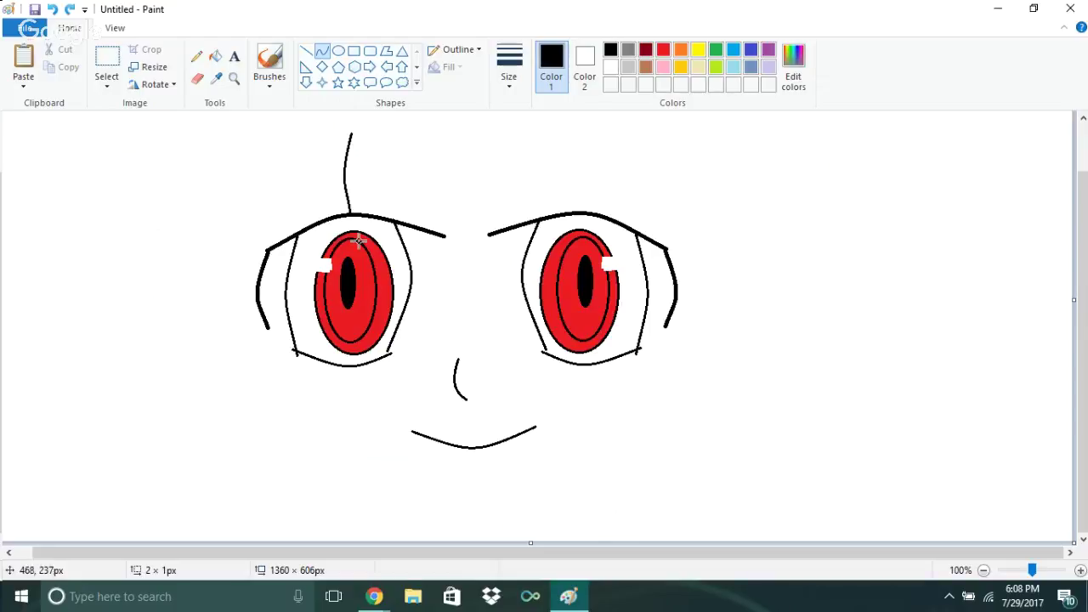
Read the new YouTube live chat messages about the drawing, and return to Paint
{"action": "left_click", "coordinate": [364, 598]}
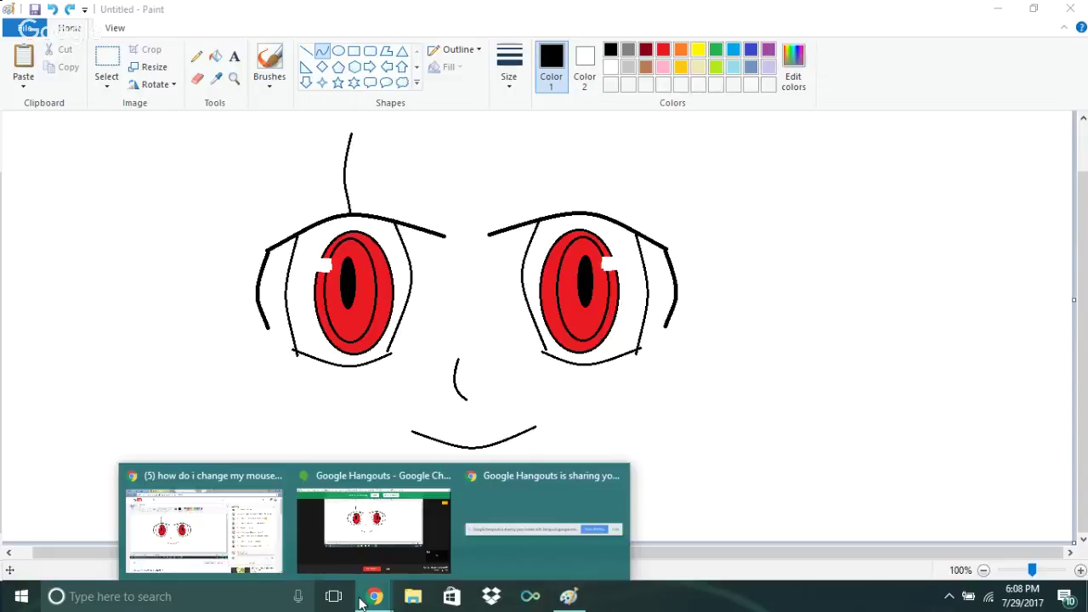
{"action": "left_click", "coordinate": [267, 519]}
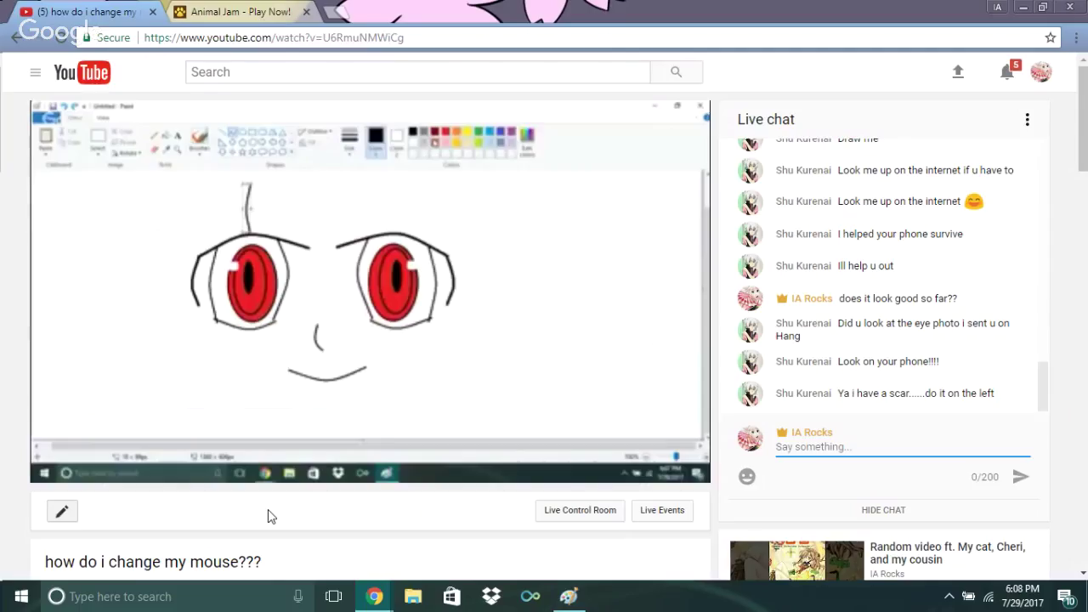
{"action": "mouse_move", "coordinate": [547, 443]}
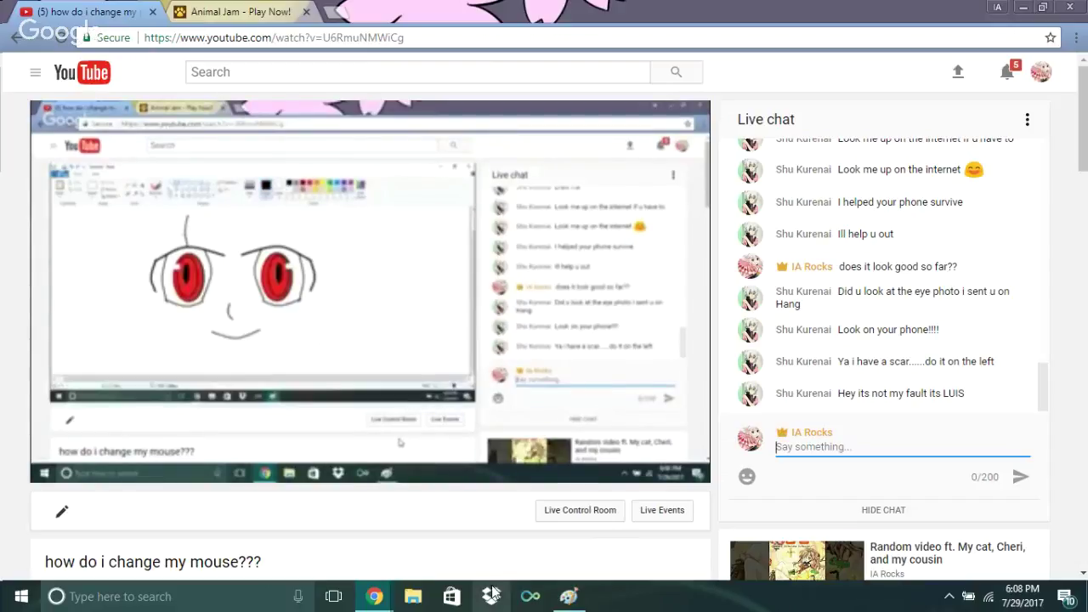
{"action": "mouse_move", "coordinate": [567, 599]}
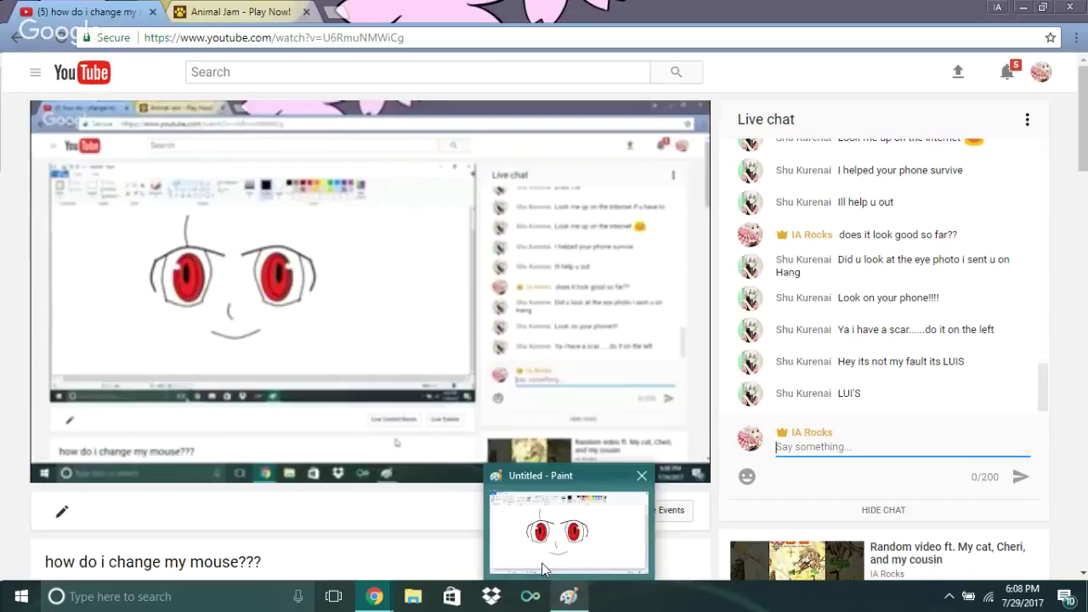
{"action": "left_click", "coordinate": [542, 563]}
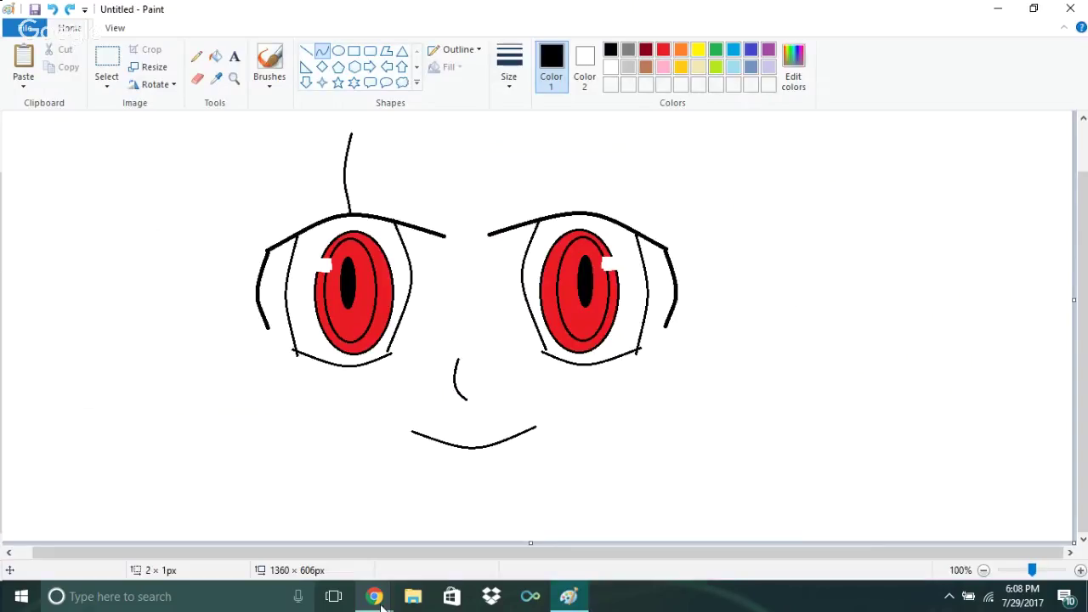
{"action": "left_click", "coordinate": [377, 599]}
{"action": "mouse_move", "coordinate": [569, 599]}
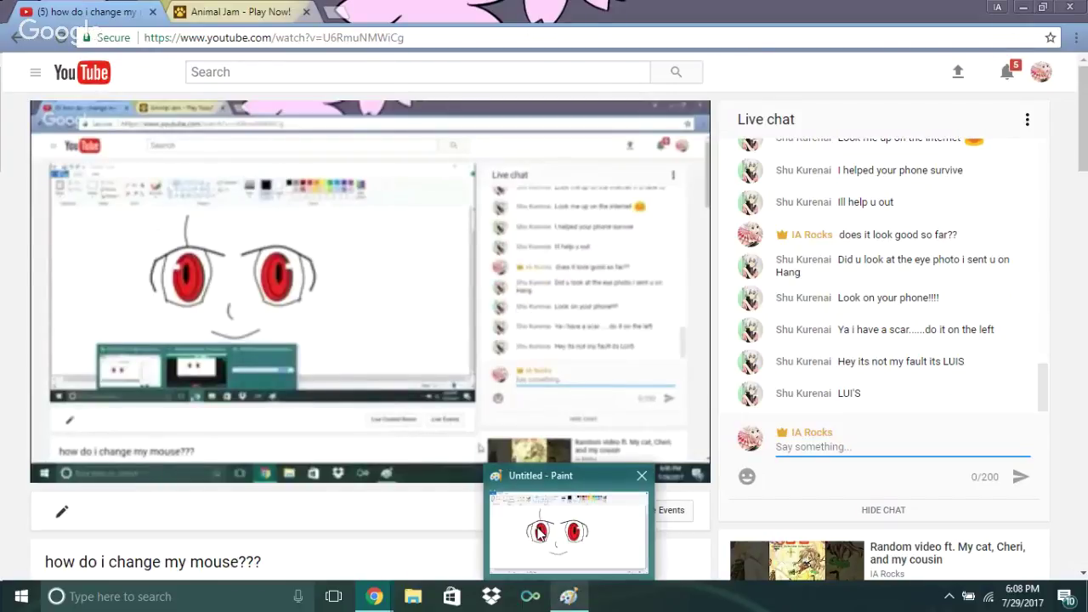
{"action": "left_click", "coordinate": [541, 533]}
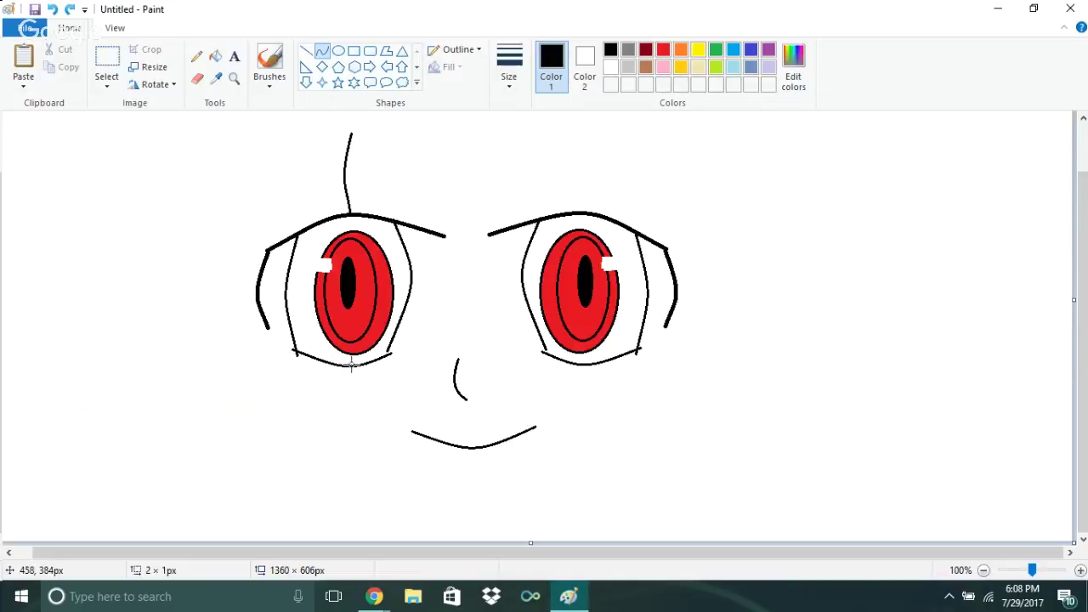
Draw the lower scar under the left eye with two black curves meeting in a point, the outer about 62 × 102 px
{"action": "mouse_move", "coordinate": [353, 366]}
{"action": "left_mouse_down"}
{"action": "mouse_move", "coordinate": [369, 433]}
{"action": "mouse_move", "coordinate": [357, 416]}
{"action": "left_mouse_up"}
{"action": "mouse_move", "coordinate": [316, 360]}
{"action": "left_mouse_down"}
{"action": "mouse_move", "coordinate": [357, 454]}
{"action": "mouse_move", "coordinate": [373, 439]}
{"action": "left_mouse_up"}
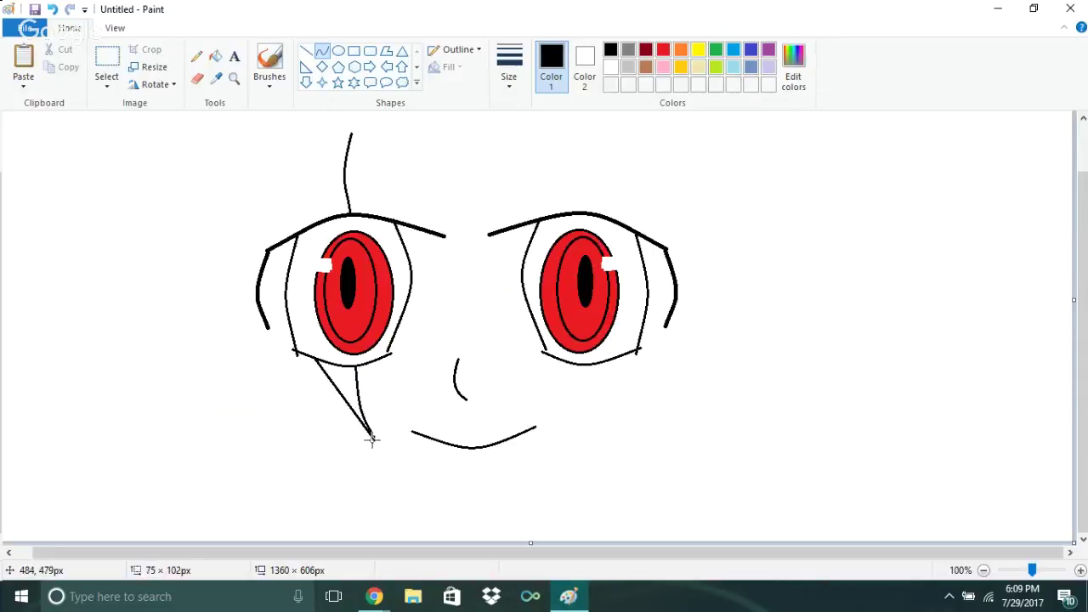
{"action": "left_click_drag", "start_coordinate": [337, 387], "coordinate": [323, 384]}
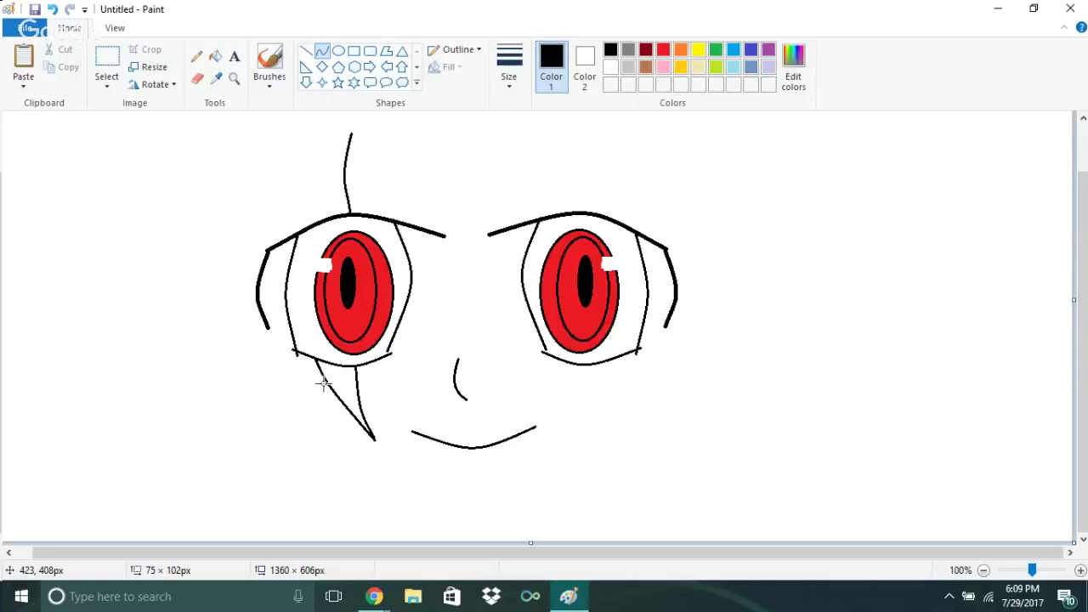
{"action": "left_click_drag", "start_coordinate": [323, 383], "coordinate": [327, 383]}
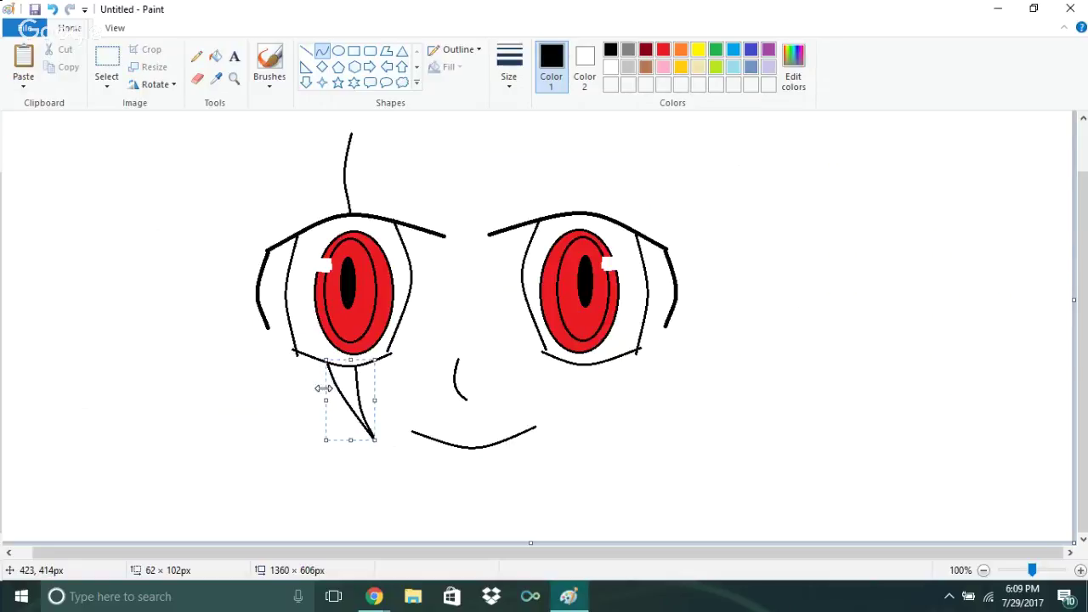
{"action": "left_click", "coordinate": [303, 378]}
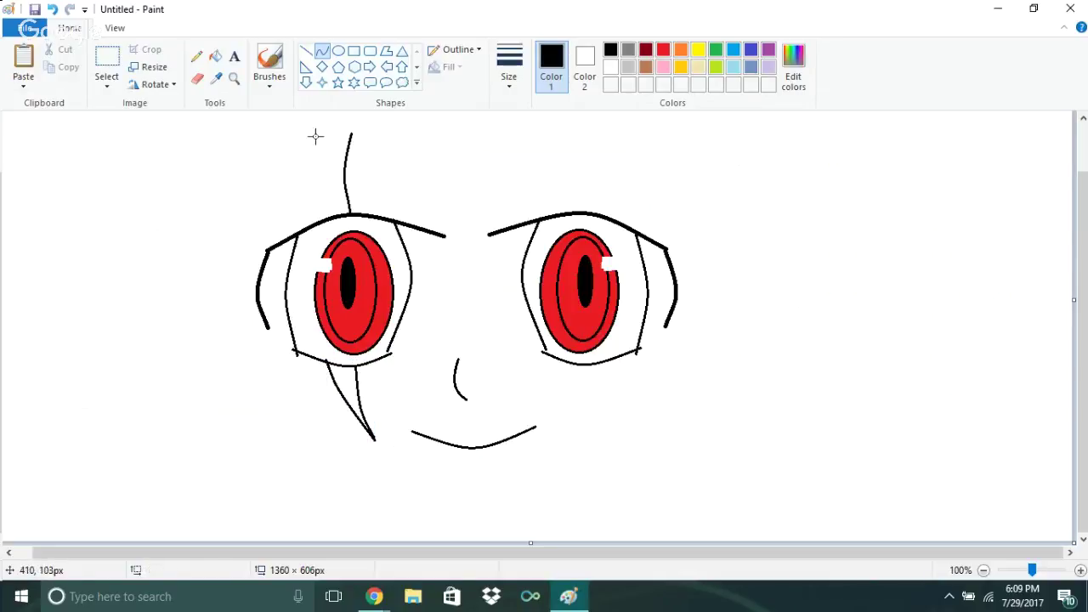
Close the upper scar above the left eye with a second black curve about 52 × 115 px, joining the first at its tip
{"action": "left_click_drag", "start_coordinate": [349, 133], "coordinate": [306, 184]}
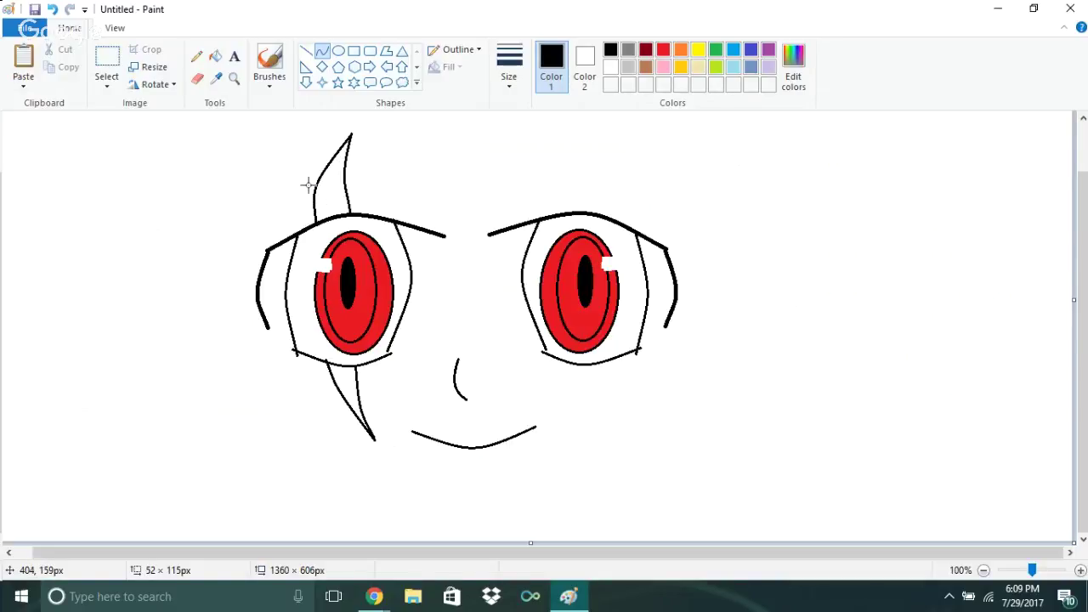
{"action": "left_click_drag", "start_coordinate": [307, 184], "coordinate": [307, 186]}
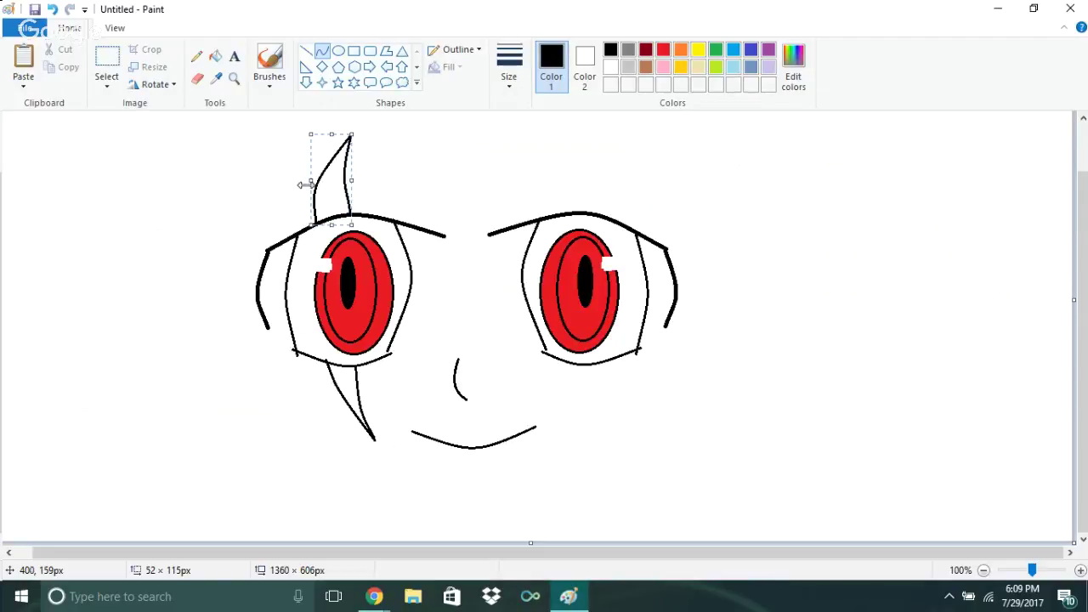
{"action": "left_click", "coordinate": [283, 177]}
{"action": "key", "text": "ctrl+z"}
Switch to the YouTube live chat, send the message "calm down plz", and return to Paint
{"action": "left_click", "coordinate": [368, 602]}
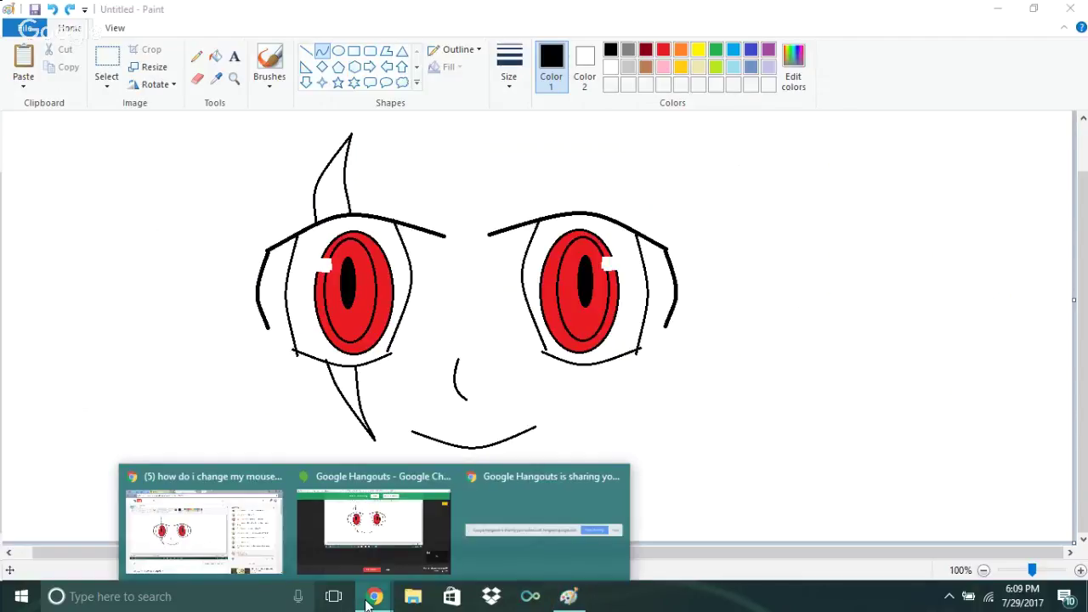
{"action": "left_click", "coordinate": [255, 514]}
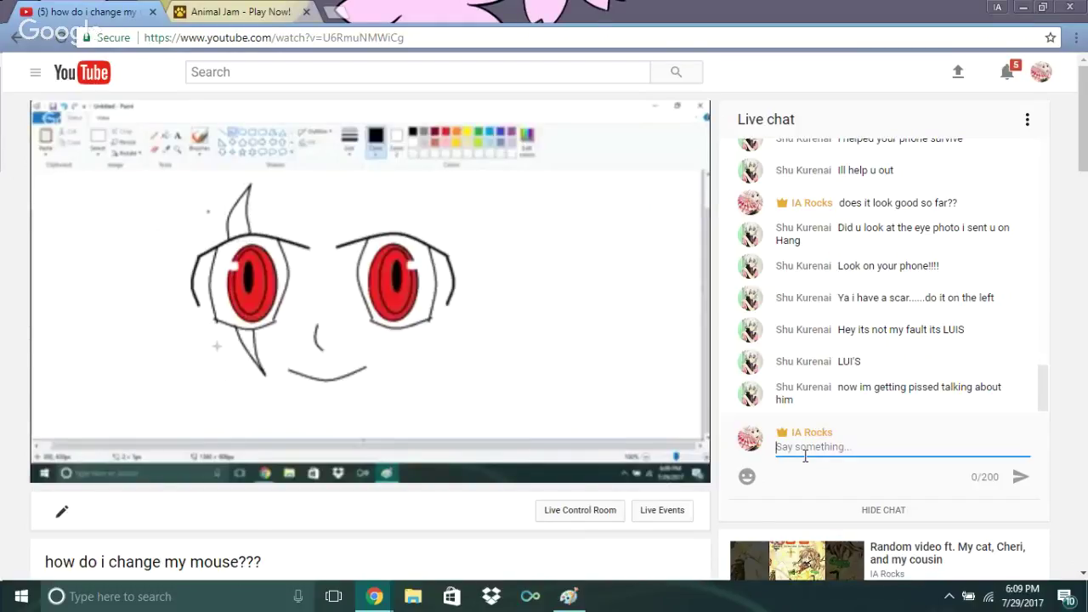
{"action": "type", "text": "calm"}
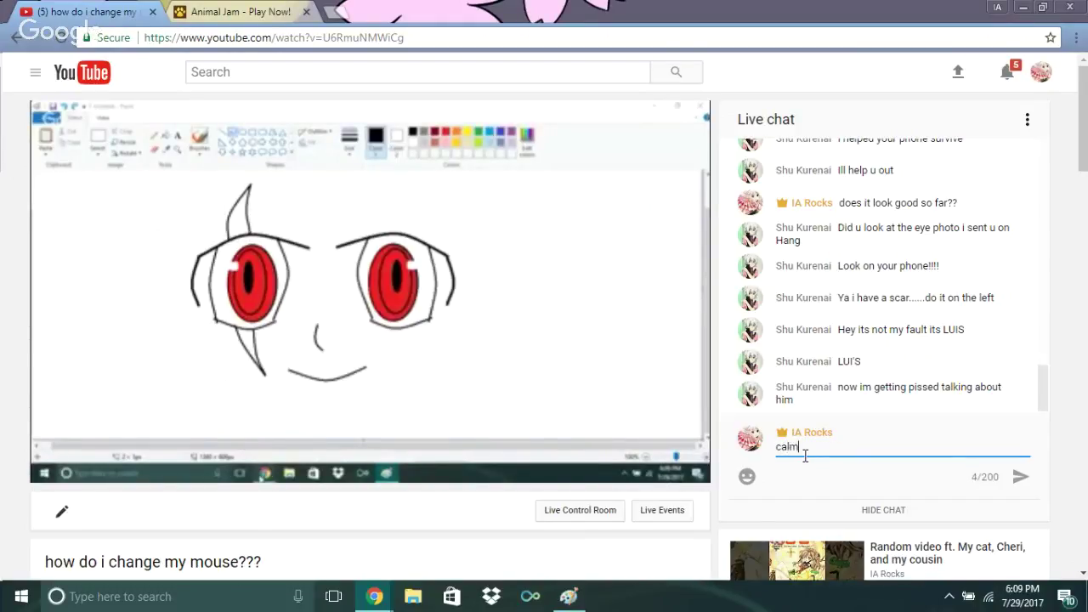
{"action": "type", "text": " dowl"}
{"action": "key", "text": "BackSpace"}
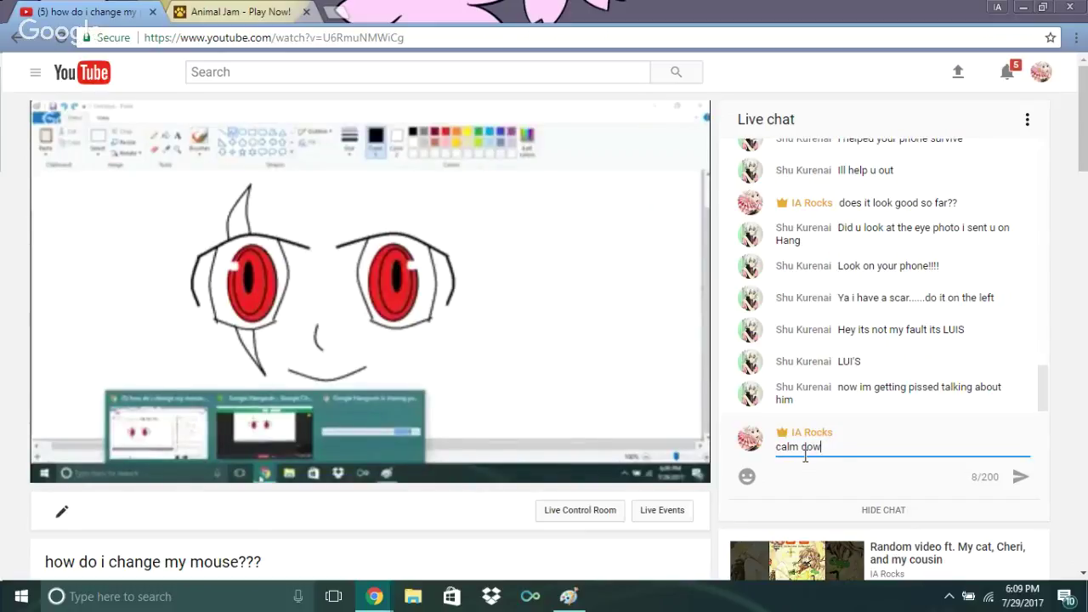
{"action": "type", "text": "n pl"}
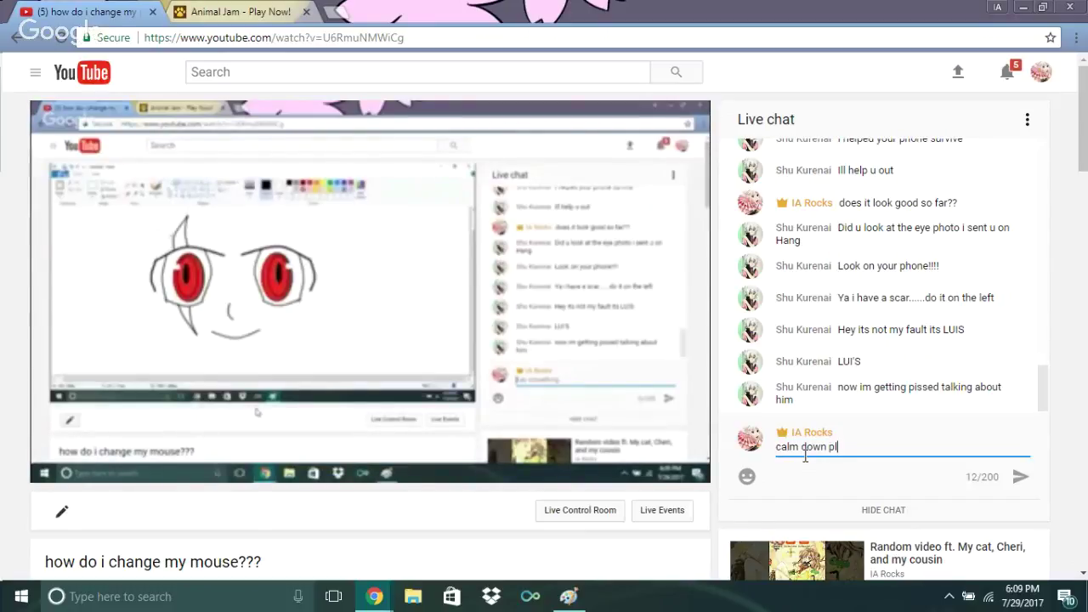
{"action": "type", "text": "z"}
{"action": "key", "text": "Return"}
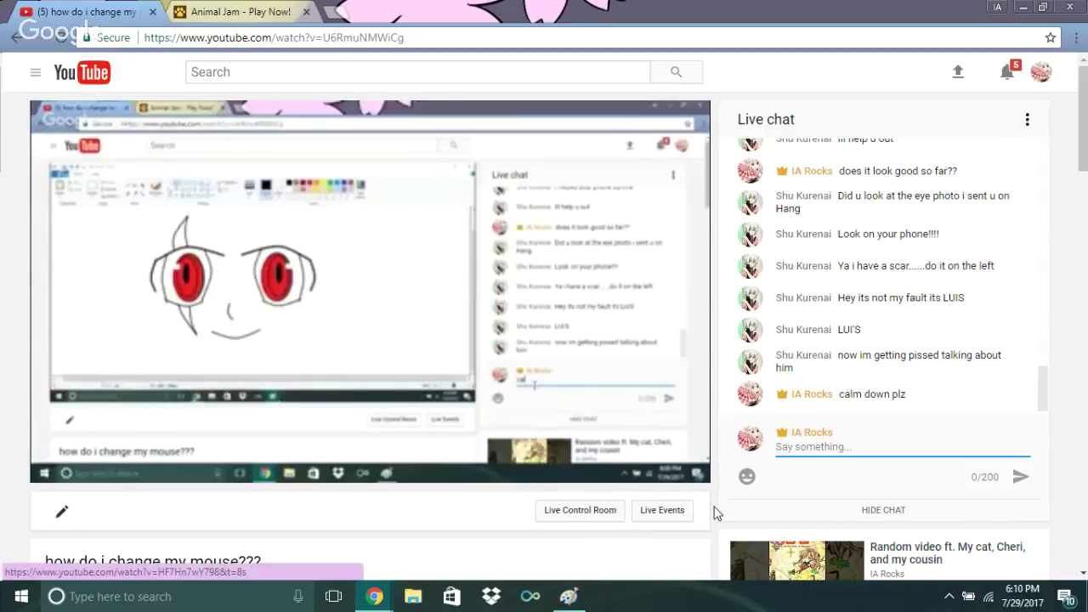
{"action": "mouse_move", "coordinate": [567, 598]}
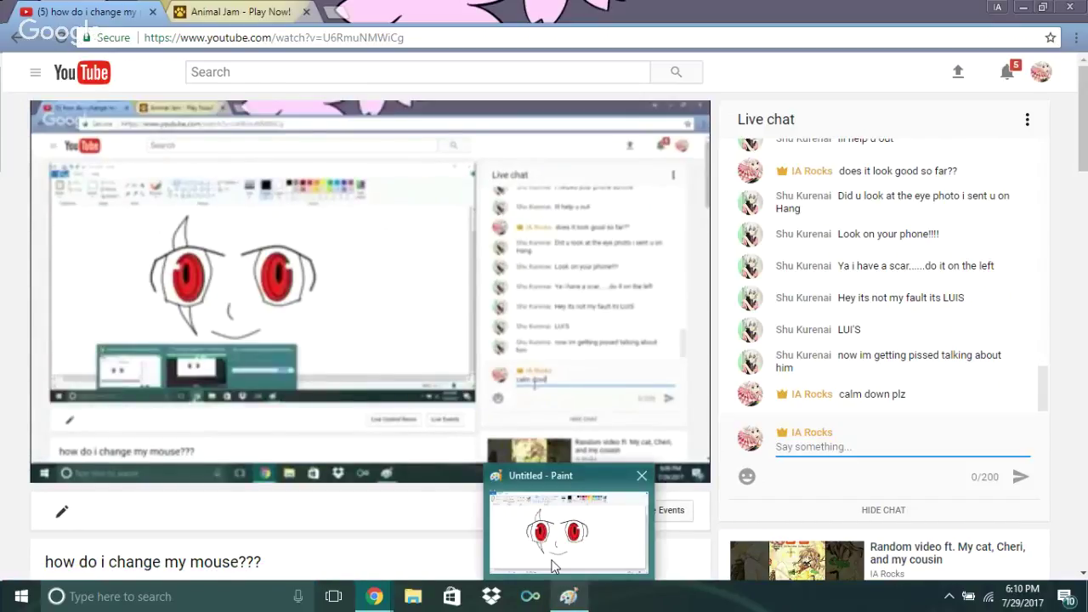
{"action": "left_click", "coordinate": [551, 567]}
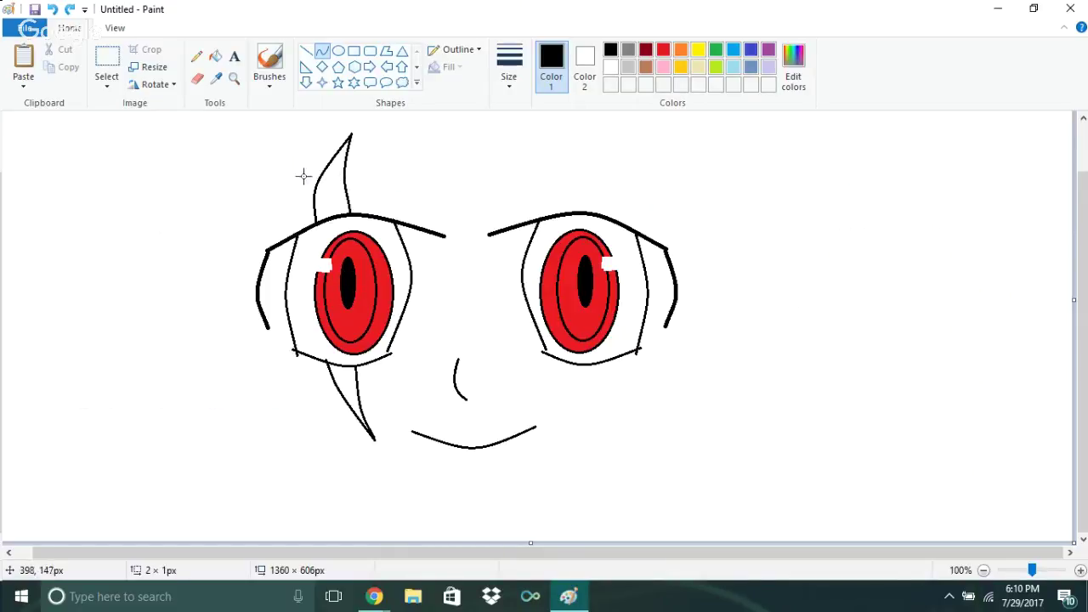
Draw a black curve about 133 × 51 px across the upper scar as the left eyebrow's upper edge
{"action": "left_click", "coordinate": [197, 78]}
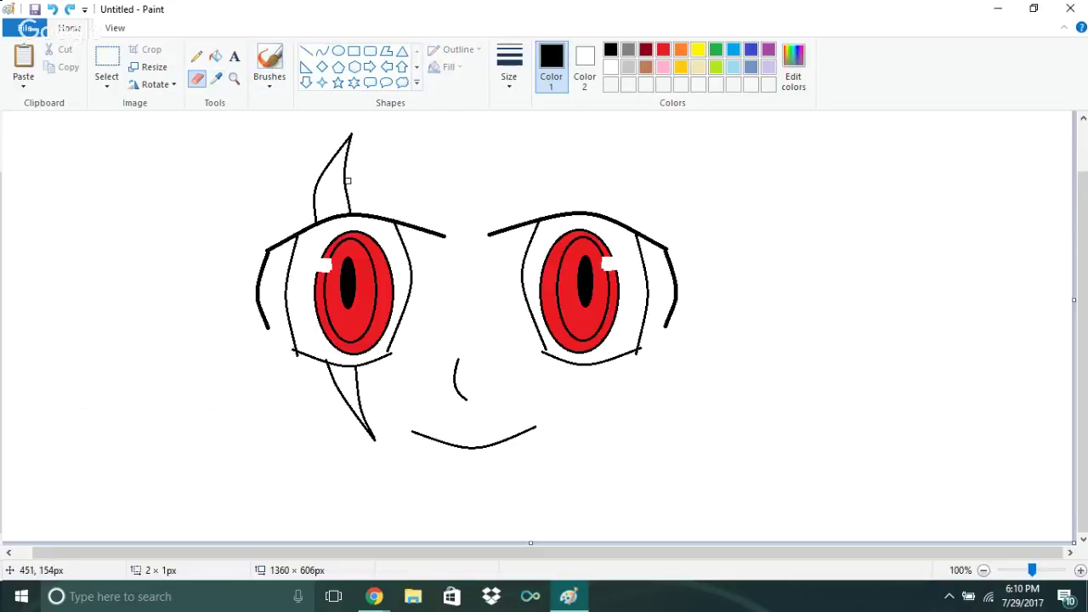
{"action": "left_click", "coordinate": [322, 51]}
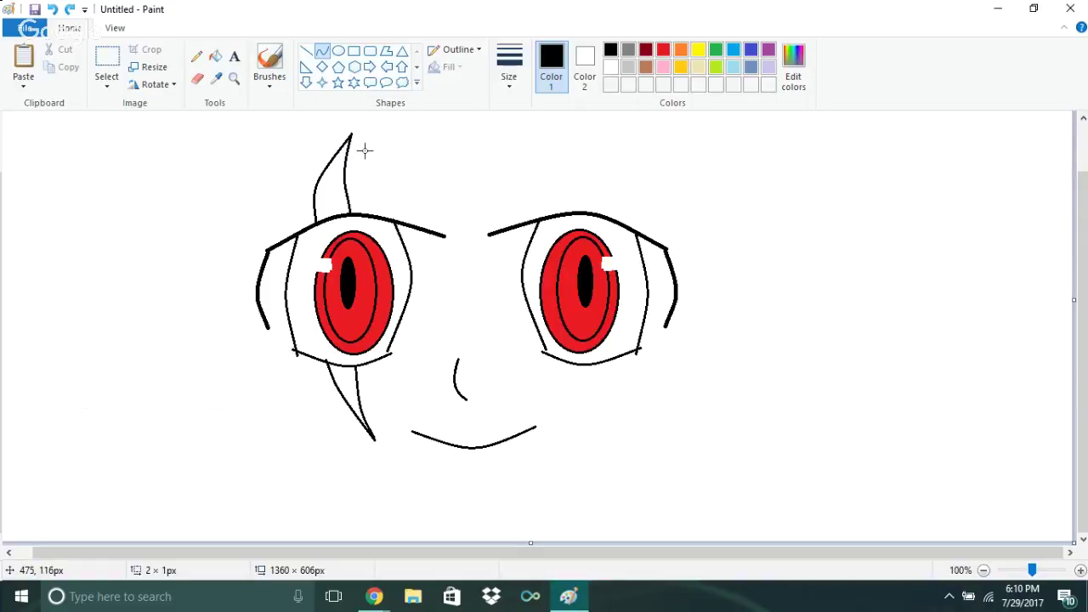
{"action": "mouse_move", "coordinate": [366, 177]}
{"action": "left_mouse_down"}
{"action": "mouse_move", "coordinate": [270, 142]}
{"action": "mouse_move", "coordinate": [335, 162]}
{"action": "mouse_move", "coordinate": [328, 176]}
{"action": "mouse_move", "coordinate": [389, 192]}
{"action": "left_mouse_up"}
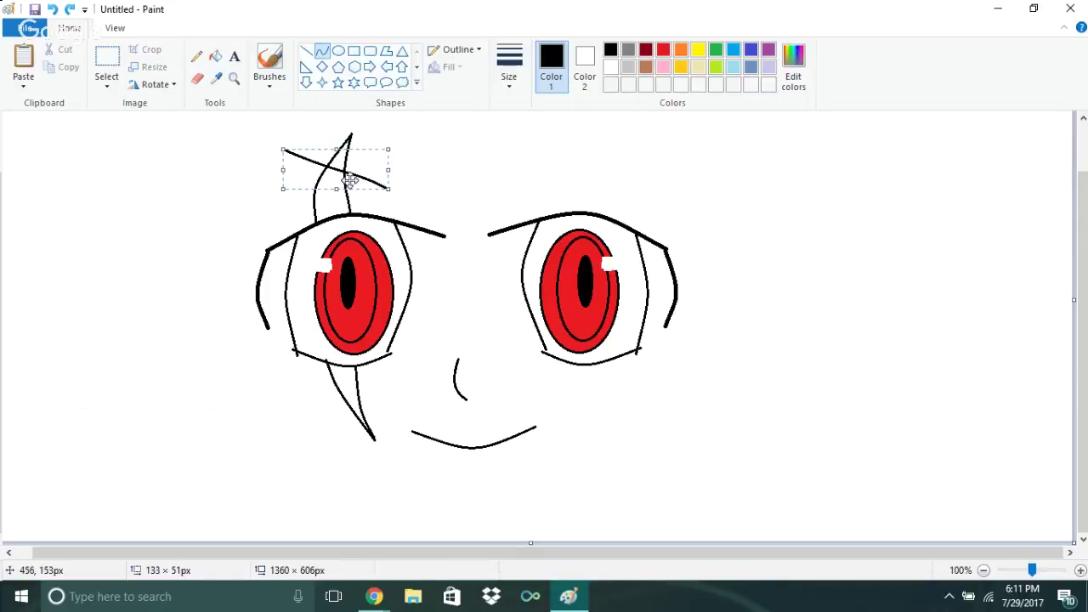
{"action": "left_click", "coordinate": [253, 160]}
Check the YouTube live chat for new messages and return to Paint
{"action": "left_click", "coordinate": [373, 598]}
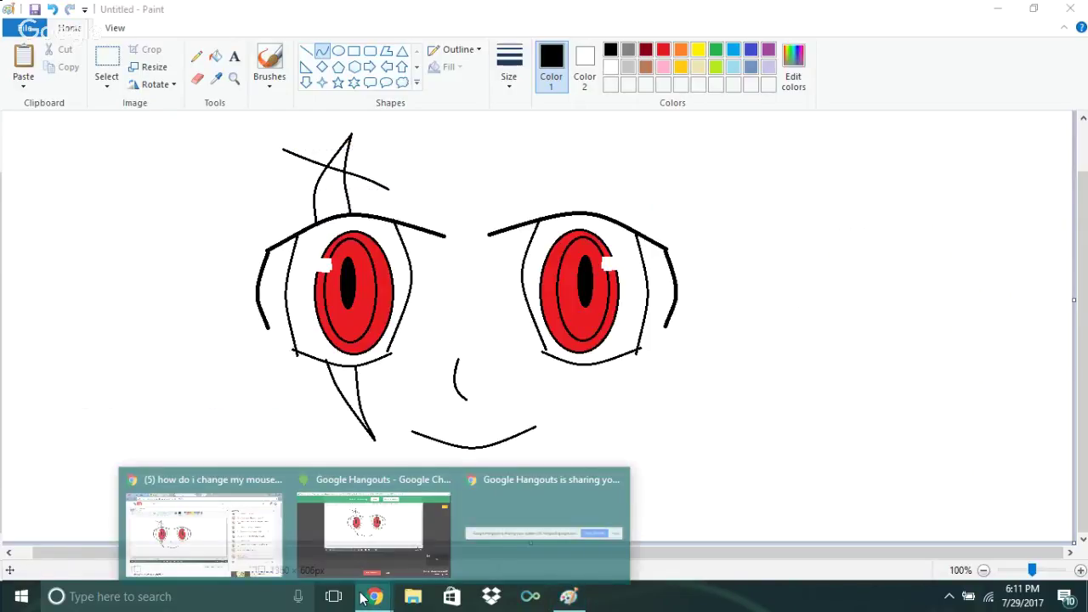
{"action": "left_click", "coordinate": [238, 502]}
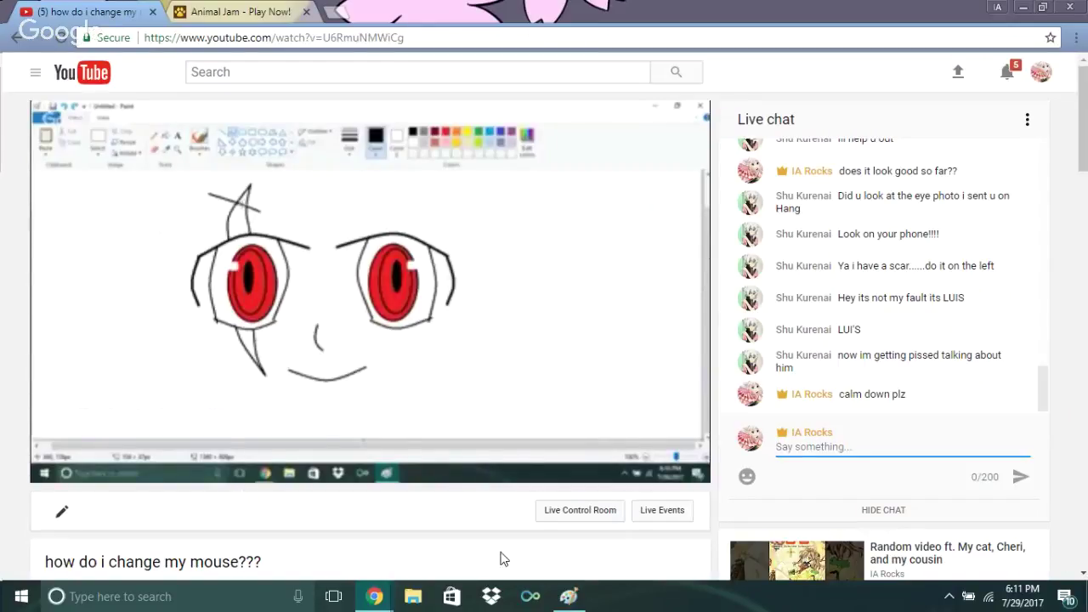
{"action": "mouse_move", "coordinate": [568, 595]}
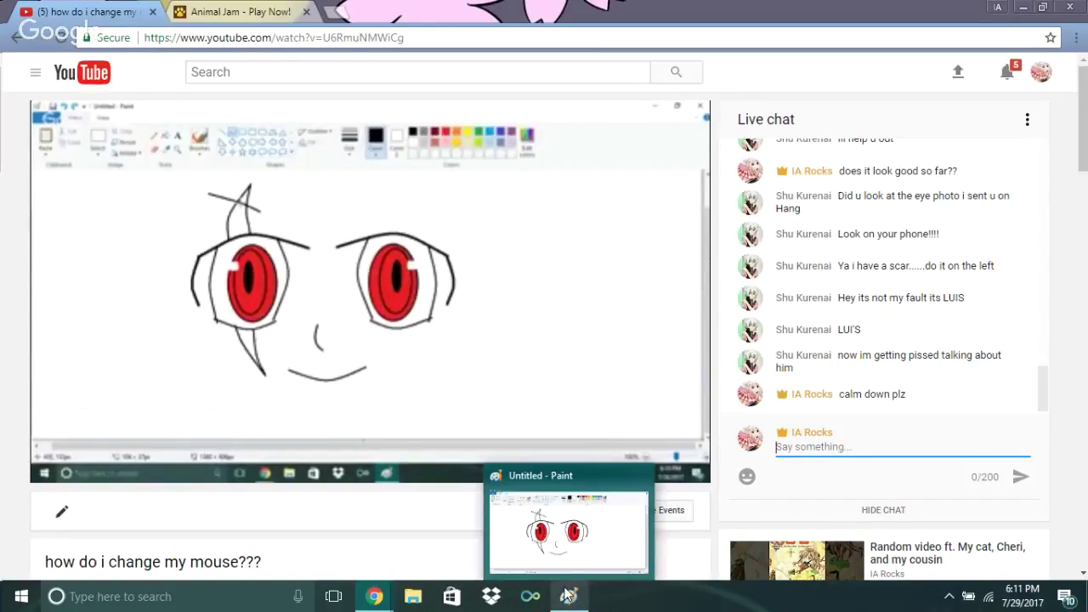
{"action": "left_click", "coordinate": [568, 595]}
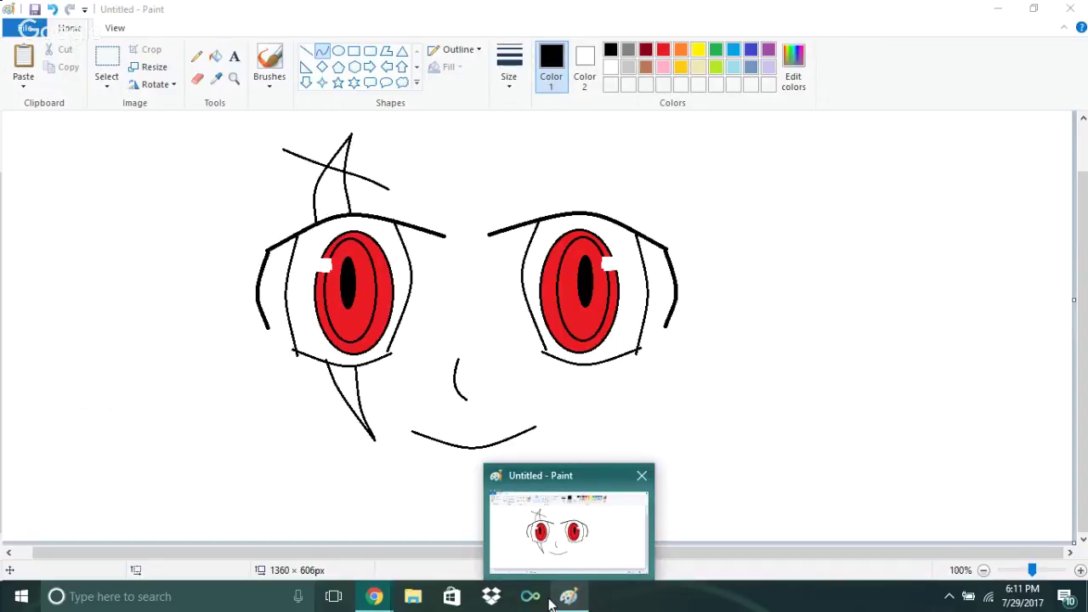
{"action": "left_click", "coordinate": [553, 599]}
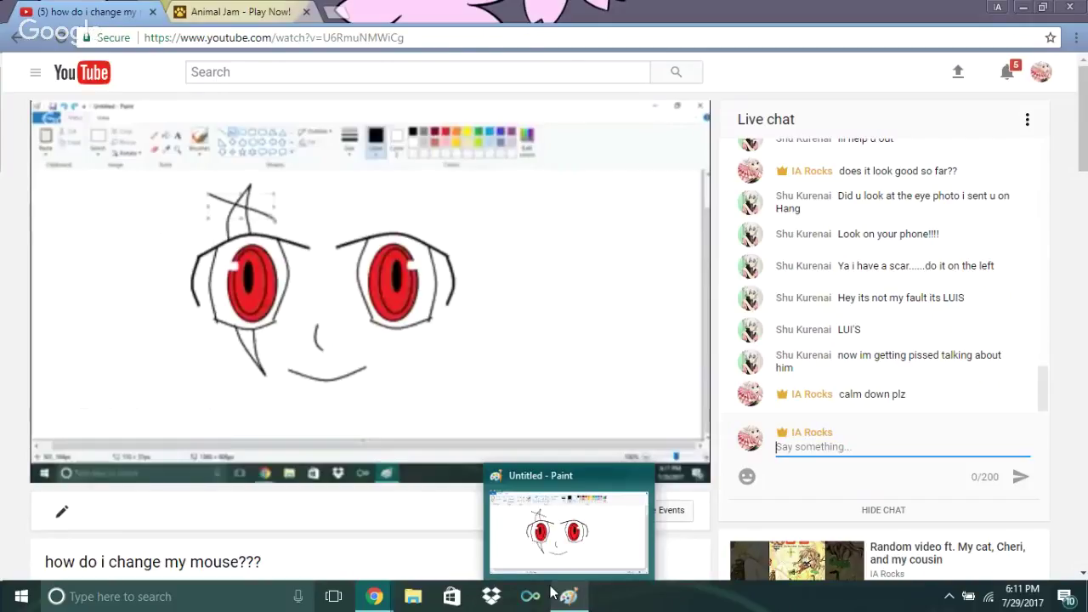
{"action": "left_click", "coordinate": [551, 589]}
Draw the left eyebrow's lower edge as a curve about 131 × 36 px meeting the upper one at the inner tip, and close the outer end
{"action": "left_click_drag", "start_coordinate": [385, 191], "coordinate": [316, 195]}
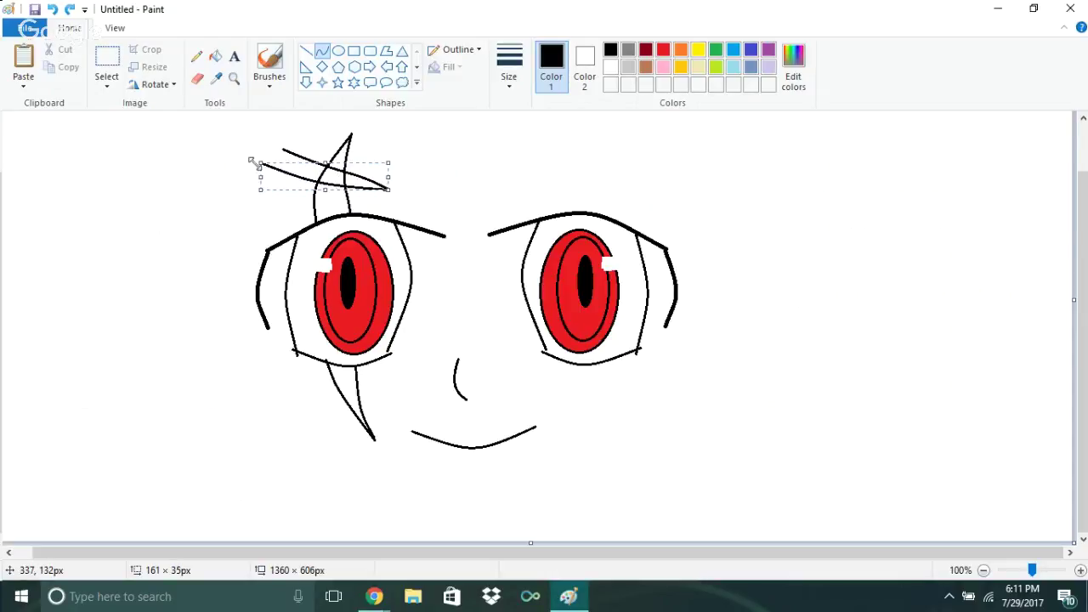
{"action": "left_click_drag", "start_coordinate": [259, 162], "coordinate": [284, 161]}
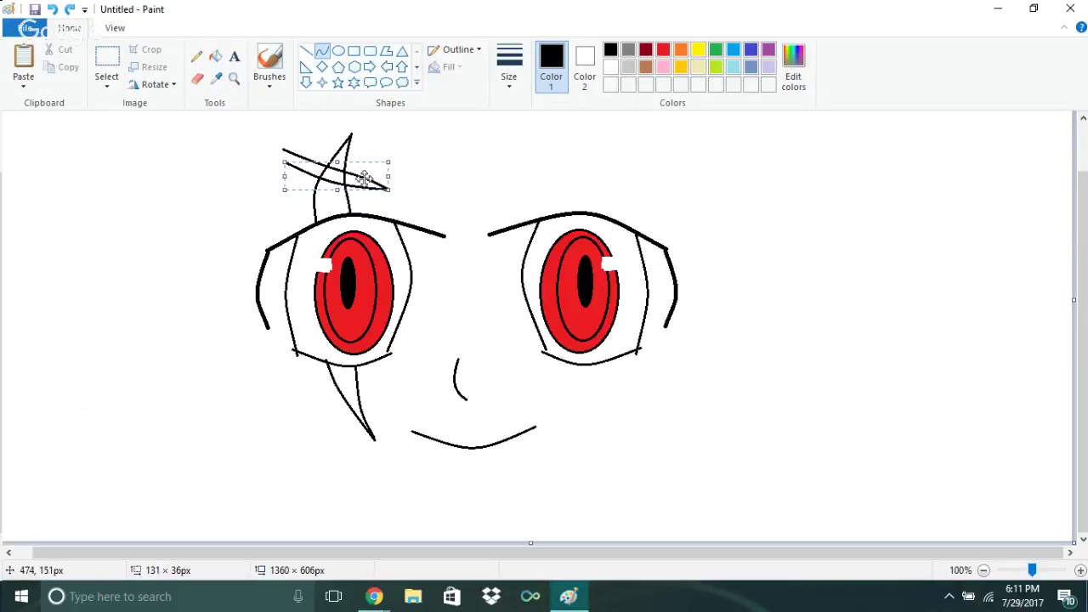
{"action": "left_click", "coordinate": [407, 185]}
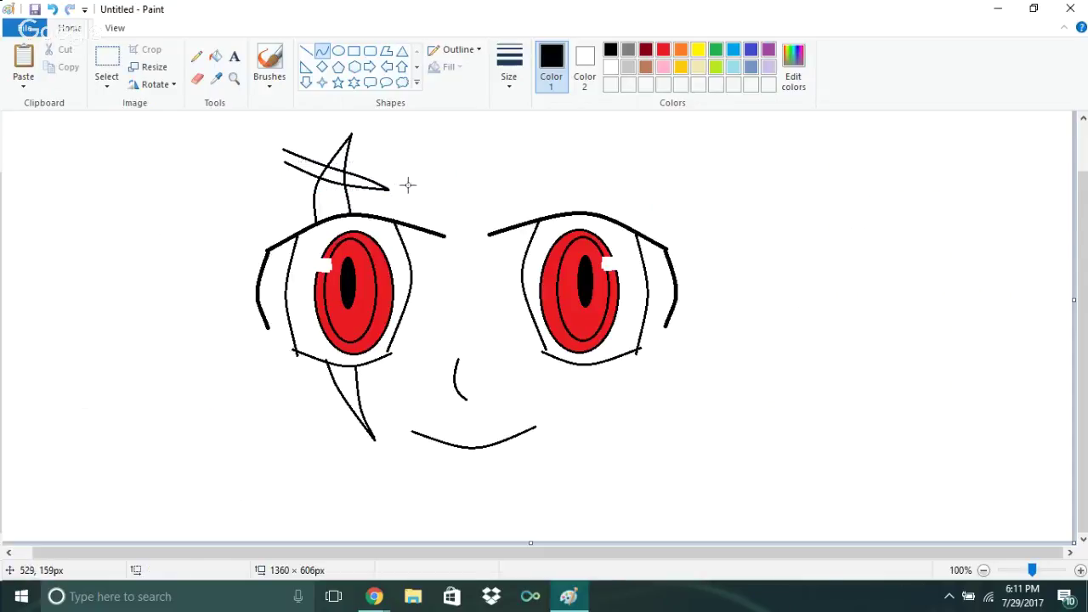
{"action": "mouse_move", "coordinate": [283, 148]}
{"action": "left_mouse_down"}
{"action": "mouse_move", "coordinate": [276, 166]}
{"action": "mouse_move", "coordinate": [285, 167]}
{"action": "mouse_move", "coordinate": [263, 150]}
{"action": "mouse_move", "coordinate": [273, 140]}
{"action": "mouse_move", "coordinate": [264, 156]}
{"action": "mouse_move", "coordinate": [281, 144]}
{"action": "mouse_move", "coordinate": [269, 152]}
{"action": "mouse_move", "coordinate": [269, 140]}
{"action": "mouse_move", "coordinate": [260, 156]}
{"action": "left_mouse_up"}
Erase the scar lines that run through the inside of the left eyebrow and touch up its outline
{"action": "left_click", "coordinate": [197, 79]}
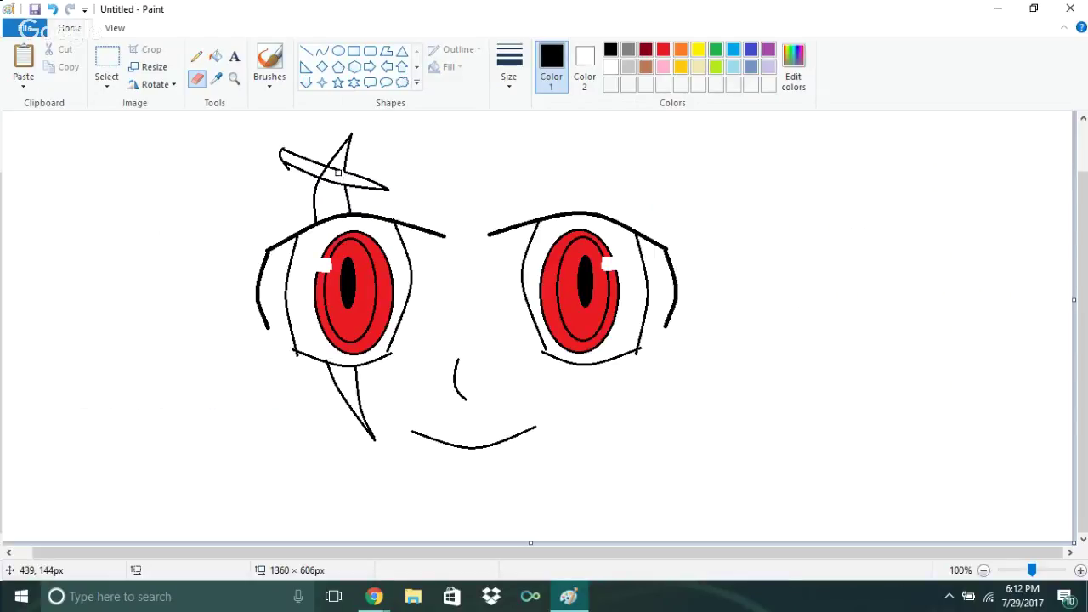
{"action": "left_click", "coordinate": [268, 61]}
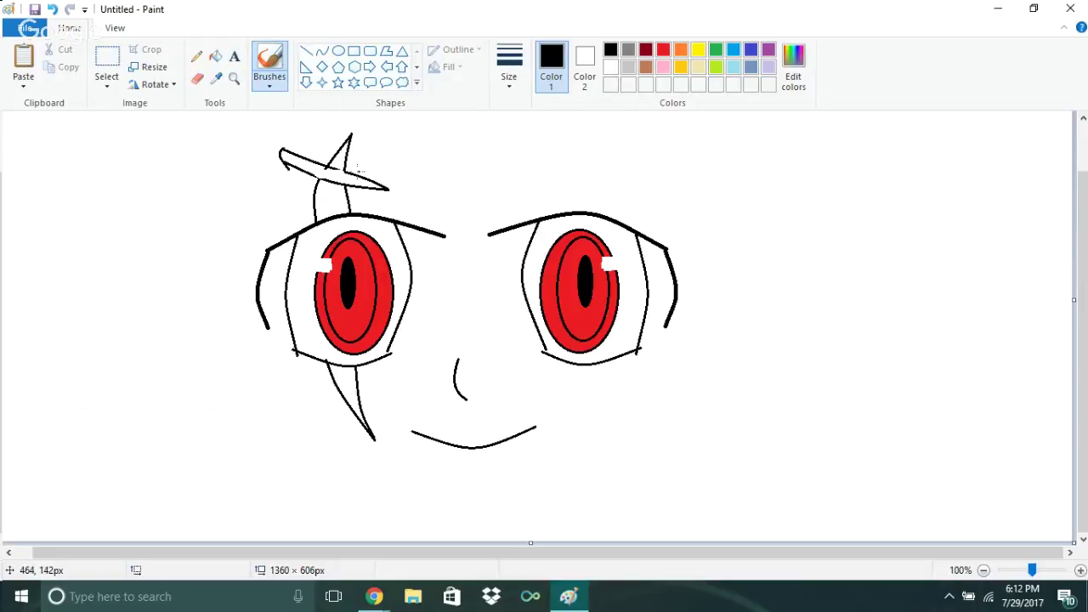
{"action": "left_click_drag", "start_coordinate": [340, 169], "coordinate": [321, 161]}
{"action": "key", "text": "ctrl+z"}
{"action": "left_click_drag", "start_coordinate": [345, 168], "coordinate": [317, 174]}
Clean up the left eyebrow's outer end by erasing the overshooting line and the stray mark below it
{"action": "left_click", "coordinate": [321, 51]}
{"action": "mouse_move", "coordinate": [282, 170]}
{"action": "left_mouse_down"}
{"action": "mouse_move", "coordinate": [292, 170]}
{"action": "mouse_move", "coordinate": [282, 177]}
{"action": "left_mouse_up"}
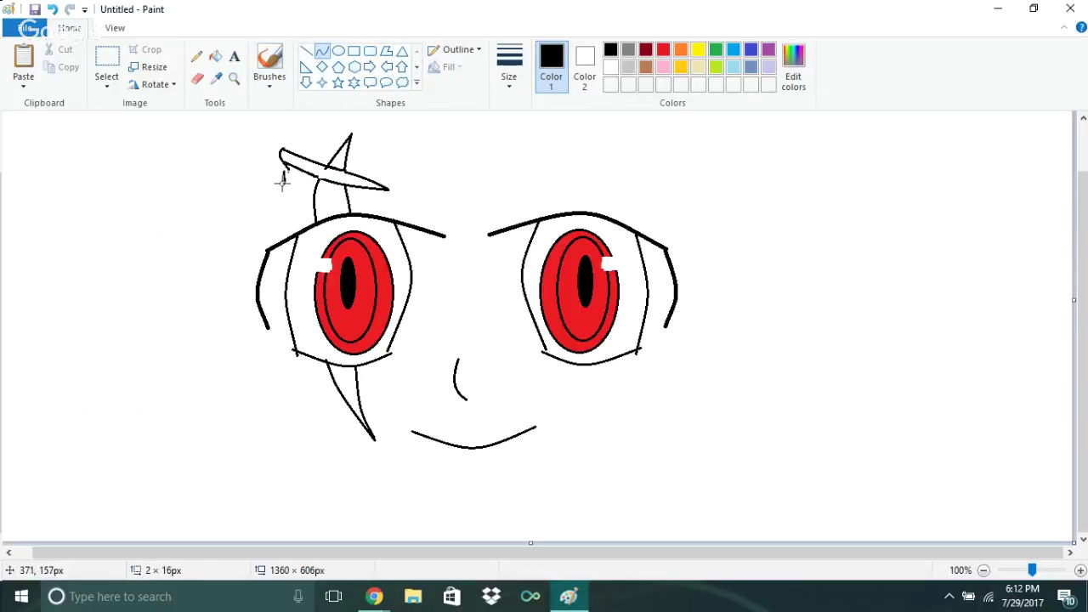
{"action": "left_click", "coordinate": [198, 80]}
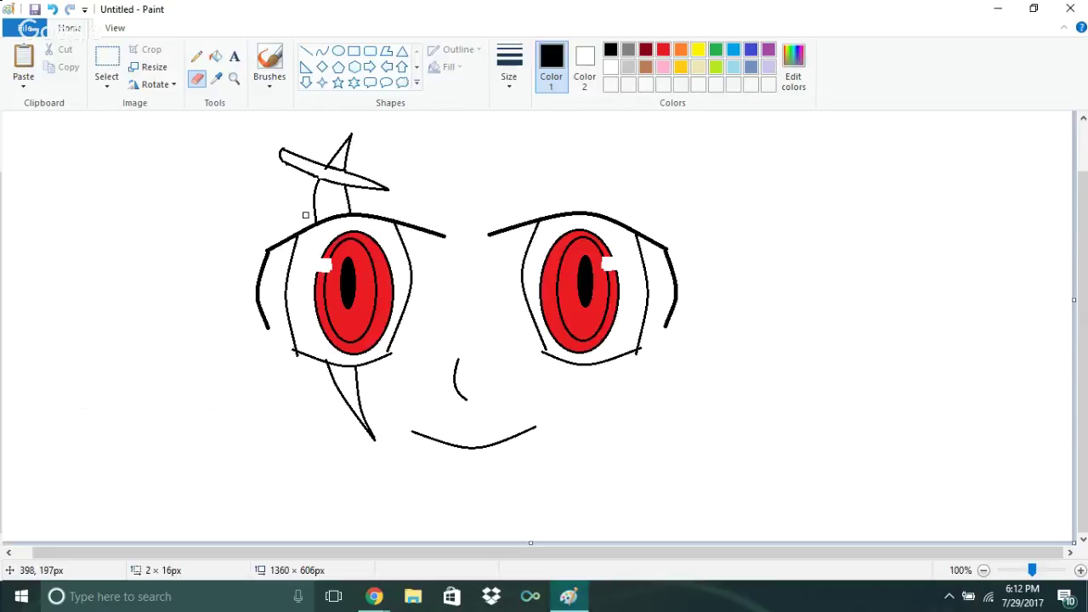
Switch to the Animal Jam painting in Chrome, fill its white background with blue, and return to Paint
{"action": "left_click", "coordinate": [372, 597]}
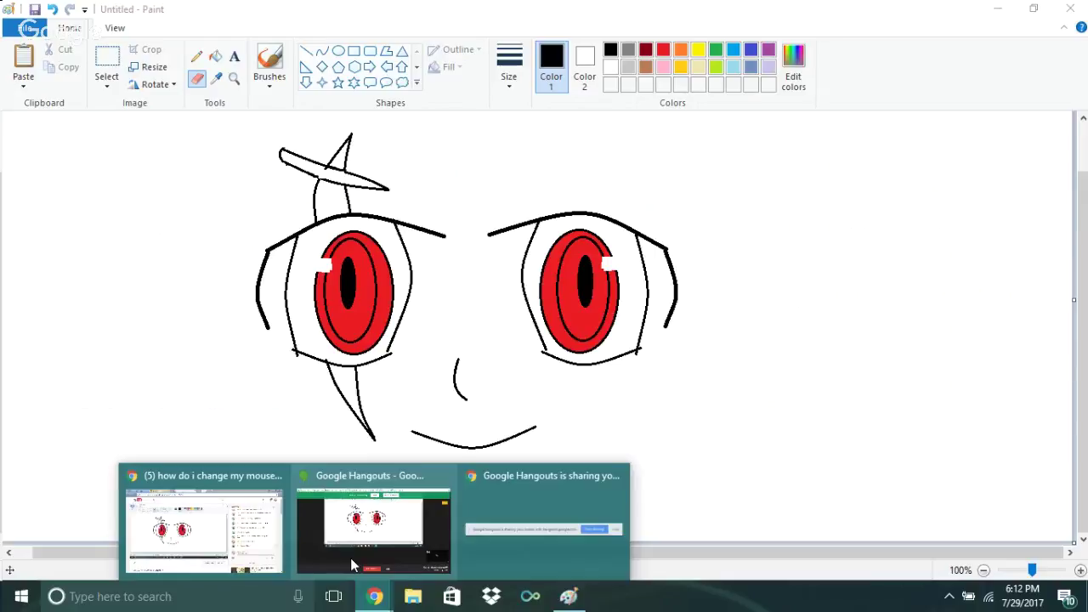
{"action": "left_click", "coordinate": [350, 558]}
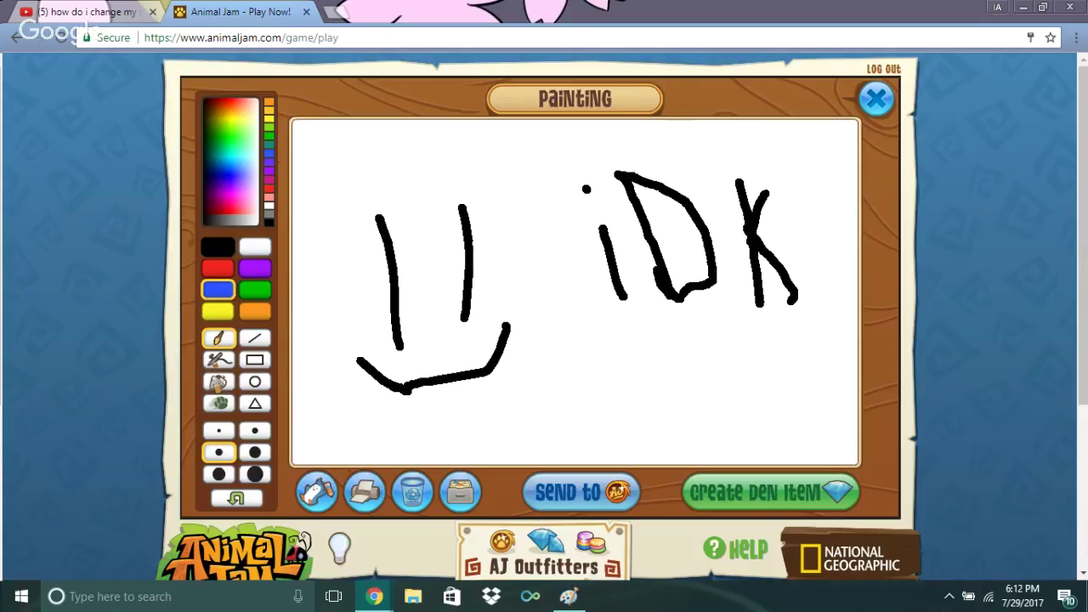
{"action": "left_click", "coordinate": [219, 381]}
{"action": "left_click", "coordinate": [578, 442]}
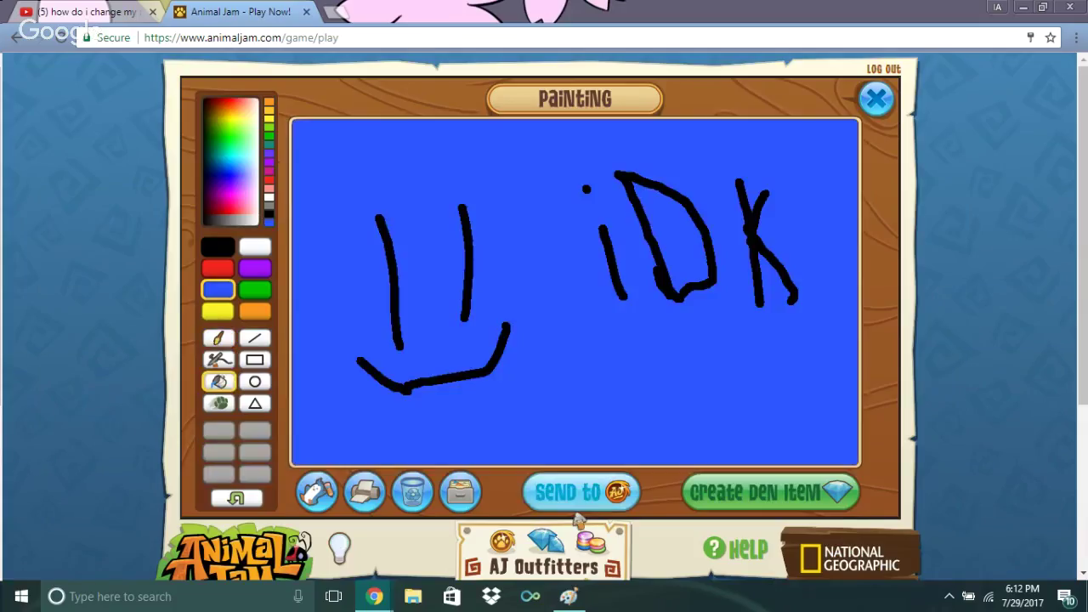
{"action": "key", "text": "alt+Tab"}
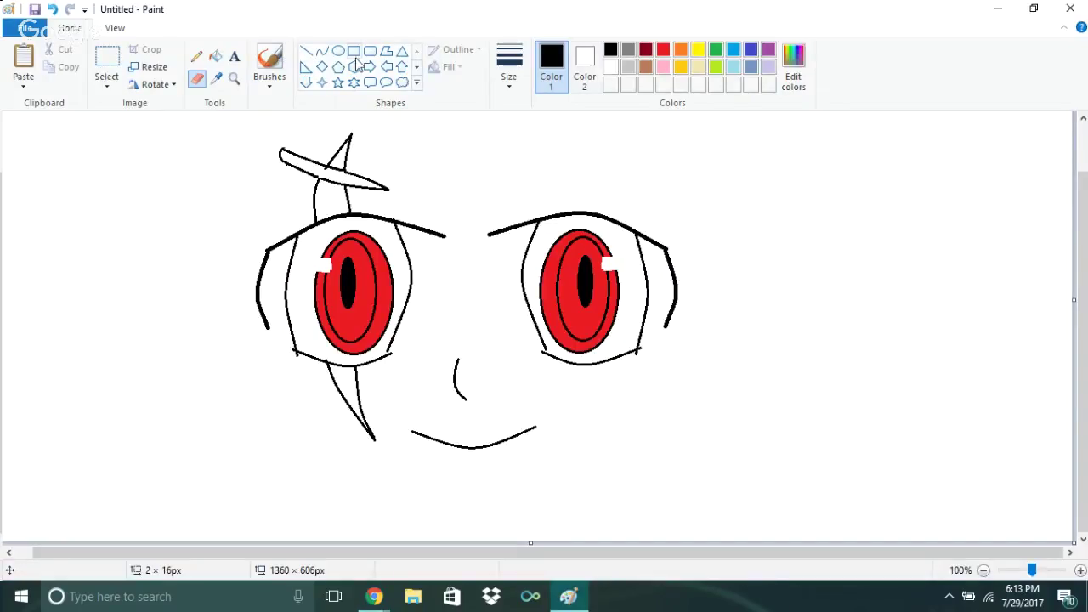
Draw a thin eyebrow above the right eye with two black curves meeting at both ends
{"action": "left_click", "coordinate": [323, 51]}
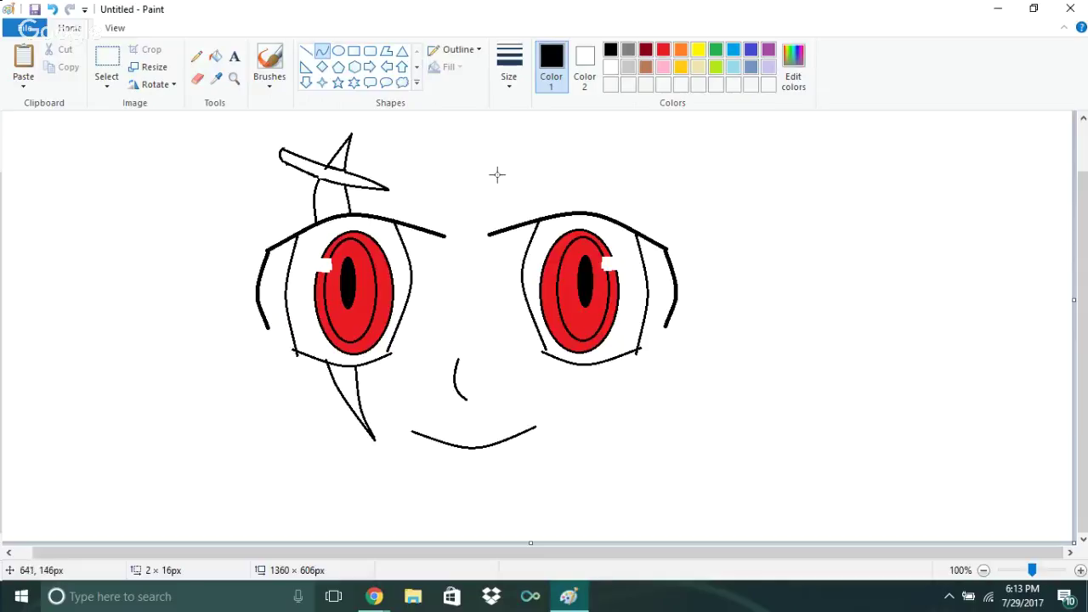
{"action": "left_click_drag", "start_coordinate": [495, 179], "coordinate": [570, 163]}
{"action": "left_click", "coordinate": [553, 138]}
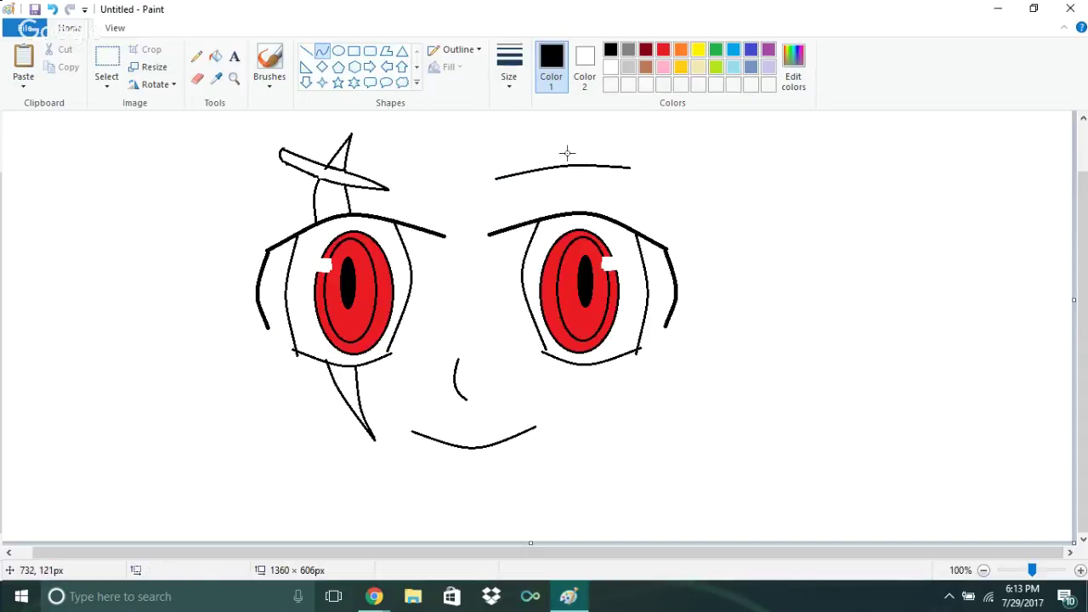
{"action": "mouse_move", "coordinate": [636, 167]}
{"action": "left_mouse_down"}
{"action": "mouse_move", "coordinate": [616, 181]}
{"action": "mouse_move", "coordinate": [481, 186]}
{"action": "mouse_move", "coordinate": [496, 175]}
{"action": "mouse_move", "coordinate": [546, 177]}
{"action": "left_mouse_up"}
{"action": "left_click", "coordinate": [531, 143]}
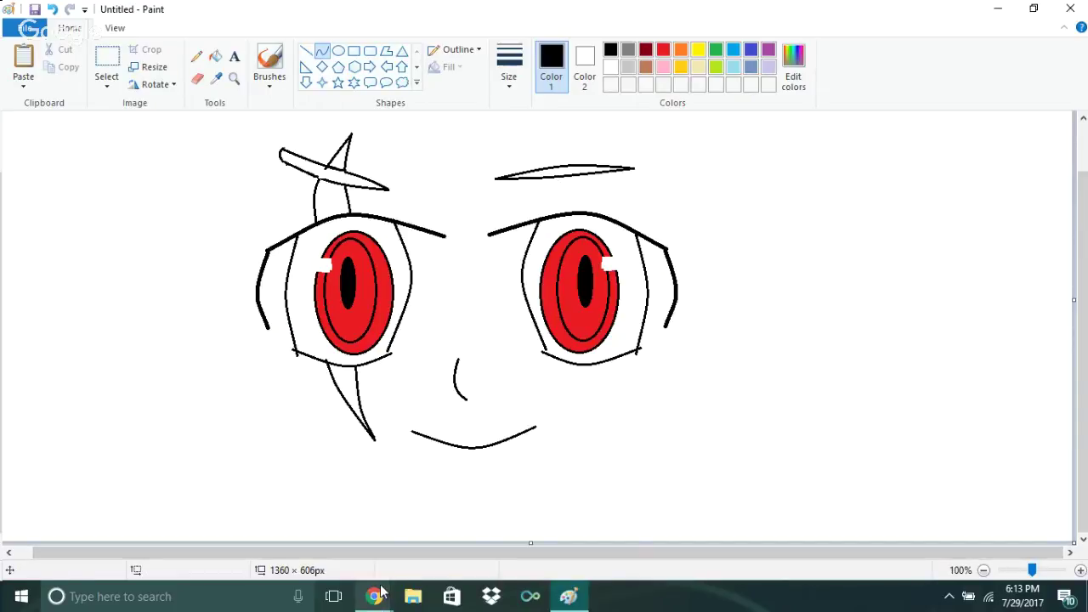
Switch to the YouTube live chat, send the reply "its ok...", and return to Paint
{"action": "mouse_move", "coordinate": [382, 591]}
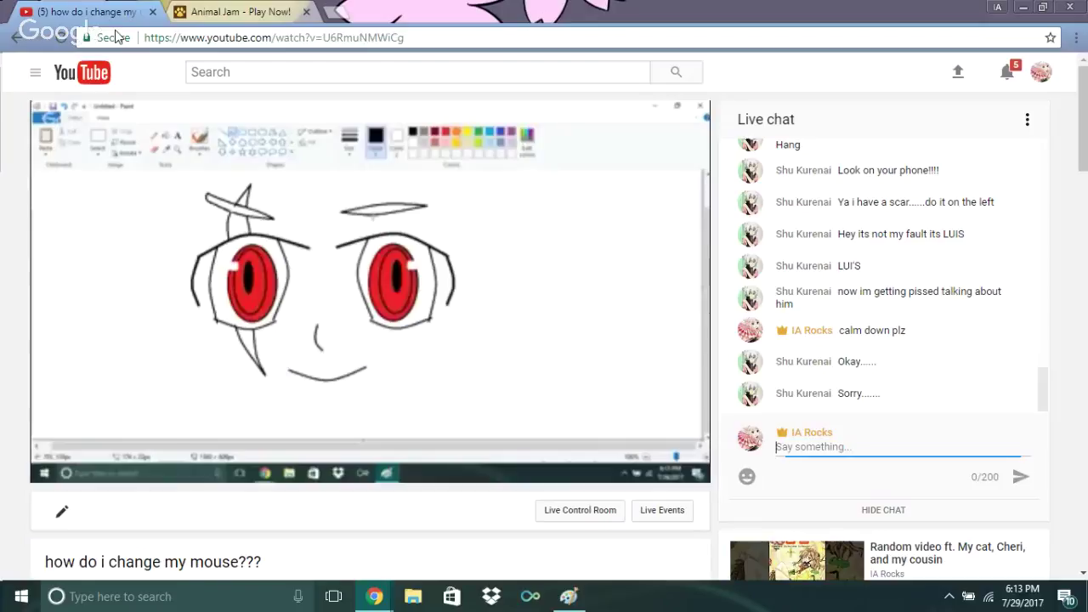
{"action": "left_click", "coordinate": [858, 449]}
{"action": "type", "text": "its ok. ."}
{"action": "key", "text": "Return"}
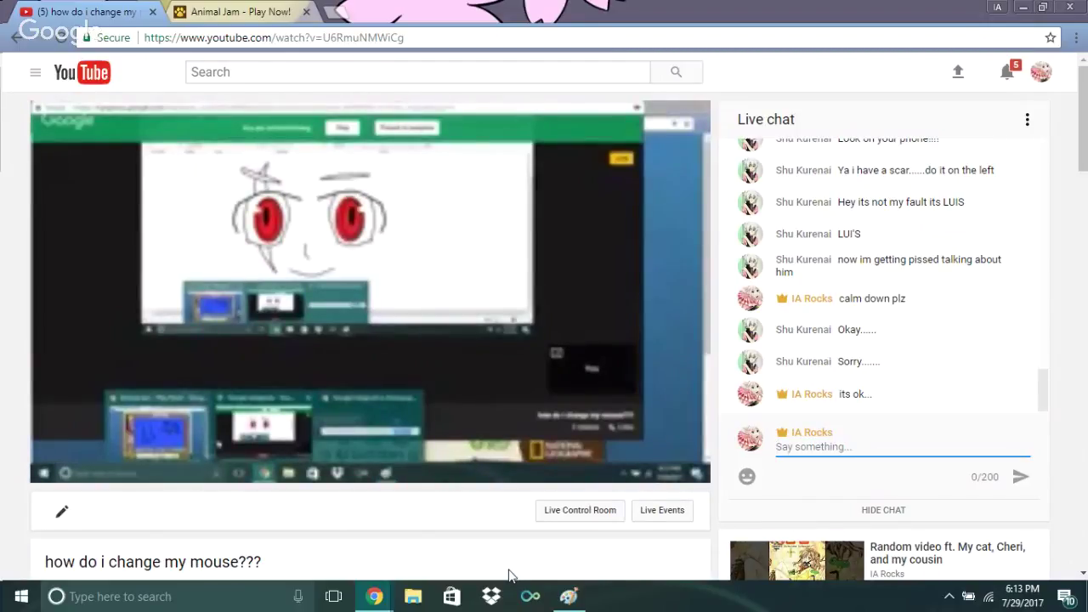
{"action": "mouse_move", "coordinate": [567, 588]}
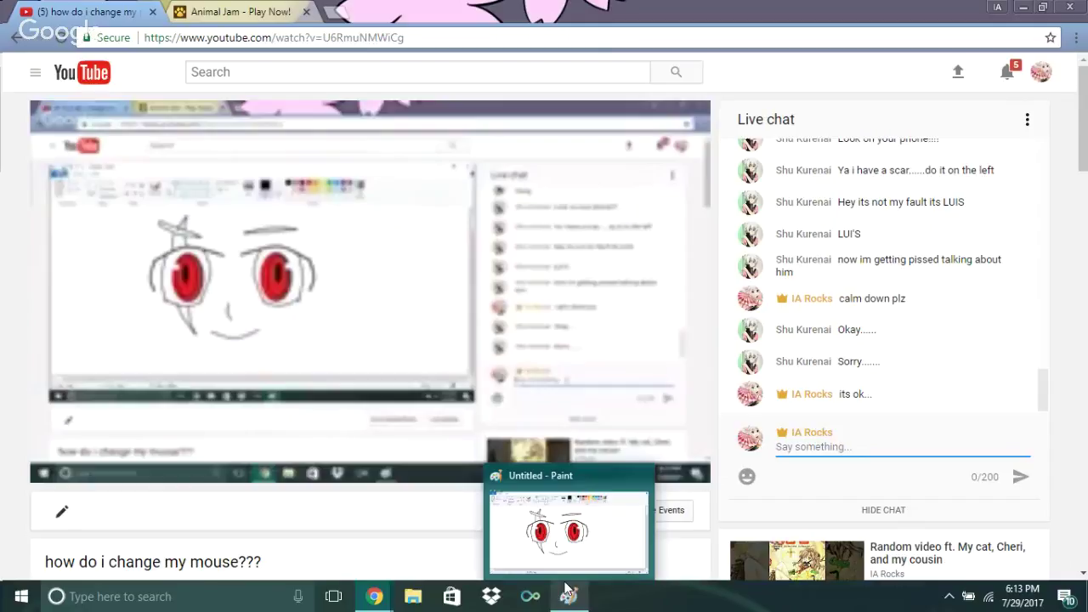
{"action": "left_click", "coordinate": [567, 532]}
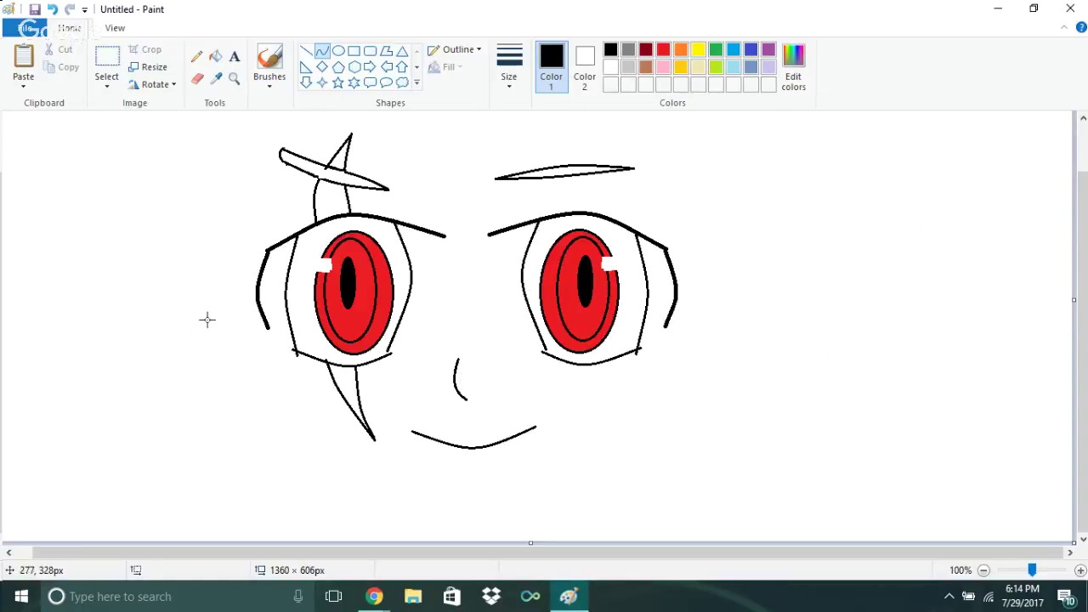
Draw a black curve about 106 × 244 px outside and below the left eye as the left side of the face
{"action": "mouse_move", "coordinate": [228, 275]}
{"action": "left_mouse_down"}
{"action": "mouse_move", "coordinate": [243, 377]}
{"action": "mouse_move", "coordinate": [315, 469]}
{"action": "left_mouse_up"}
{"action": "mouse_move", "coordinate": [289, 388]}
{"action": "left_mouse_down"}
{"action": "mouse_move", "coordinate": [235, 376]}
{"action": "mouse_move", "coordinate": [260, 401]}
{"action": "left_mouse_up"}
{"action": "left_click", "coordinate": [255, 385]}
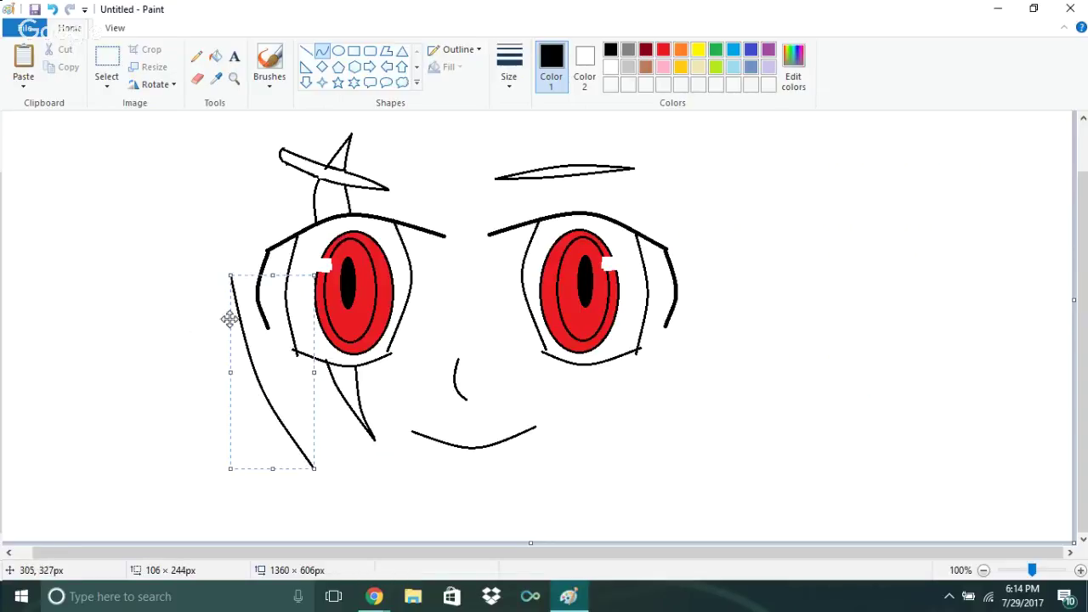
Draw a black curve about 182 × 41 px from the lower end of the left face line to the chin
{"action": "left_click", "coordinate": [219, 229]}
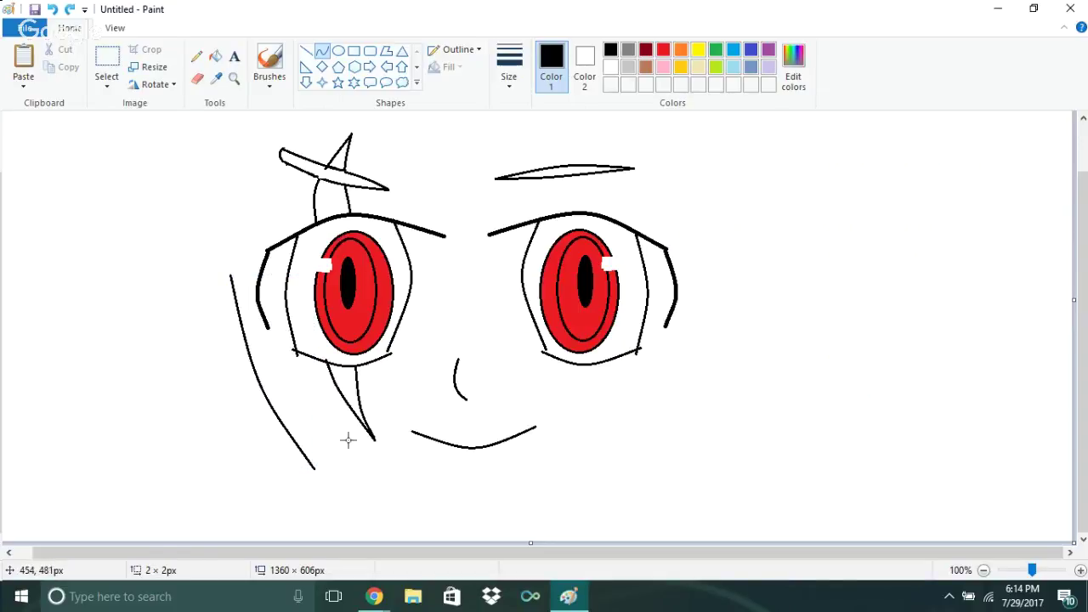
{"action": "left_click_drag", "start_coordinate": [316, 468], "coordinate": [459, 500]}
{"action": "left_click_drag", "start_coordinate": [396, 476], "coordinate": [307, 464]}
{"action": "left_click", "coordinate": [336, 474]}
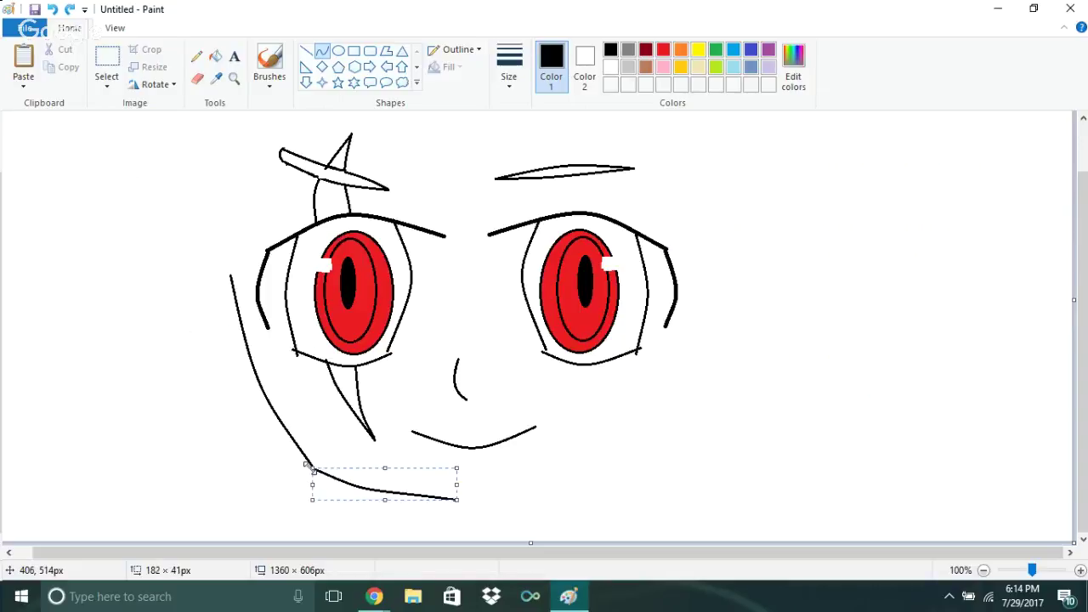
{"action": "left_click", "coordinate": [282, 448]}
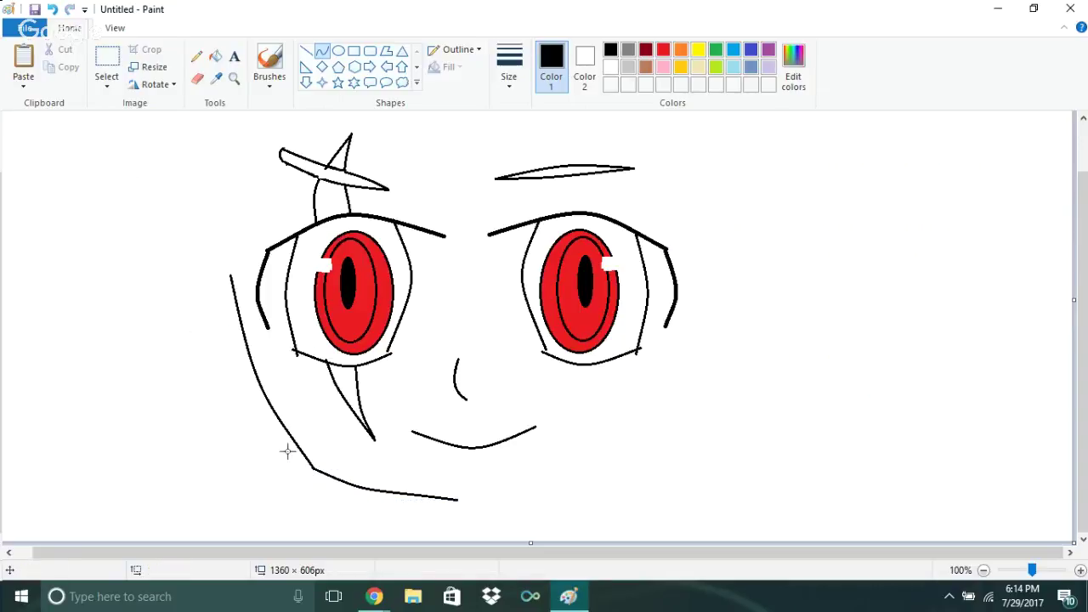
Draw a black curve from the chin up to the right cheek and enlarge it to about 259 × 118 px
{"action": "left_click_drag", "start_coordinate": [457, 500], "coordinate": [629, 417]}
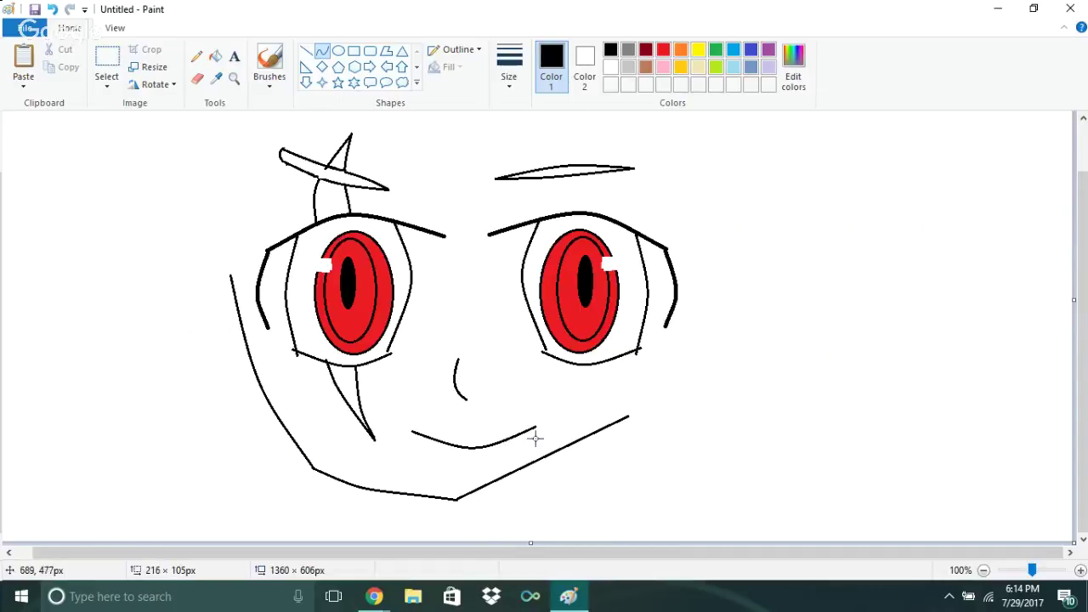
{"action": "left_click_drag", "start_coordinate": [538, 460], "coordinate": [587, 480]}
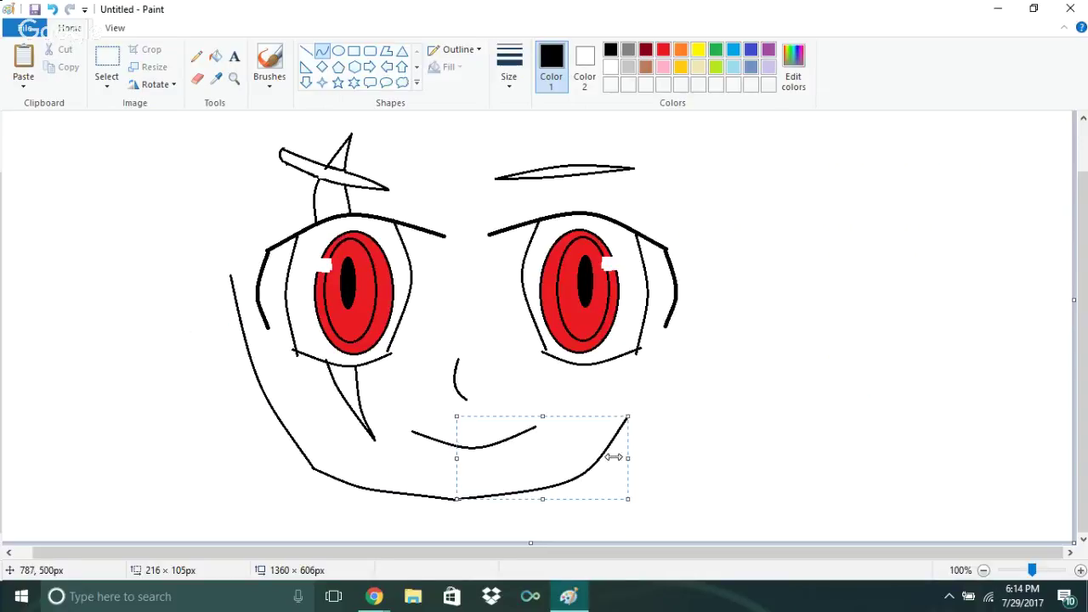
{"action": "left_click_drag", "start_coordinate": [624, 419], "coordinate": [657, 409]}
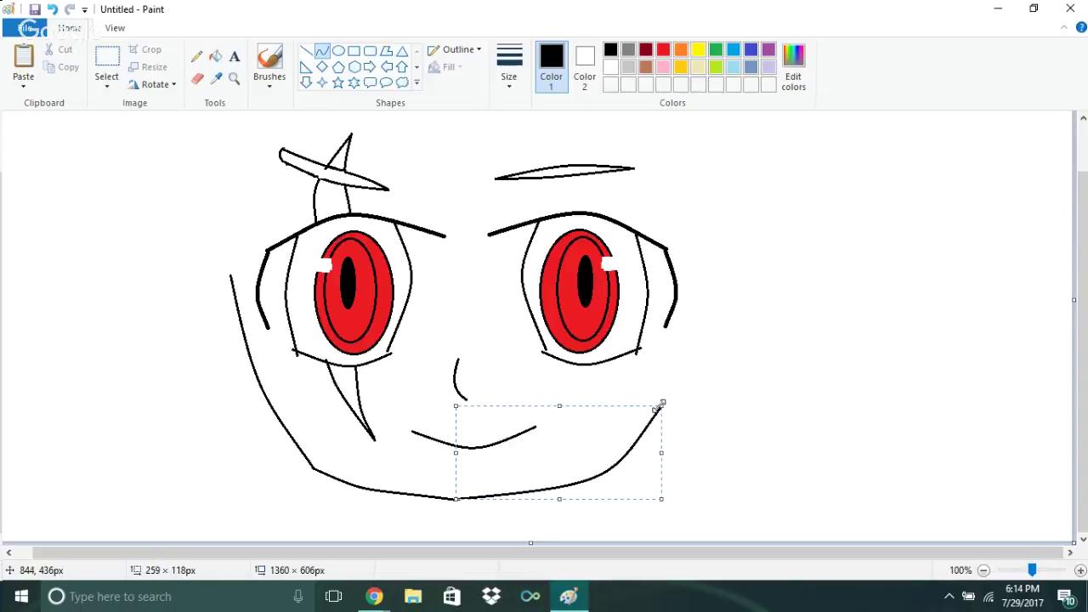
{"action": "left_click", "coordinate": [687, 380]}
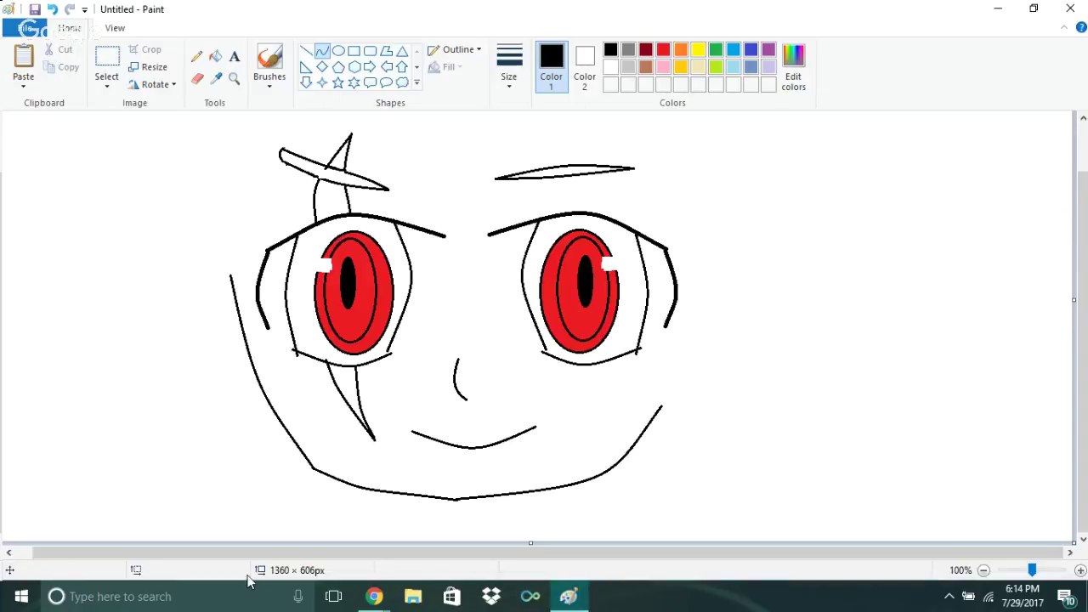
Switch to the YouTube live chat to check for new messages, and return to Paint
{"action": "mouse_move", "coordinate": [380, 598]}
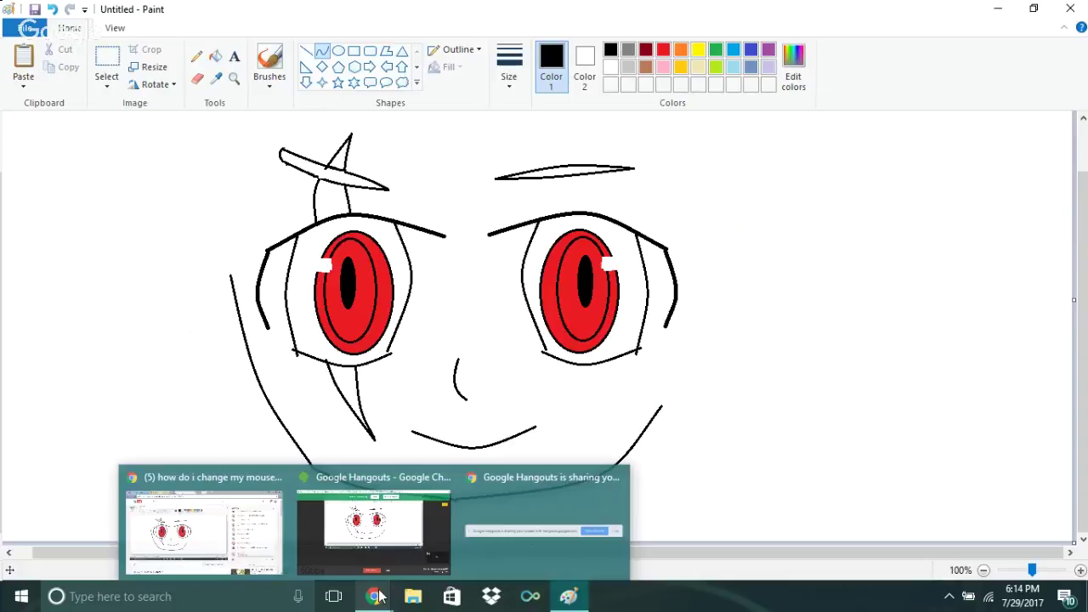
{"action": "left_click", "coordinate": [238, 527]}
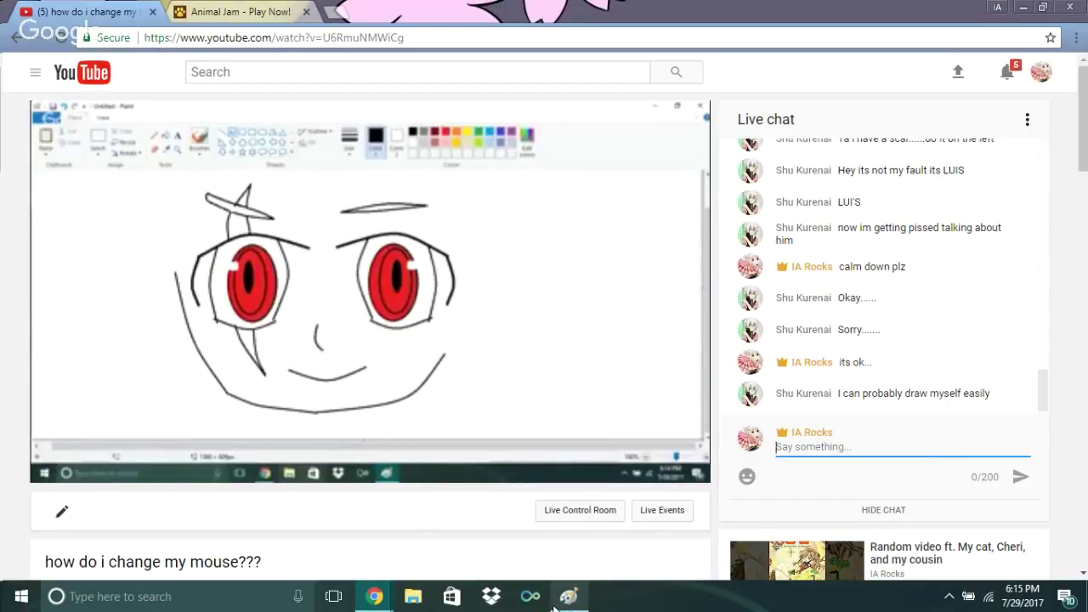
{"action": "mouse_move", "coordinate": [566, 607]}
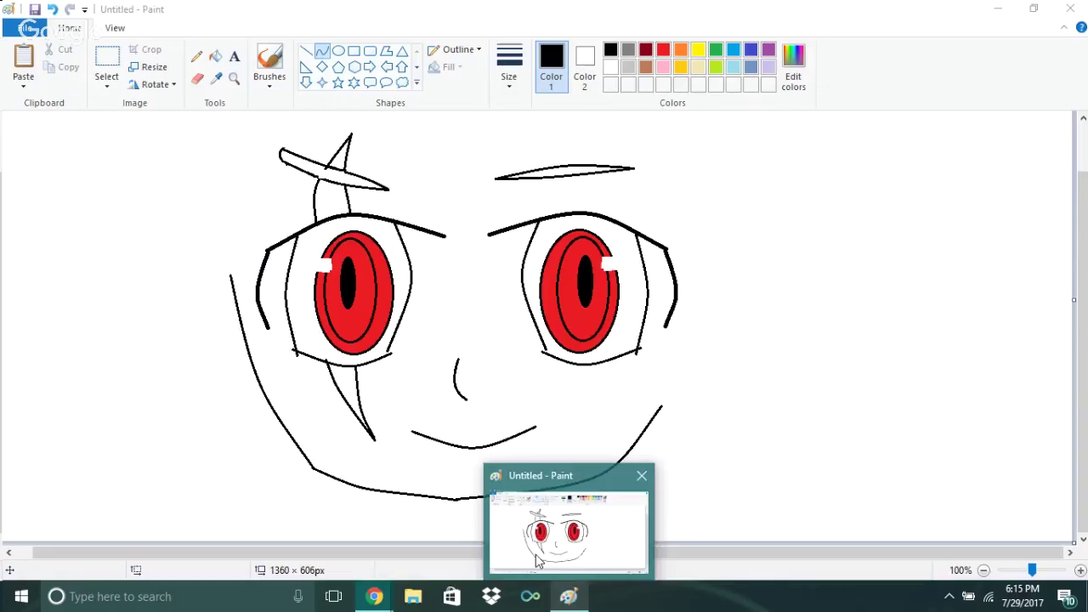
{"action": "left_click", "coordinate": [537, 561]}
Draw a black curve about 50 × 216 px outside the right eye, joined to the jaw, as the right side of the face
{"action": "mouse_move", "coordinate": [662, 410]}
{"action": "left_mouse_down"}
{"action": "mouse_move", "coordinate": [653, 374]}
{"action": "mouse_move", "coordinate": [697, 243]}
{"action": "left_mouse_up"}
{"action": "left_click_drag", "start_coordinate": [685, 311], "coordinate": [692, 343]}
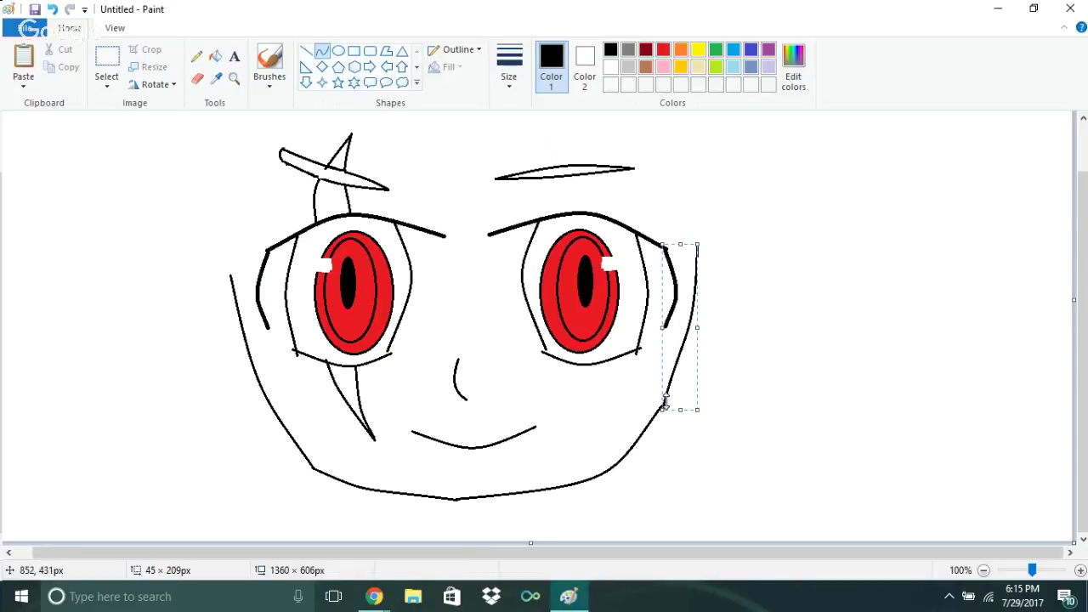
{"action": "left_click_drag", "start_coordinate": [660, 401], "coordinate": [658, 411]}
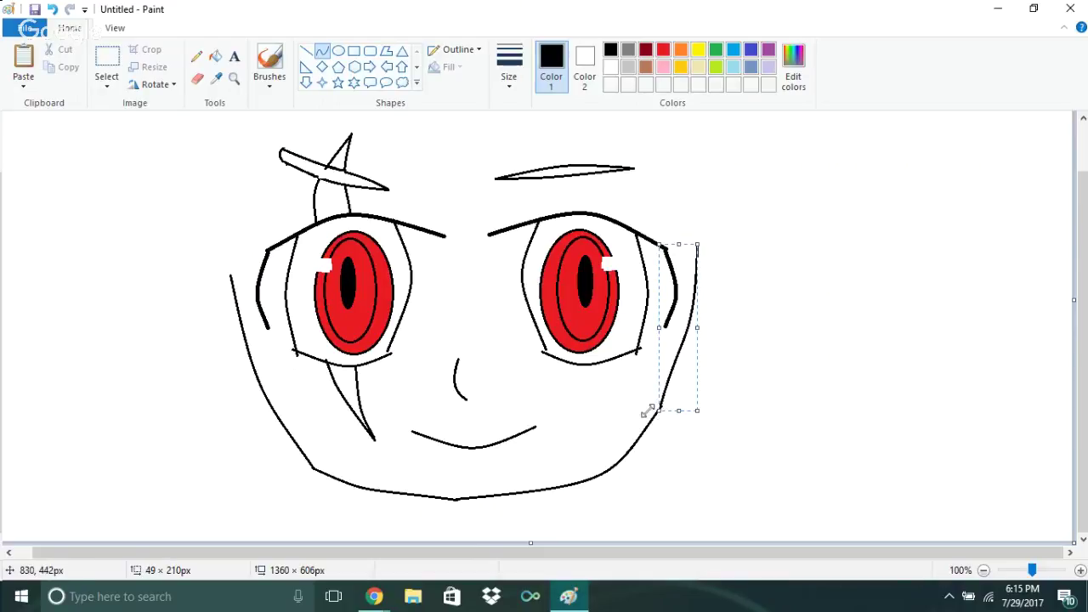
{"action": "mouse_move", "coordinate": [659, 411]}
{"action": "left_mouse_down"}
{"action": "mouse_move", "coordinate": [651, 421]}
{"action": "mouse_move", "coordinate": [659, 412]}
{"action": "left_mouse_up"}
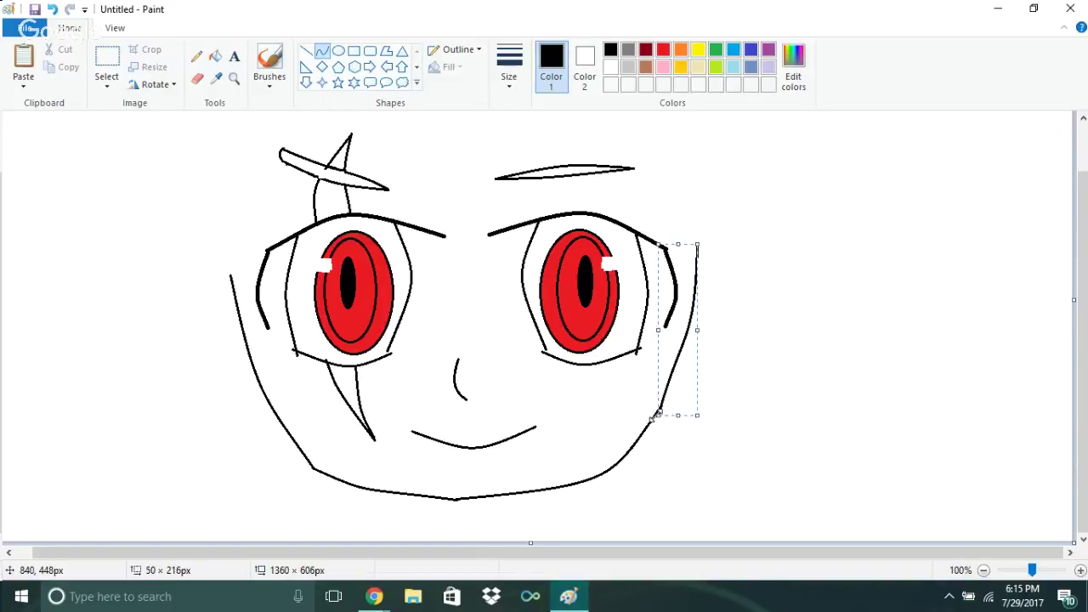
{"action": "left_click", "coordinate": [755, 358]}
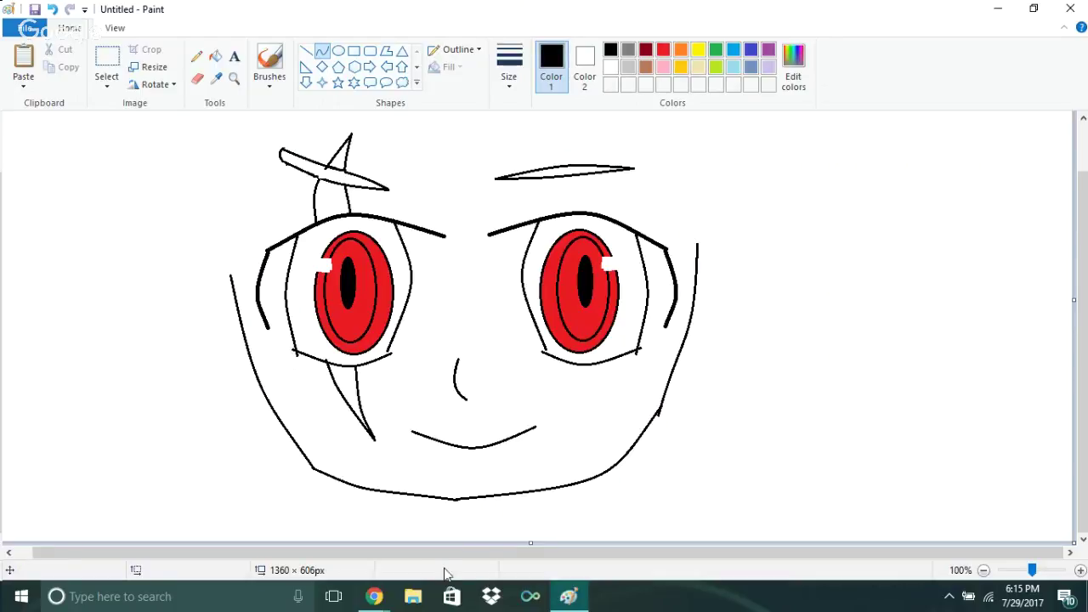
Check the YouTube stream page and its live chat again, and return to Paint
{"action": "left_click", "coordinate": [377, 597]}
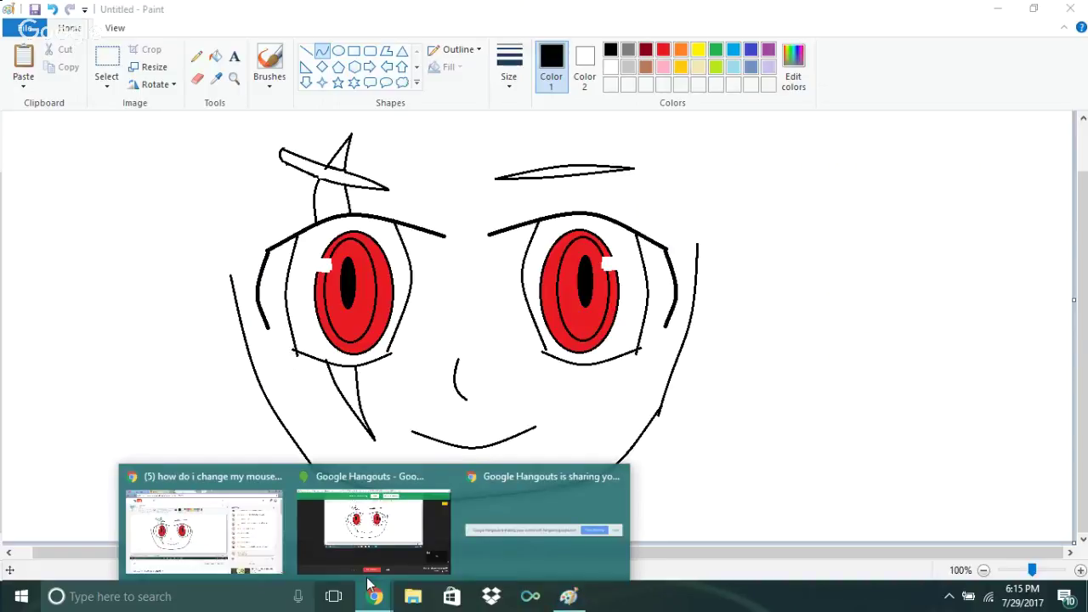
{"action": "left_click", "coordinate": [165, 519]}
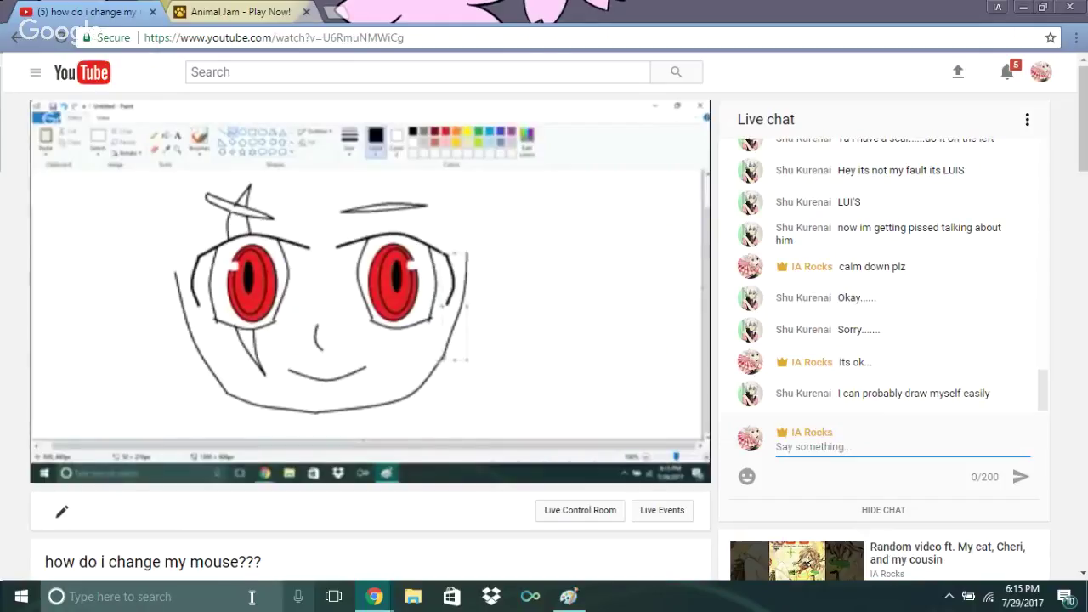
{"action": "mouse_move", "coordinate": [575, 591]}
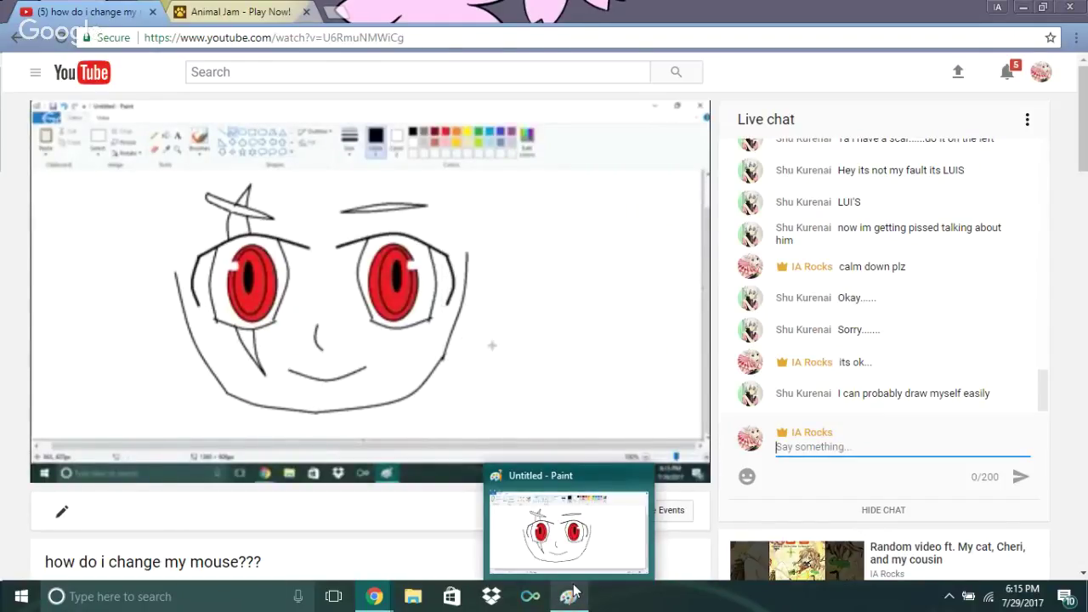
{"action": "left_click", "coordinate": [575, 591]}
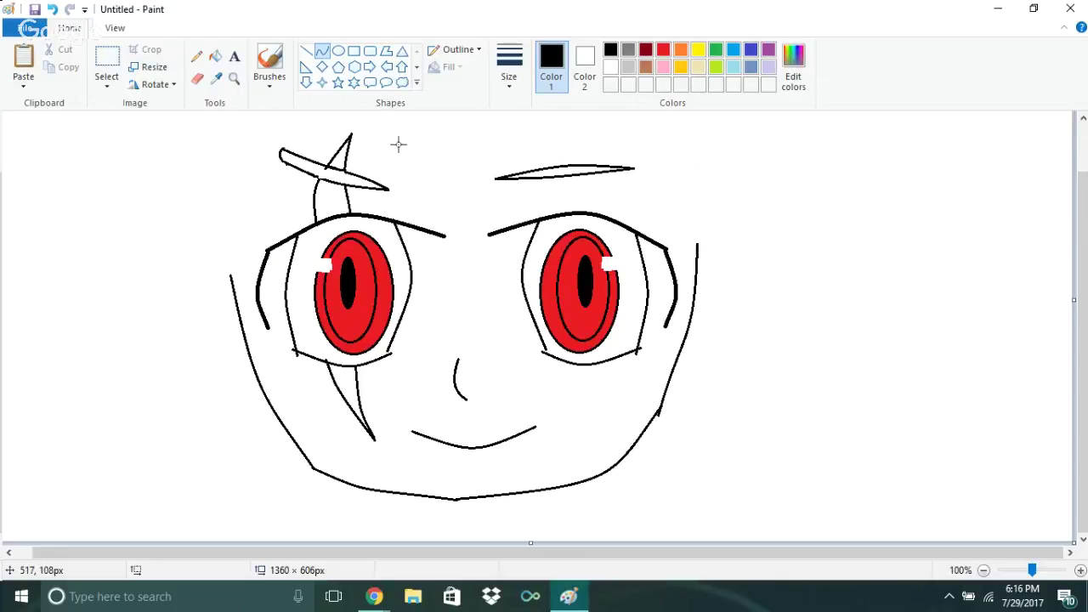
Draw a pointed hair strand between the eyebrows with two black curves meeting at a tip near the left eye's inner corner
{"action": "mouse_move", "coordinate": [390, 138]}
{"action": "left_mouse_down"}
{"action": "mouse_move", "coordinate": [460, 269]}
{"action": "mouse_move", "coordinate": [431, 224]}
{"action": "mouse_move", "coordinate": [450, 168]}
{"action": "mouse_move", "coordinate": [447, 204]}
{"action": "mouse_move", "coordinate": [431, 212]}
{"action": "mouse_move", "coordinate": [469, 206]}
{"action": "mouse_move", "coordinate": [455, 264]}
{"action": "left_mouse_up"}
{"action": "left_click", "coordinate": [473, 192]}
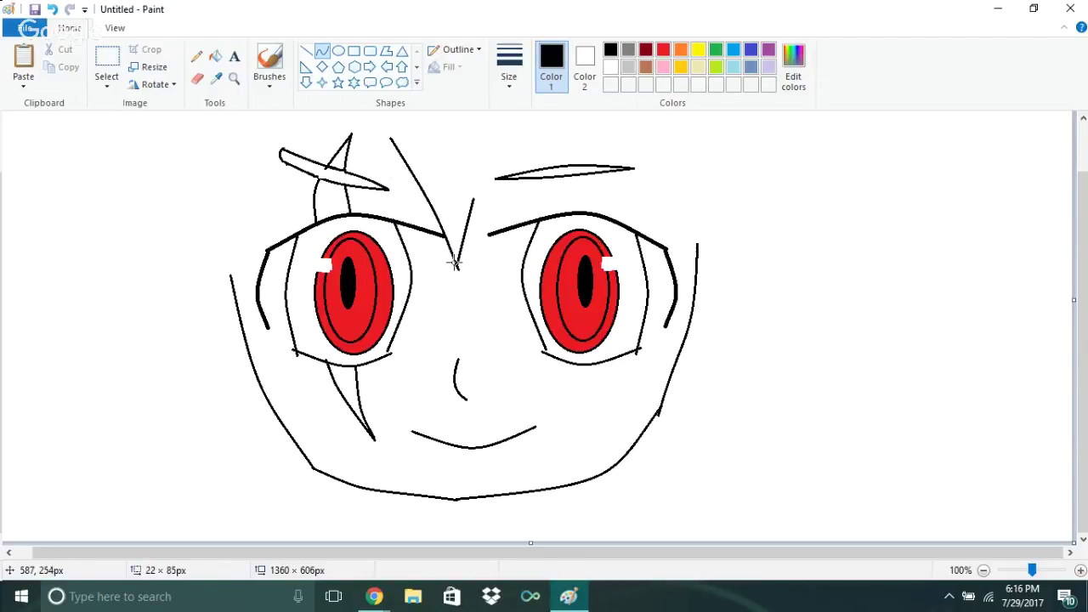
{"action": "mouse_move", "coordinate": [464, 226]}
{"action": "left_mouse_down"}
{"action": "mouse_move", "coordinate": [455, 229]}
{"action": "mouse_move", "coordinate": [461, 212]}
{"action": "left_mouse_up"}
Add a second pointed strand beside the first with black curves, and extend it up past the right eyebrow's inner end
{"action": "mouse_move", "coordinate": [484, 169]}
{"action": "left_mouse_down"}
{"action": "mouse_move", "coordinate": [473, 231]}
{"action": "mouse_move", "coordinate": [474, 213]}
{"action": "mouse_move", "coordinate": [494, 301]}
{"action": "mouse_move", "coordinate": [477, 290]}
{"action": "mouse_move", "coordinate": [473, 233]}
{"action": "mouse_move", "coordinate": [498, 231]}
{"action": "mouse_move", "coordinate": [473, 170]}
{"action": "mouse_move", "coordinate": [492, 181]}
{"action": "mouse_move", "coordinate": [482, 208]}
{"action": "mouse_move", "coordinate": [494, 218]}
{"action": "mouse_move", "coordinate": [486, 200]}
{"action": "mouse_move", "coordinate": [493, 208]}
{"action": "left_mouse_up"}
{"action": "key", "text": "ctrl+z"}
{"action": "left_click", "coordinate": [473, 174]}
{"action": "left_click", "coordinate": [492, 207]}
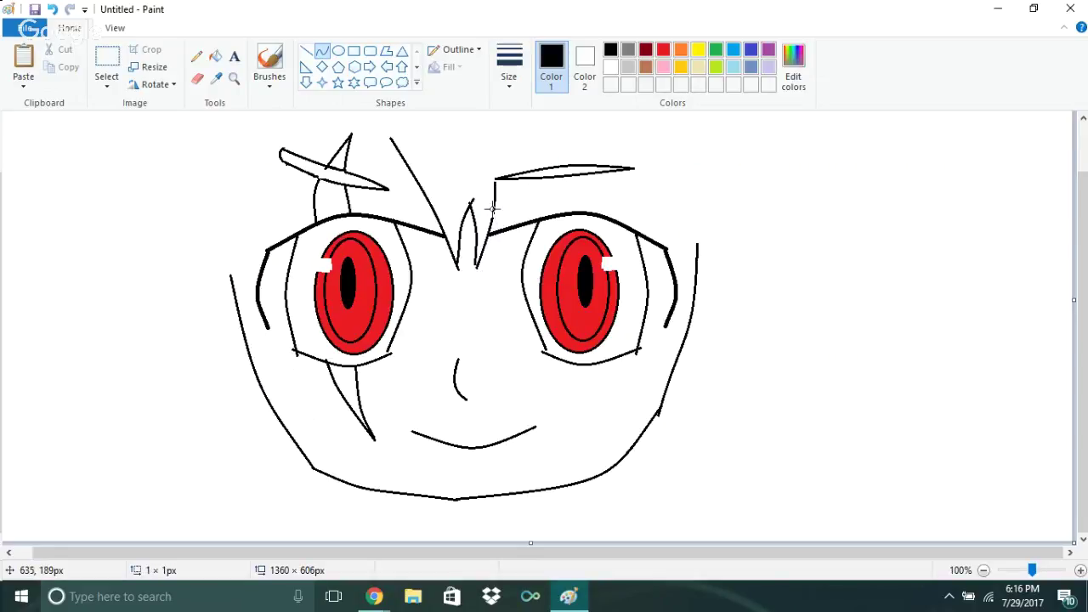
{"action": "mouse_move", "coordinate": [493, 179]}
{"action": "left_mouse_down"}
{"action": "mouse_move", "coordinate": [472, 137]}
{"action": "mouse_move", "coordinate": [492, 167]}
{"action": "left_mouse_up"}
{"action": "left_click", "coordinate": [511, 159]}
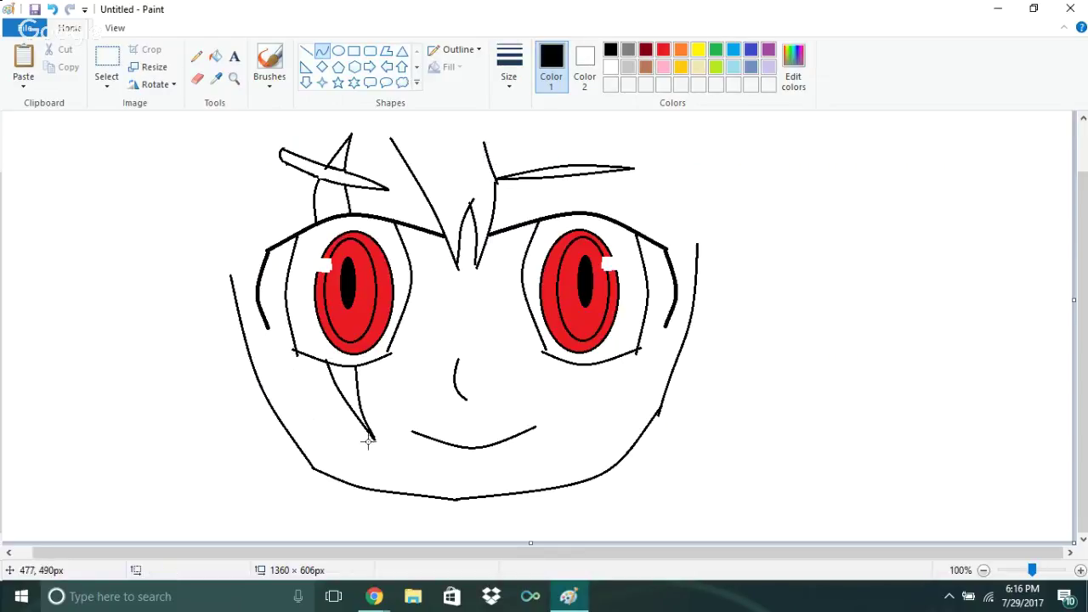
Look at the YouTube live chat for new replies and switch back to Paint
{"action": "mouse_move", "coordinate": [363, 592]}
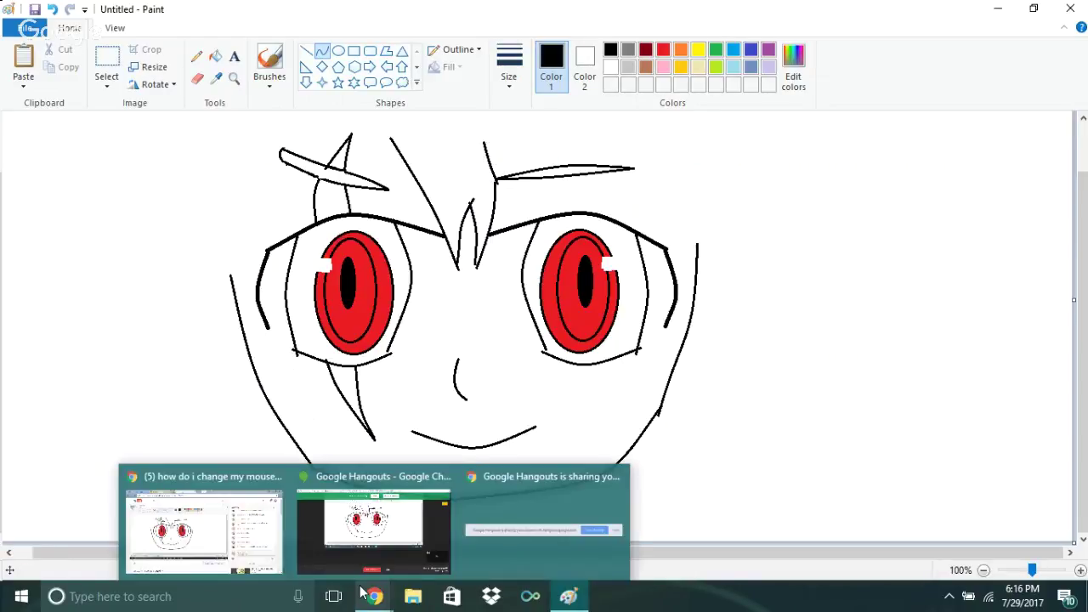
{"action": "left_click", "coordinate": [270, 527]}
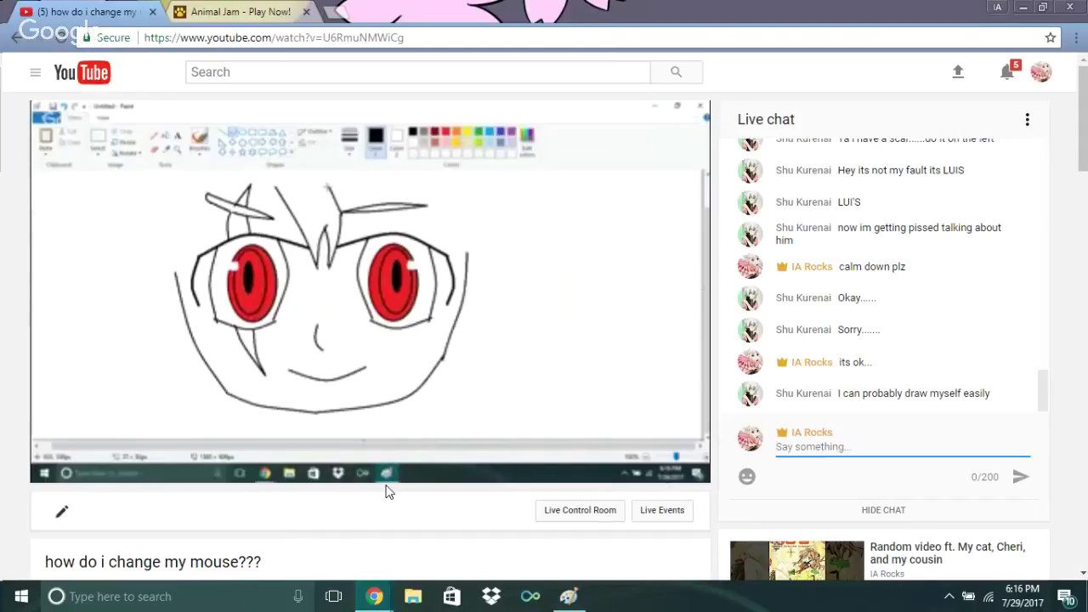
{"action": "left_click", "coordinate": [582, 600]}
{"action": "left_click_drag", "start_coordinate": [483, 146], "coordinate": [553, 201]}
{"action": "mouse_move", "coordinate": [496, 178]}
{"action": "left_mouse_down"}
{"action": "mouse_move", "coordinate": [529, 139]}
{"action": "mouse_move", "coordinate": [552, 201]}
{"action": "left_mouse_up"}
{"action": "key", "text": "ctrl+z"}
{"action": "mouse_move", "coordinate": [483, 145]}
{"action": "left_mouse_down"}
{"action": "mouse_move", "coordinate": [521, 154]}
{"action": "mouse_move", "coordinate": [561, 127]}
{"action": "left_mouse_up"}
{"action": "key", "text": "ctrl+z"}
{"action": "key", "text": "ctrl+z"}
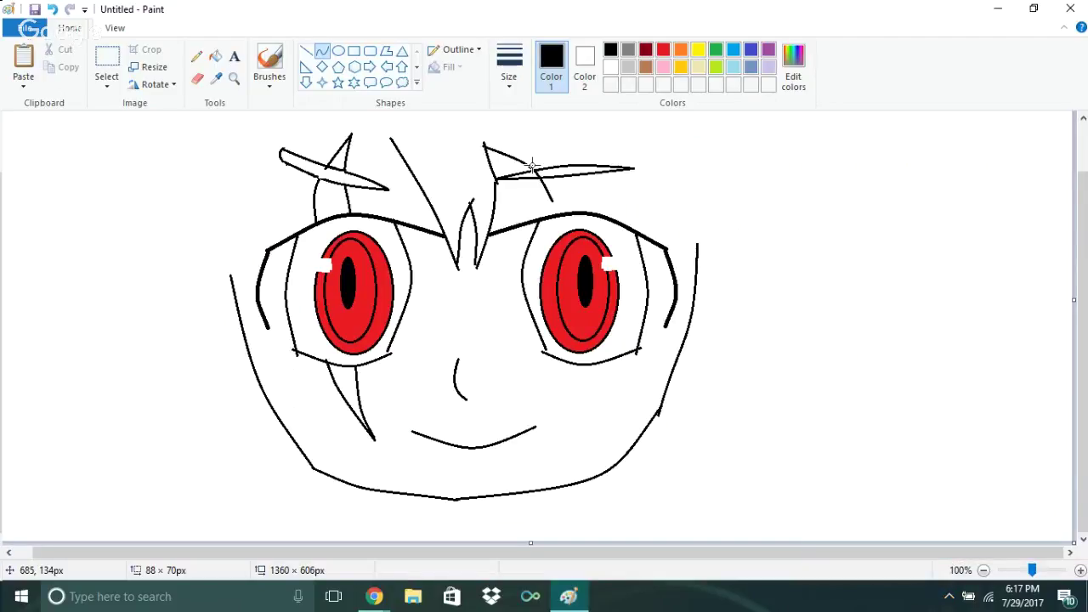
Draw a pointed hair strand across the right eyebrow with two black curves, the outer one about 34 × 71 px
{"action": "left_click_drag", "start_coordinate": [532, 165], "coordinate": [517, 136]}
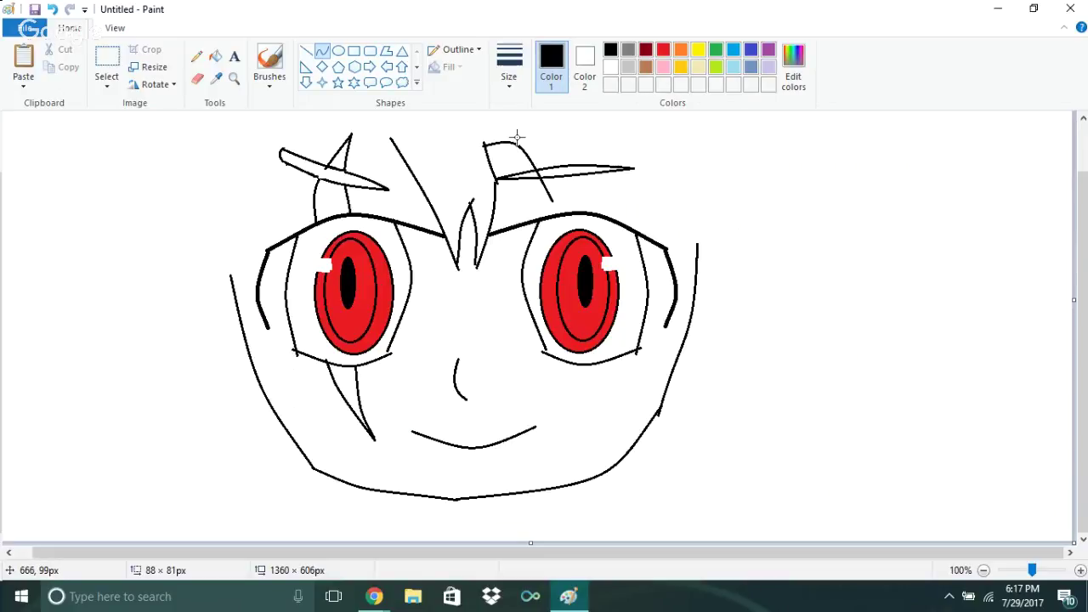
{"action": "mouse_move", "coordinate": [517, 136]}
{"action": "left_mouse_down"}
{"action": "mouse_move", "coordinate": [556, 197]}
{"action": "mouse_move", "coordinate": [549, 201]}
{"action": "mouse_move", "coordinate": [564, 146]}
{"action": "mouse_move", "coordinate": [578, 151]}
{"action": "mouse_move", "coordinate": [574, 164]}
{"action": "left_mouse_up"}
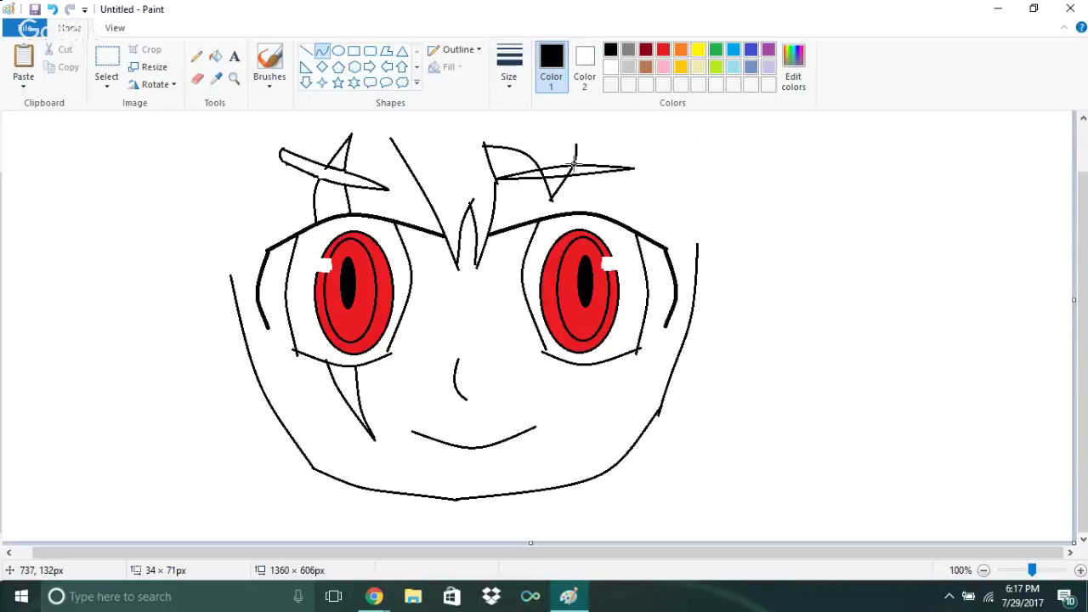
{"action": "left_click_drag", "start_coordinate": [574, 164], "coordinate": [567, 170]}
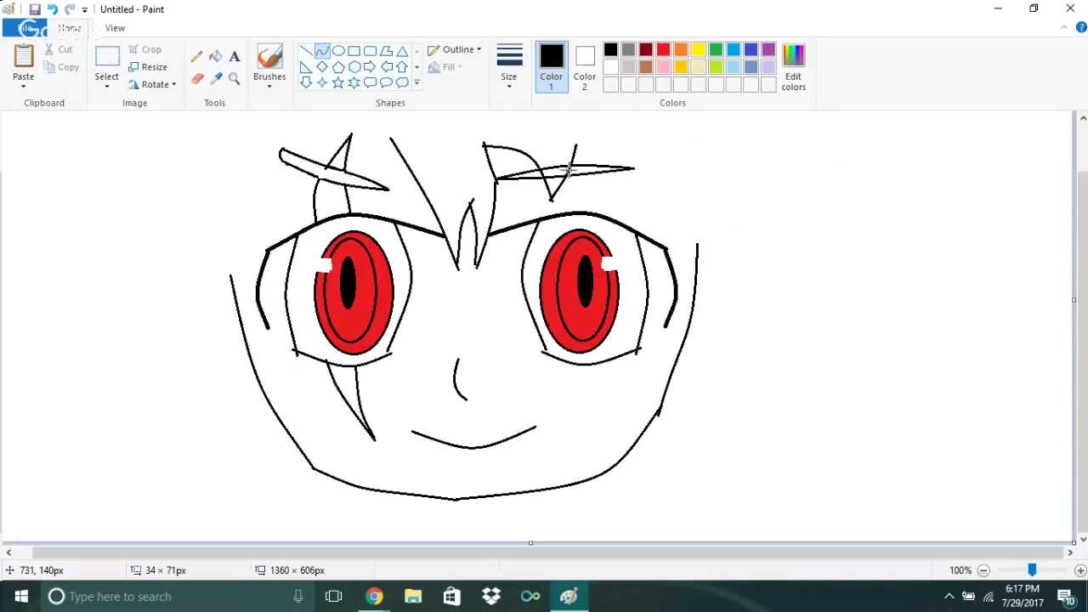
{"action": "left_click", "coordinate": [628, 146]}
{"action": "key", "text": "ctrl+z"}
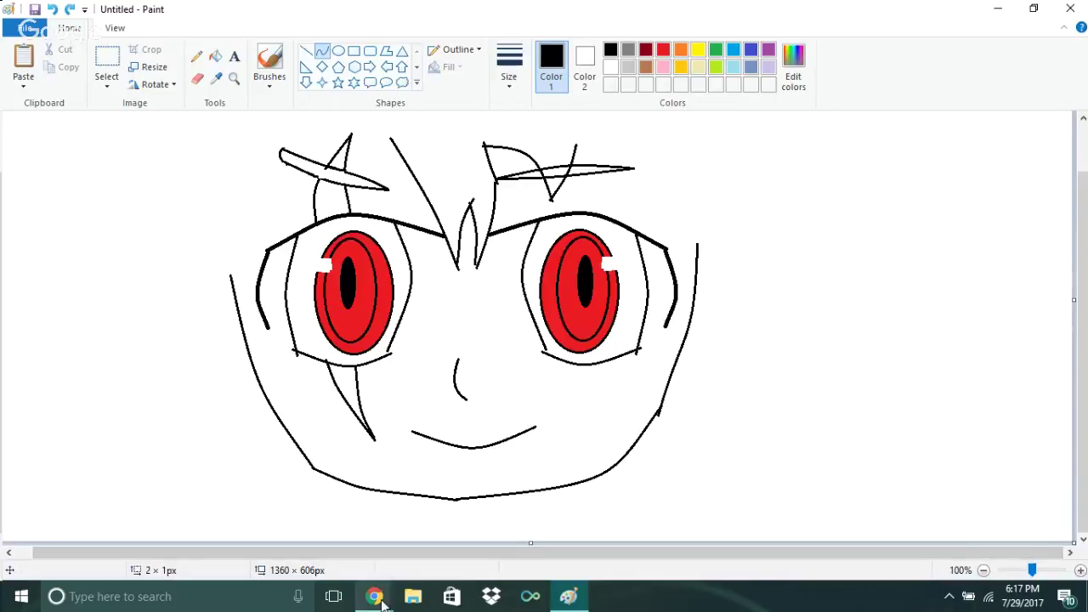
Switch to the YouTube live chat, send the message "can i poke u??", and return to Paint
{"action": "mouse_move", "coordinate": [371, 602]}
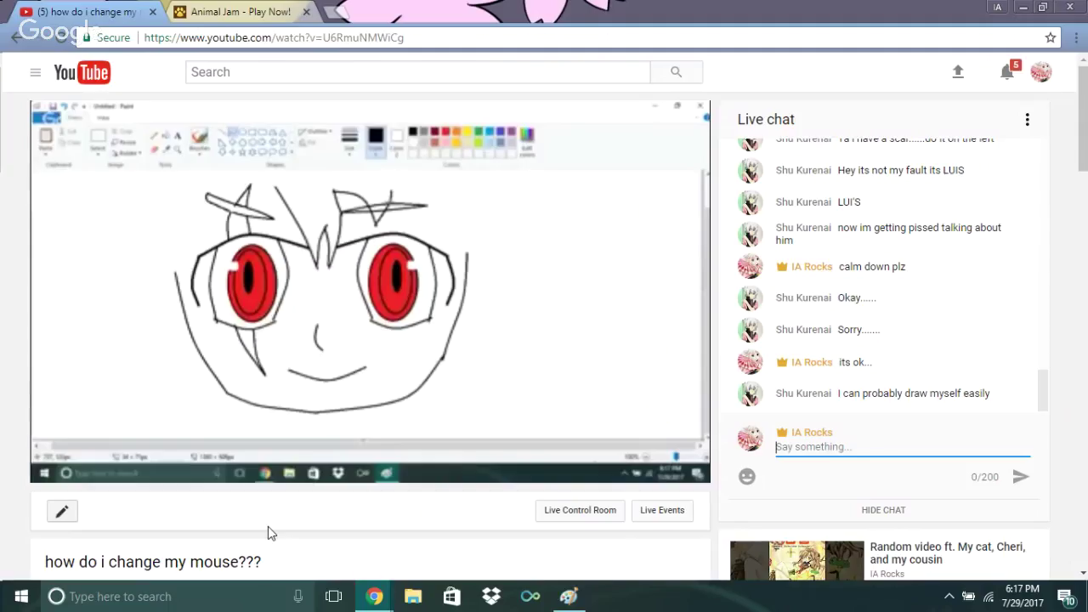
{"action": "type", "text": "can i poke u"}
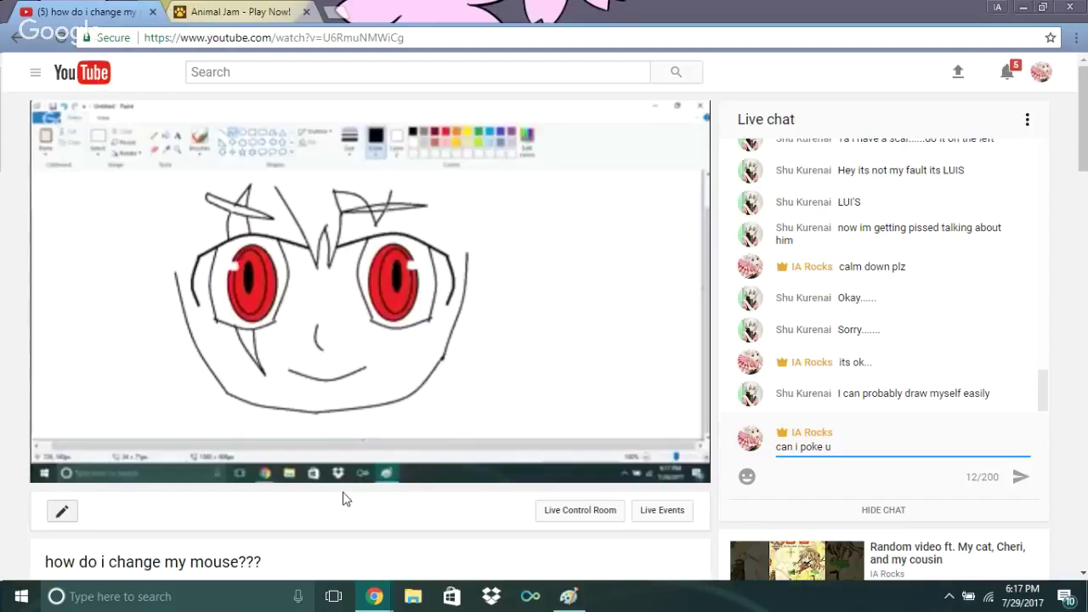
{"action": "type", "text": "??"}
{"action": "key", "text": "Return"}
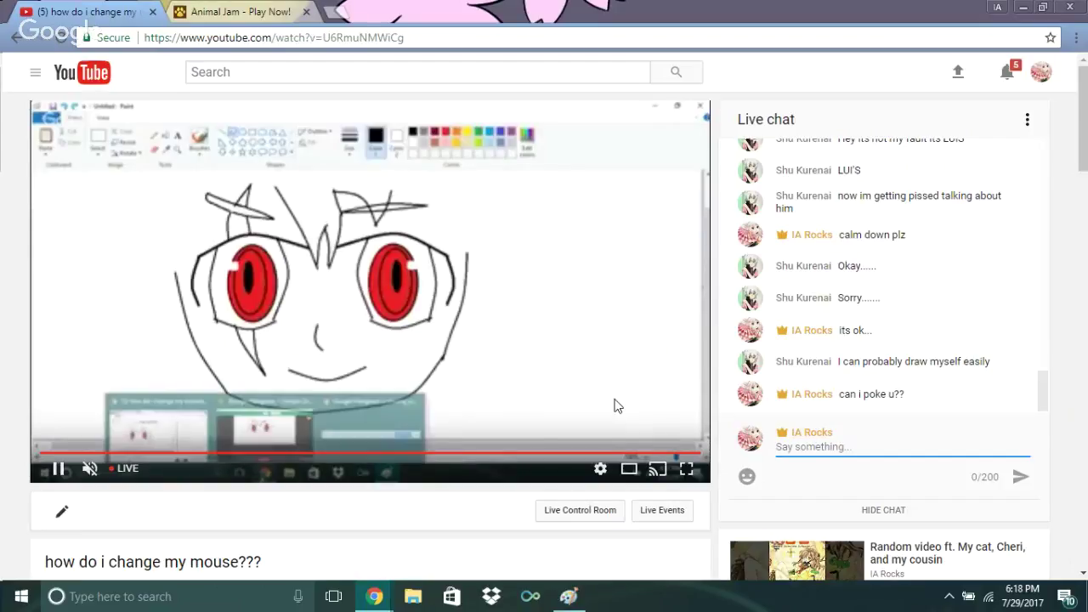
{"action": "mouse_move", "coordinate": [583, 603]}
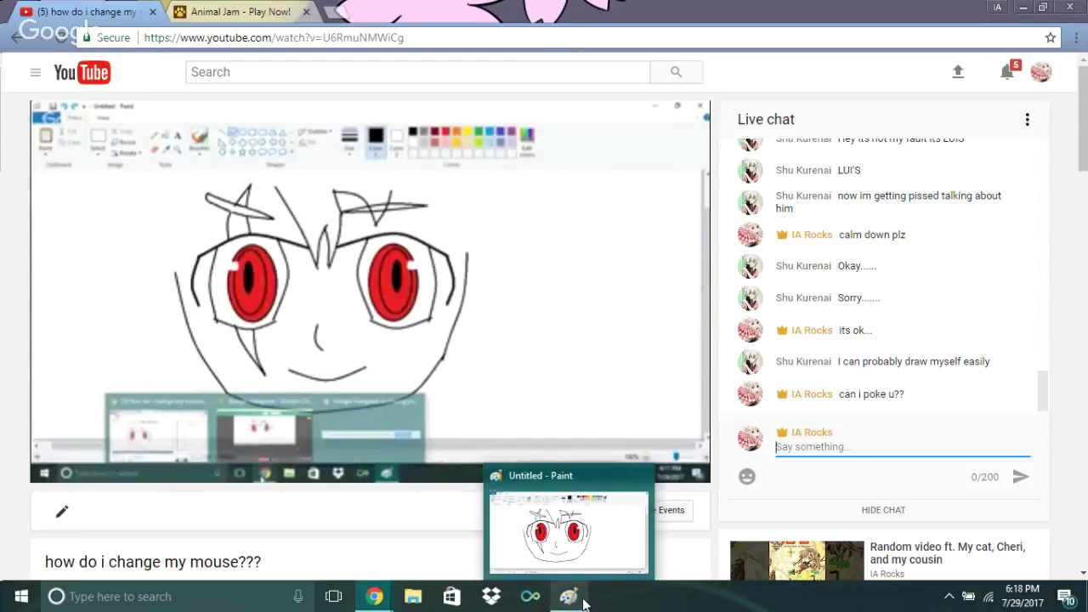
{"action": "mouse_move", "coordinate": [551, 564]}
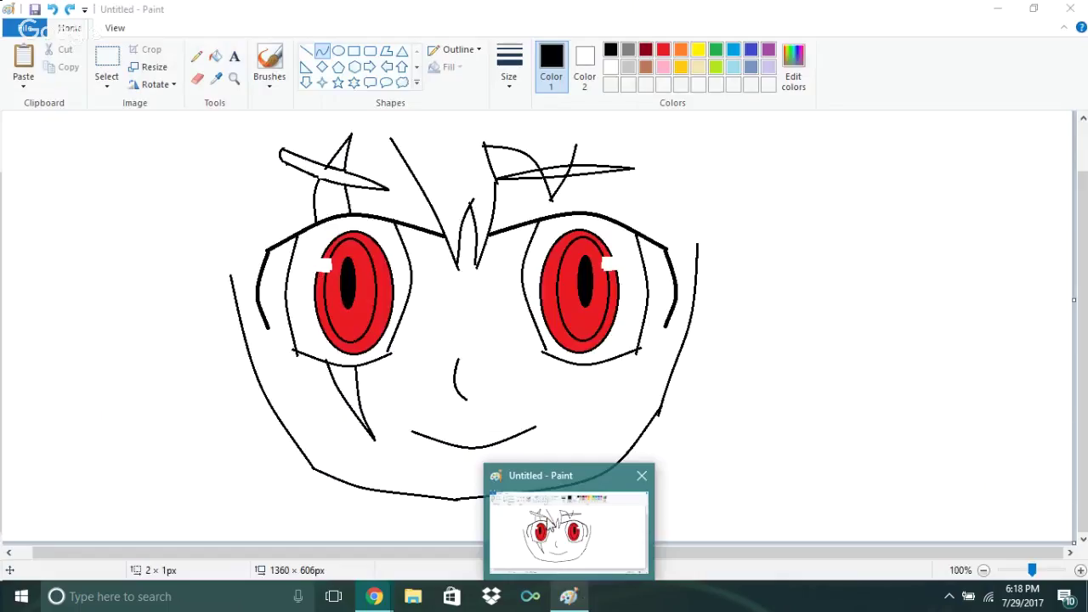
{"action": "left_click", "coordinate": [534, 503]}
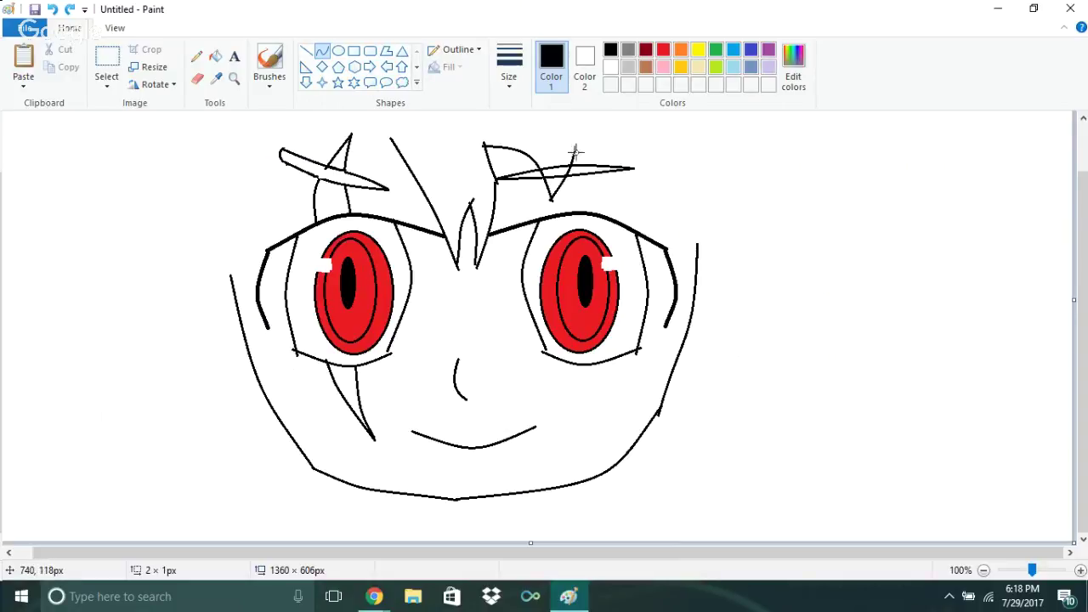
Extend the outer edge of the hair strand crossing the right eyebrow upward with a black curve about 10 × 57 px
{"action": "mouse_move", "coordinate": [577, 148]}
{"action": "left_mouse_down"}
{"action": "mouse_move", "coordinate": [568, 111]}
{"action": "mouse_move", "coordinate": [578, 132]}
{"action": "left_mouse_up"}
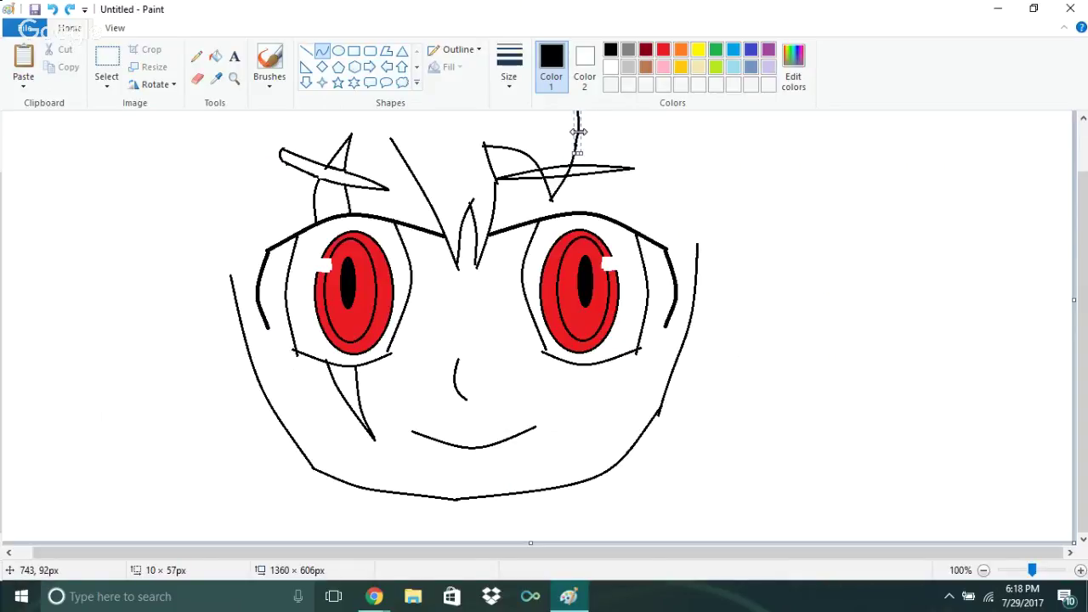
{"action": "left_click", "coordinate": [607, 138]}
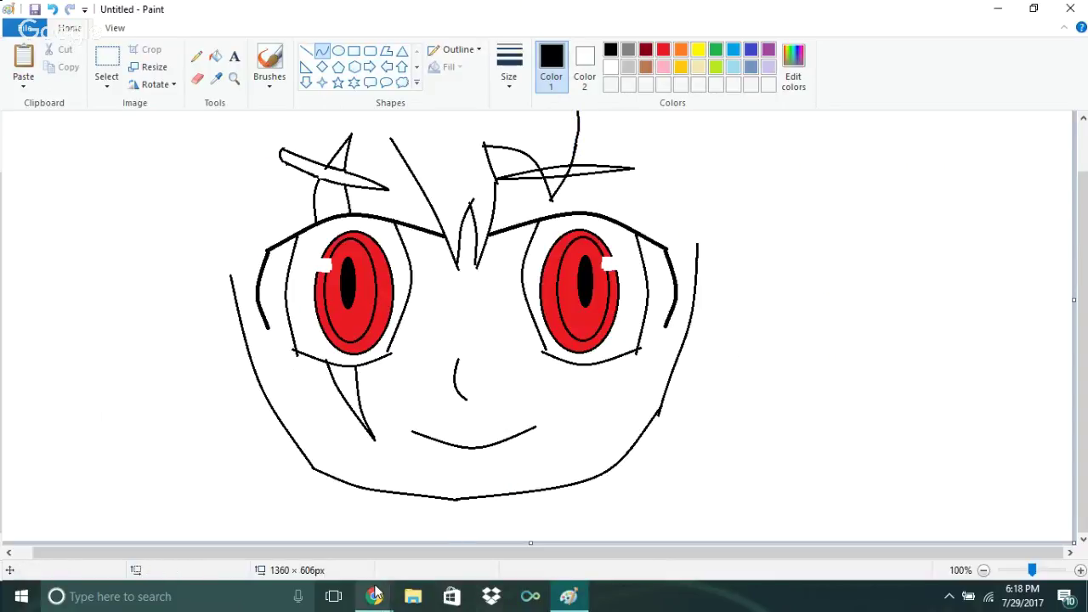
Check the YouTube live chat for new messages and return to Paint
{"action": "mouse_move", "coordinate": [375, 593]}
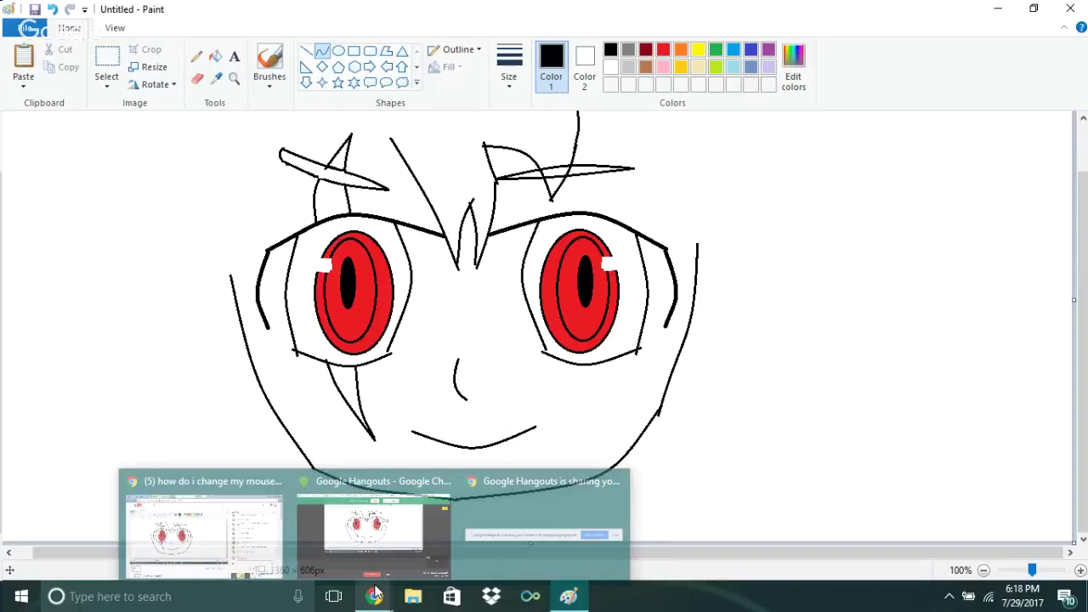
{"action": "left_click", "coordinate": [247, 521]}
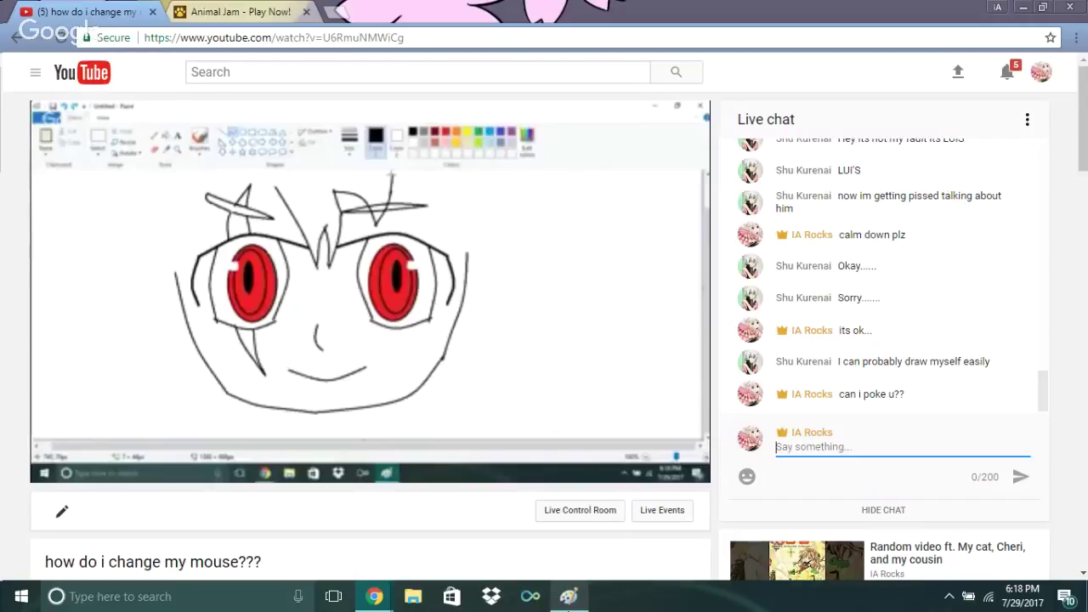
{"action": "left_click", "coordinate": [568, 596]}
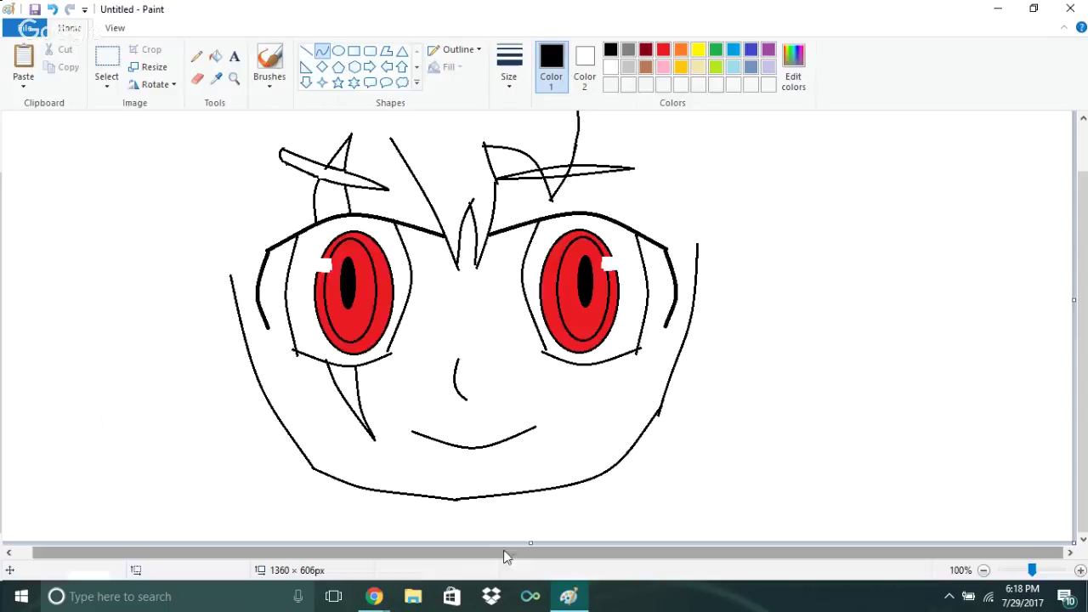
Erase the inner ends of both upper eyelid lines where they meet the central hair strands
{"action": "left_click", "coordinate": [197, 78]}
{"action": "left_click_drag", "start_coordinate": [441, 235], "coordinate": [431, 231]}
{"action": "left_click_drag", "start_coordinate": [510, 231], "coordinate": [490, 237]}
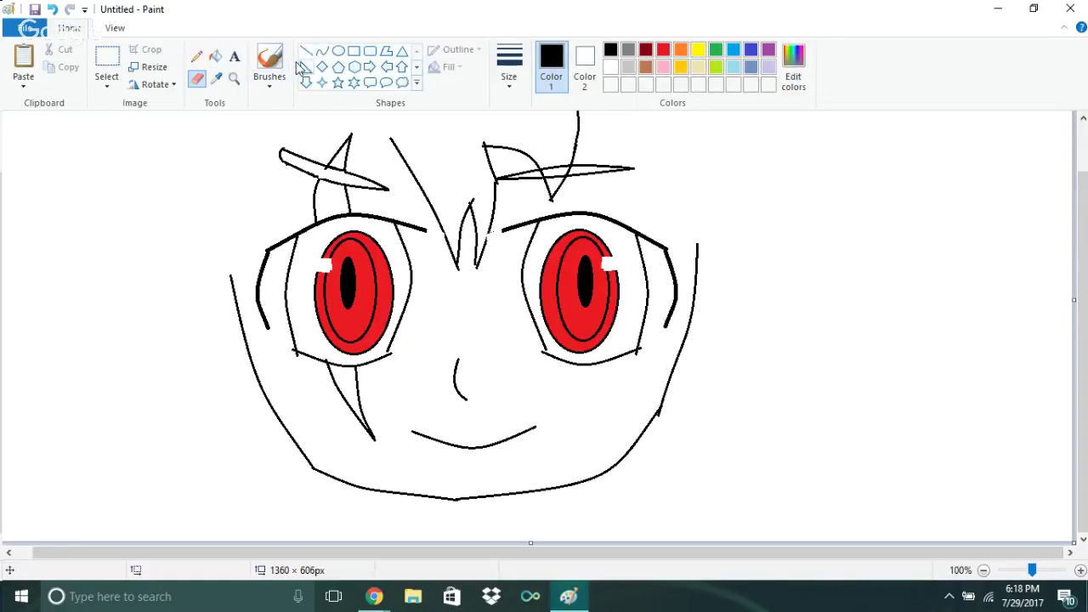
Draw the right side of the hair with black curves: a fringe edge beside the eyebrow and a long side lock ending in a small hook
{"action": "left_click", "coordinate": [321, 51]}
{"action": "mouse_move", "coordinate": [578, 113]}
{"action": "left_mouse_down"}
{"action": "mouse_move", "coordinate": [680, 200]}
{"action": "mouse_move", "coordinate": [642, 157]}
{"action": "mouse_move", "coordinate": [651, 144]}
{"action": "mouse_move", "coordinate": [703, 151]}
{"action": "mouse_move", "coordinate": [688, 188]}
{"action": "mouse_move", "coordinate": [693, 483]}
{"action": "mouse_move", "coordinate": [683, 459]}
{"action": "mouse_move", "coordinate": [696, 443]}
{"action": "mouse_move", "coordinate": [697, 468]}
{"action": "mouse_move", "coordinate": [695, 378]}
{"action": "mouse_move", "coordinate": [656, 413]}
{"action": "mouse_move", "coordinate": [686, 461]}
{"action": "mouse_move", "coordinate": [659, 440]}
{"action": "mouse_move", "coordinate": [710, 441]}
{"action": "mouse_move", "coordinate": [610, 500]}
{"action": "mouse_move", "coordinate": [698, 443]}
{"action": "mouse_move", "coordinate": [706, 452]}
{"action": "mouse_move", "coordinate": [688, 463]}
{"action": "mouse_move", "coordinate": [680, 266]}
{"action": "mouse_move", "coordinate": [689, 286]}
{"action": "mouse_move", "coordinate": [707, 271]}
{"action": "mouse_move", "coordinate": [679, 221]}
{"action": "mouse_move", "coordinate": [684, 349]}
{"action": "mouse_move", "coordinate": [689, 334]}
{"action": "mouse_move", "coordinate": [687, 344]}
{"action": "mouse_move", "coordinate": [697, 339]}
{"action": "mouse_move", "coordinate": [717, 425]}
{"action": "mouse_move", "coordinate": [706, 449]}
{"action": "mouse_move", "coordinate": [784, 406]}
{"action": "mouse_move", "coordinate": [746, 432]}
{"action": "mouse_move", "coordinate": [731, 424]}
{"action": "mouse_move", "coordinate": [721, 473]}
{"action": "mouse_move", "coordinate": [732, 451]}
{"action": "mouse_move", "coordinate": [719, 448]}
{"action": "left_mouse_up"}
{"action": "key", "text": "ctrl+z"}
{"action": "left_click", "coordinate": [745, 331]}
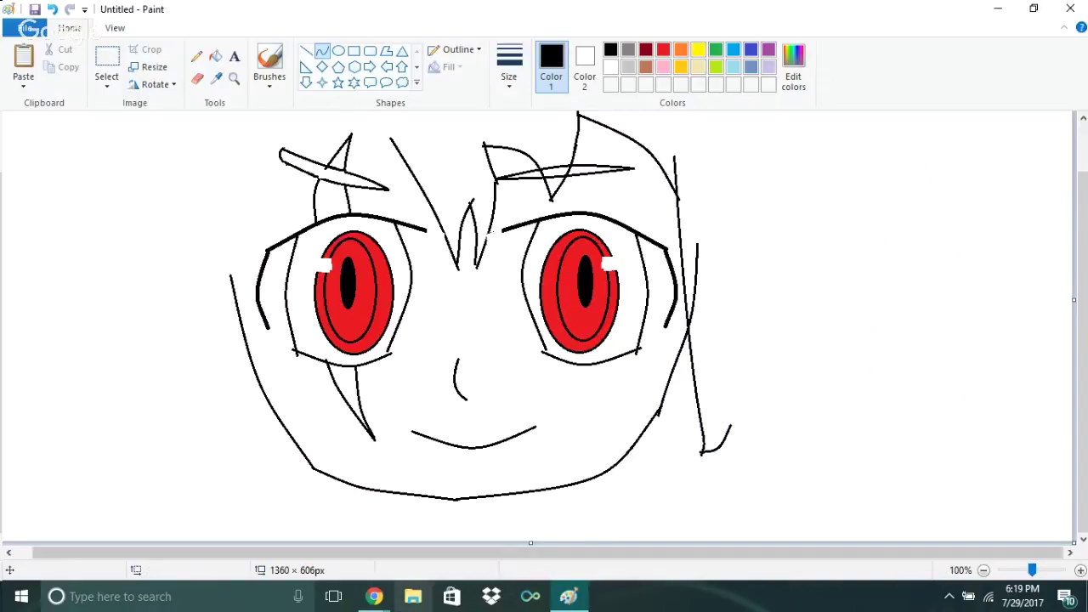
Switch to the YouTube live chat, send the message "*pokes him*", and return to Paint
{"action": "mouse_move", "coordinate": [376, 599]}
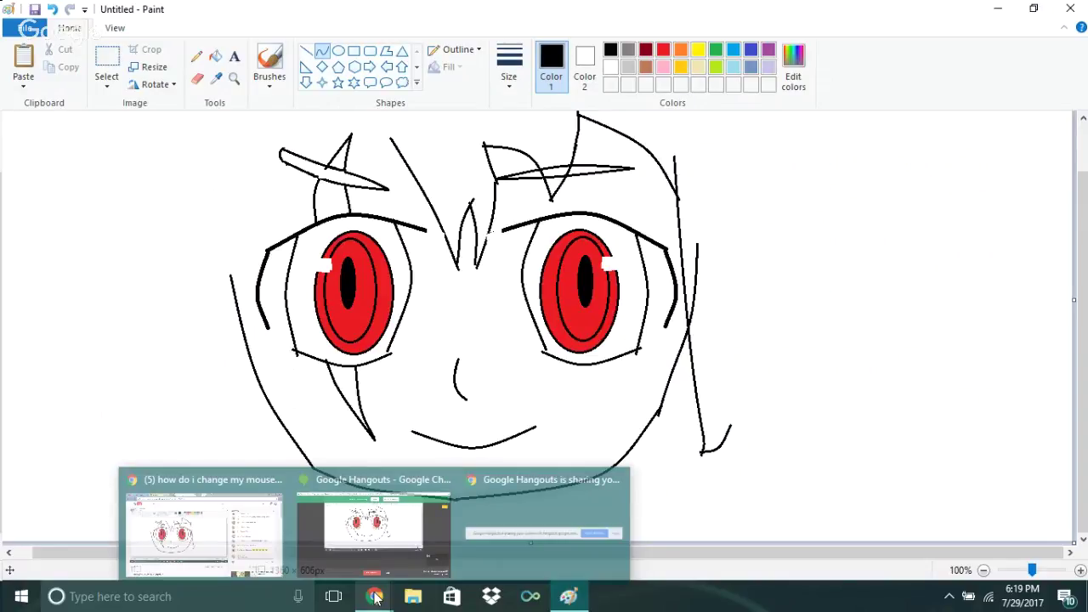
{"action": "left_click", "coordinate": [261, 540]}
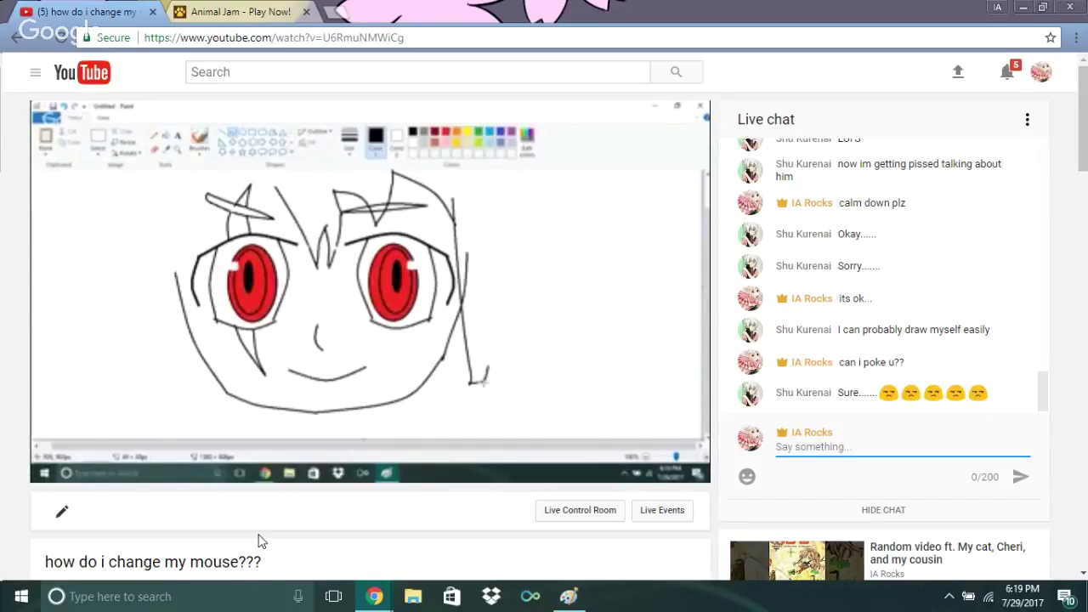
{"action": "type", "text": "po"}
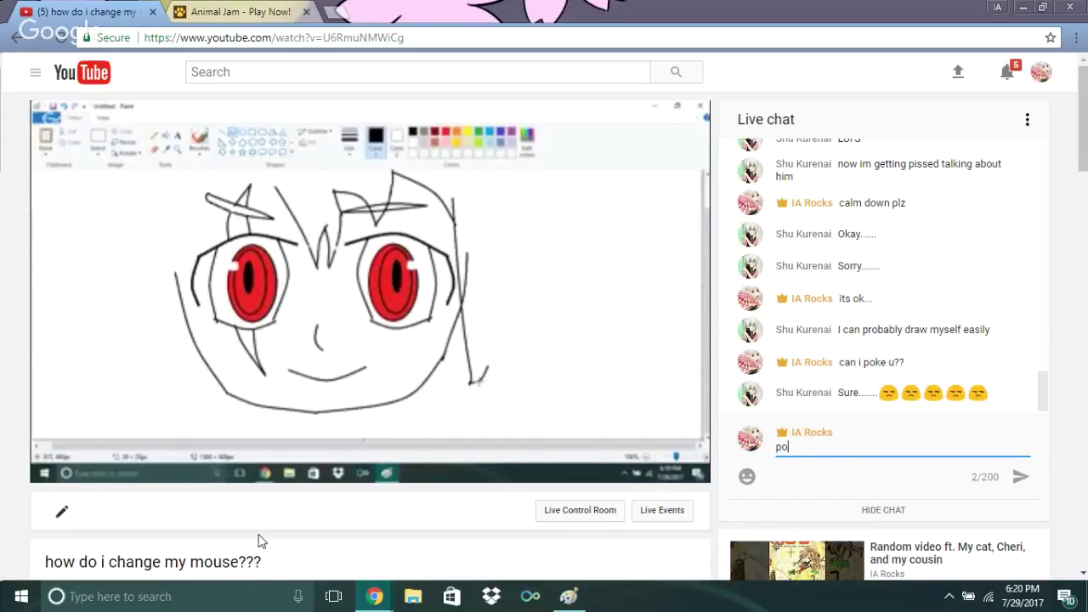
{"action": "type", "text": "kes him"}
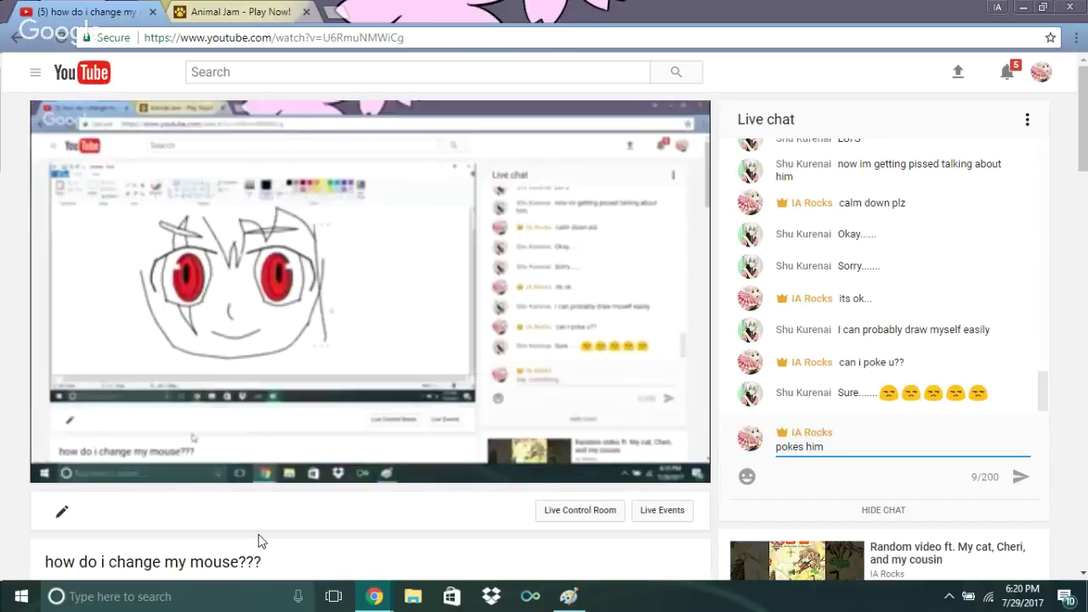
{"action": "type", "text": "("}
{"action": "key", "text": "BackSpace"}
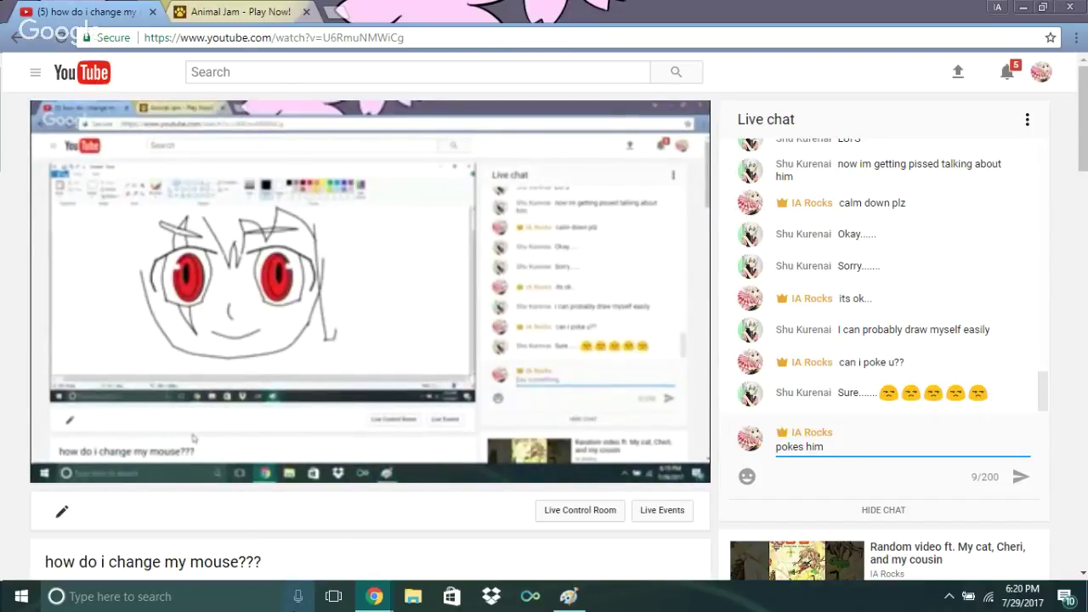
{"action": "type", "text": "*"}
{"action": "key", "text": "Home"}
{"action": "type", "text": "*"}
{"action": "key", "text": "Return"}
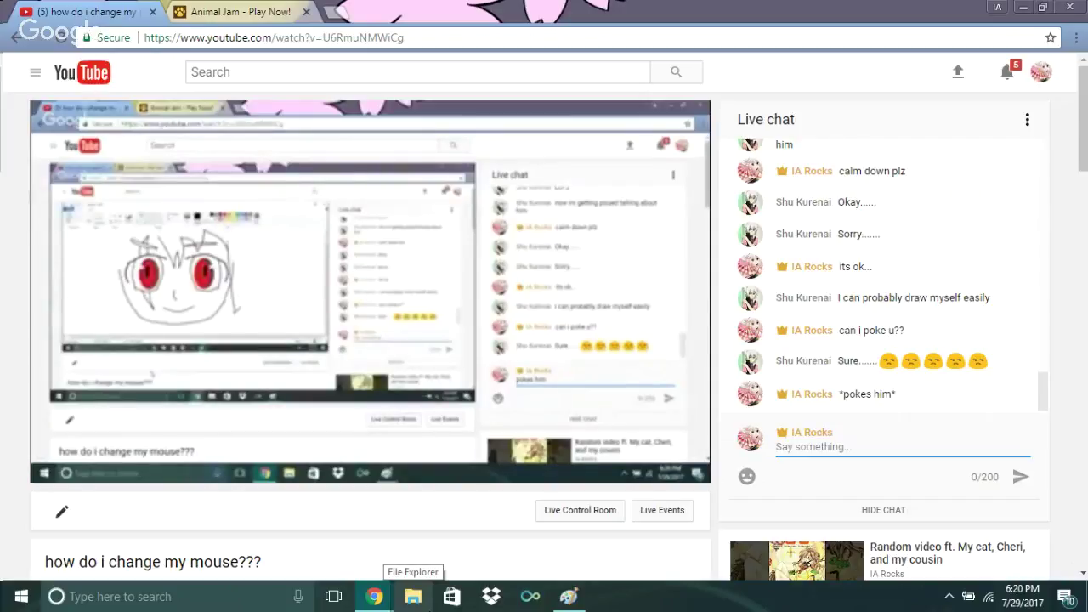
{"action": "mouse_move", "coordinate": [374, 596]}
{"action": "mouse_move", "coordinate": [569, 596]}
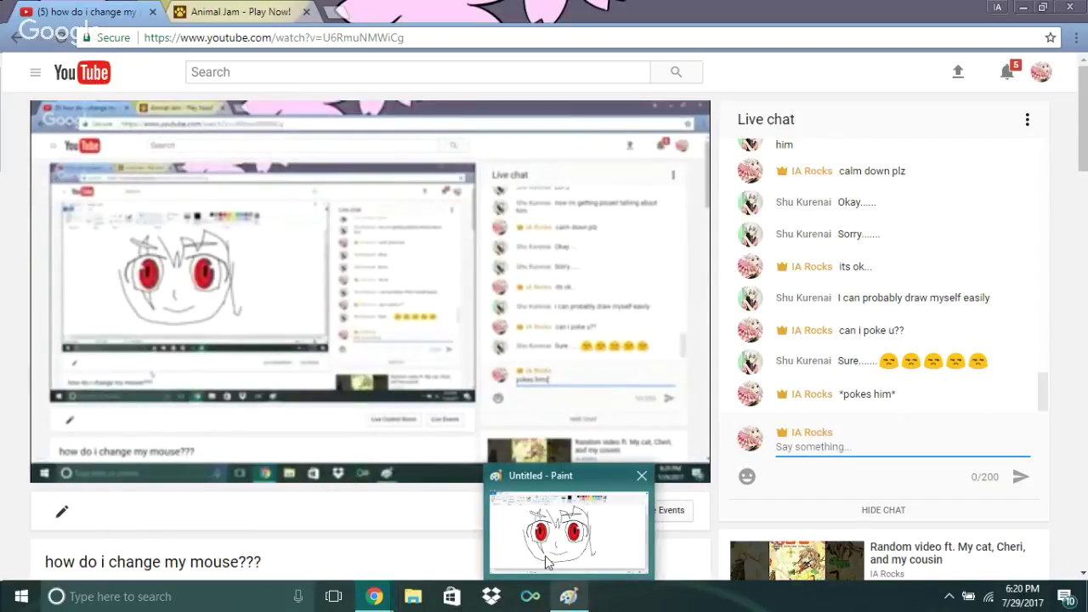
{"action": "left_click", "coordinate": [548, 561]}
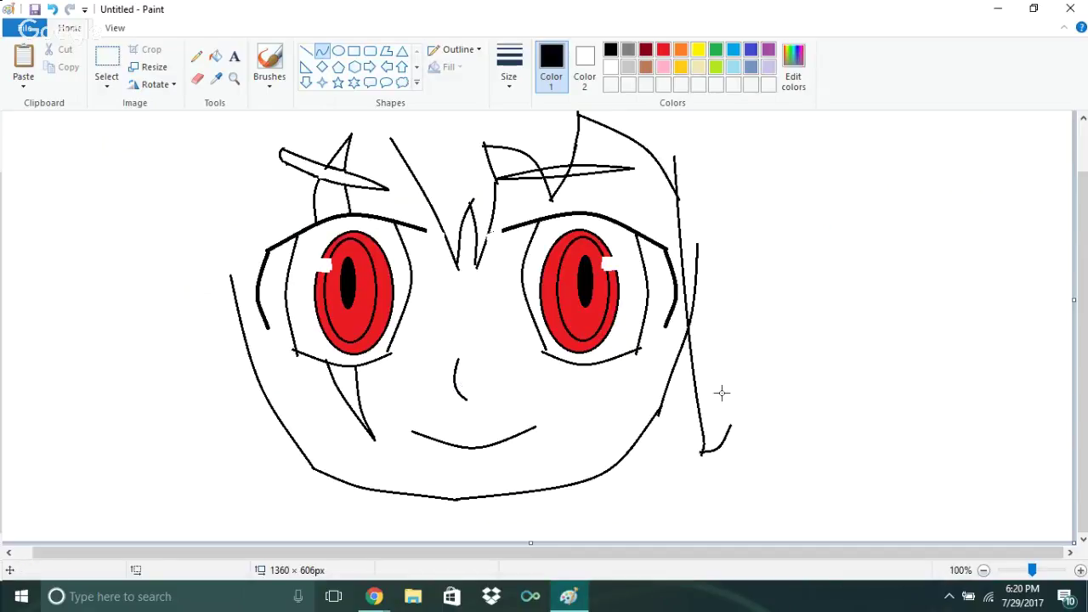
Add a pointed tip at the lower end of the right side lock with two black curves continuing from the hook
{"action": "mouse_move", "coordinate": [729, 427]}
{"action": "left_mouse_down"}
{"action": "mouse_move", "coordinate": [726, 527]}
{"action": "mouse_move", "coordinate": [737, 464]}
{"action": "left_mouse_up"}
{"action": "left_click", "coordinate": [734, 417]}
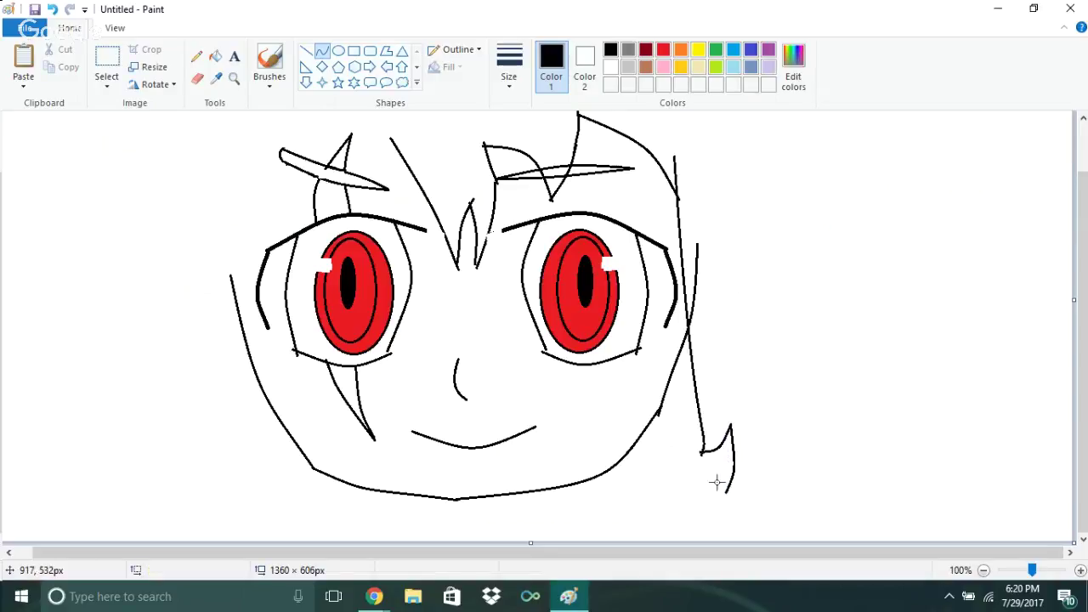
{"action": "mouse_move", "coordinate": [724, 498]}
{"action": "left_mouse_down"}
{"action": "mouse_move", "coordinate": [774, 445]}
{"action": "mouse_move", "coordinate": [762, 415]}
{"action": "left_mouse_up"}
{"action": "left_click_drag", "start_coordinate": [746, 459], "coordinate": [718, 501]}
{"action": "left_click", "coordinate": [698, 501]}
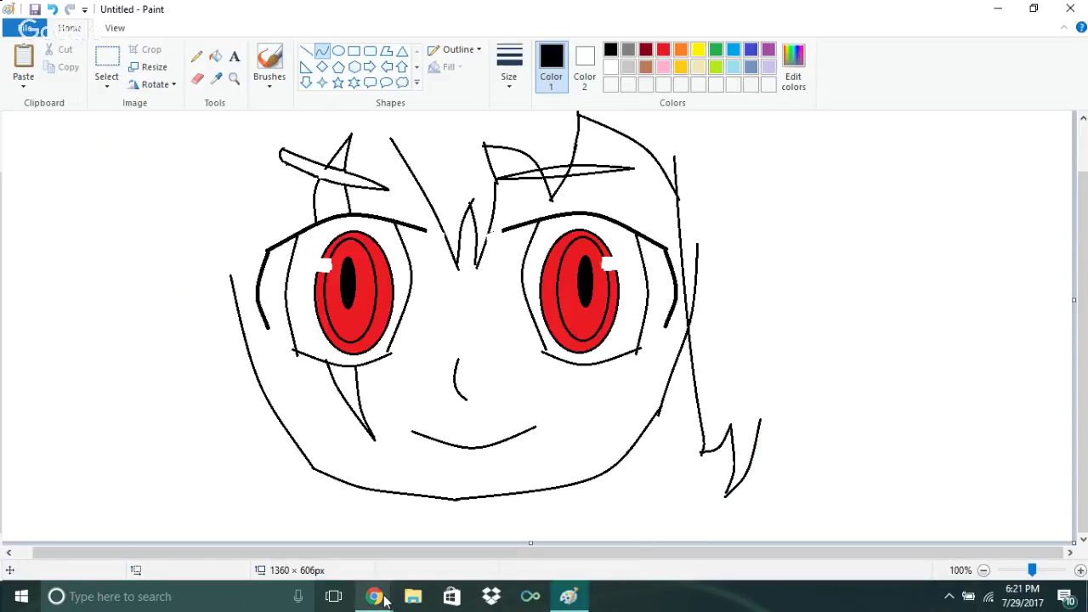
Switch to the YouTube live chat, send the message "after this", and return to Paint
{"action": "mouse_move", "coordinate": [385, 601]}
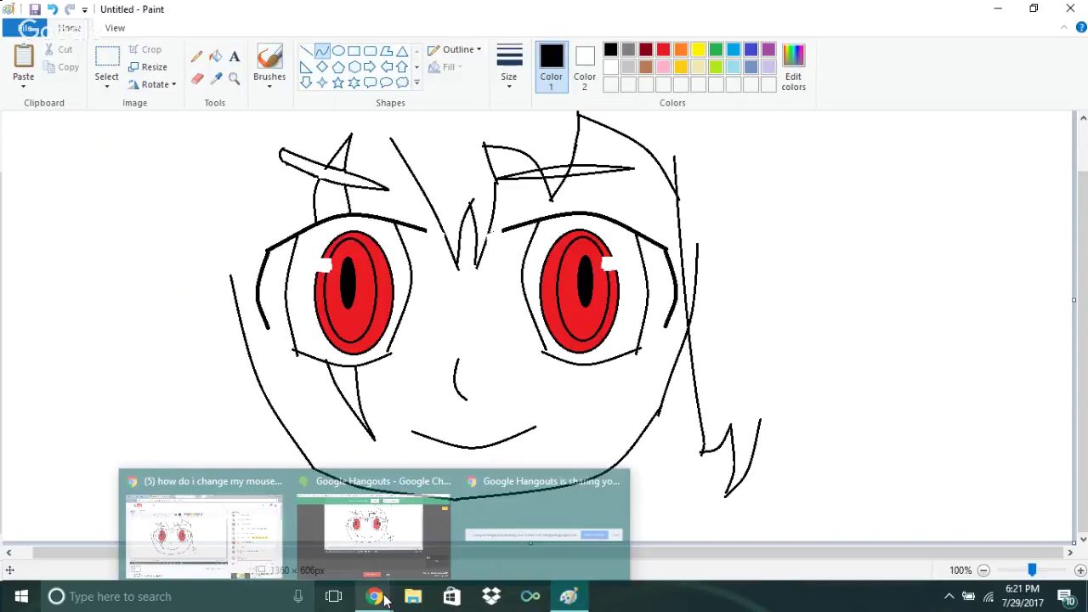
{"action": "left_click", "coordinate": [204, 531]}
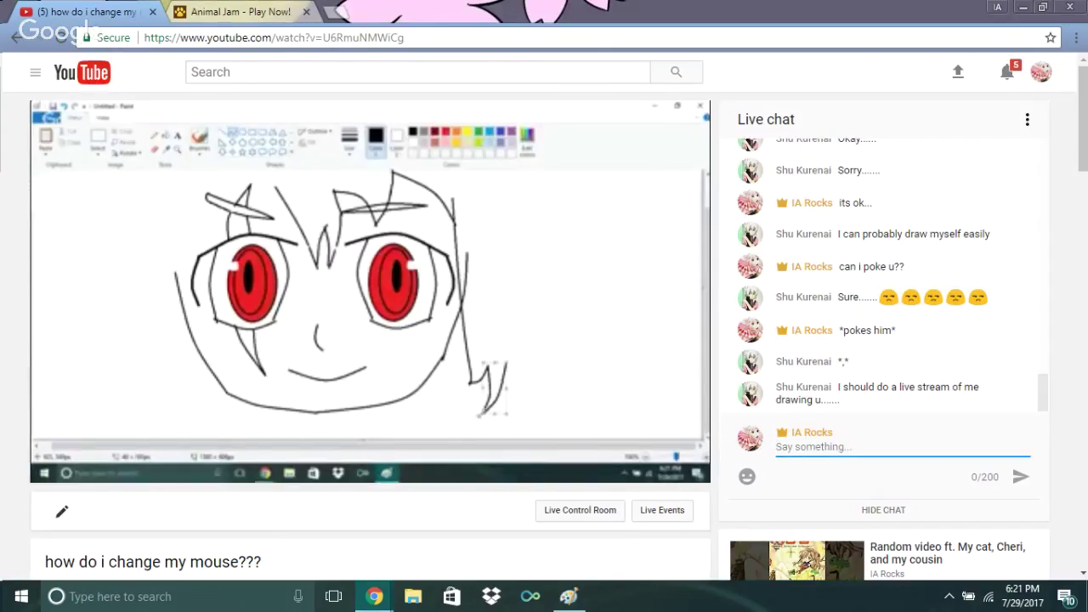
{"action": "type", "text": "aft"}
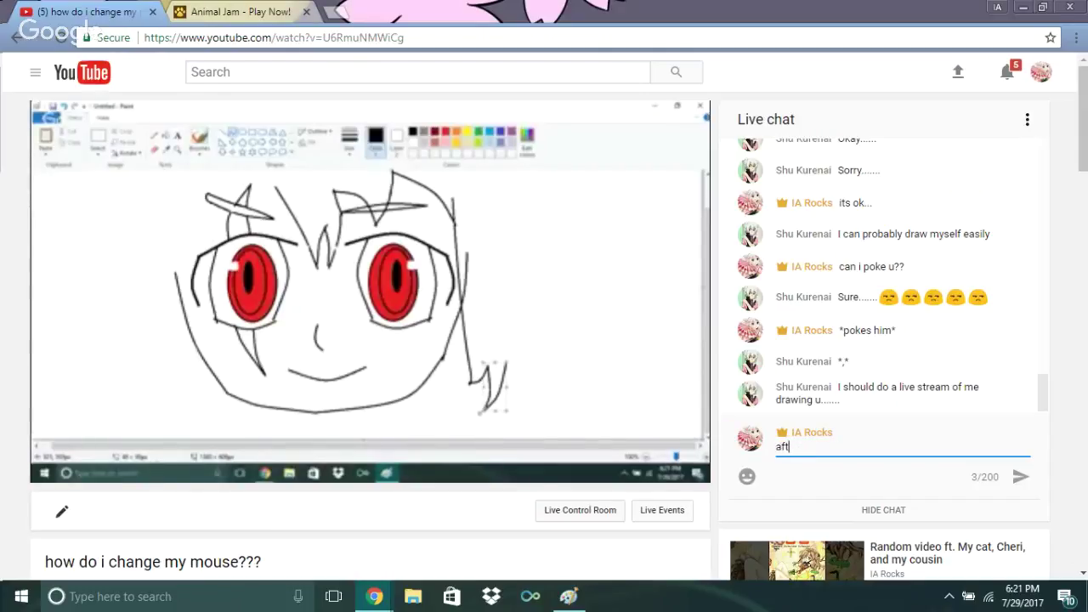
{"action": "type", "text": "er this"}
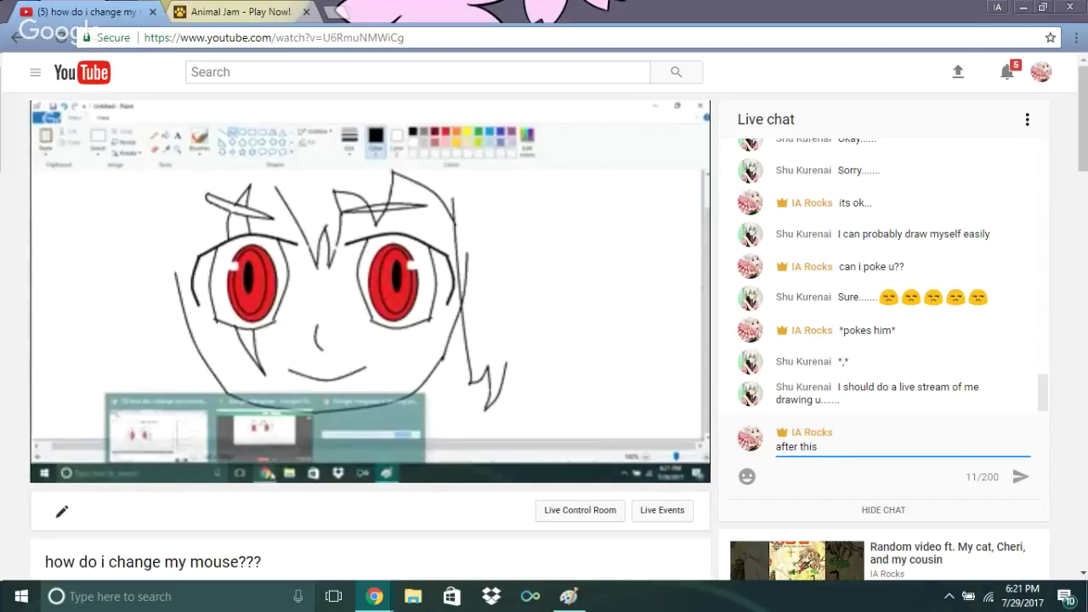
{"action": "key", "text": "Return"}
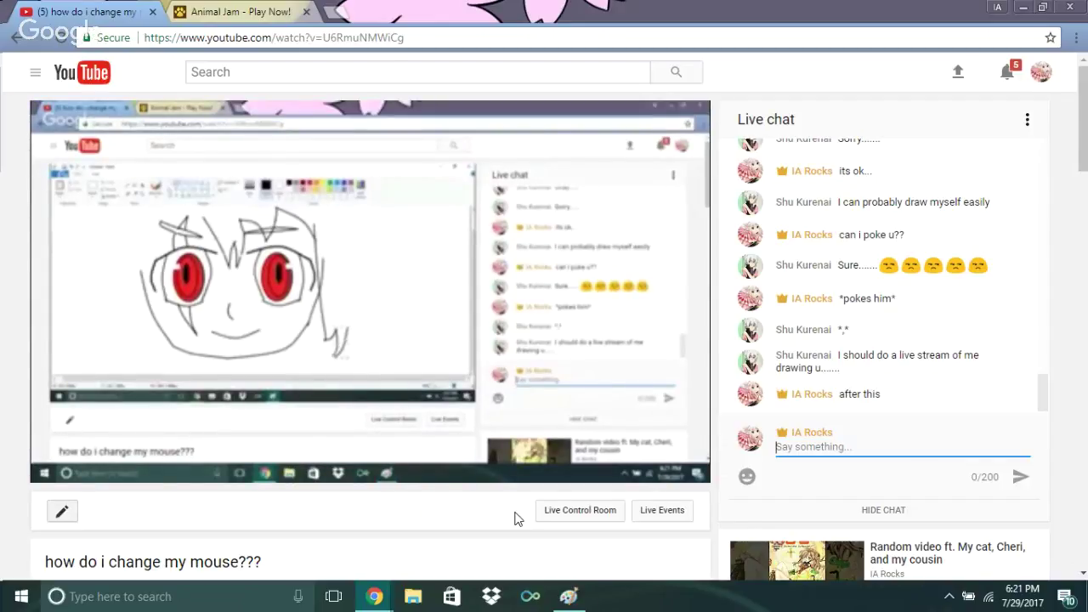
{"action": "left_click", "coordinate": [568, 597]}
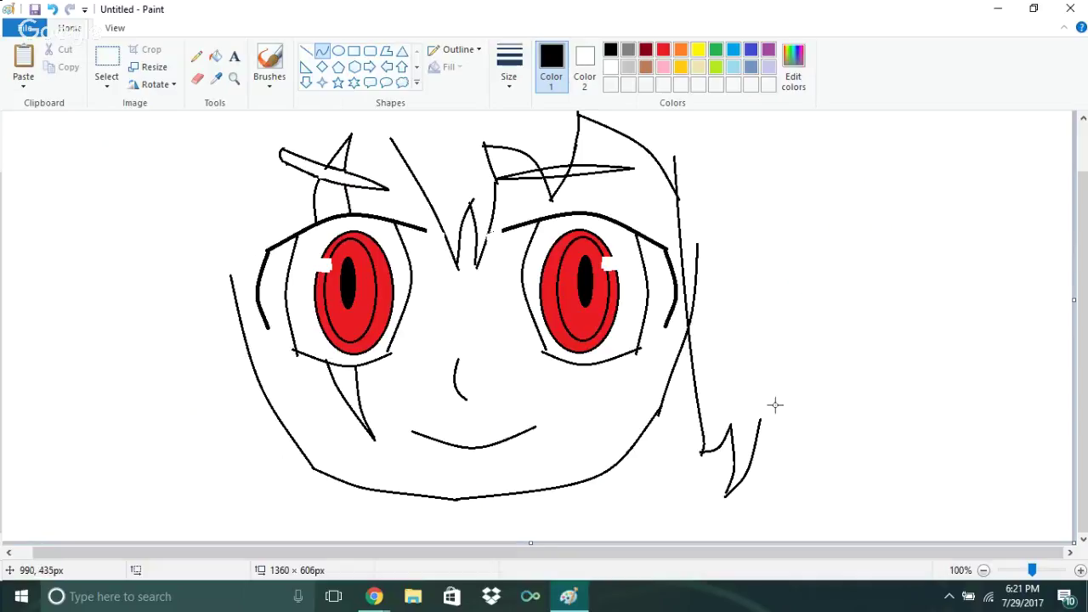
Add a second pointed tip to the right side lock with two black curves, about 50 × 95 px and 20 × 115 px
{"action": "mouse_move", "coordinate": [759, 420]}
{"action": "left_mouse_down"}
{"action": "mouse_move", "coordinate": [778, 480]}
{"action": "mouse_move", "coordinate": [798, 494]}
{"action": "mouse_move", "coordinate": [776, 426]}
{"action": "mouse_move", "coordinate": [762, 446]}
{"action": "mouse_move", "coordinate": [771, 424]}
{"action": "mouse_move", "coordinate": [760, 420]}
{"action": "left_mouse_up"}
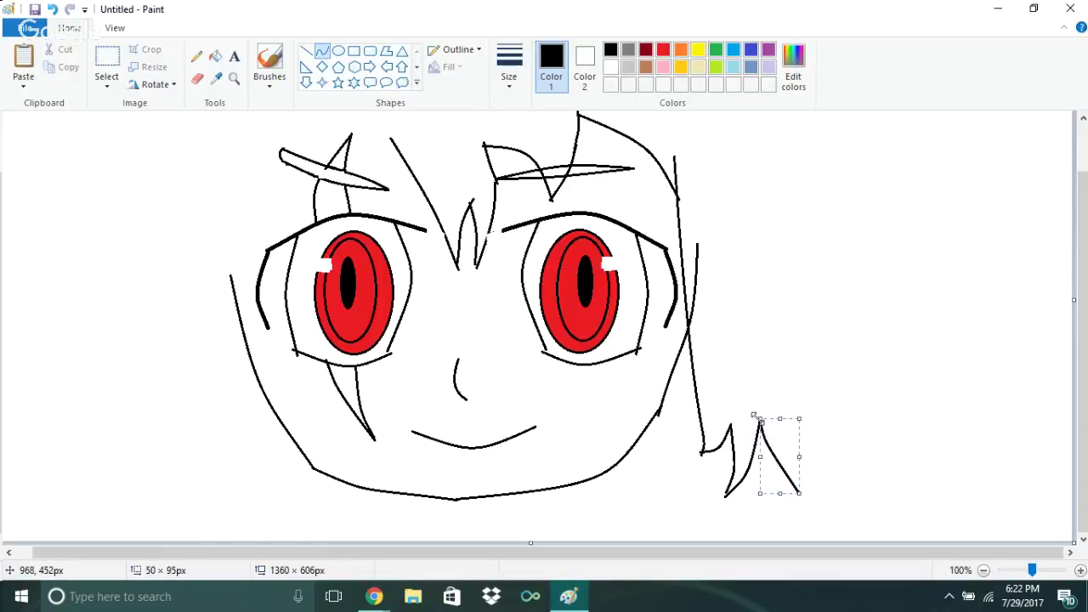
{"action": "left_click", "coordinate": [783, 370]}
{"action": "key", "text": "ctrl+z"}
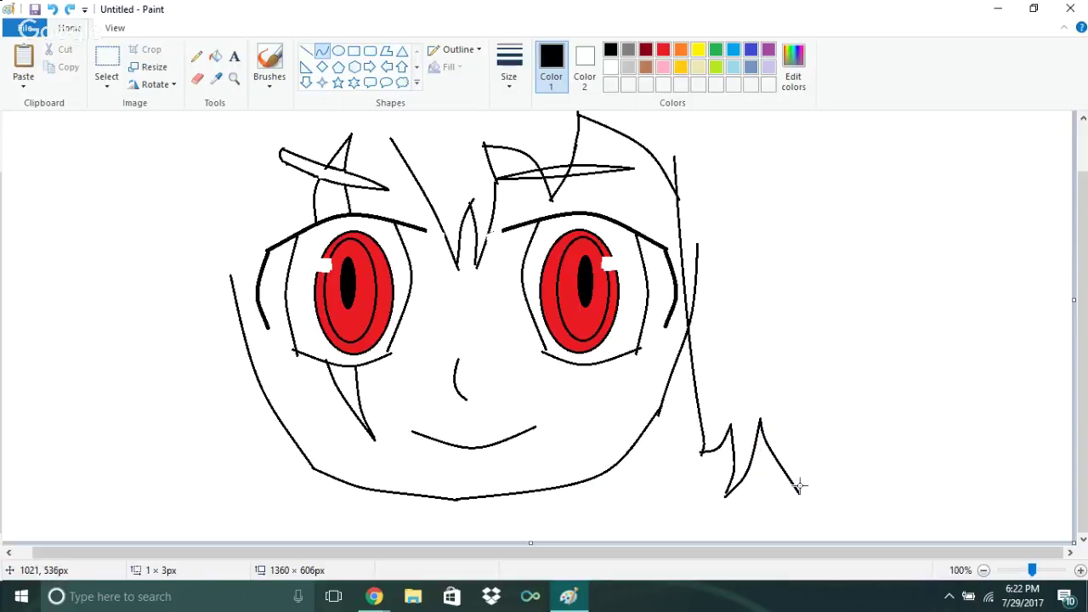
{"action": "left_click_drag", "start_coordinate": [800, 493], "coordinate": [783, 400]}
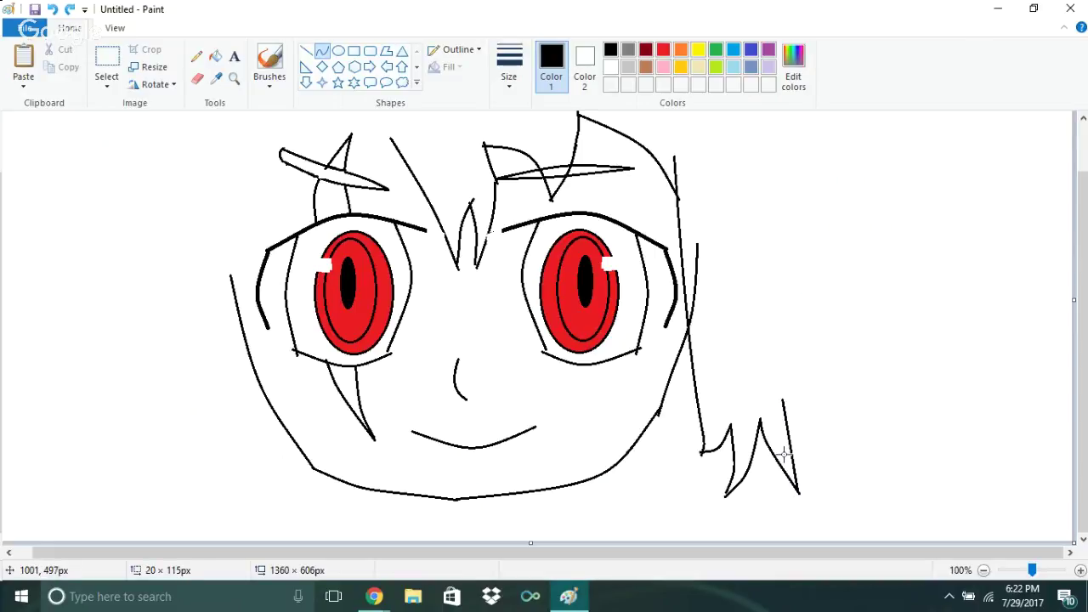
{"action": "left_click_drag", "start_coordinate": [784, 453], "coordinate": [791, 461]}
{"action": "left_click_drag", "start_coordinate": [791, 462], "coordinate": [792, 459]}
{"action": "left_click", "coordinate": [792, 384]}
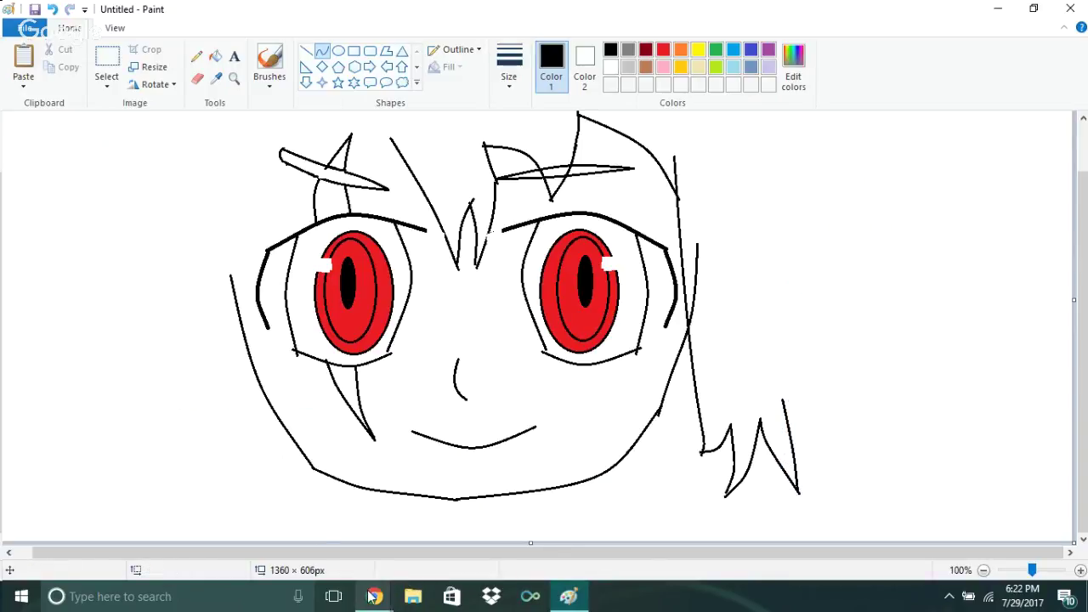
Read the latest replies in the YouTube live chat and switch back to Paint
{"action": "mouse_move", "coordinate": [372, 598]}
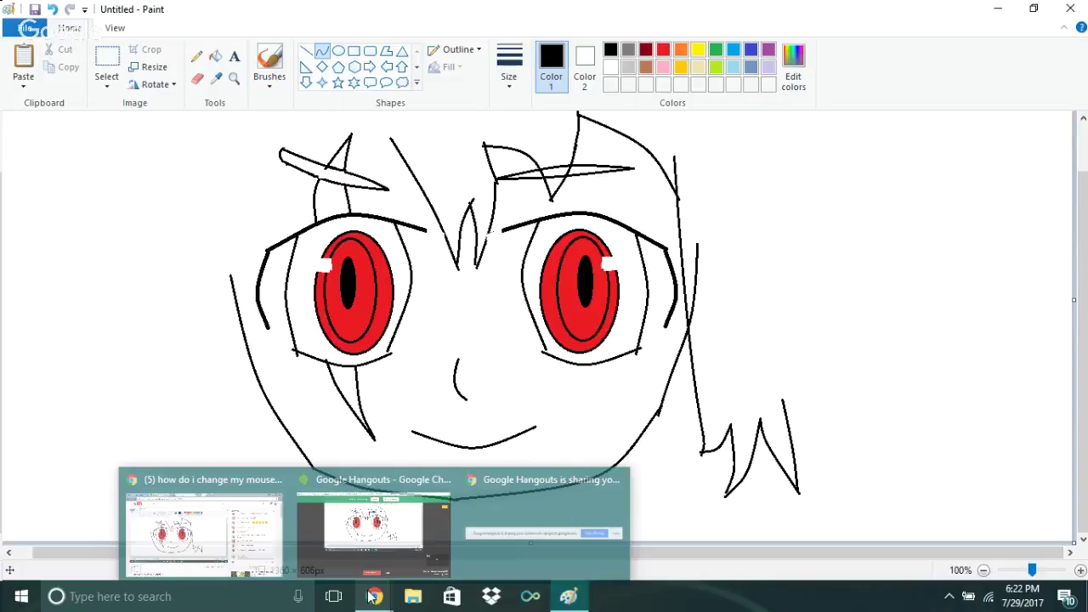
{"action": "left_click", "coordinate": [279, 537]}
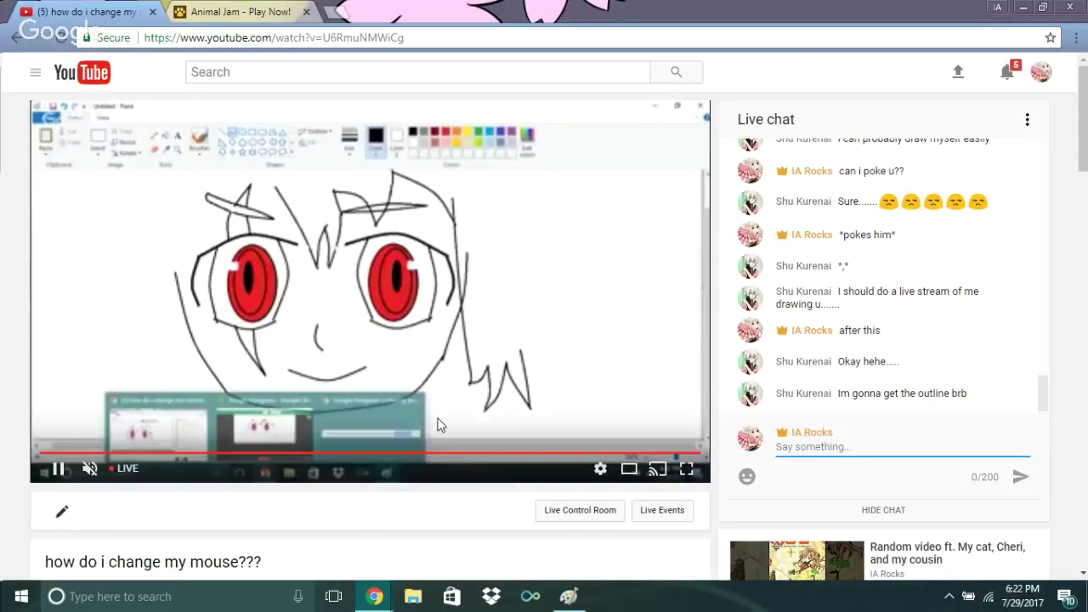
{"action": "mouse_move", "coordinate": [564, 592]}
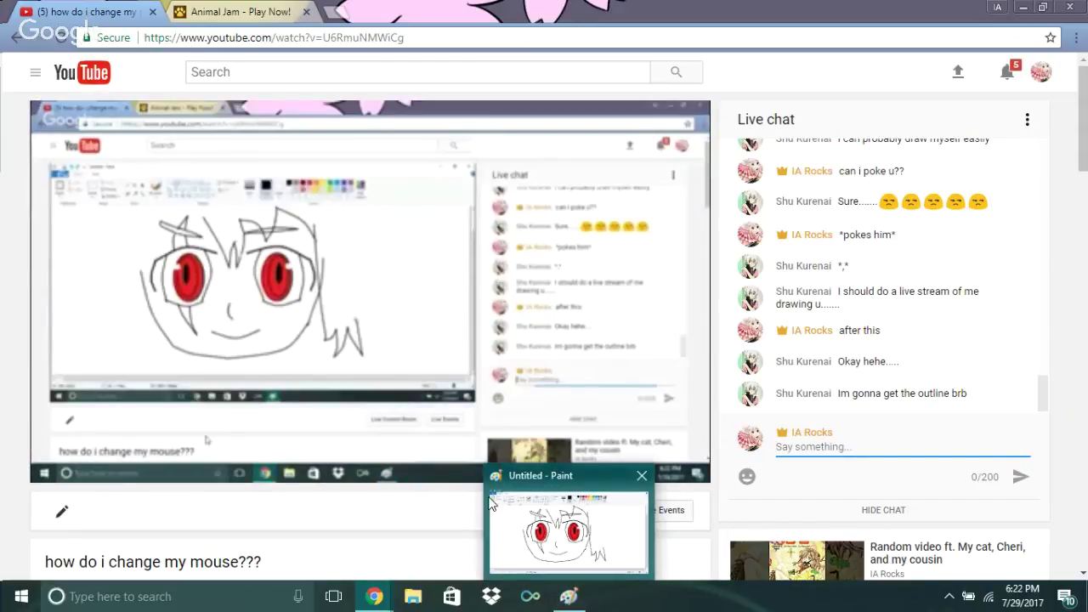
{"action": "left_click", "coordinate": [497, 506]}
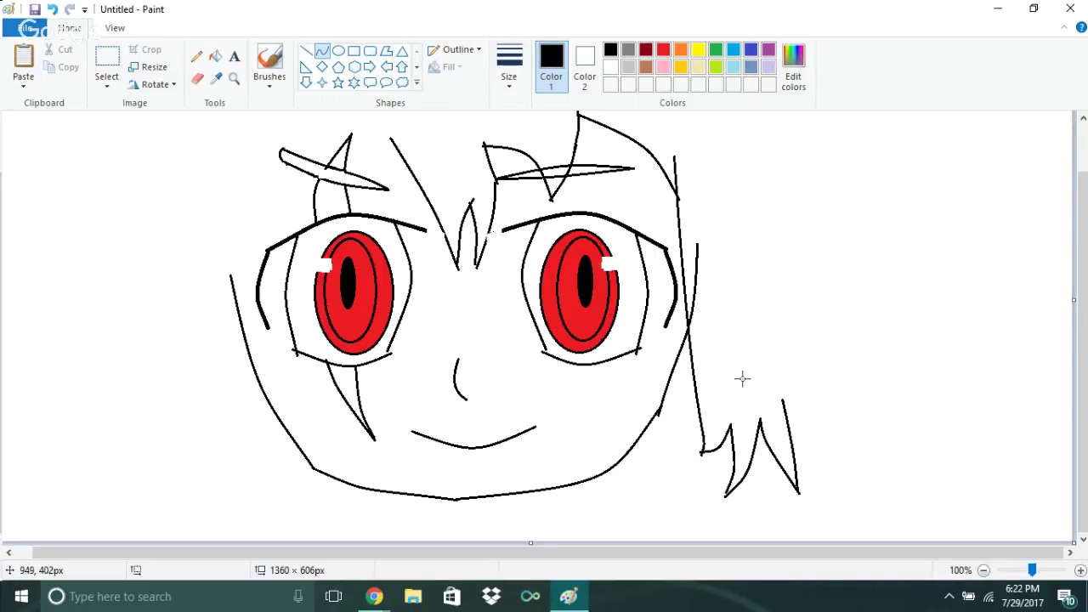
Draw the outer edge of the right side lock as a long black curve about 104 × 385 px rising from the last hair tip
{"action": "mouse_move", "coordinate": [785, 406]}
{"action": "left_mouse_down"}
{"action": "mouse_move", "coordinate": [734, 138]}
{"action": "mouse_move", "coordinate": [721, 123]}
{"action": "left_mouse_up"}
{"action": "left_click_drag", "start_coordinate": [761, 305], "coordinate": [765, 335]}
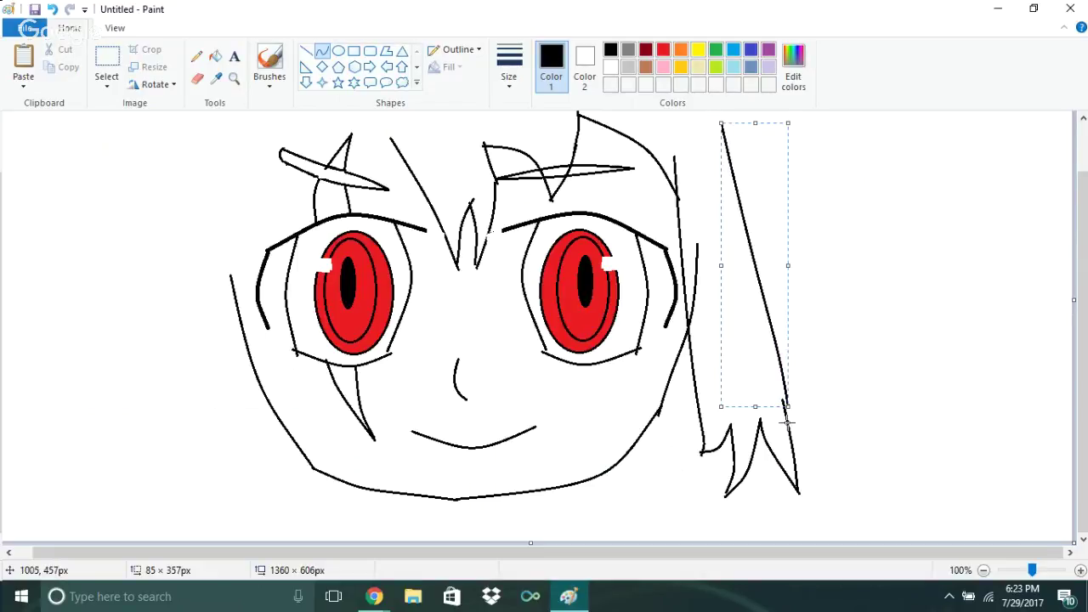
{"action": "left_click_drag", "start_coordinate": [786, 406], "coordinate": [783, 409]}
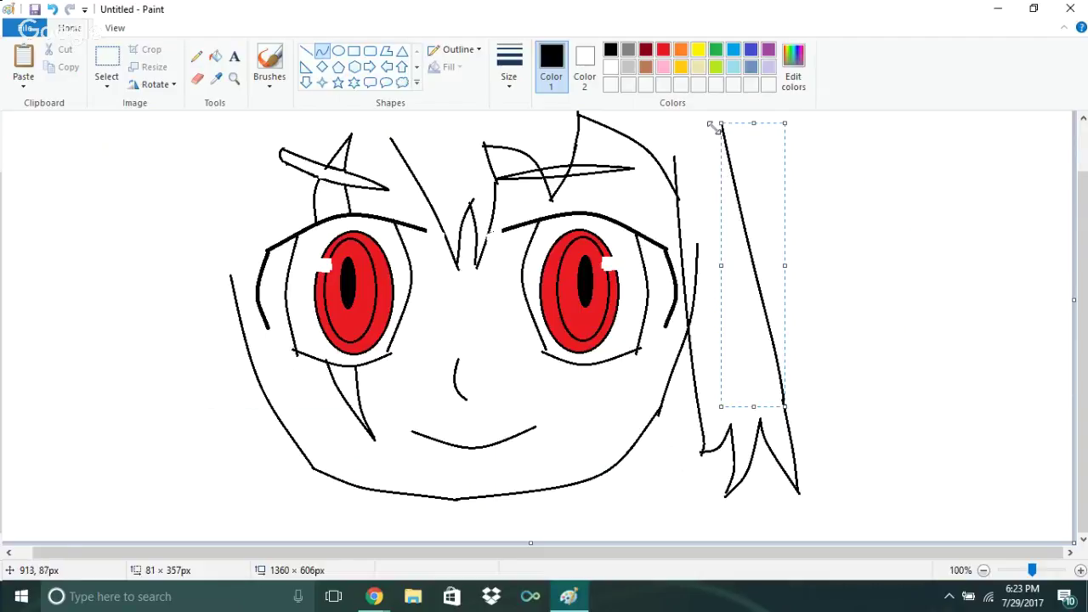
{"action": "left_click_drag", "start_coordinate": [718, 124], "coordinate": [716, 126]}
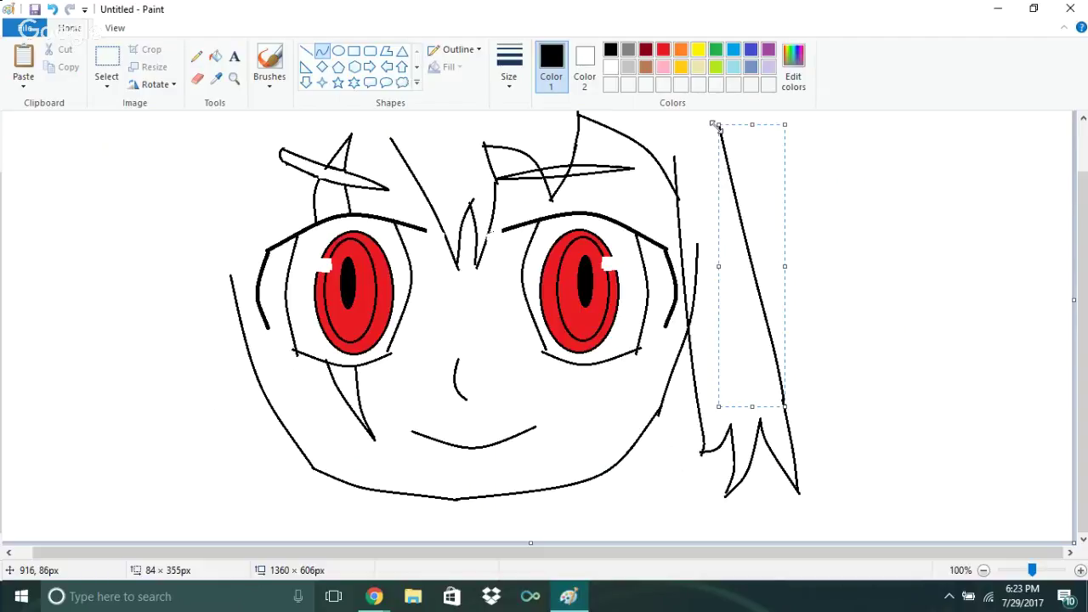
{"action": "left_click_drag", "start_coordinate": [719, 126], "coordinate": [697, 99]}
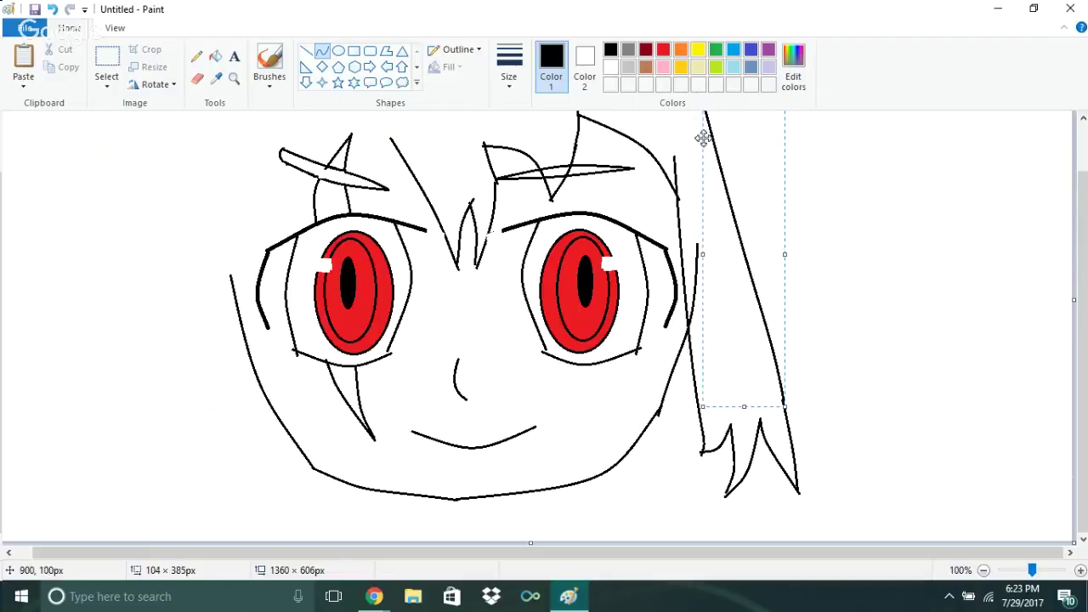
Try a curved hair strand branching off the right side lock's outer edge and ending in a small hook about 18 × 16 px
{"action": "left_click", "coordinate": [807, 199]}
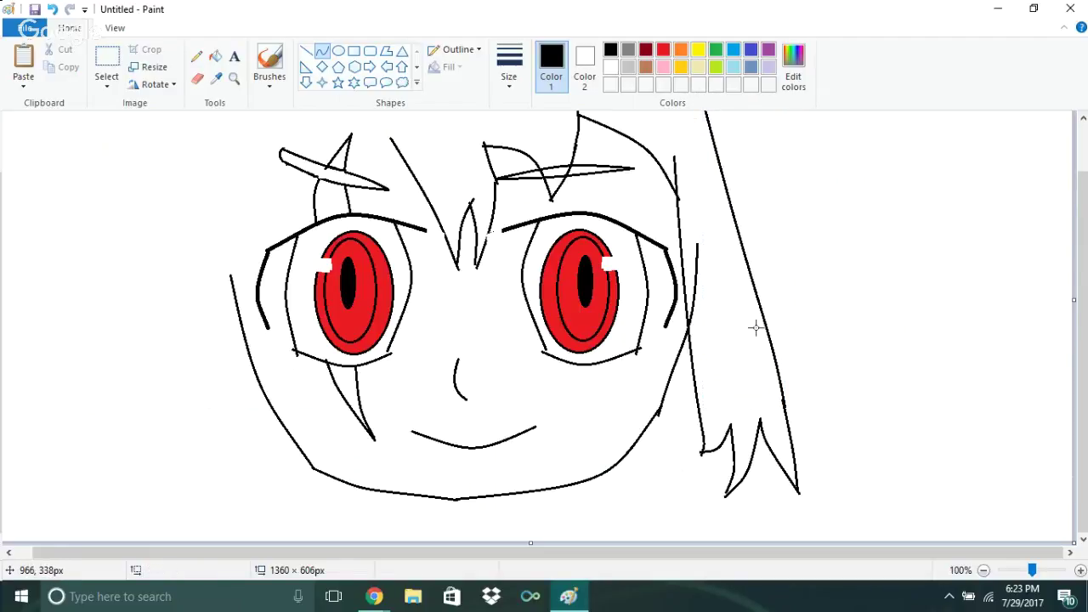
{"action": "mouse_move", "coordinate": [711, 135]}
{"action": "left_mouse_down"}
{"action": "mouse_move", "coordinate": [802, 192]}
{"action": "mouse_move", "coordinate": [764, 176]}
{"action": "mouse_move", "coordinate": [754, 142]}
{"action": "mouse_move", "coordinate": [779, 167]}
{"action": "mouse_move", "coordinate": [812, 168]}
{"action": "mouse_move", "coordinate": [795, 194]}
{"action": "mouse_move", "coordinate": [808, 190]}
{"action": "mouse_move", "coordinate": [786, 192]}
{"action": "mouse_move", "coordinate": [800, 199]}
{"action": "mouse_move", "coordinate": [797, 189]}
{"action": "mouse_move", "coordinate": [799, 201]}
{"action": "left_mouse_up"}
{"action": "right_click", "coordinate": [801, 196]}
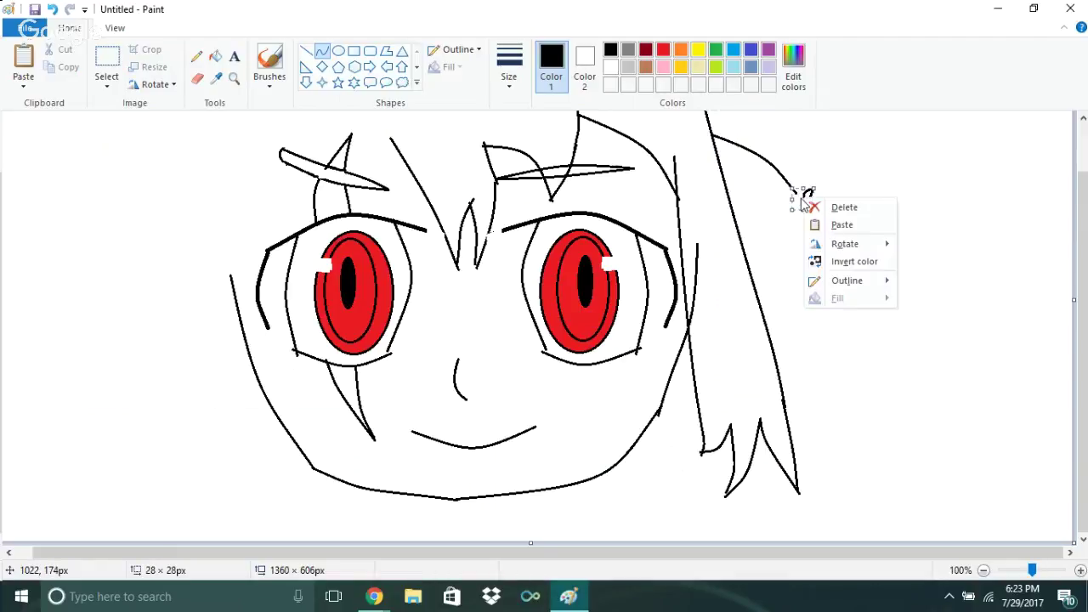
{"action": "left_click", "coordinate": [813, 209]}
{"action": "mouse_move", "coordinate": [783, 192]}
{"action": "left_mouse_down"}
{"action": "mouse_move", "coordinate": [809, 195]}
{"action": "mouse_move", "coordinate": [802, 178]}
{"action": "mouse_move", "coordinate": [801, 202]}
{"action": "mouse_move", "coordinate": [801, 191]}
{"action": "left_mouse_up"}
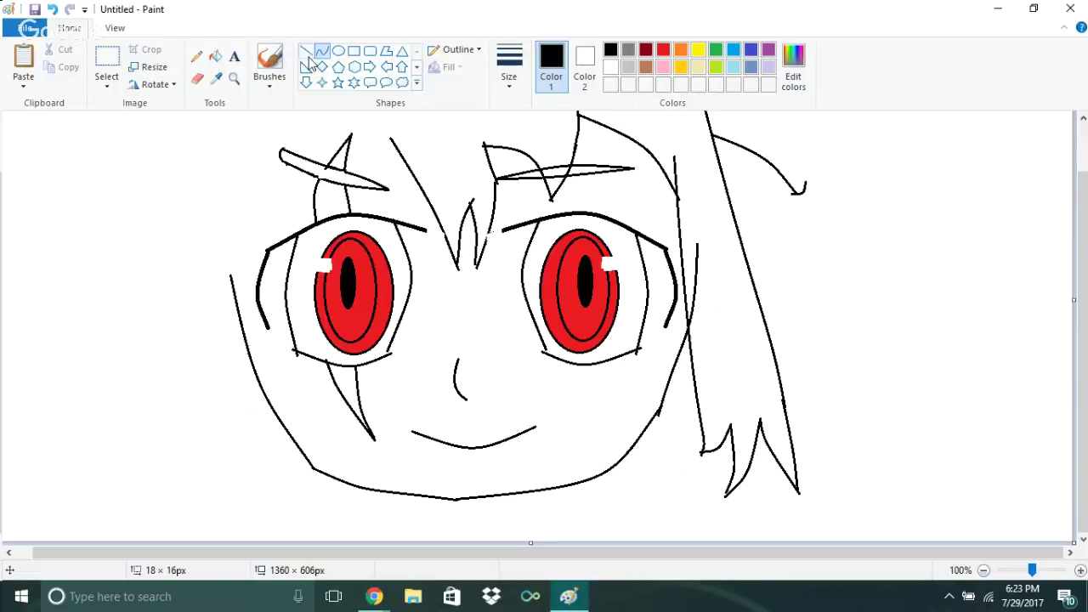
Try to close the gaps in the central fringe lines above the nose with short black brush strokes
{"action": "left_click", "coordinate": [284, 80]}
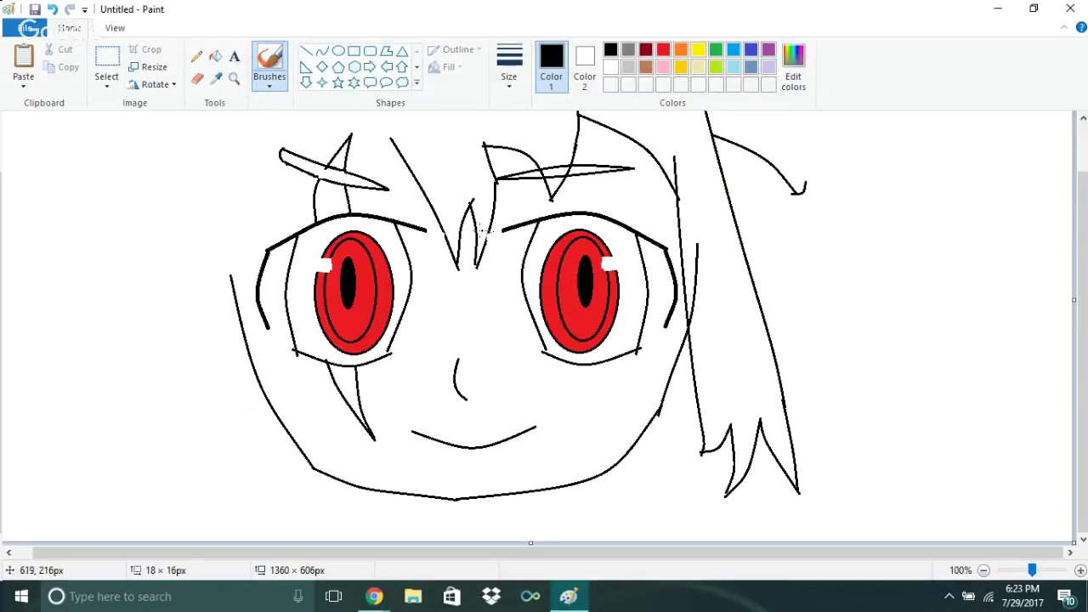
{"action": "left_click_drag", "start_coordinate": [482, 241], "coordinate": [485, 231]}
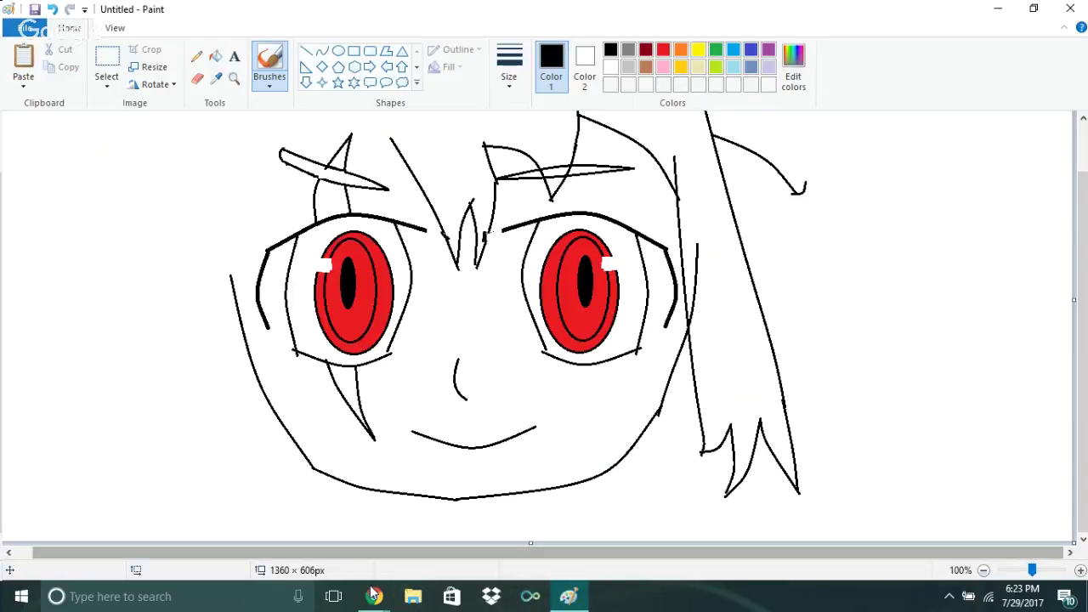
Switch to the YouTube live chat and send the message "ok"
{"action": "mouse_move", "coordinate": [374, 598]}
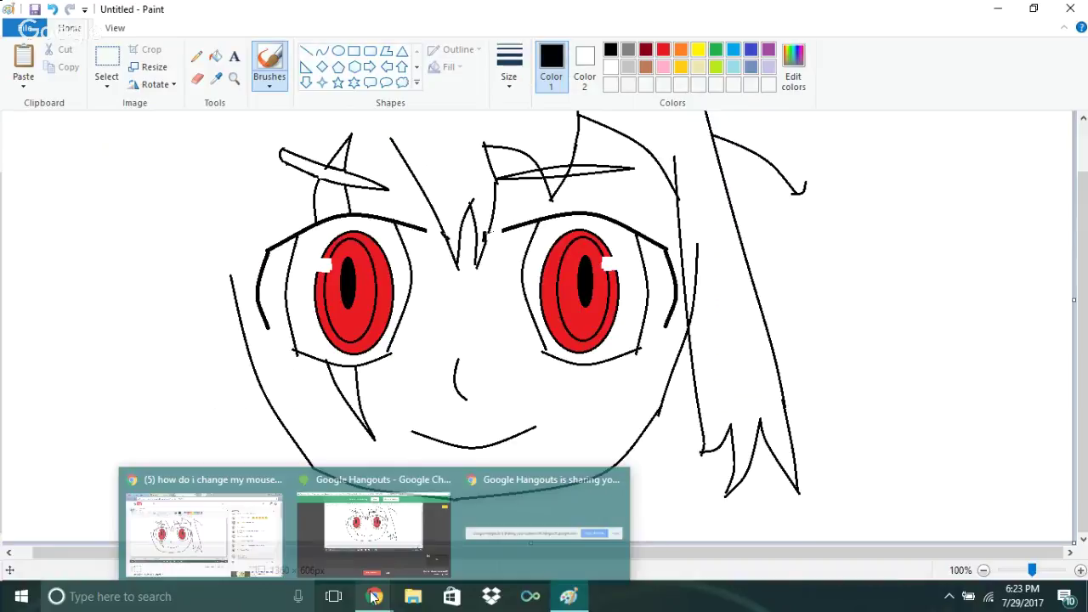
{"action": "left_click", "coordinate": [204, 527]}
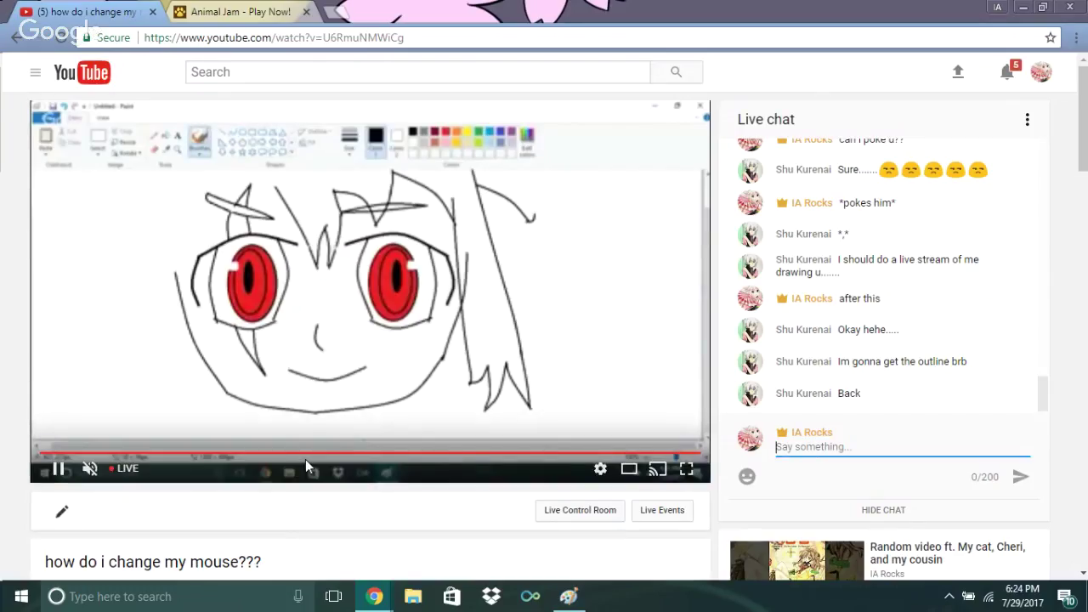
{"action": "type", "text": "ok"}
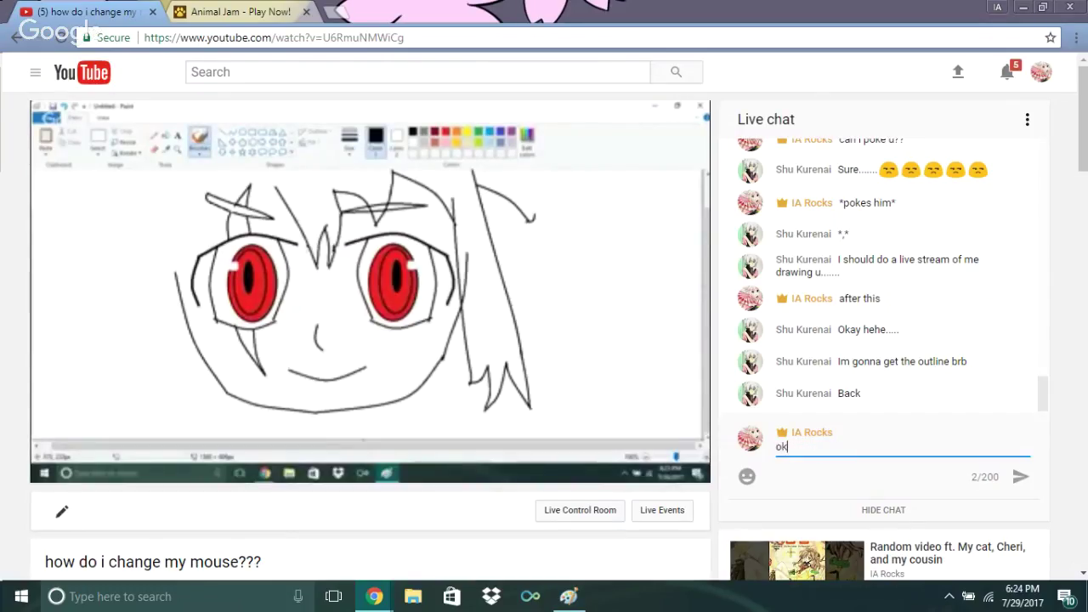
{"action": "key", "text": "Return"}
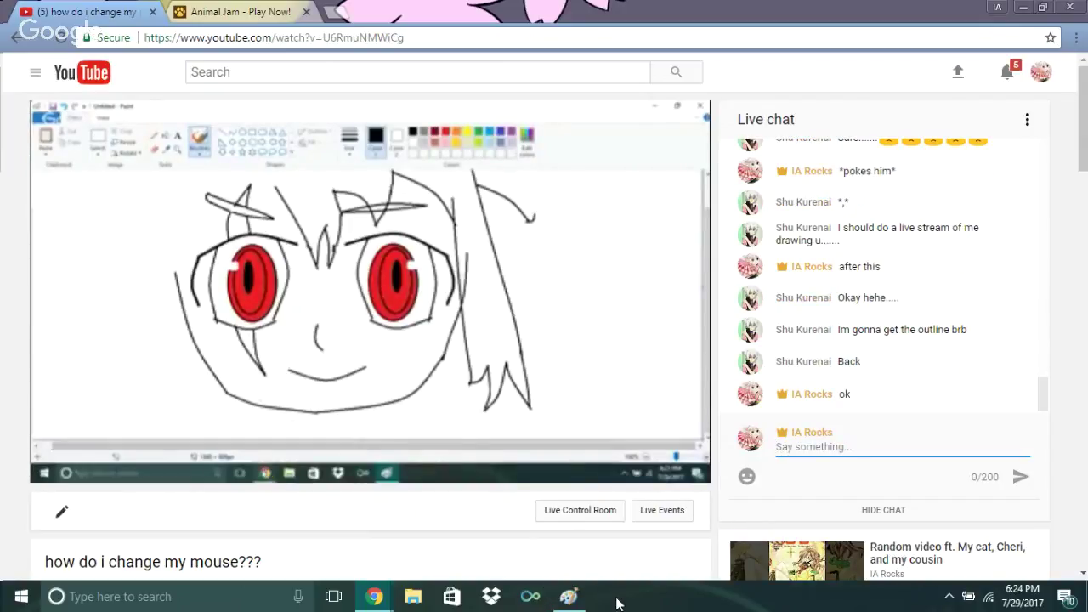
Send the message "ur hard to draw" in the live chat and return to Paint
{"action": "mouse_move", "coordinate": [580, 600]}
{"action": "type", "text": "ur"}
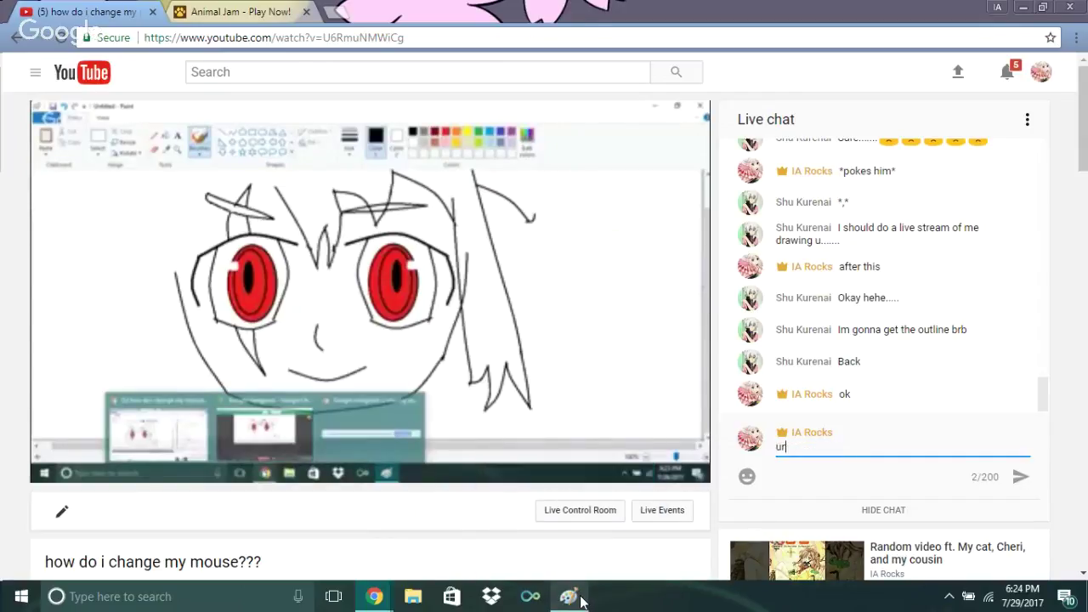
{"action": "type", "text": " hard "}
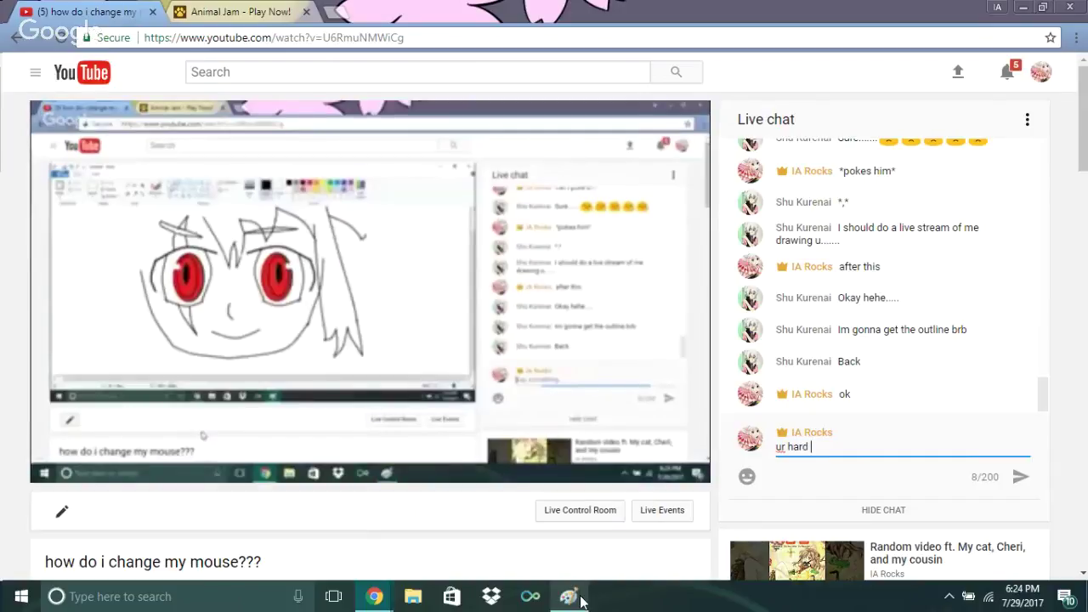
{"action": "type", "text": "to draw"}
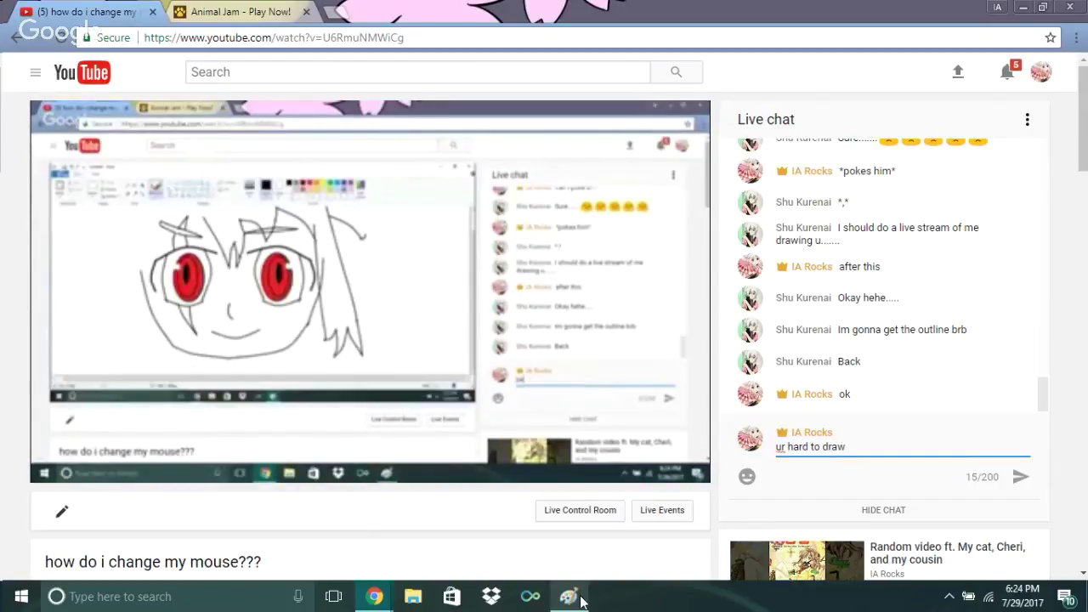
{"action": "key", "text": "Return"}
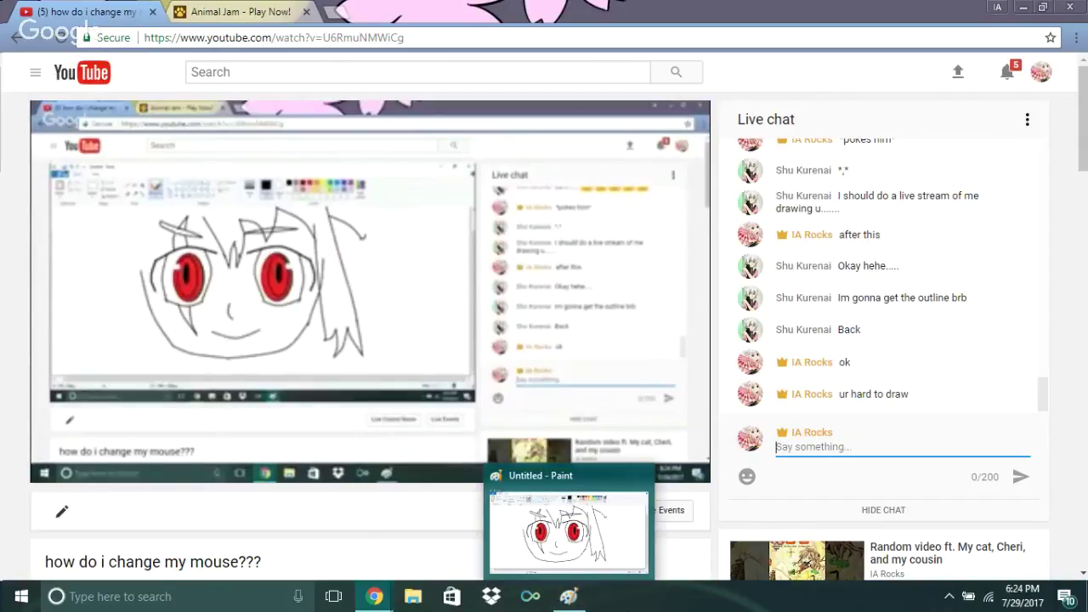
{"action": "left_click", "coordinate": [567, 532]}
Try extending the hooked strand with a curved brush stroke, and undo it together with the strand and the fringe touch-ups
{"action": "left_click_drag", "start_coordinate": [804, 183], "coordinate": [799, 236]}
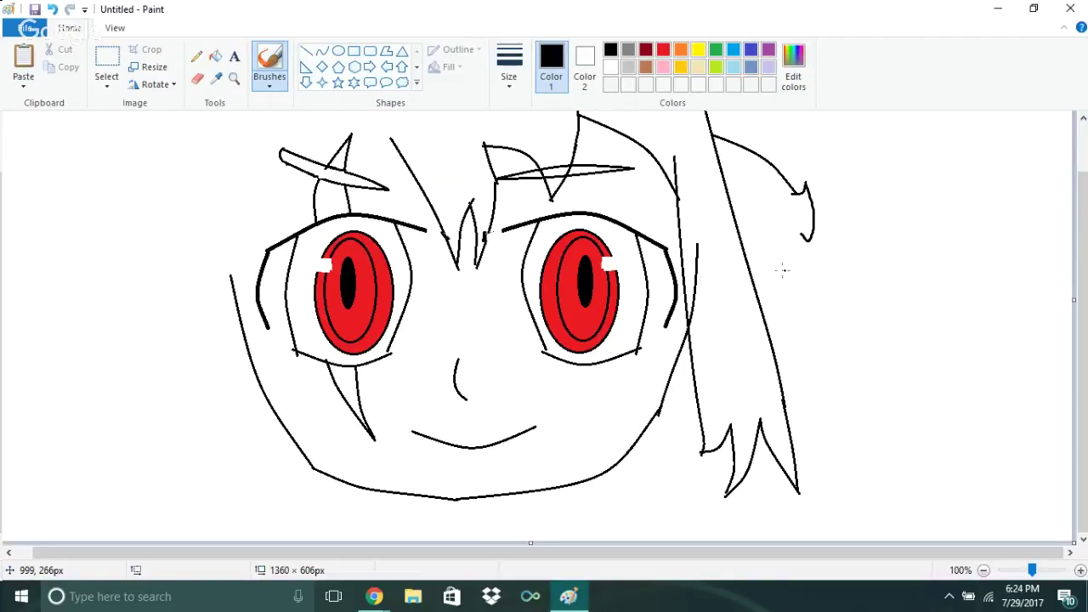
{"action": "key", "text": "ctrl+z"}
{"action": "key", "text": "ctrl+z"}
{"action": "key", "text": "ctrl+z"}
{"action": "key", "text": "ctrl+z"}
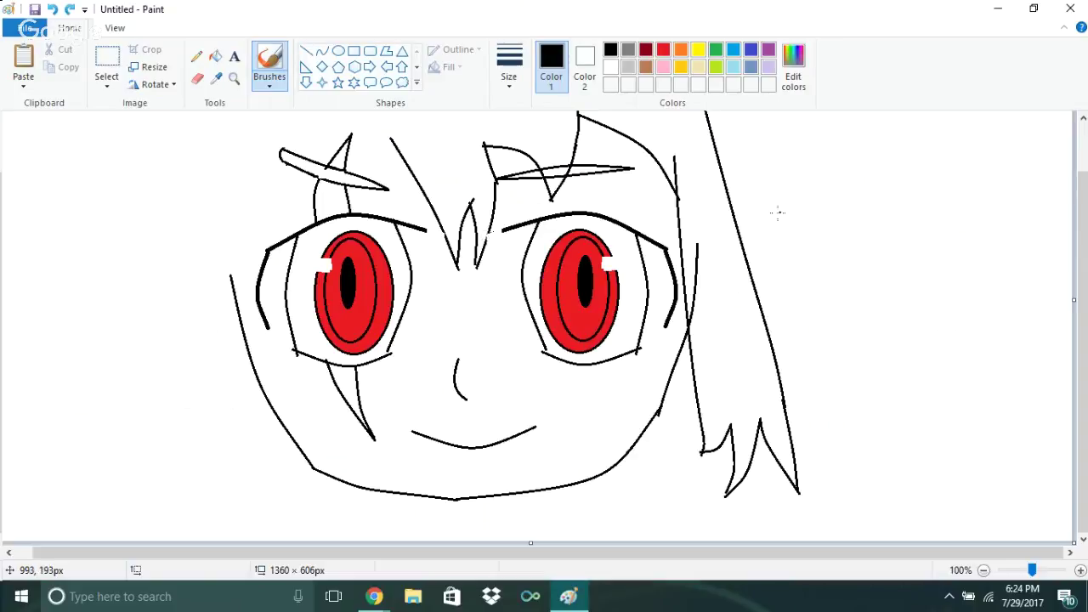
Brush a jagged black outline of spiky hair down the outside of the right side lock, adding a spike across its edge
{"action": "mouse_move", "coordinate": [706, 112]}
{"action": "left_mouse_down"}
{"action": "mouse_move", "coordinate": [742, 156]}
{"action": "mouse_move", "coordinate": [762, 155]}
{"action": "mouse_move", "coordinate": [769, 139]}
{"action": "mouse_move", "coordinate": [772, 155]}
{"action": "mouse_move", "coordinate": [748, 178]}
{"action": "mouse_move", "coordinate": [766, 187]}
{"action": "mouse_move", "coordinate": [790, 177]}
{"action": "mouse_move", "coordinate": [769, 218]}
{"action": "left_mouse_up"}
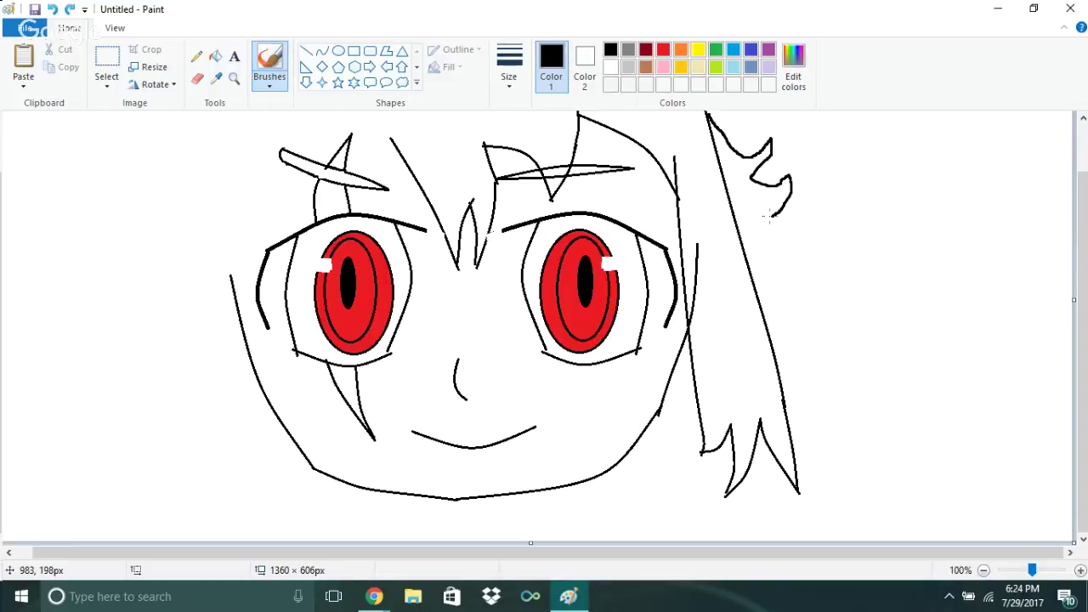
{"action": "mouse_move", "coordinate": [769, 215]}
{"action": "left_mouse_down"}
{"action": "mouse_move", "coordinate": [800, 366]}
{"action": "mouse_move", "coordinate": [827, 370]}
{"action": "mouse_move", "coordinate": [793, 392]}
{"action": "mouse_move", "coordinate": [825, 472]}
{"action": "mouse_move", "coordinate": [793, 476]}
{"action": "left_mouse_up"}
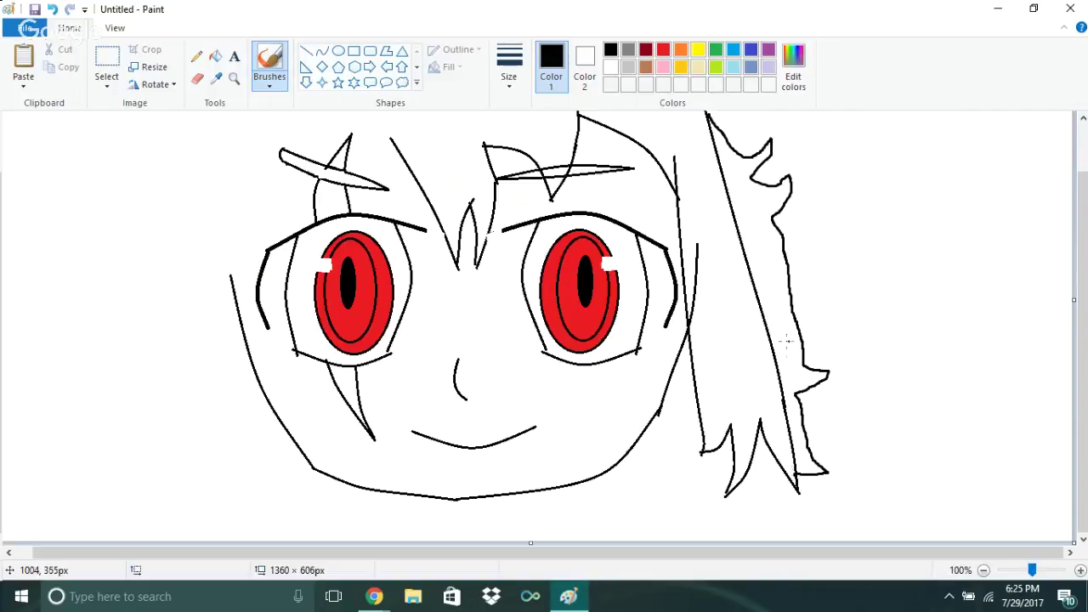
{"action": "mouse_move", "coordinate": [761, 295]}
{"action": "left_mouse_down"}
{"action": "mouse_move", "coordinate": [803, 331]}
{"action": "mouse_move", "coordinate": [787, 343]}
{"action": "mouse_move", "coordinate": [756, 341]}
{"action": "left_mouse_up"}
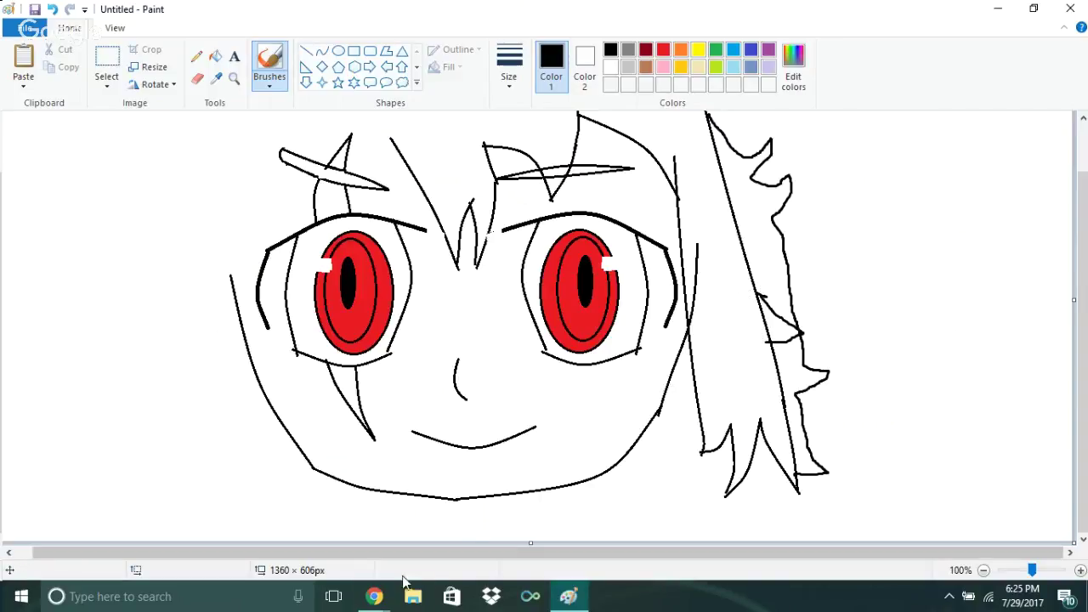
Switch to the YouTube live chat and send the message "it looks like a girl rn sorry damn"
{"action": "left_click", "coordinate": [373, 597]}
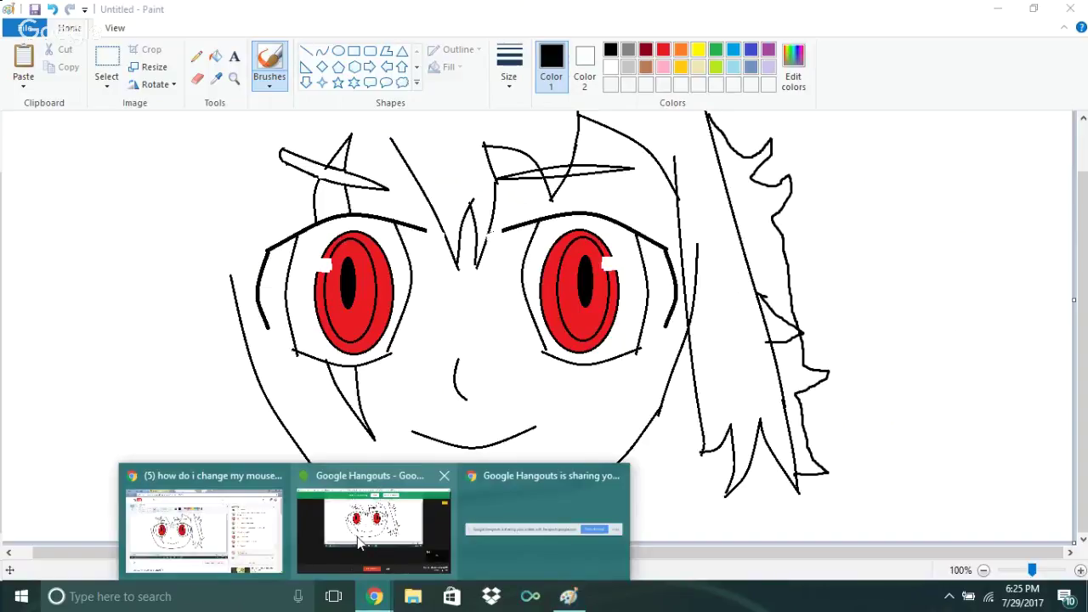
{"action": "left_click", "coordinate": [255, 511]}
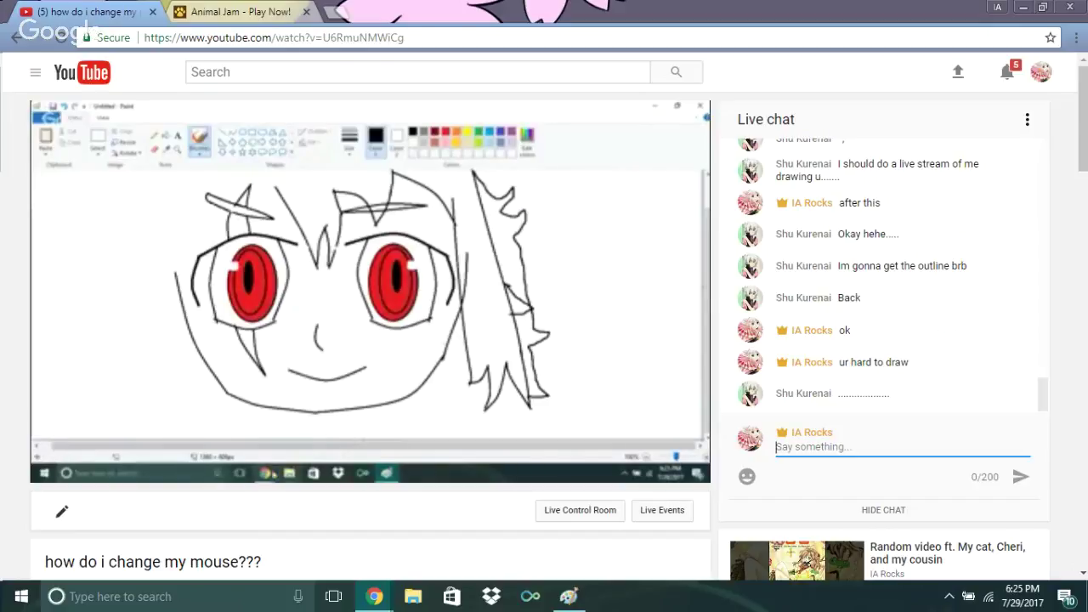
{"action": "type", "text": "it looks"}
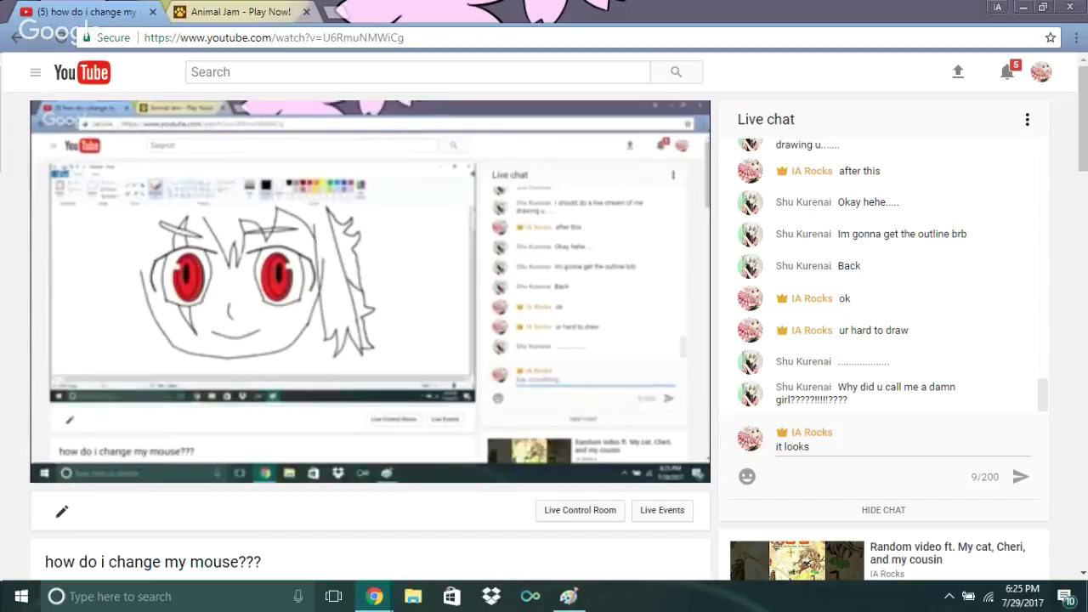
{"action": "mouse_move", "coordinate": [405, 448]}
{"action": "left_click", "coordinate": [843, 453]}
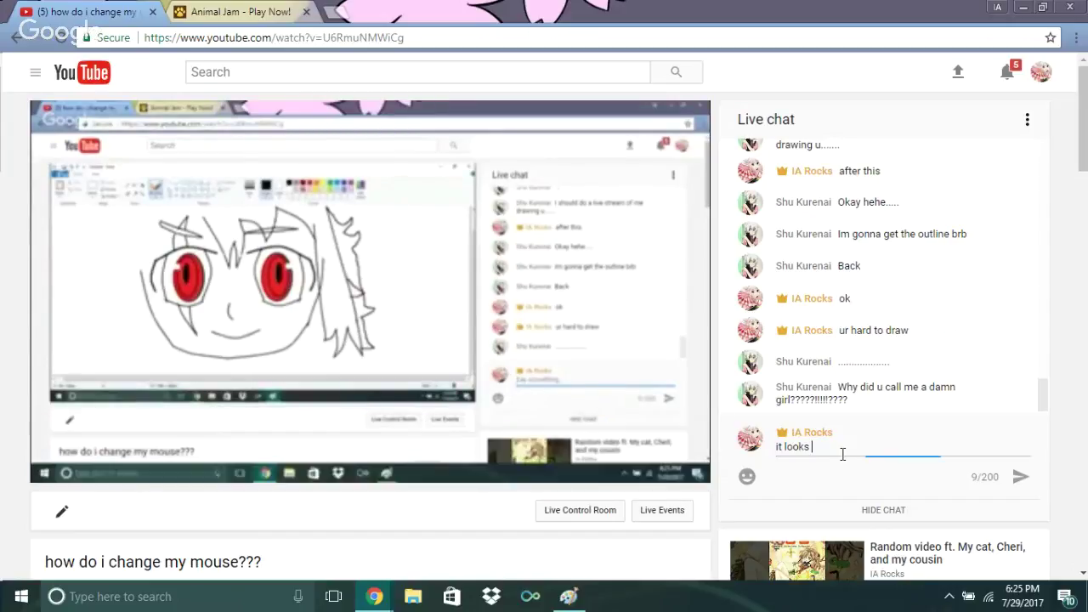
{"action": "type", "text": "it looks like a gu"}
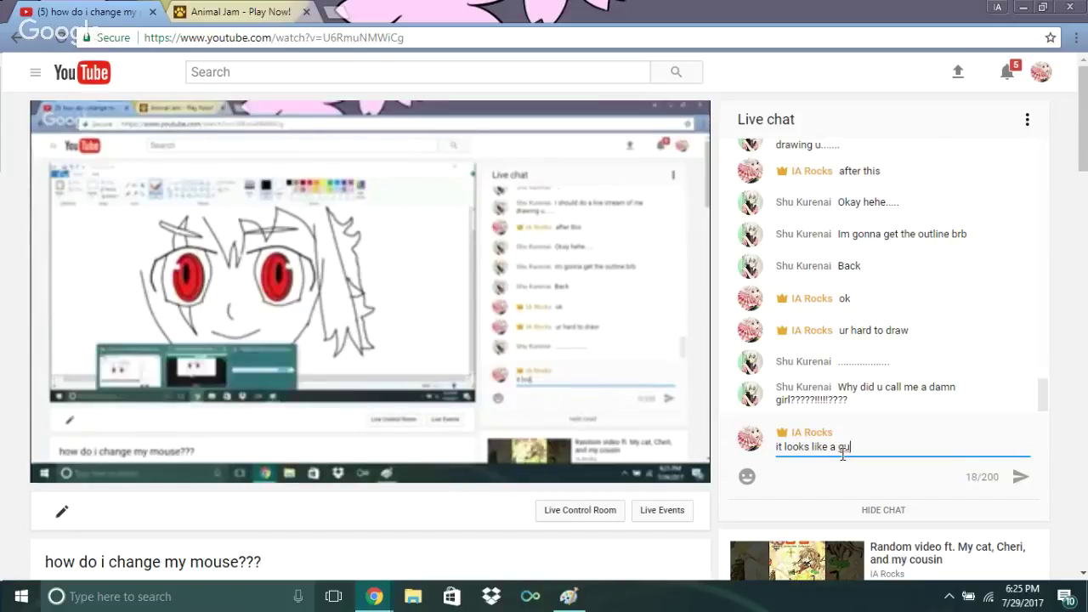
{"action": "key", "text": "BackSpace"}
{"action": "type", "text": "ir"}
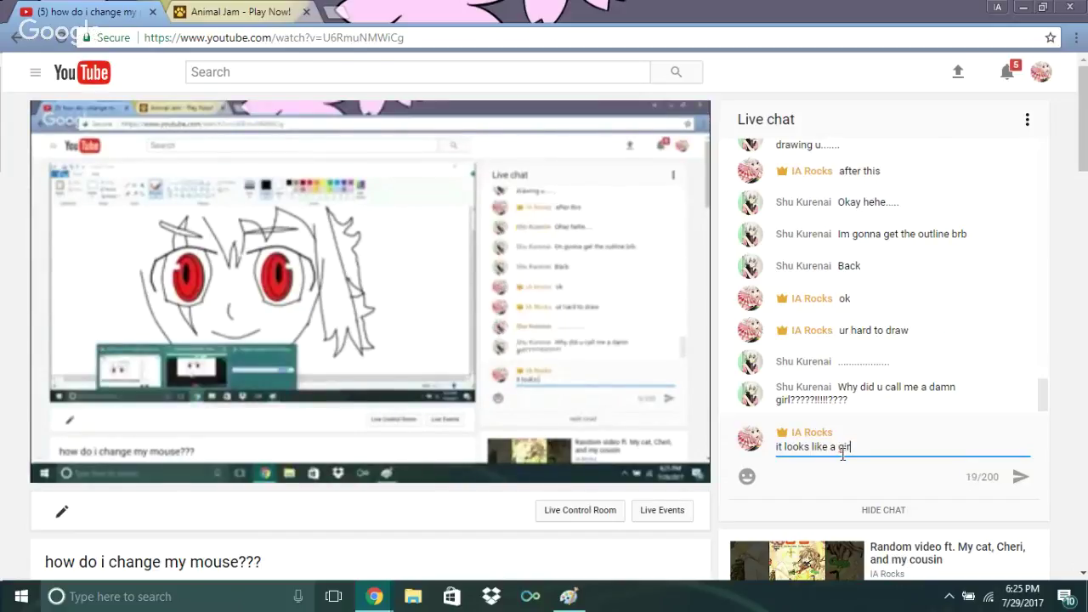
{"action": "type", "text": "l rn"}
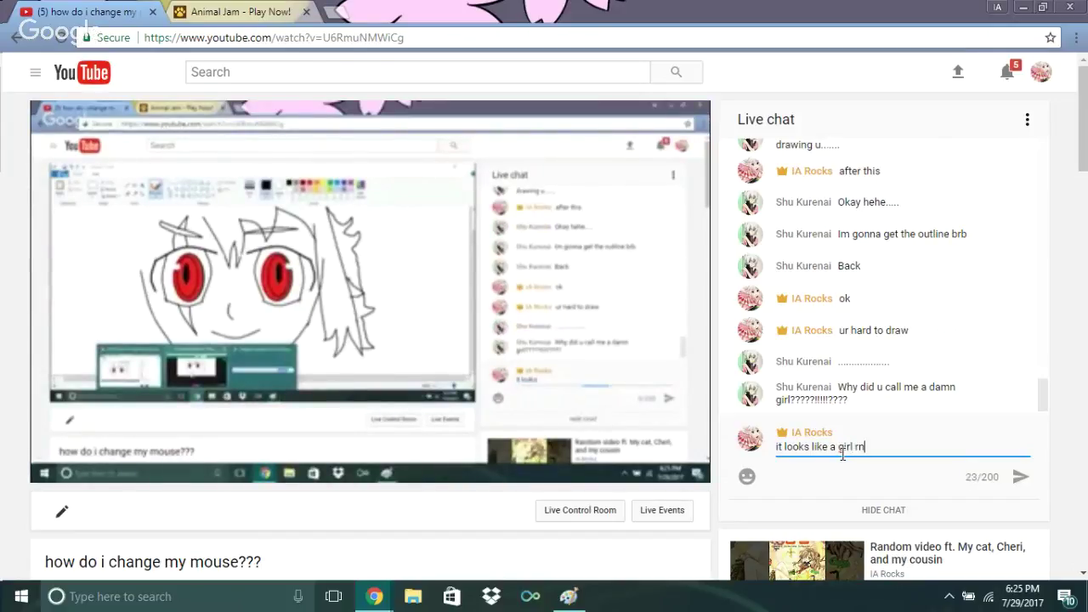
{"action": "type", "text": " s"}
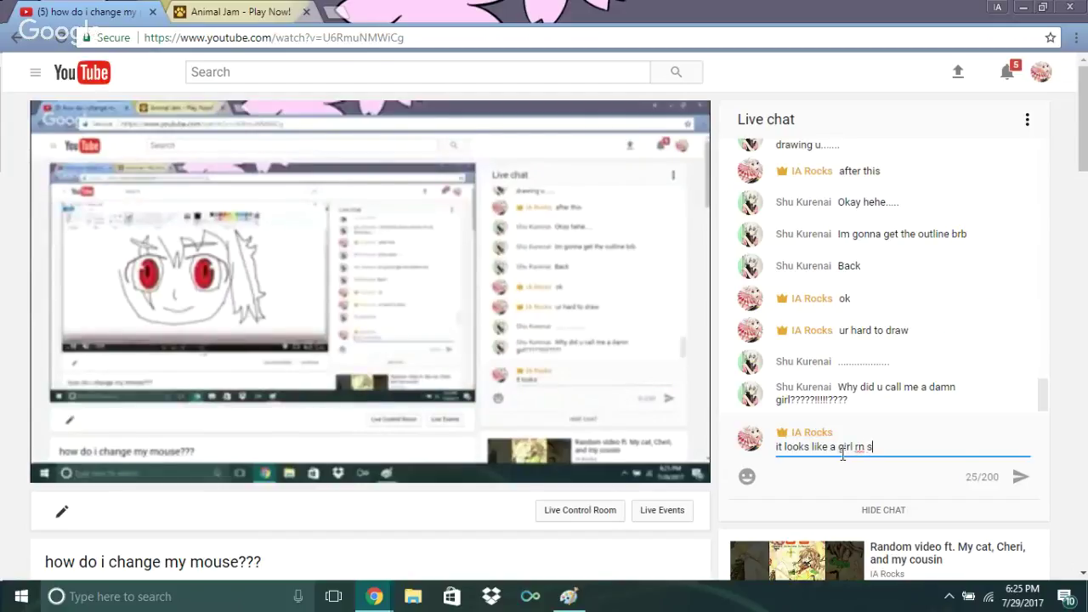
{"action": "type", "text": "orry damn"}
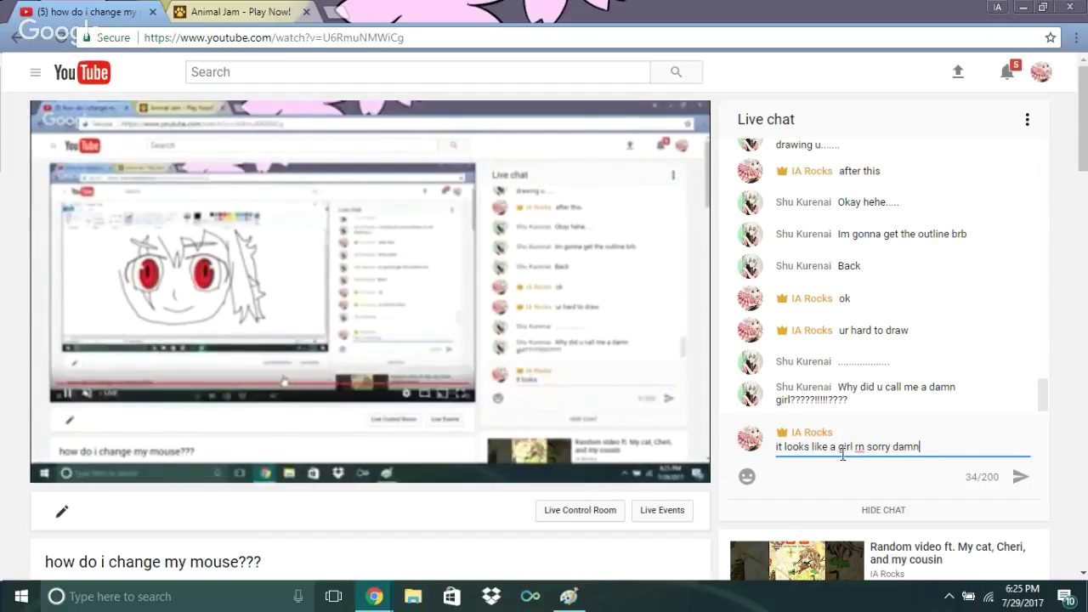
{"action": "key", "text": "Return"}
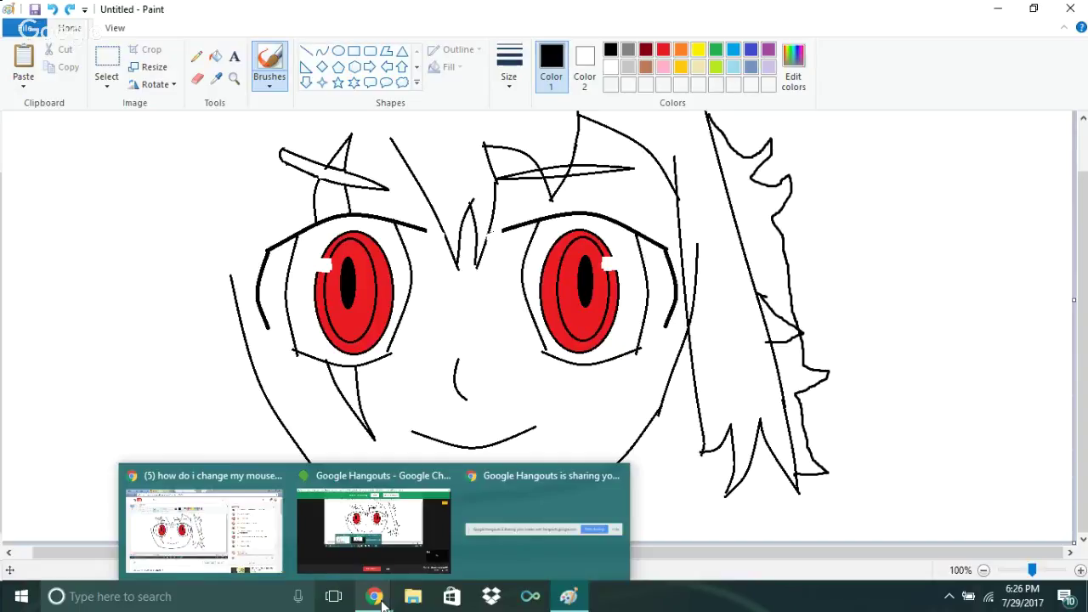
Read the newest replies in the YouTube live chat and return to Paint
{"action": "left_click", "coordinate": [260, 539]}
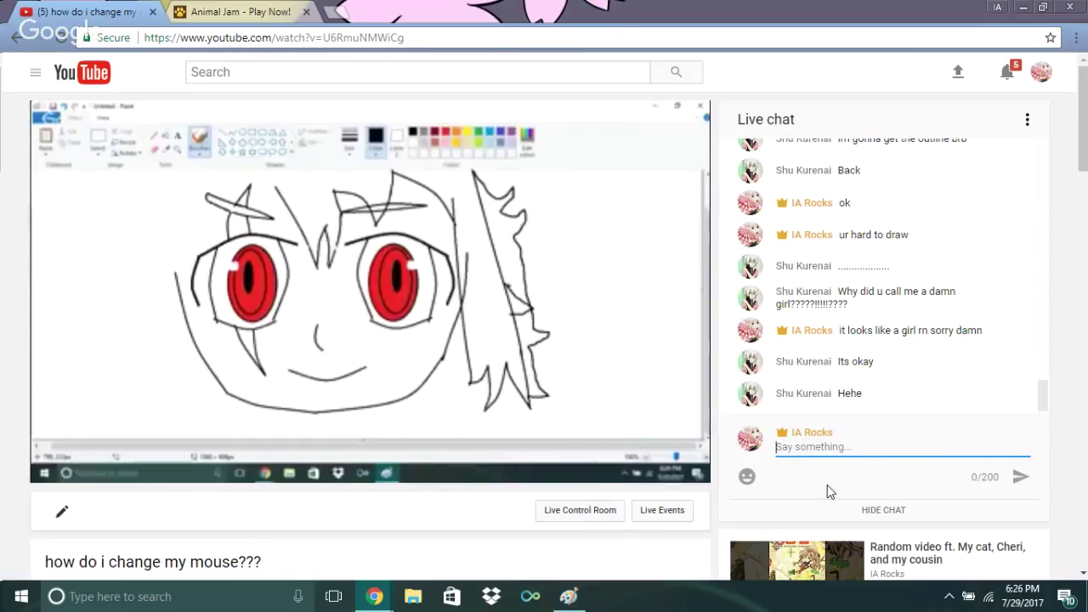
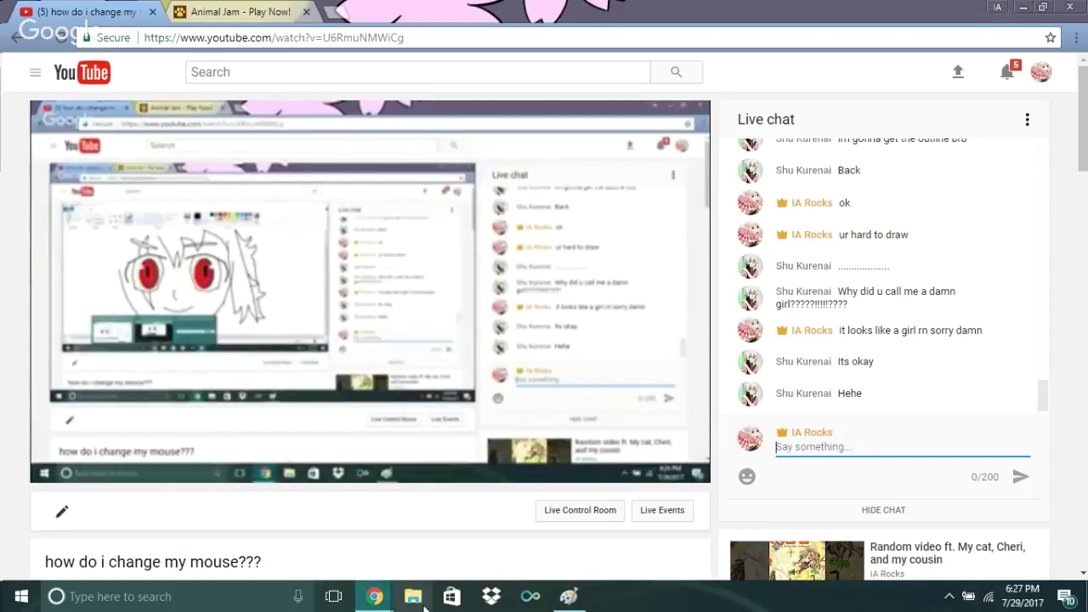
{"action": "left_click", "coordinate": [568, 596]}
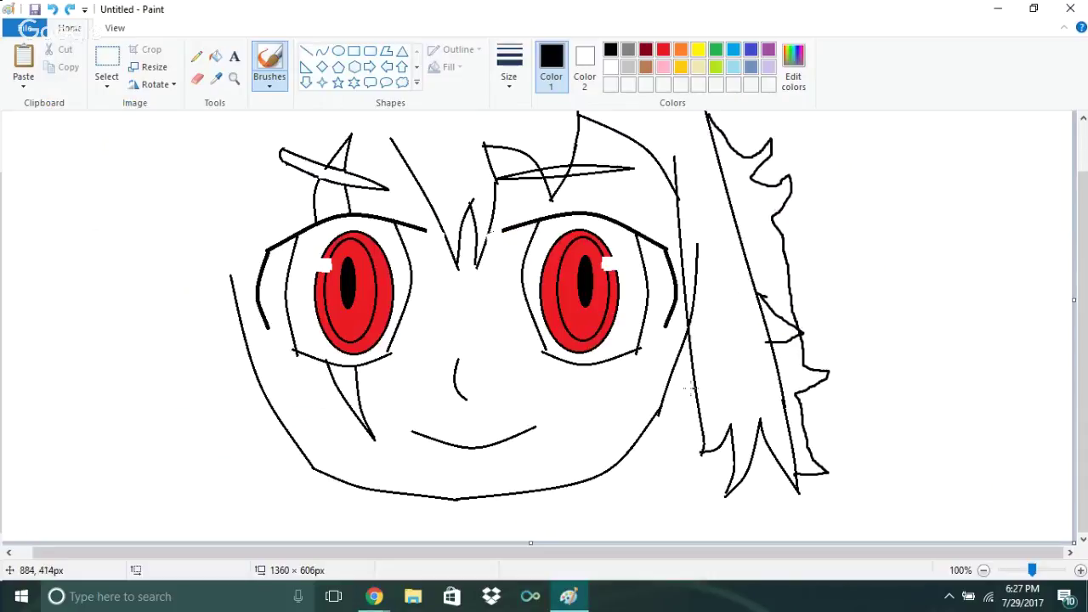
Brush a black hair outline with jagged tips from the right side lock down behind the jaw to the chin line
{"action": "mouse_move", "coordinate": [697, 382]}
{"action": "left_mouse_down"}
{"action": "mouse_move", "coordinate": [629, 508]}
{"action": "mouse_move", "coordinate": [616, 519]}
{"action": "mouse_move", "coordinate": [617, 504]}
{"action": "mouse_move", "coordinate": [587, 480]}
{"action": "left_mouse_up"}
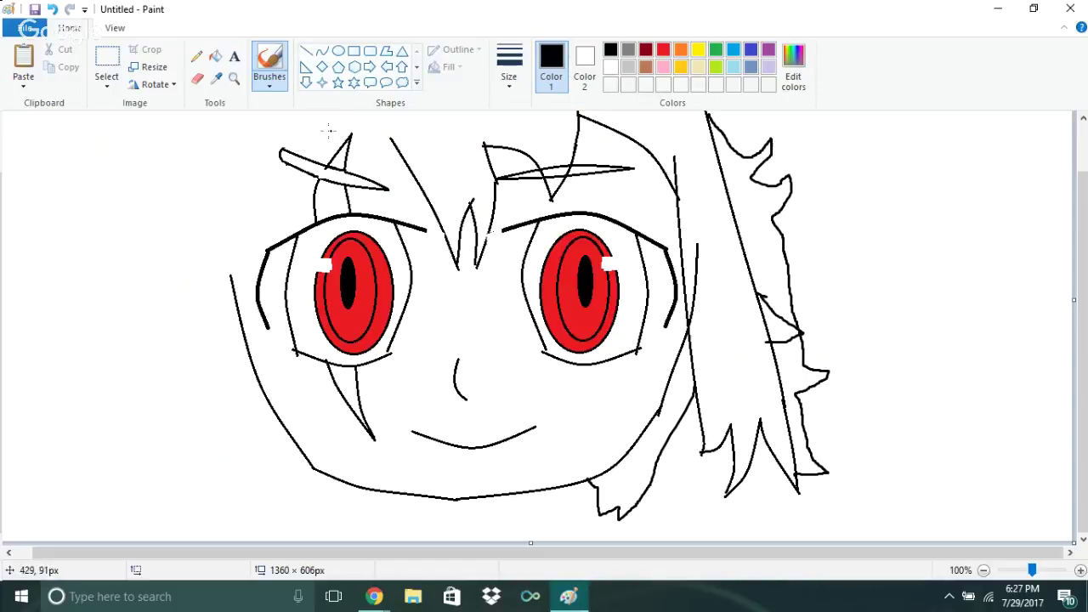
Add a pointed tip to the left fringe with two black curves meeting over the eyebrow, the second about 47 × 75 px
{"action": "left_click", "coordinate": [322, 51]}
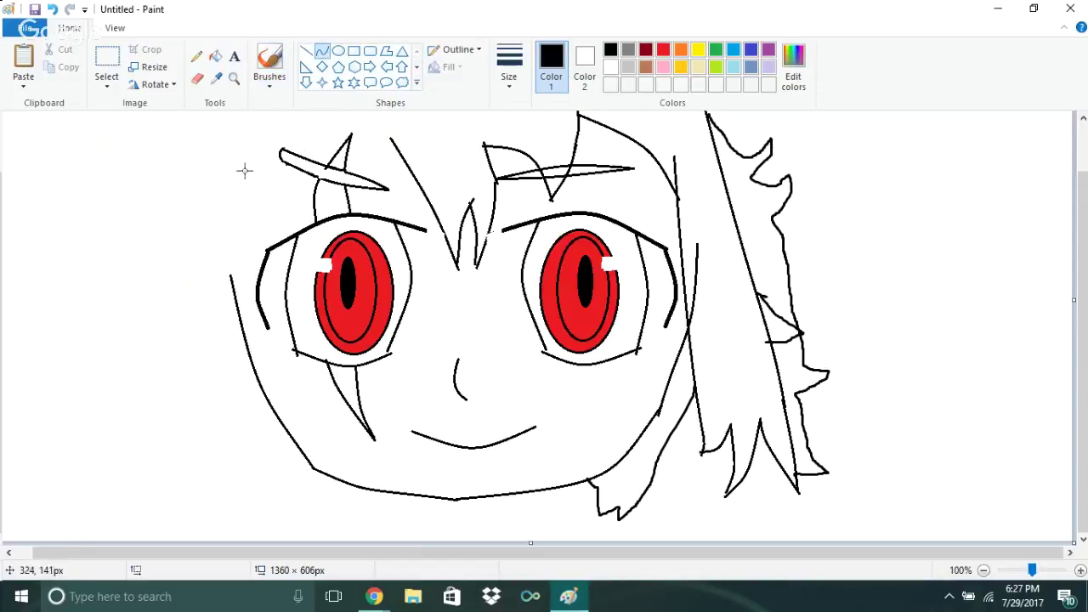
{"action": "left_click_drag", "start_coordinate": [388, 143], "coordinate": [306, 164]}
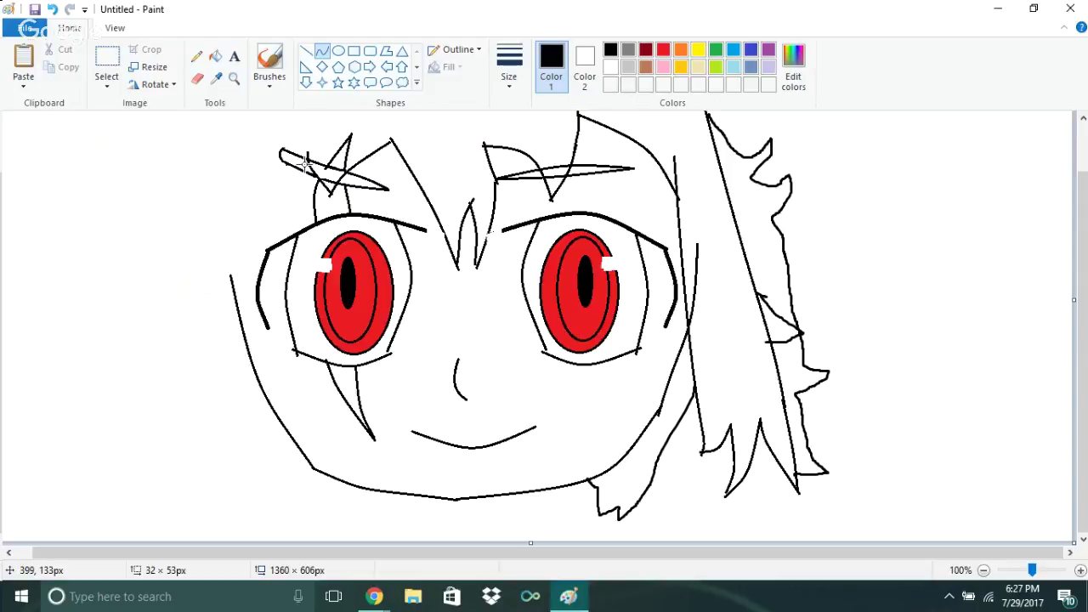
{"action": "left_click_drag", "start_coordinate": [306, 164], "coordinate": [289, 133]}
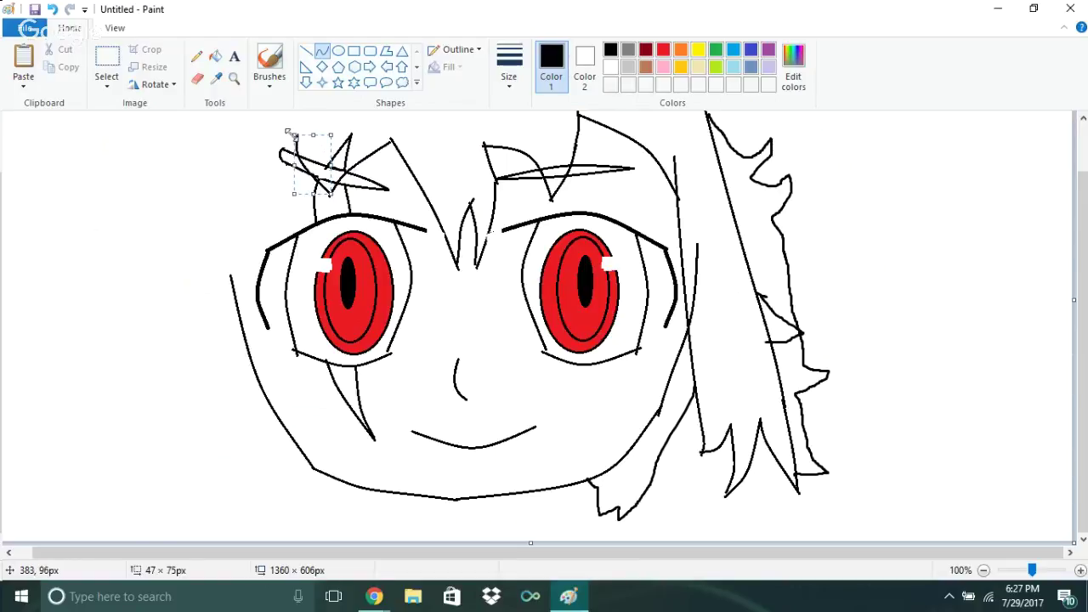
Switch to the YouTube live chat and send the message "im making chibi u!!!"
{"action": "left_click", "coordinate": [253, 162]}
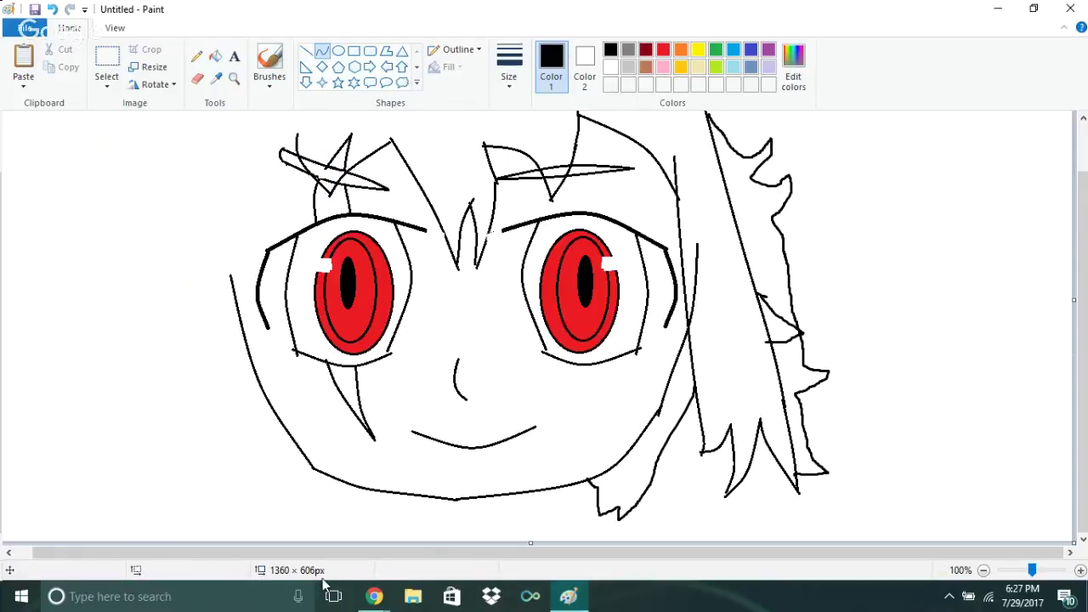
{"action": "mouse_move", "coordinate": [378, 596]}
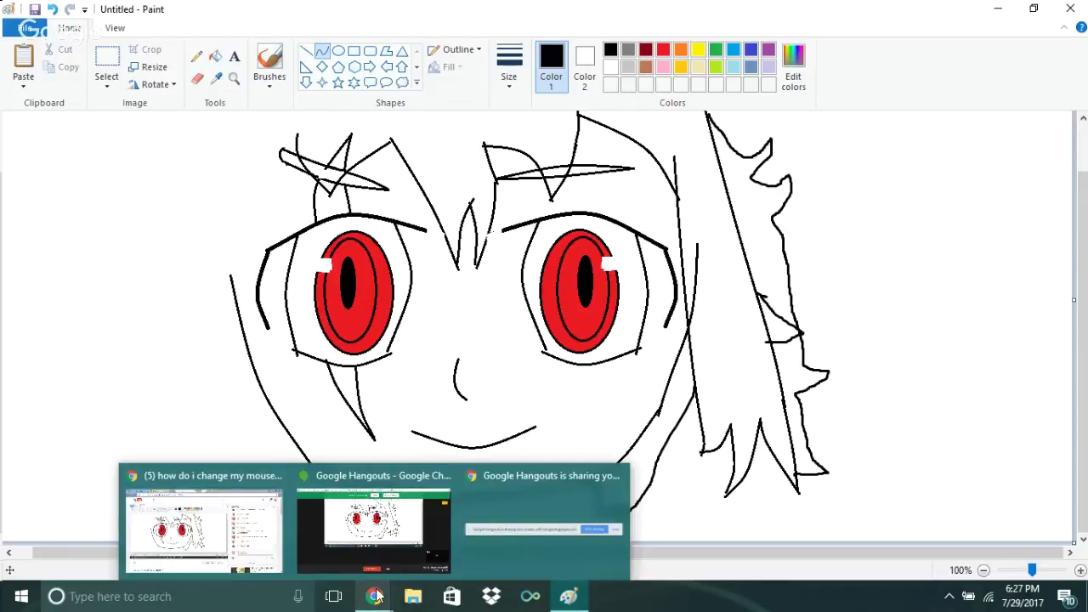
{"action": "left_click", "coordinate": [266, 534]}
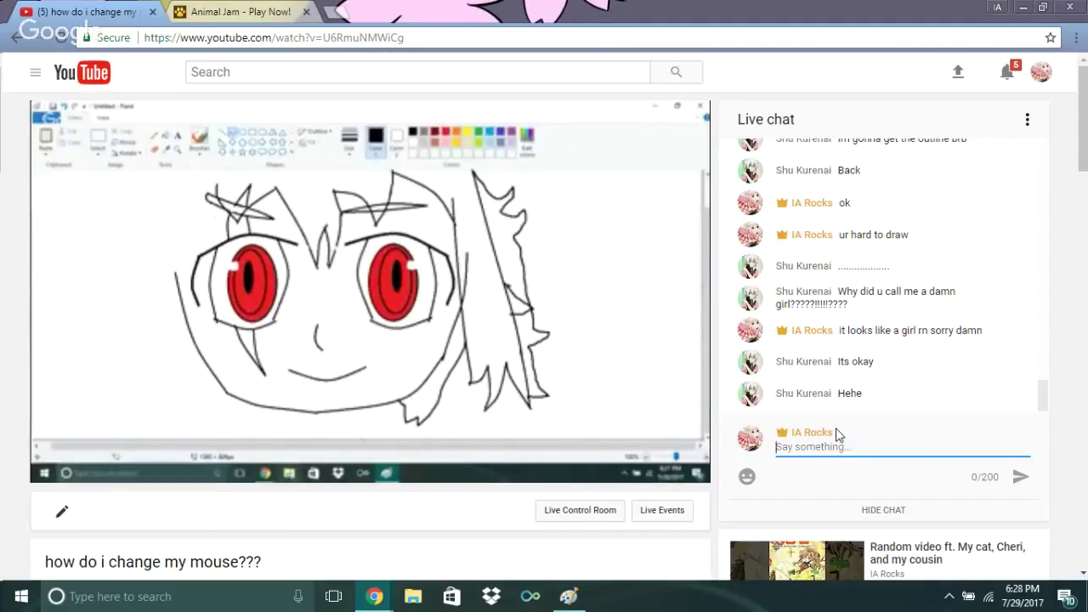
{"action": "type", "text": "im m"}
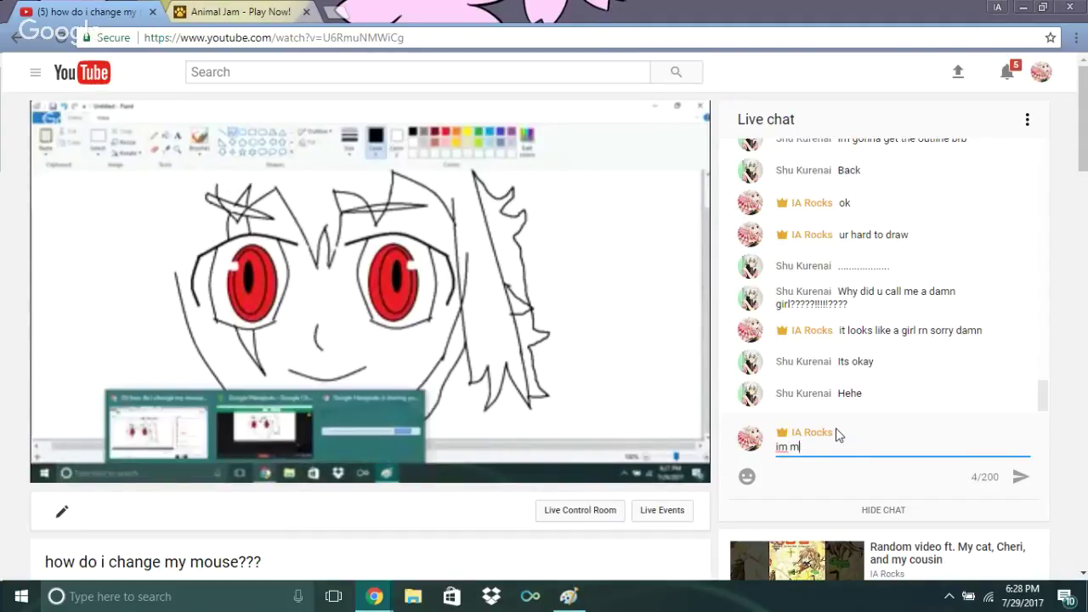
{"action": "type", "text": "aking chibi u1!!"}
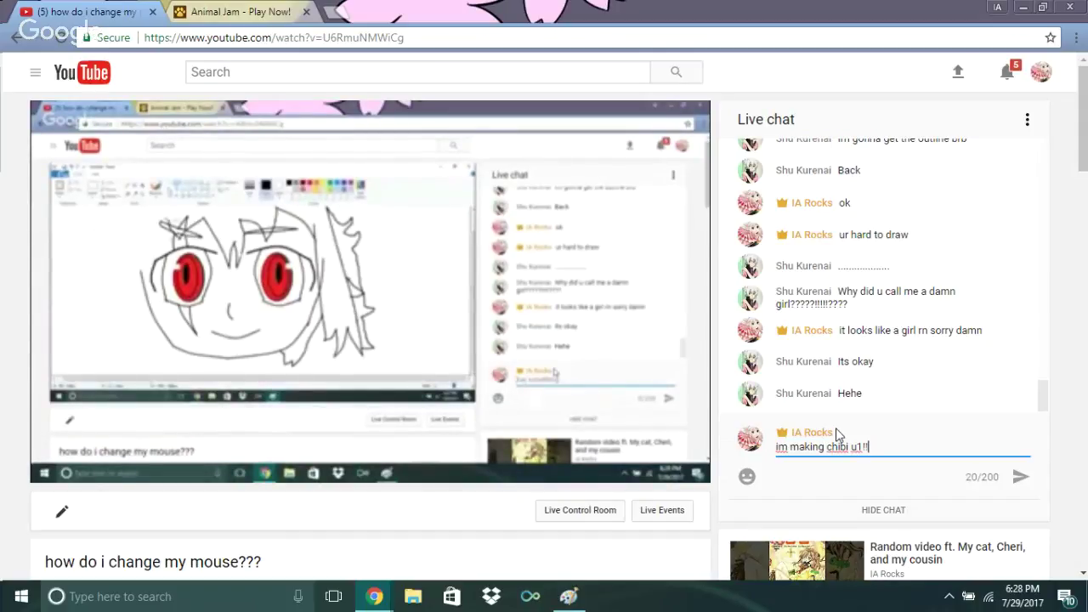
{"action": "key", "text": "BackSpace"}
{"action": "key", "text": "BackSpace"}
{"action": "key", "text": "BackSpace"}
{"action": "type", "text": "!!!"}
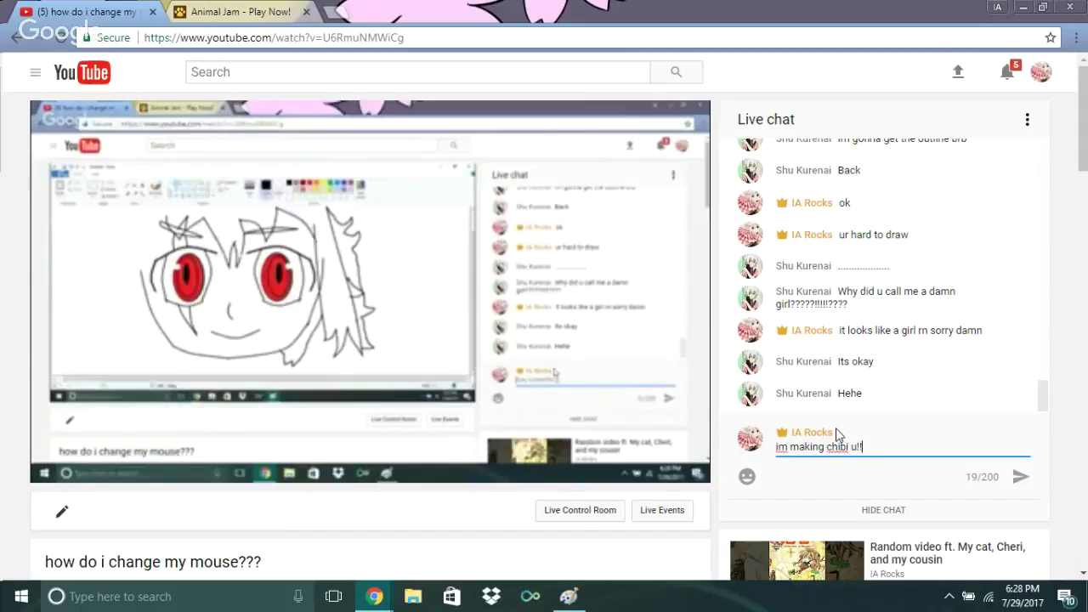
{"action": "key", "text": "Return"}
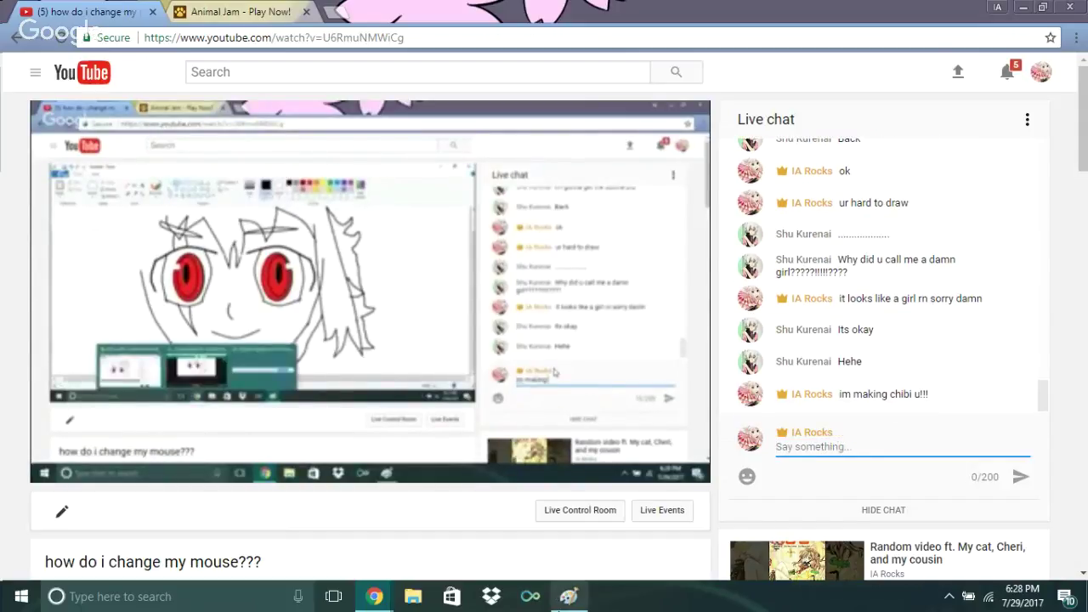
Return to Paint and draw a black curve about 86 × 70 px from the left fringe tip down toward the left temple
{"action": "mouse_move", "coordinate": [569, 596]}
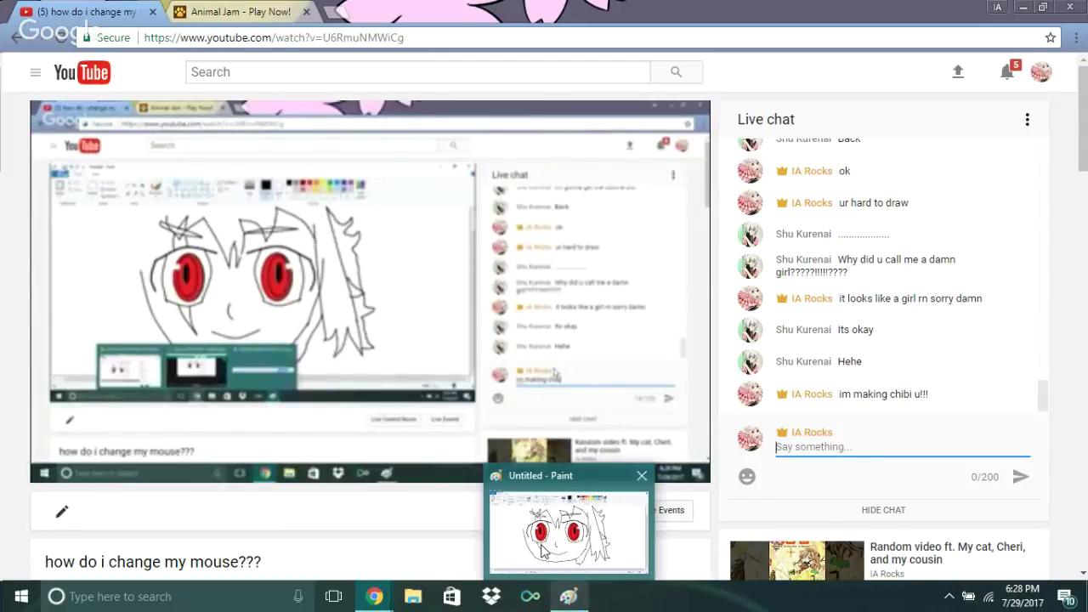
{"action": "left_click", "coordinate": [541, 551]}
{"action": "mouse_move", "coordinate": [289, 138]}
{"action": "left_mouse_down"}
{"action": "mouse_move", "coordinate": [236, 235]}
{"action": "mouse_move", "coordinate": [239, 255]}
{"action": "mouse_move", "coordinate": [238, 212]}
{"action": "mouse_move", "coordinate": [227, 187]}
{"action": "mouse_move", "coordinate": [219, 193]}
{"action": "left_mouse_up"}
{"action": "left_click_drag", "start_coordinate": [243, 134], "coordinate": [238, 159]}
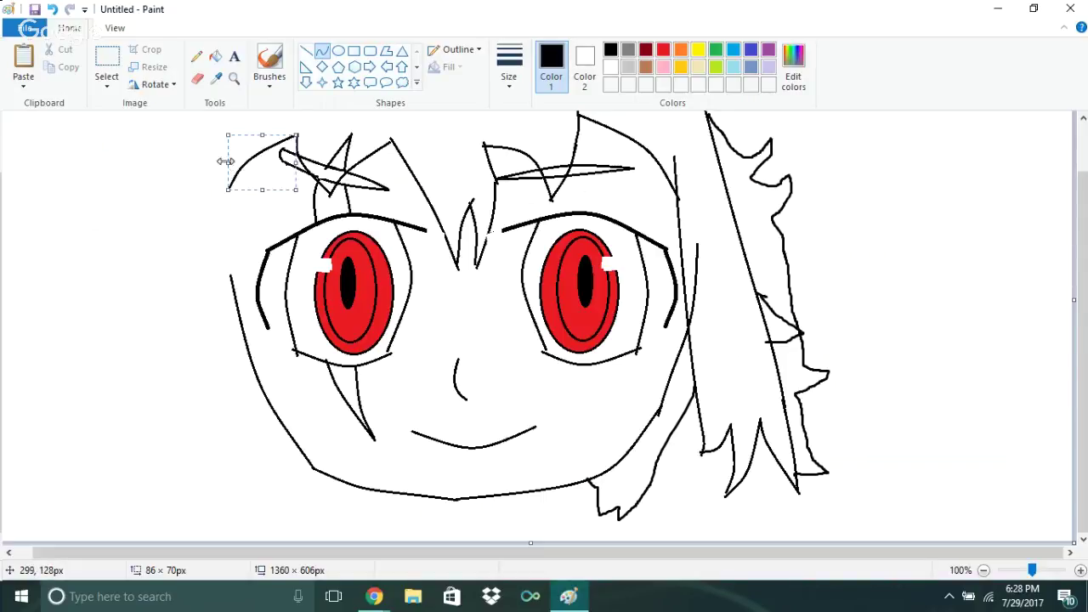
{"action": "left_click", "coordinate": [205, 157]}
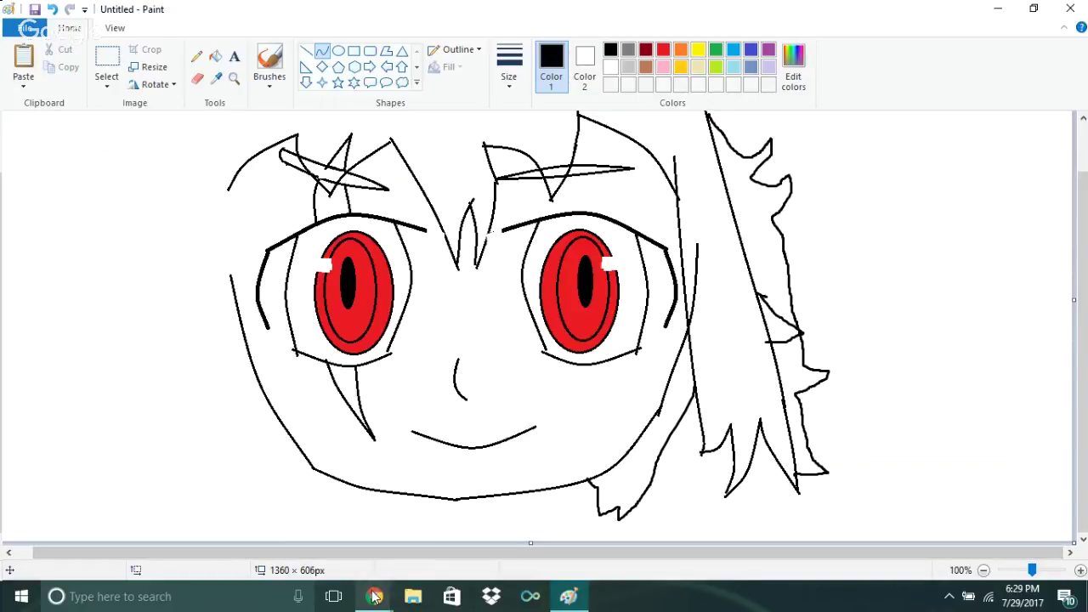
Switch to the YouTube live chat, read the new replies and send the message "life is 42"
{"action": "mouse_move", "coordinate": [370, 596]}
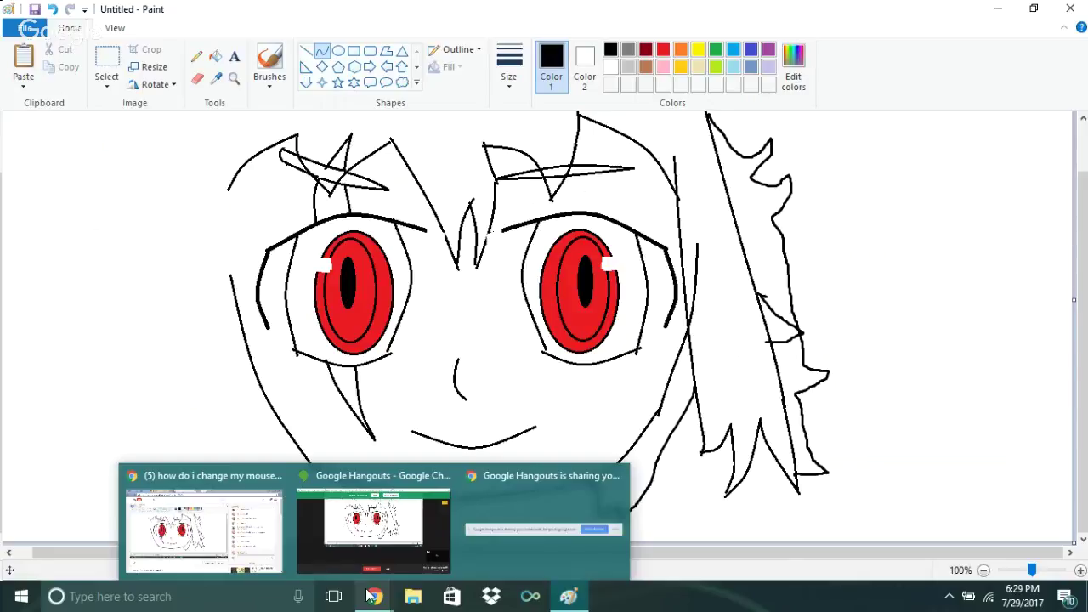
{"action": "left_click", "coordinate": [200, 535]}
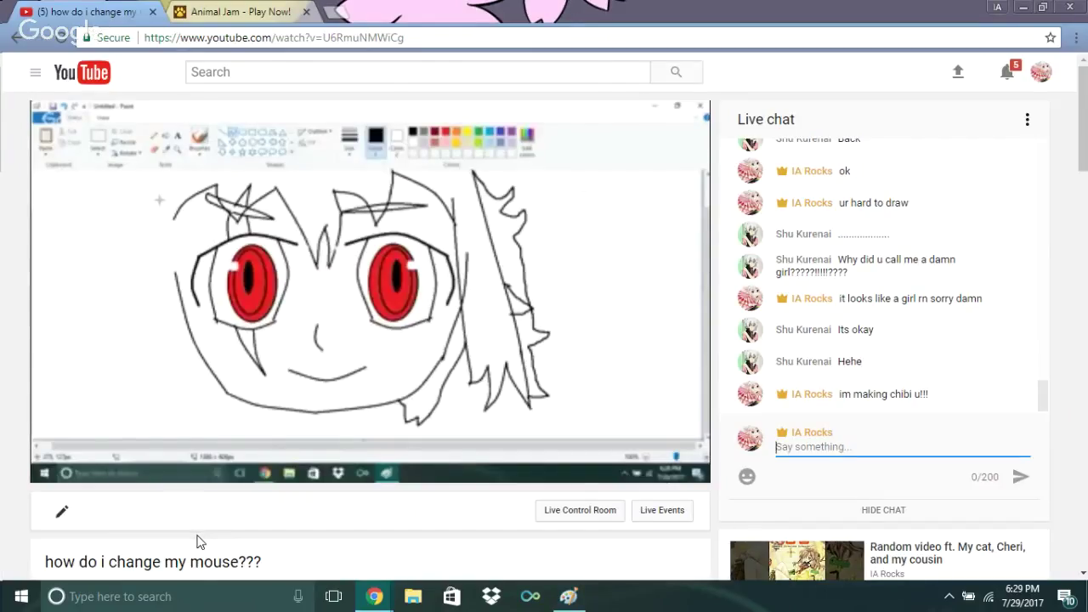
{"action": "mouse_move", "coordinate": [240, 478]}
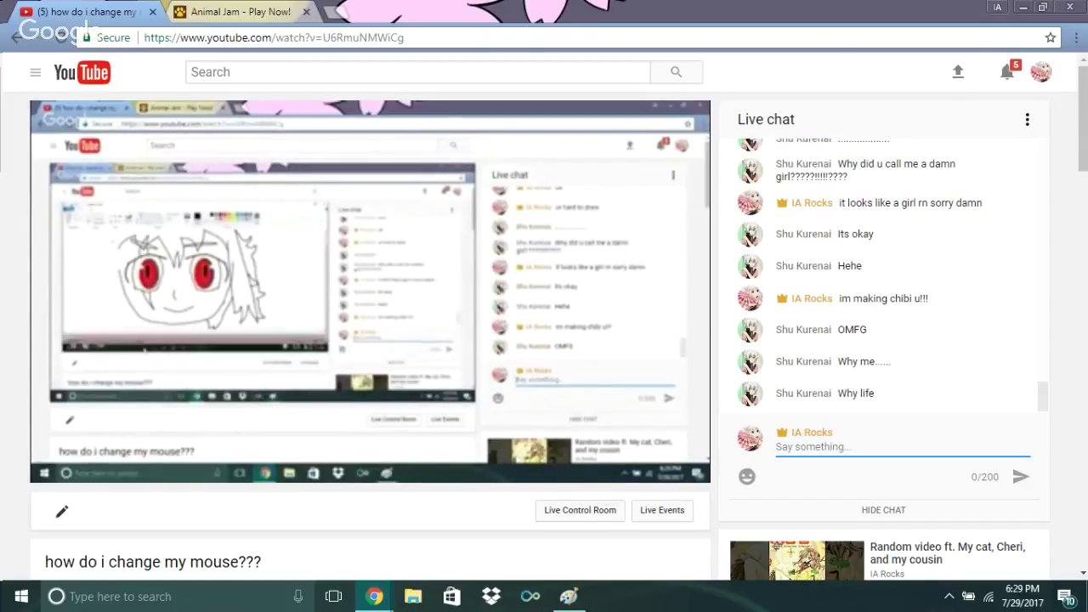
{"action": "type", "text": "I "}
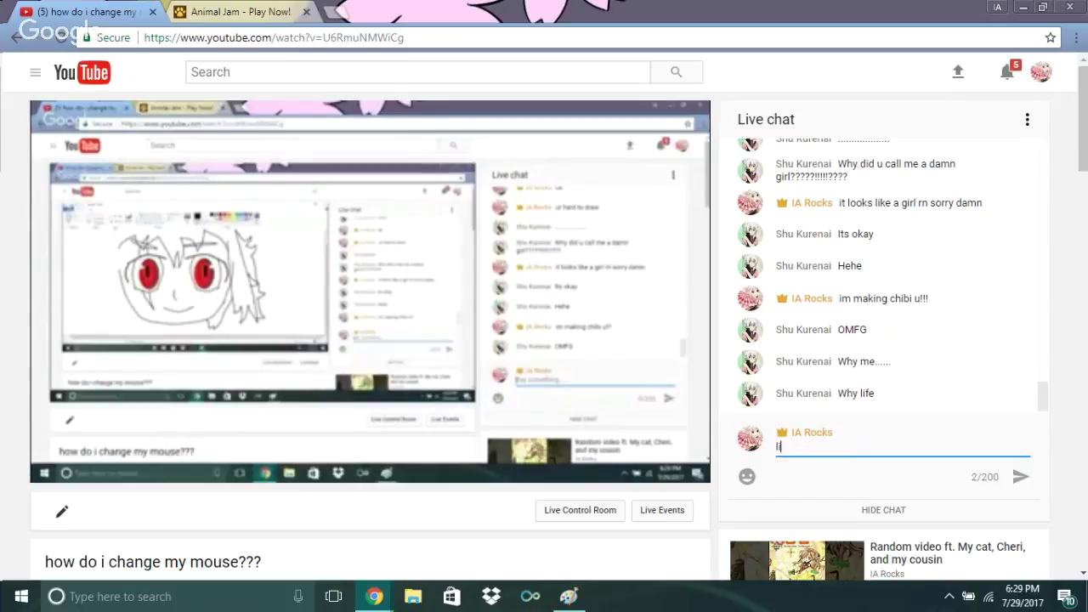
{"action": "type", "text": "fe is 4"}
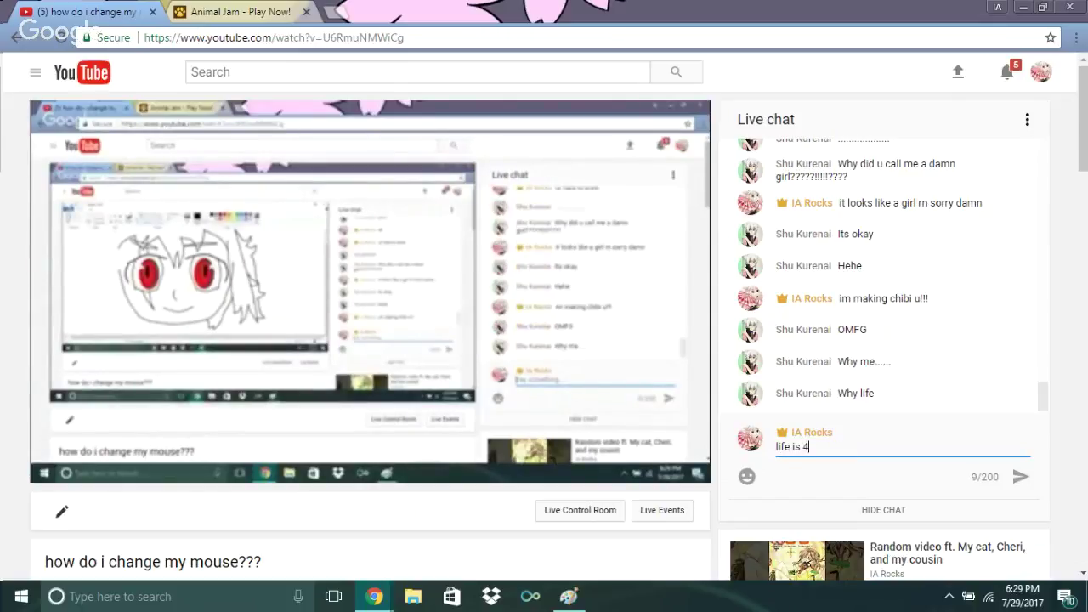
{"action": "type", "text": "2"}
{"action": "key", "text": "Return"}
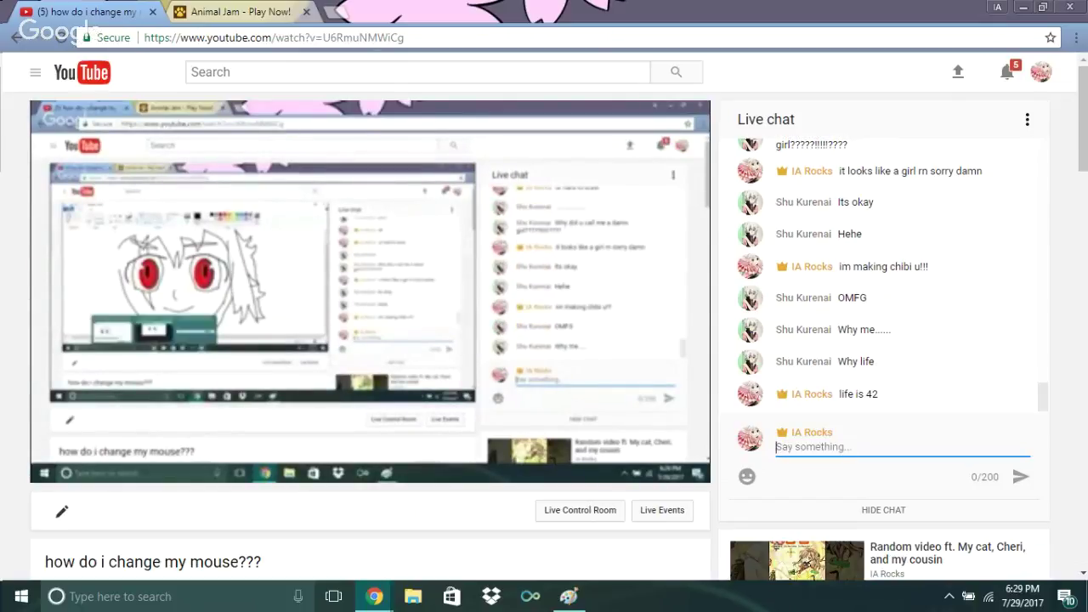
Send the message "......................." in the YouTube live chat
{"action": "left_click", "coordinate": [324, 14]}
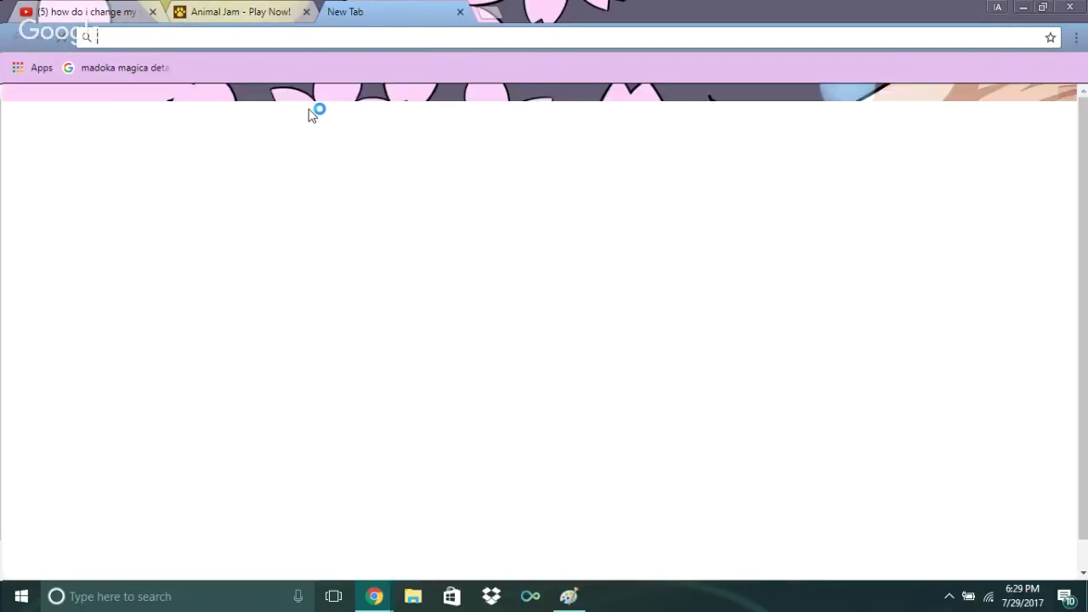
{"action": "type", "text": "w"}
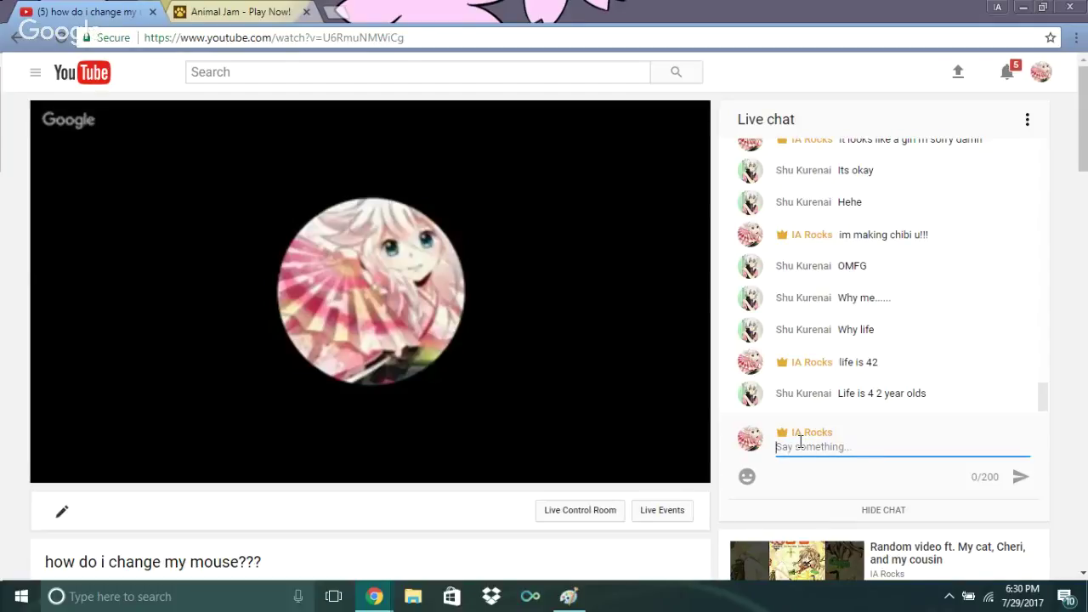
{"action": "type", "text": "......................."}
{"action": "key", "text": "Return"}
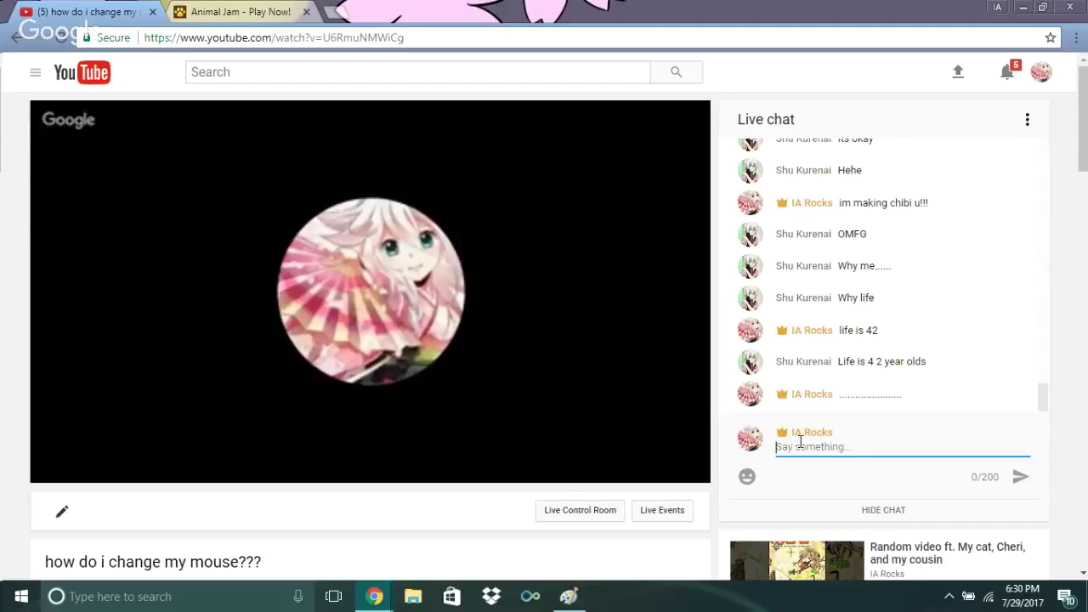
Return to Paint and draw a long, nearly vertical black hair line down the left side of the face to chin level
{"action": "mouse_move", "coordinate": [571, 596]}
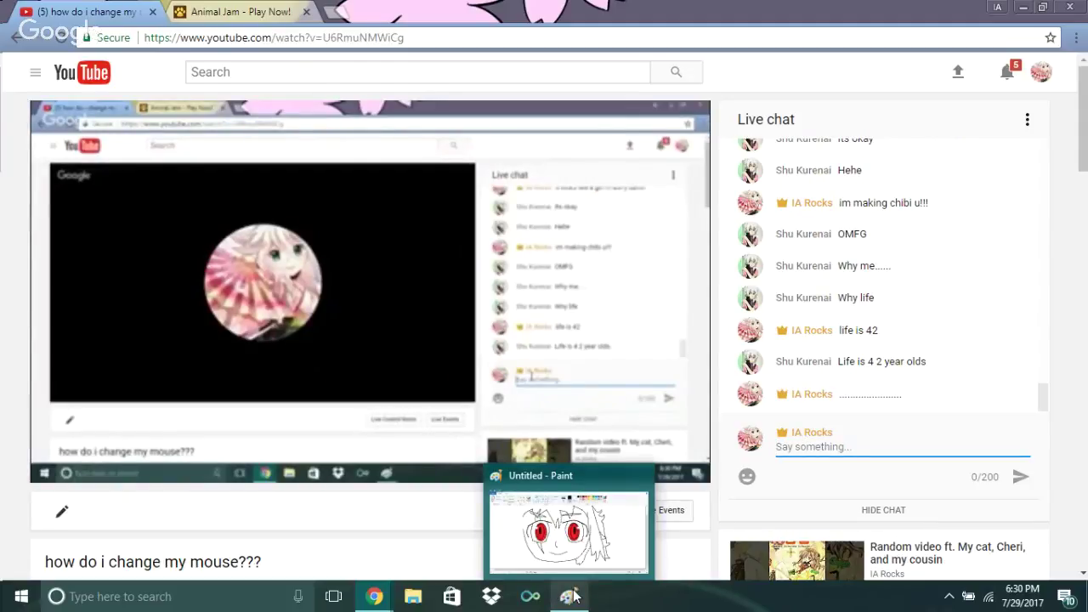
{"action": "left_click", "coordinate": [571, 596]}
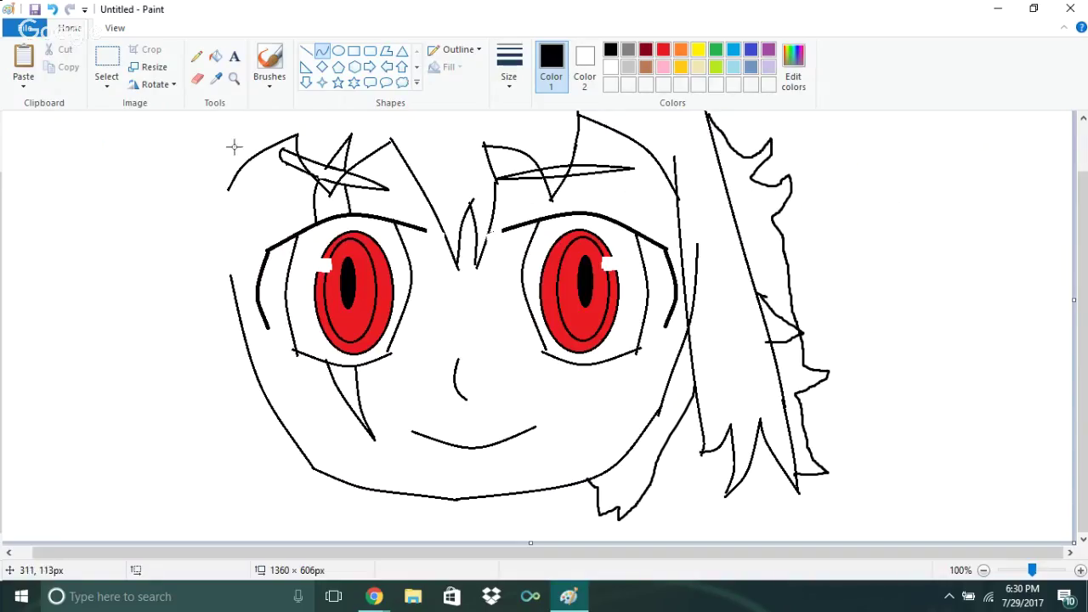
{"action": "mouse_move", "coordinate": [235, 143]}
{"action": "left_mouse_down"}
{"action": "mouse_move", "coordinate": [221, 453]}
{"action": "mouse_move", "coordinate": [224, 441]}
{"action": "mouse_move", "coordinate": [200, 438]}
{"action": "mouse_move", "coordinate": [211, 449]}
{"action": "mouse_move", "coordinate": [175, 422]}
{"action": "mouse_move", "coordinate": [216, 455]}
{"action": "mouse_move", "coordinate": [195, 456]}
{"action": "mouse_move", "coordinate": [236, 464]}
{"action": "left_mouse_up"}
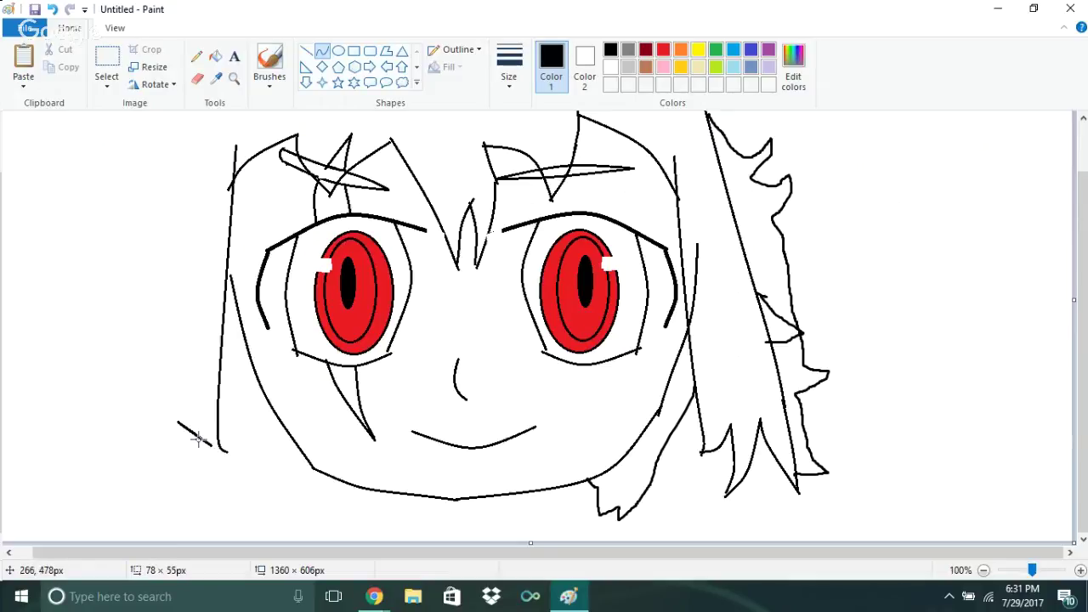
Delete the stray stroke at the left hair line's lower end and draw a black curve rising outward to a point instead
{"action": "right_click", "coordinate": [207, 445]}
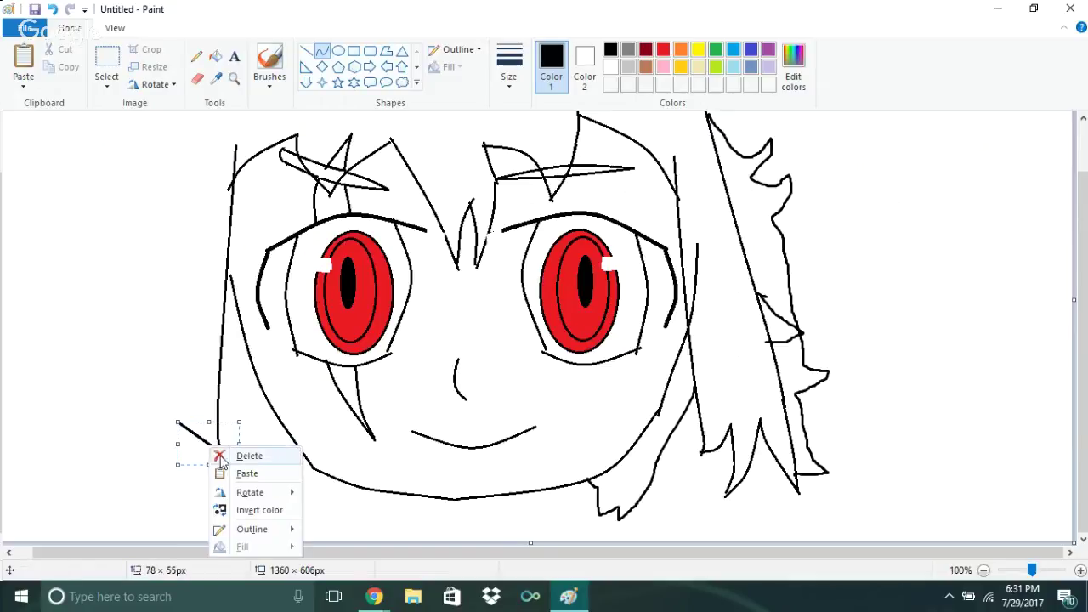
{"action": "left_click", "coordinate": [226, 457]}
{"action": "left_click_drag", "start_coordinate": [225, 457], "coordinate": [174, 430]}
{"action": "mouse_move", "coordinate": [193, 448]}
{"action": "left_mouse_down"}
{"action": "mouse_move", "coordinate": [176, 456]}
{"action": "mouse_move", "coordinate": [195, 454]}
{"action": "mouse_move", "coordinate": [184, 444]}
{"action": "left_mouse_up"}
{"action": "left_click_drag", "start_coordinate": [176, 410], "coordinate": [177, 410]}
{"action": "key", "text": "ctrl+z"}
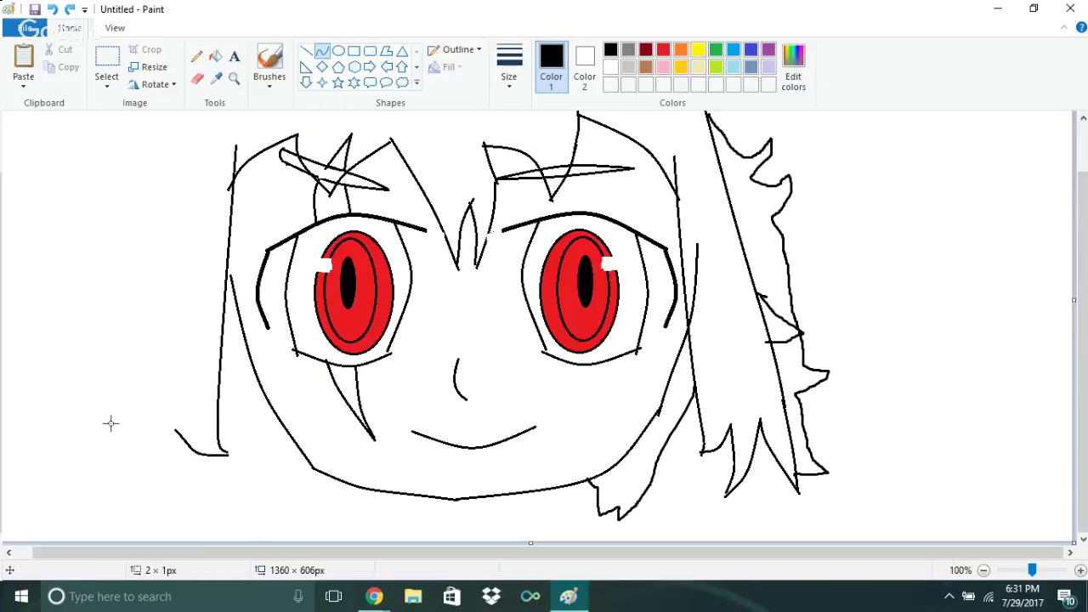
Extend the left lock's lower edge with two black curves meeting in a downward tip, about 27 × 79 px and 63 × 89 px
{"action": "left_click_drag", "start_coordinate": [175, 426], "coordinate": [154, 474]}
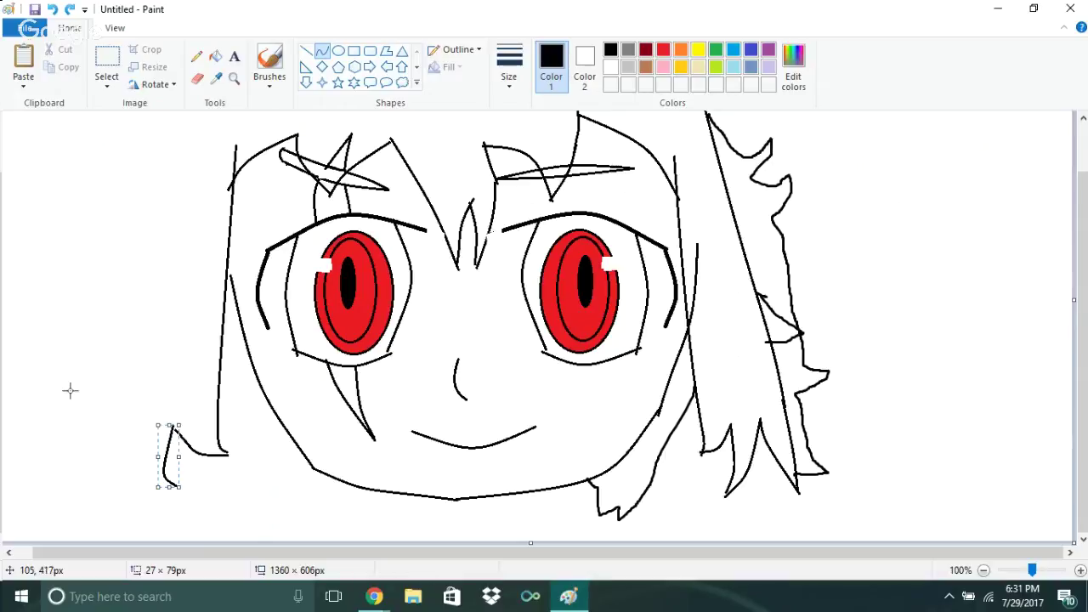
{"action": "left_click_drag", "start_coordinate": [151, 420], "coordinate": [154, 425]}
{"action": "left_click", "coordinate": [155, 405]}
{"action": "key", "text": "ctrl+z"}
{"action": "mouse_move", "coordinate": [180, 489]}
{"action": "left_mouse_down"}
{"action": "mouse_move", "coordinate": [133, 479]}
{"action": "mouse_move", "coordinate": [127, 449]}
{"action": "mouse_move", "coordinate": [141, 461]}
{"action": "mouse_move", "coordinate": [141, 491]}
{"action": "mouse_move", "coordinate": [127, 485]}
{"action": "mouse_move", "coordinate": [115, 442]}
{"action": "mouse_move", "coordinate": [117, 452]}
{"action": "mouse_move", "coordinate": [128, 416]}
{"action": "left_mouse_up"}
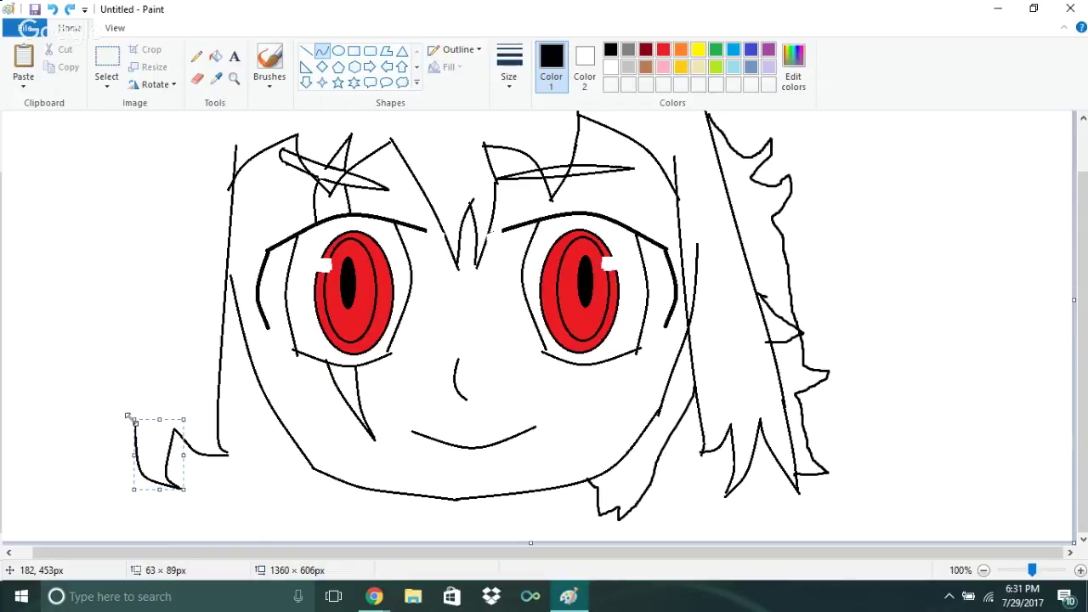
{"action": "left_click", "coordinate": [135, 392]}
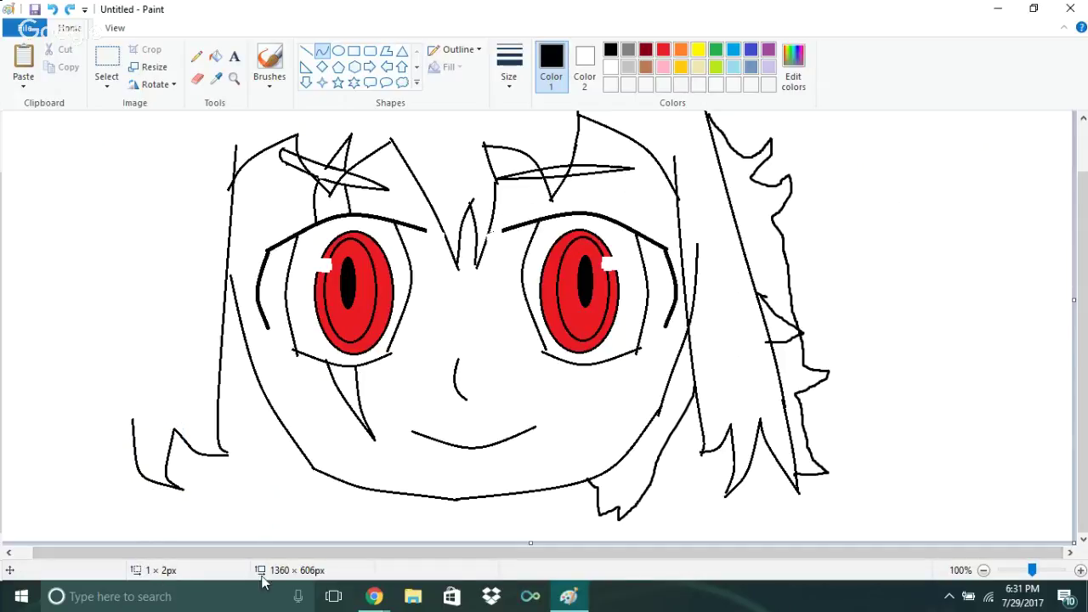
Switch to the YouTube live chat and send the messages "ill brb im starving" and "hehe"
{"action": "mouse_move", "coordinate": [374, 602]}
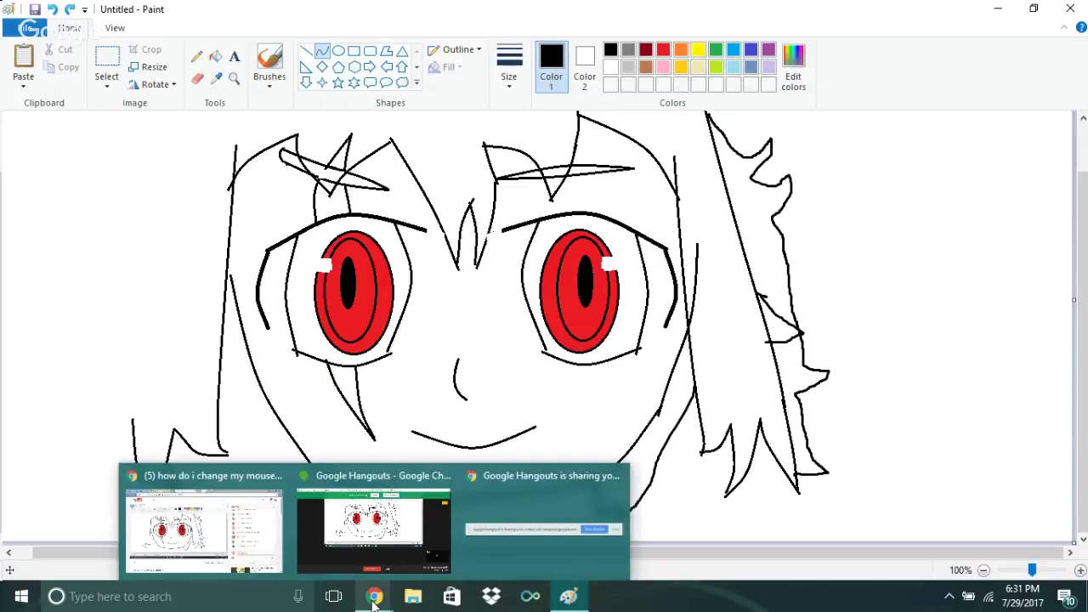
{"action": "left_click", "coordinate": [238, 544]}
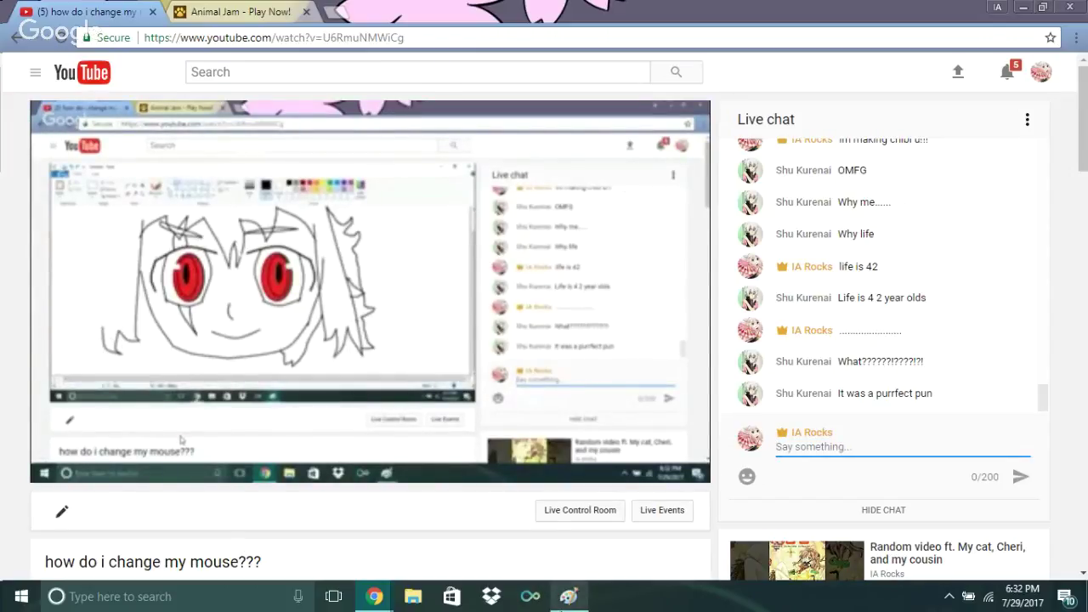
{"action": "mouse_move", "coordinate": [569, 596]}
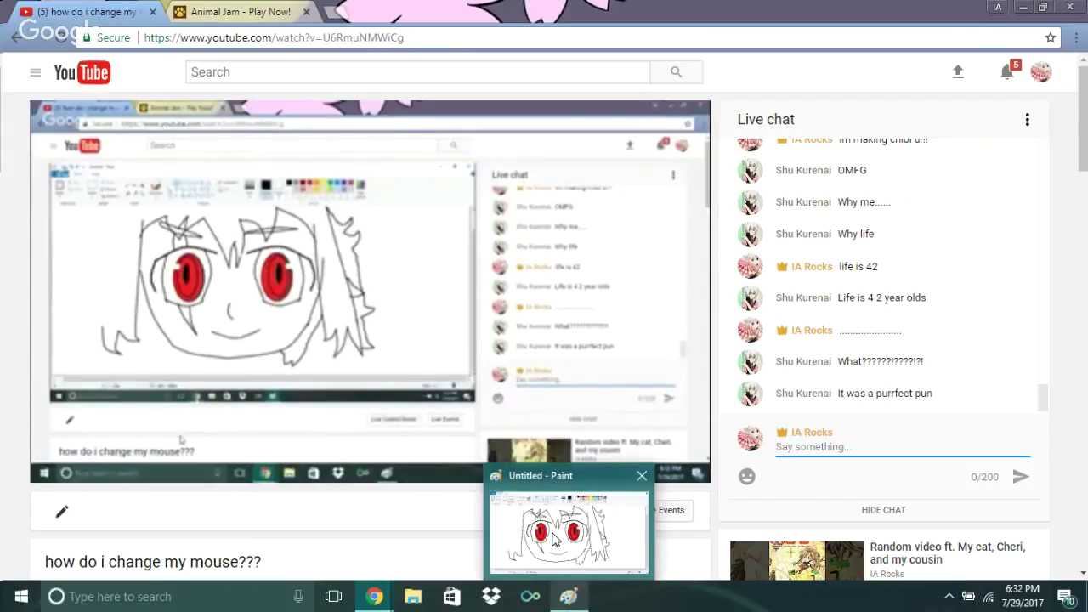
{"action": "mouse_move", "coordinate": [559, 517]}
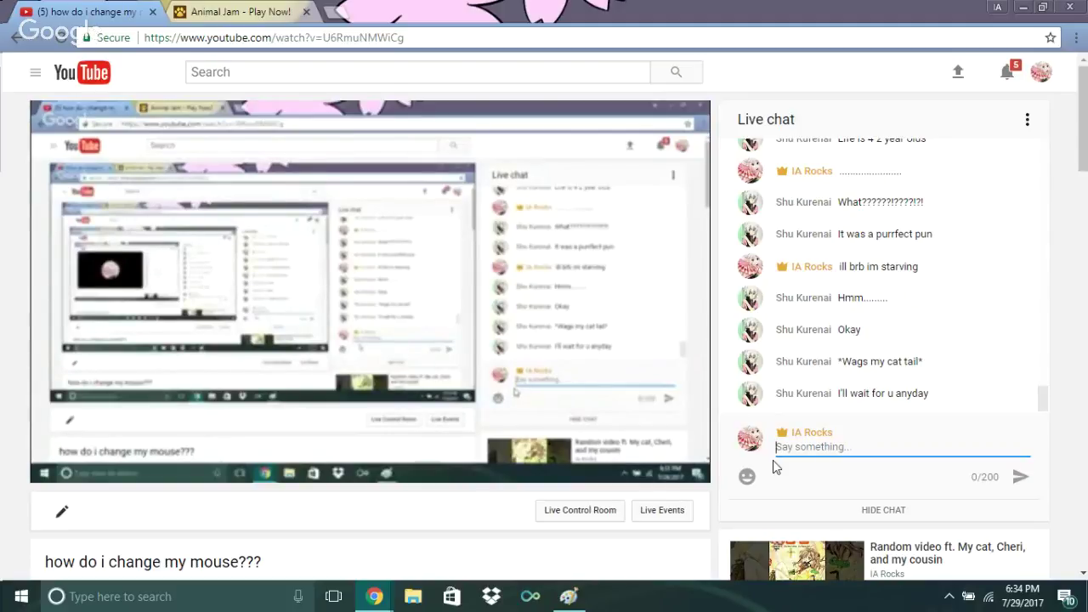
{"action": "type", "text": "hehe"}
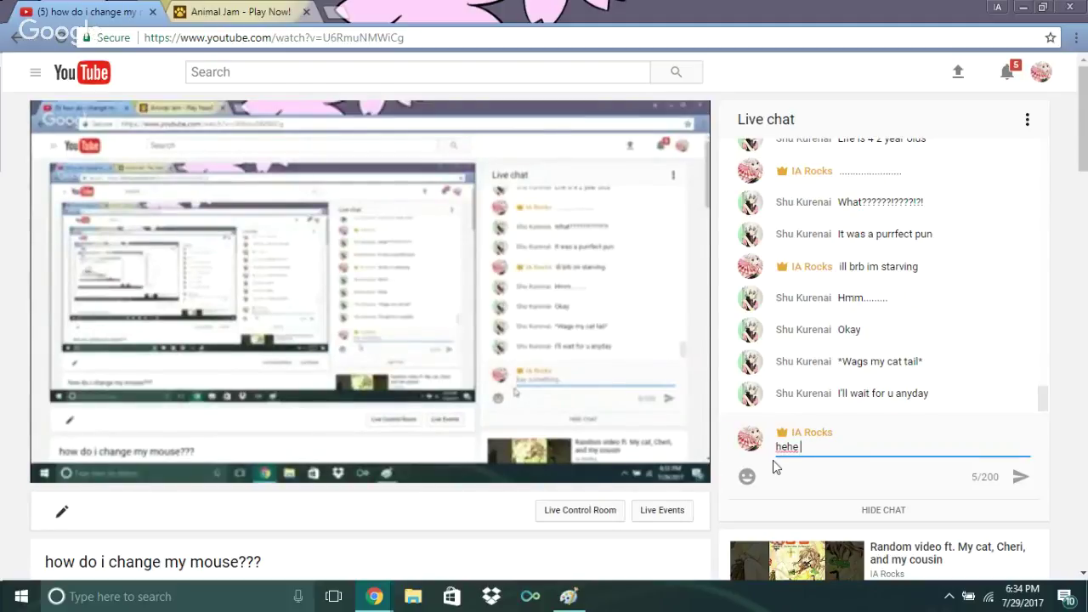
{"action": "key", "text": "Return"}
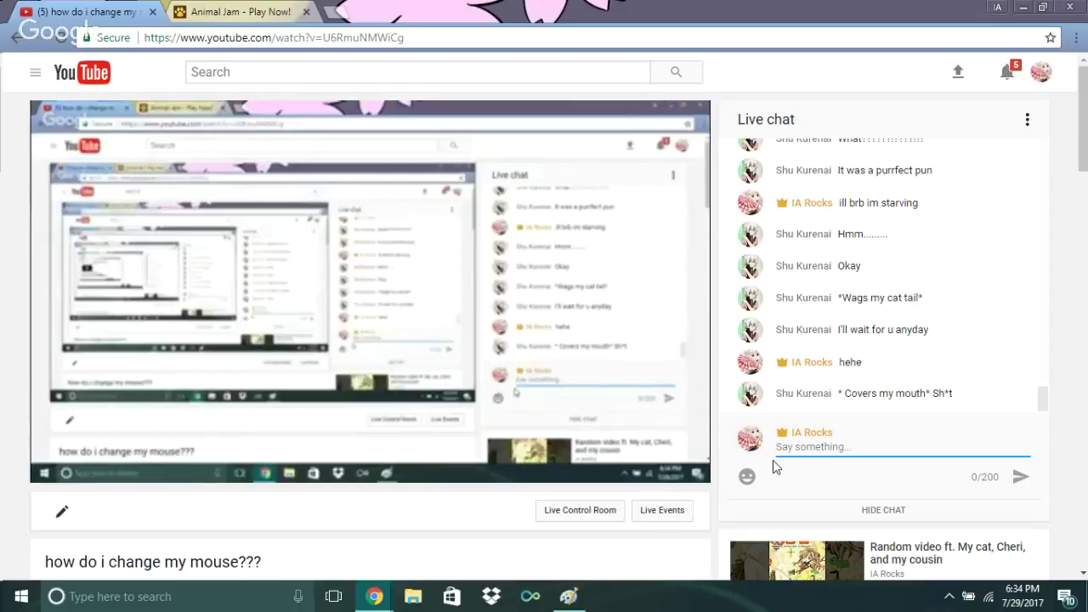
Send the message "u cant hide it" in the YouTube live chat
{"action": "type", "text": "u cant "}
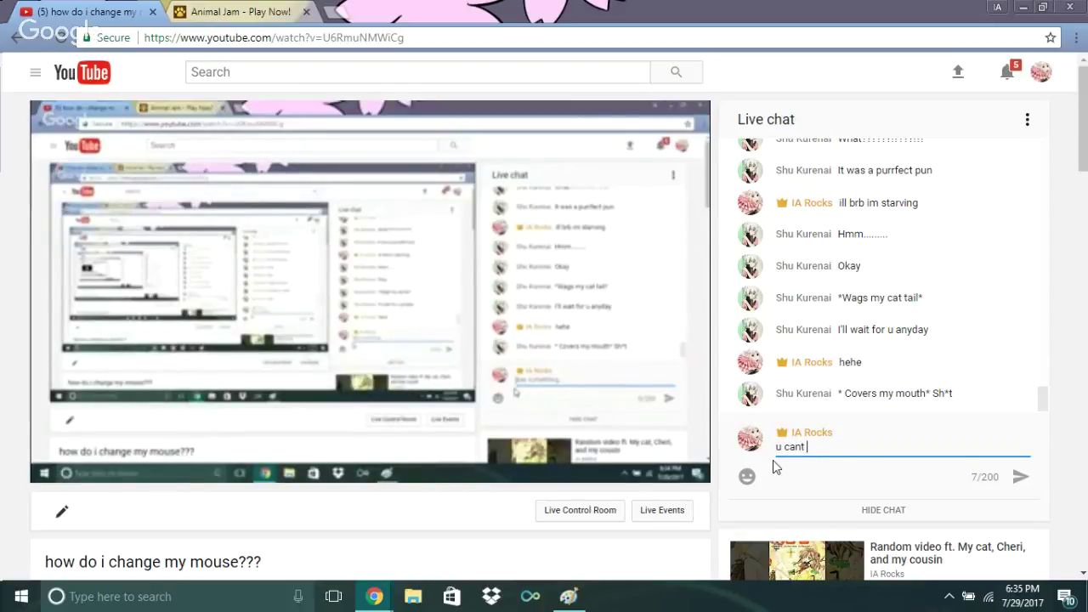
{"action": "type", "text": "hide i"}
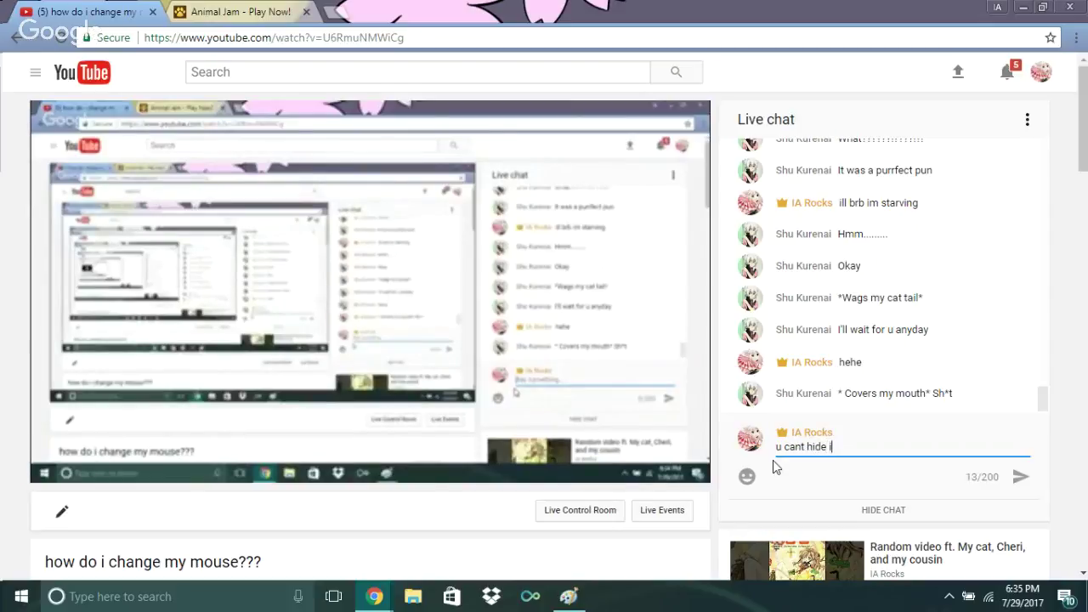
{"action": "type", "text": "t"}
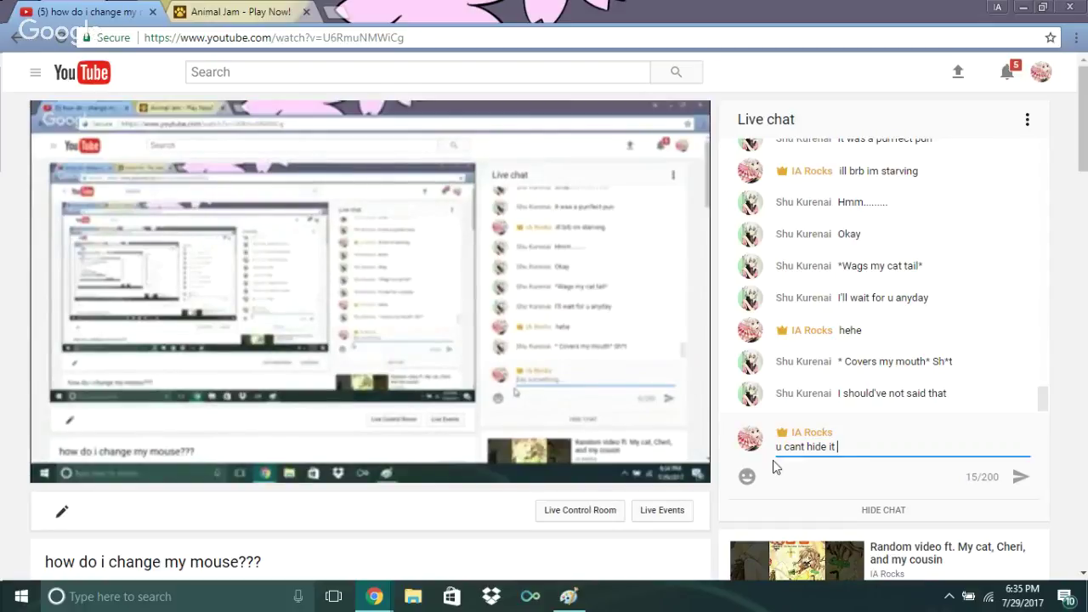
{"action": "key", "text": "Return"}
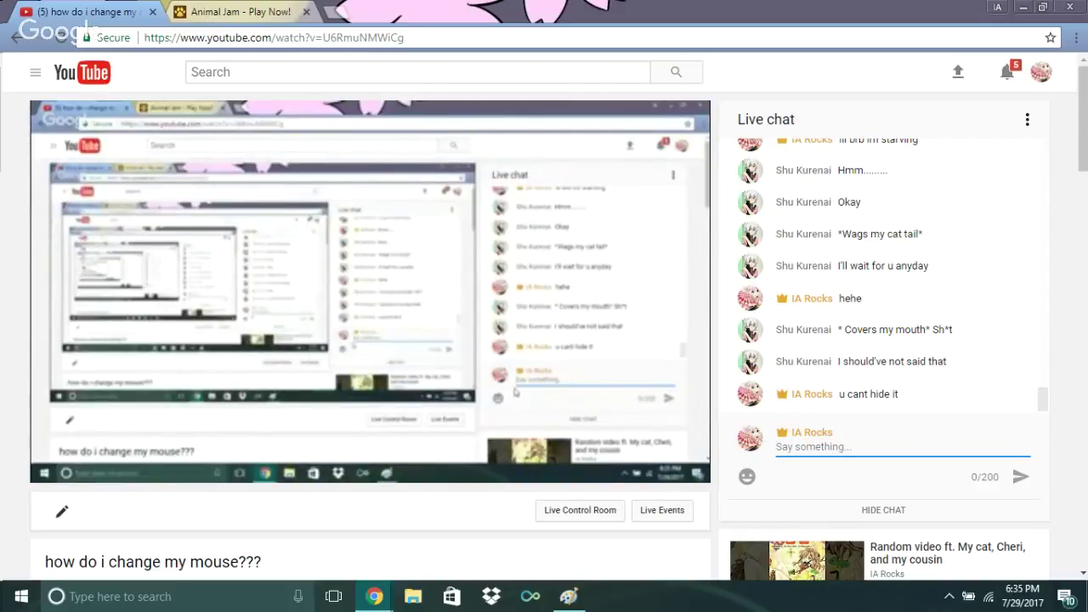
Return to Paint and draw black curves forming a downward spike at the left lock's outer lower corner, undoing the extra stroke above it
{"action": "mouse_move", "coordinate": [557, 599]}
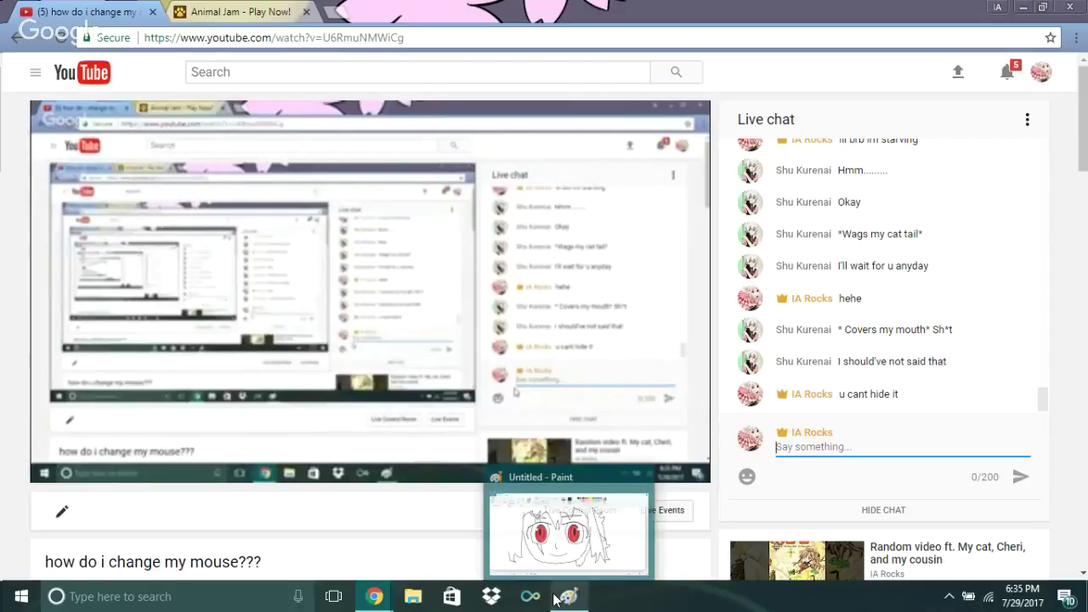
{"action": "left_click", "coordinate": [544, 551]}
{"action": "left_click_drag", "start_coordinate": [132, 427], "coordinate": [81, 465]}
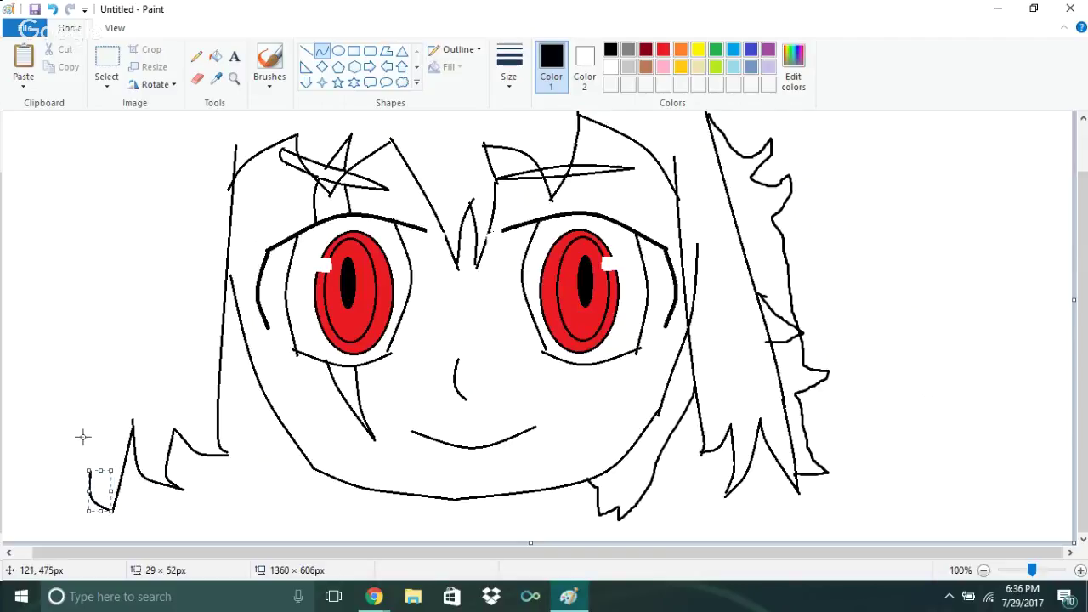
{"action": "mouse_move", "coordinate": [81, 468]}
{"action": "left_mouse_down"}
{"action": "mouse_move", "coordinate": [82, 431]}
{"action": "mouse_move", "coordinate": [82, 461]}
{"action": "left_mouse_up"}
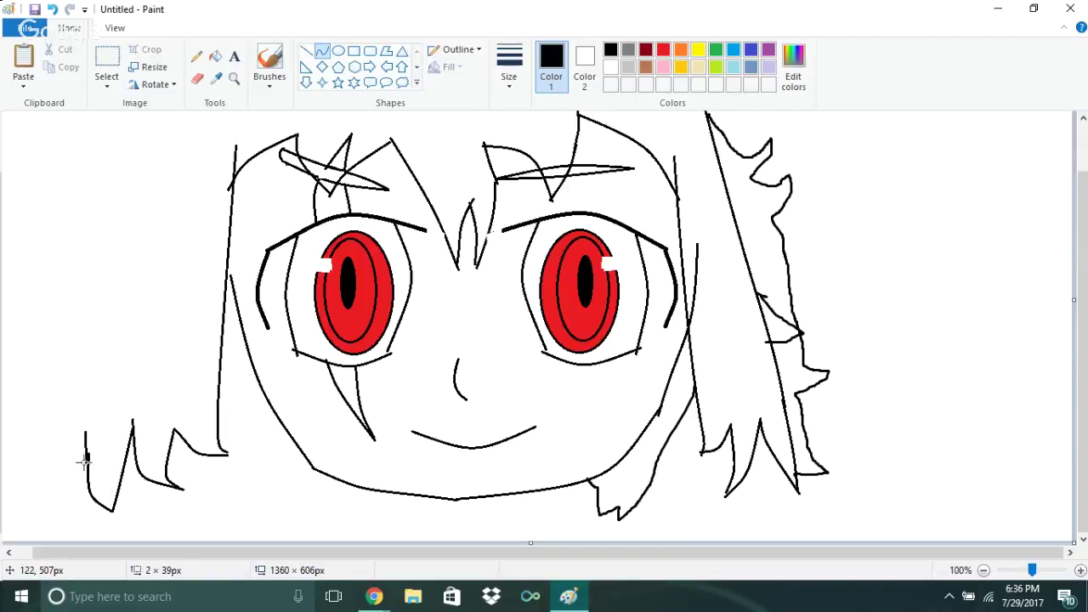
{"action": "key", "text": "ctrl+z"}
Draw a long, slanted black line about 85 × 436 px upward from the outer spike as the left lock's edge, and undo the stray dot
{"action": "mouse_move", "coordinate": [84, 457]}
{"action": "left_mouse_down"}
{"action": "mouse_move", "coordinate": [149, 111]}
{"action": "mouse_move", "coordinate": [123, 212]}
{"action": "left_mouse_up"}
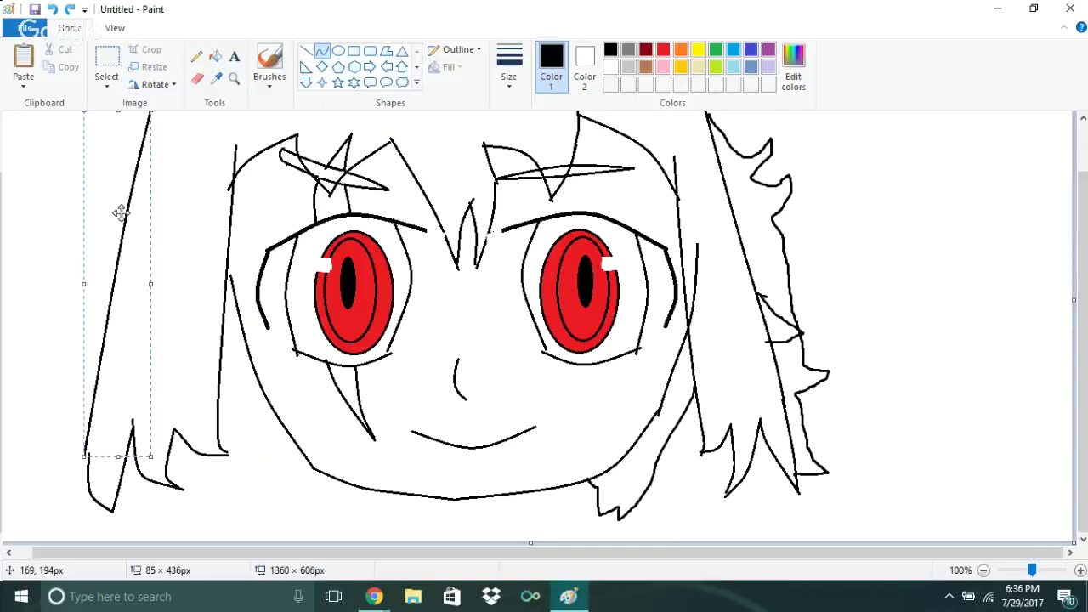
{"action": "left_click", "coordinate": [65, 236]}
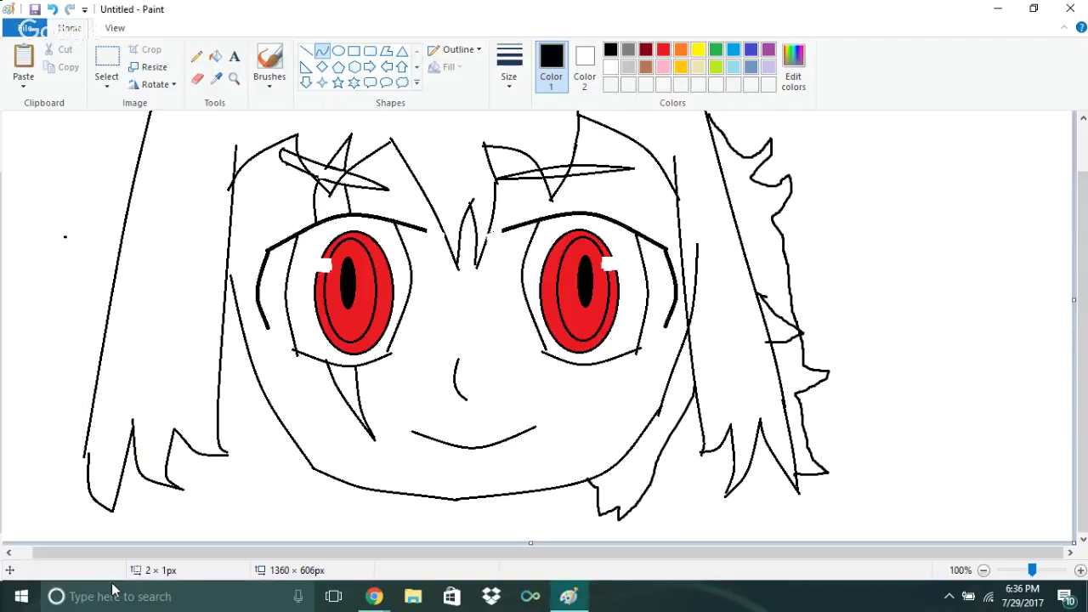
{"action": "key", "text": "ctrl+z"}
Switch to the YouTube live chat and send the message "???"
{"action": "left_click", "coordinate": [372, 598]}
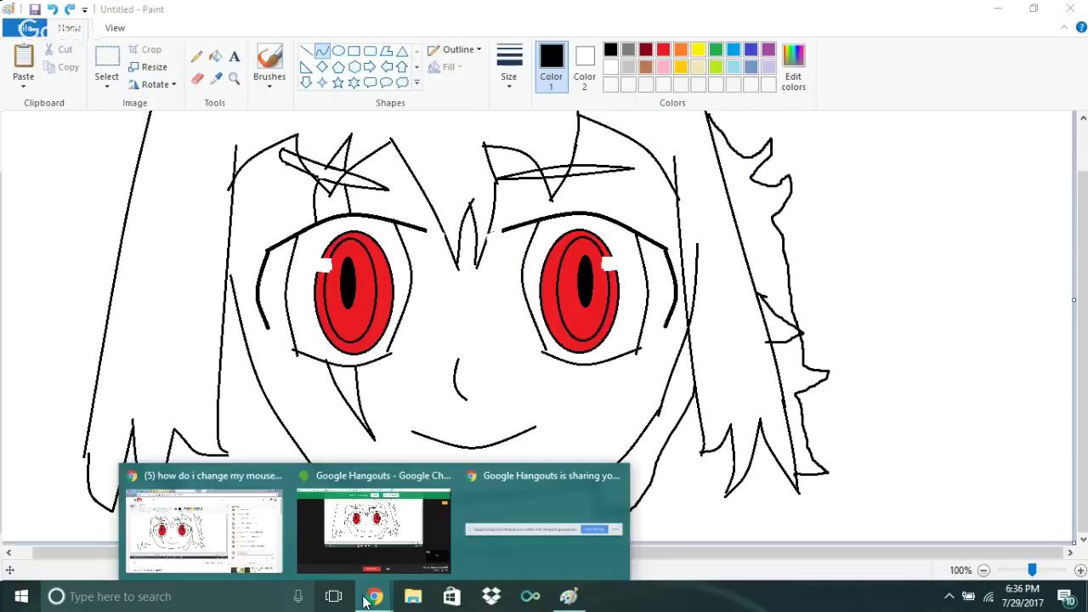
{"action": "left_click", "coordinate": [204, 532]}
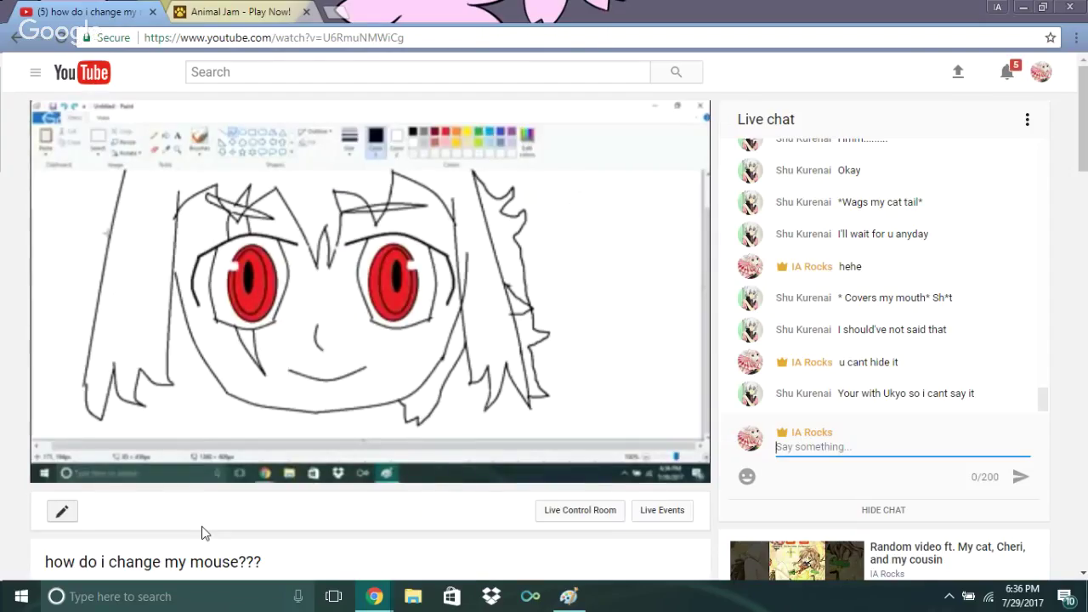
{"action": "type", "text": "?"}
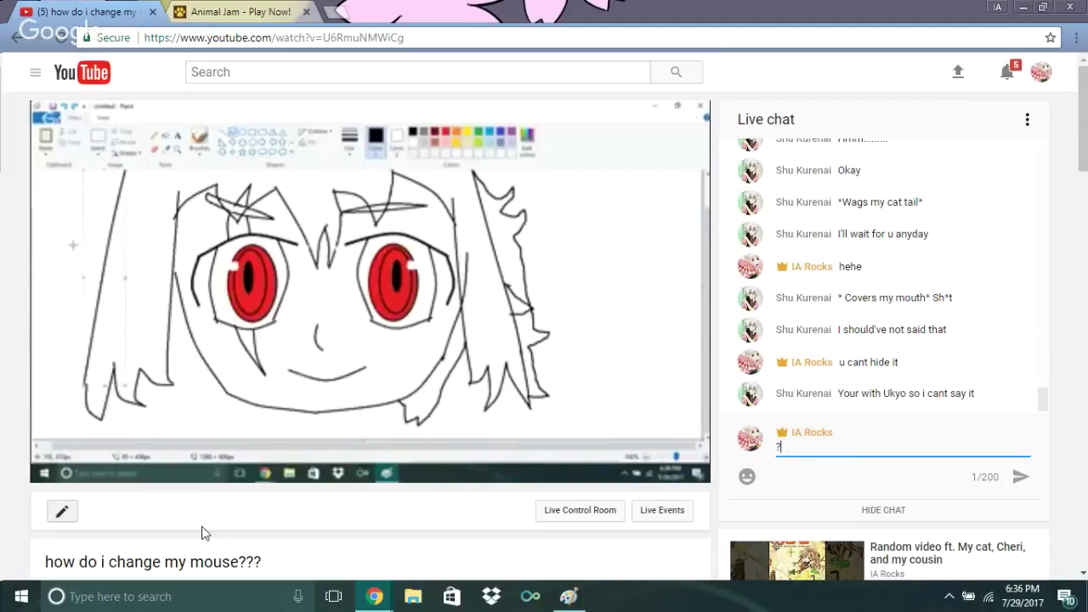
{"action": "type", "text": "??"}
{"action": "key", "text": "Return"}
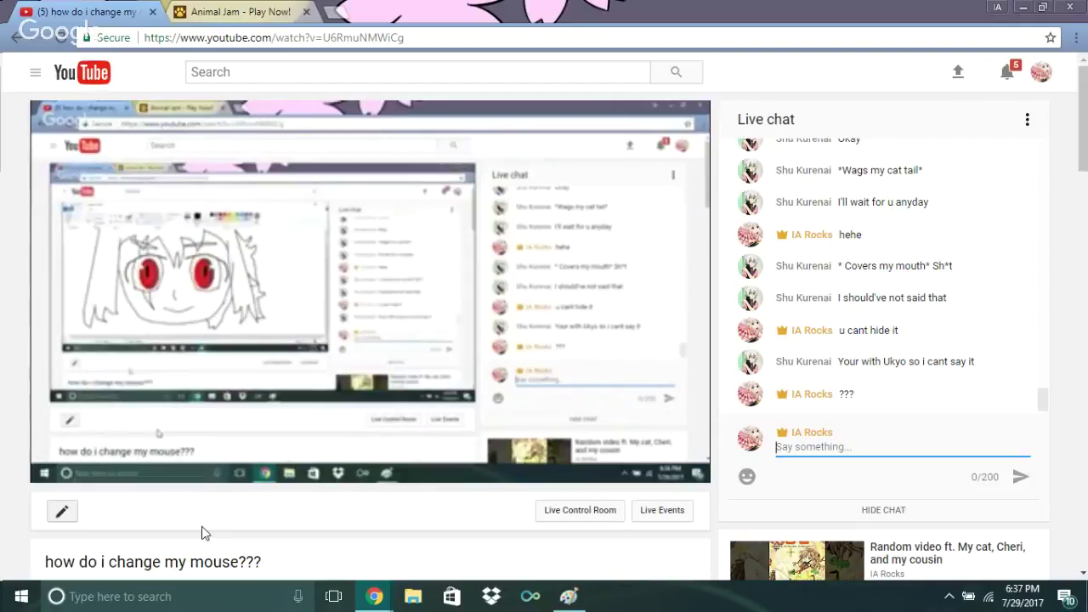
Return to Paint and brush a spiky black outline outside the left lock, plus a small jagged tuft between that lock and the jaw
{"action": "left_click", "coordinate": [567, 596]}
{"action": "left_click", "coordinate": [270, 64]}
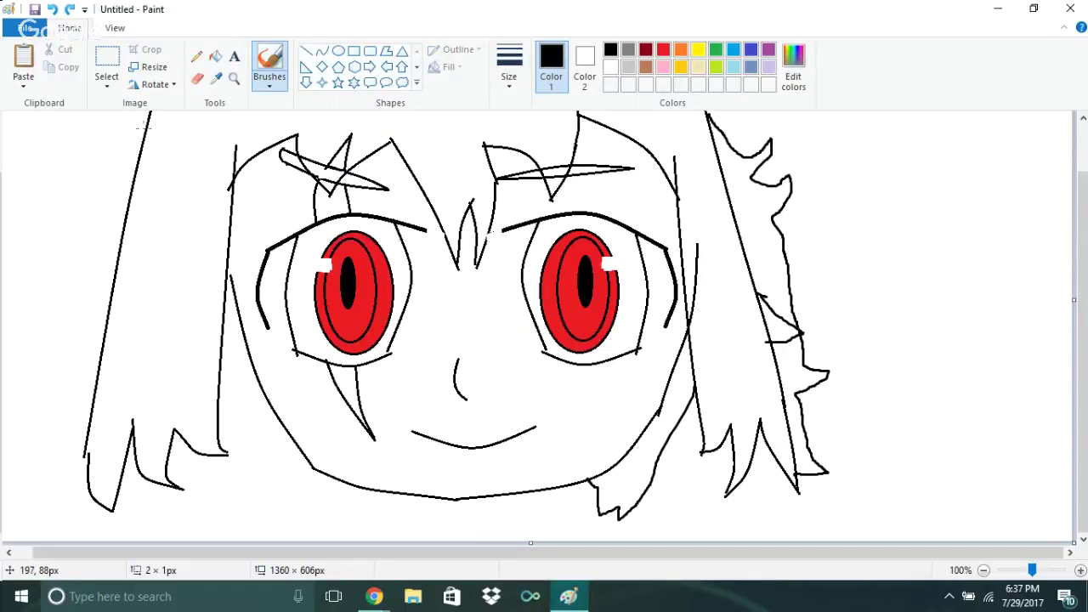
{"action": "mouse_move", "coordinate": [148, 121]}
{"action": "left_mouse_down"}
{"action": "mouse_move", "coordinate": [98, 215]}
{"action": "mouse_move", "coordinate": [70, 184]}
{"action": "mouse_move", "coordinate": [69, 223]}
{"action": "mouse_move", "coordinate": [88, 235]}
{"action": "mouse_move", "coordinate": [79, 251]}
{"action": "mouse_move", "coordinate": [43, 239]}
{"action": "mouse_move", "coordinate": [65, 288]}
{"action": "mouse_move", "coordinate": [59, 400]}
{"action": "mouse_move", "coordinate": [54, 424]}
{"action": "mouse_move", "coordinate": [18, 415]}
{"action": "mouse_move", "coordinate": [16, 430]}
{"action": "mouse_move", "coordinate": [58, 455]}
{"action": "mouse_move", "coordinate": [57, 536]}
{"action": "mouse_move", "coordinate": [88, 495]}
{"action": "left_mouse_up"}
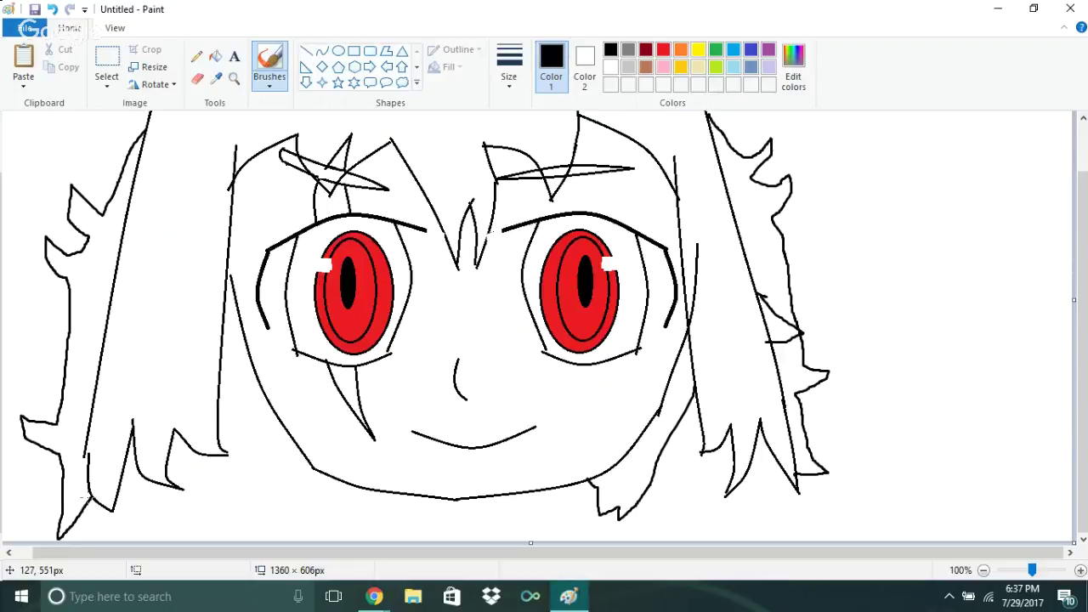
{"action": "mouse_move", "coordinate": [311, 464]}
{"action": "left_mouse_down"}
{"action": "mouse_move", "coordinate": [301, 489]}
{"action": "mouse_move", "coordinate": [287, 470]}
{"action": "mouse_move", "coordinate": [283, 492]}
{"action": "mouse_move", "coordinate": [259, 470]}
{"action": "mouse_move", "coordinate": [245, 496]}
{"action": "mouse_move", "coordinate": [218, 443]}
{"action": "left_mouse_up"}
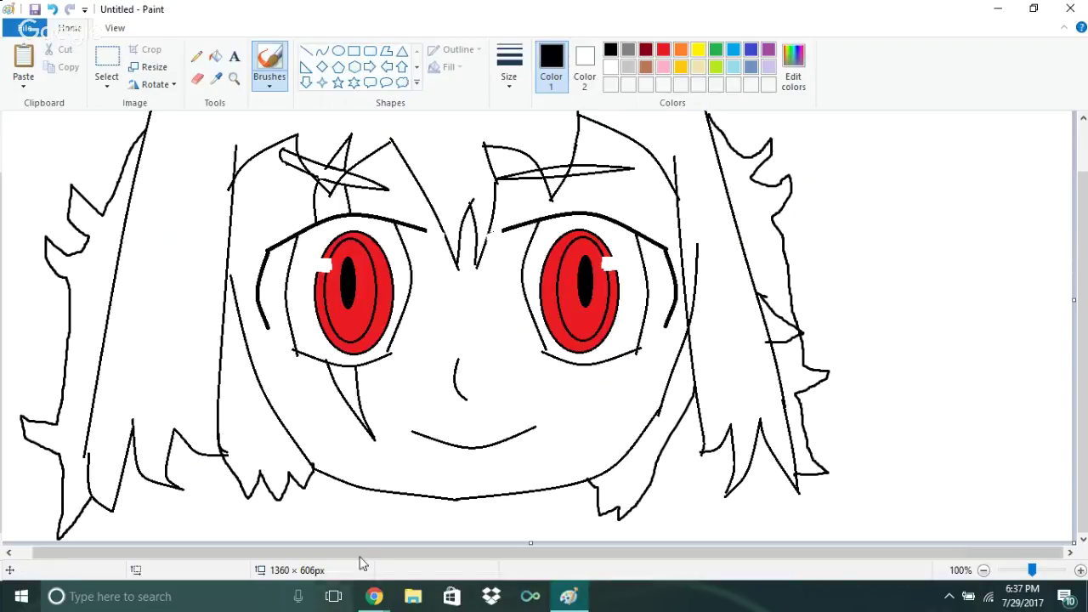
Switch to the YouTube live chat and send the message "i never said i was with him...."
{"action": "left_click", "coordinate": [372, 598]}
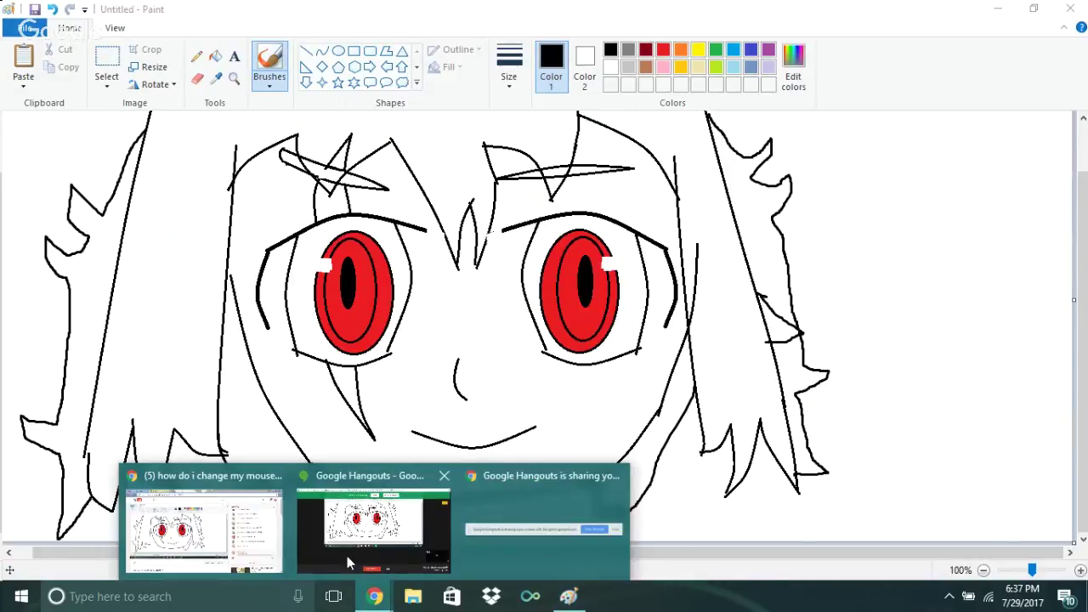
{"action": "left_click", "coordinate": [202, 534]}
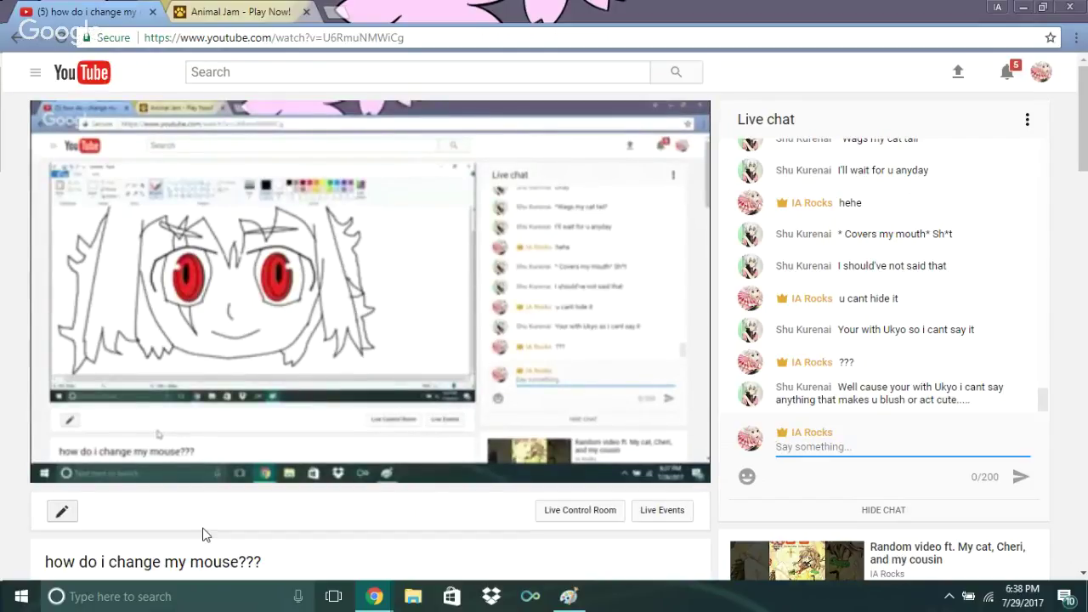
{"action": "type", "text": "i "}
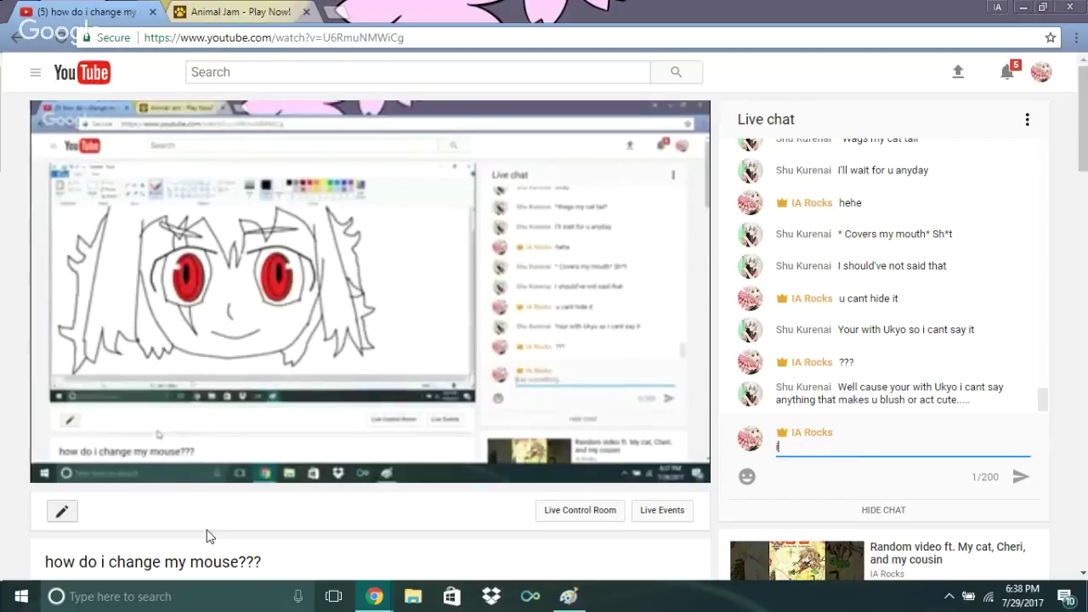
{"action": "type", "text": "never sa"}
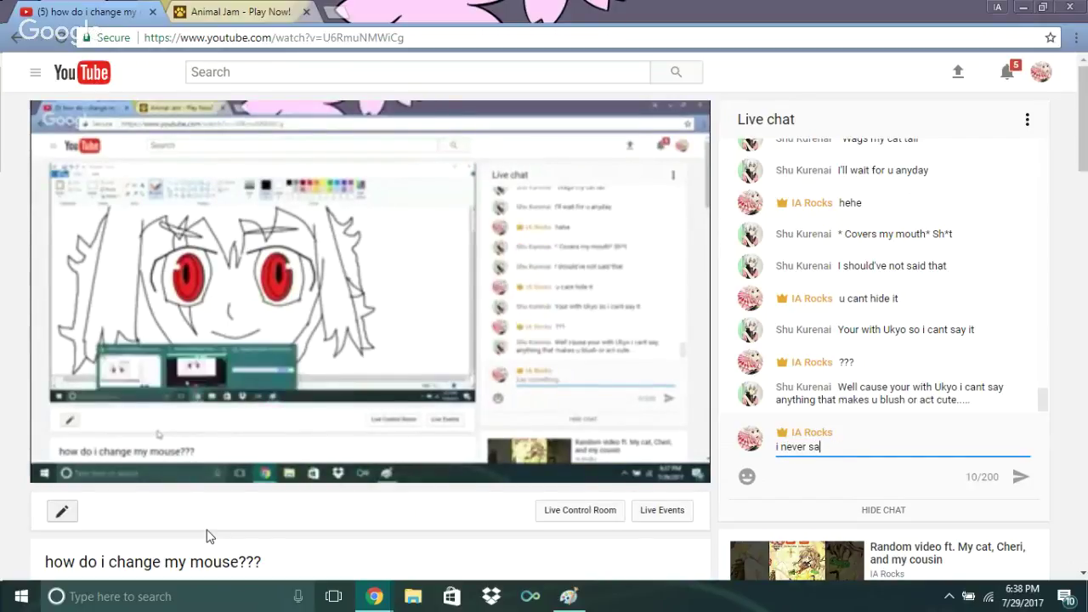
{"action": "type", "text": "id i was with him...."}
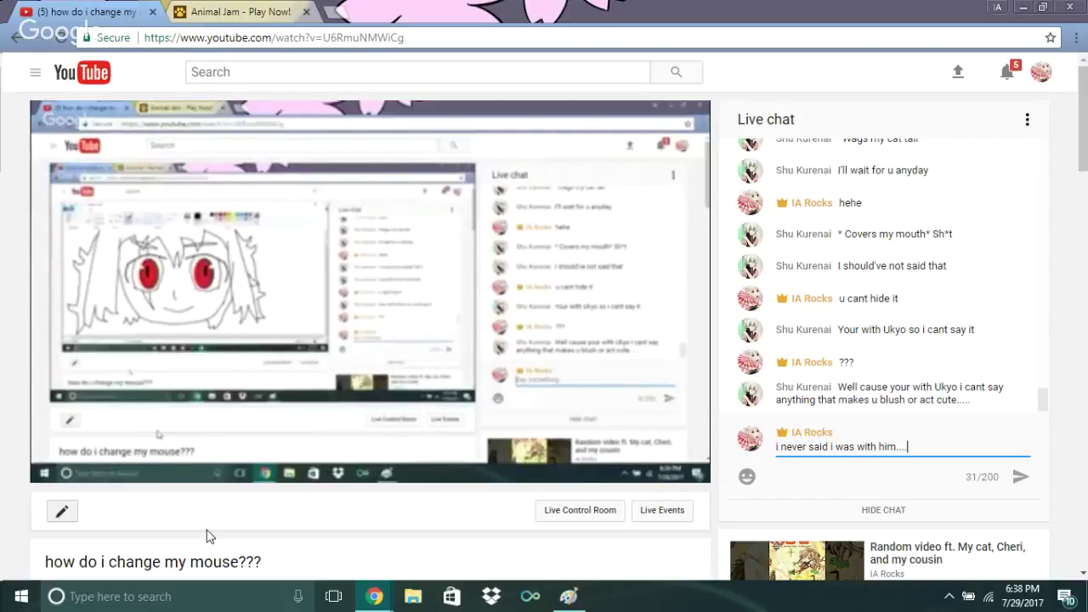
{"action": "key", "text": "Return"}
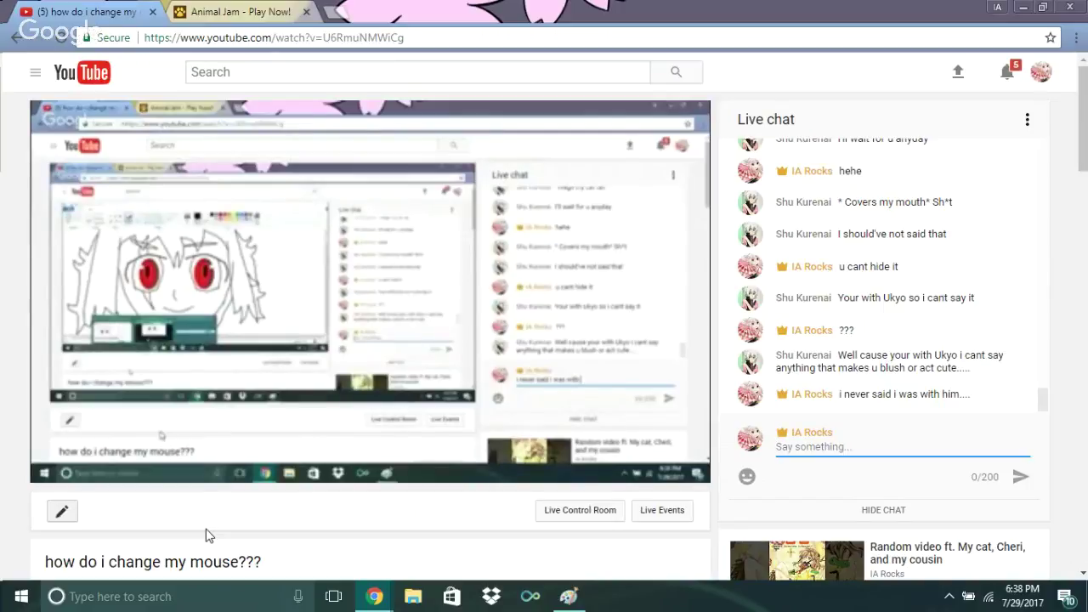
{"action": "mouse_move", "coordinate": [576, 600]}
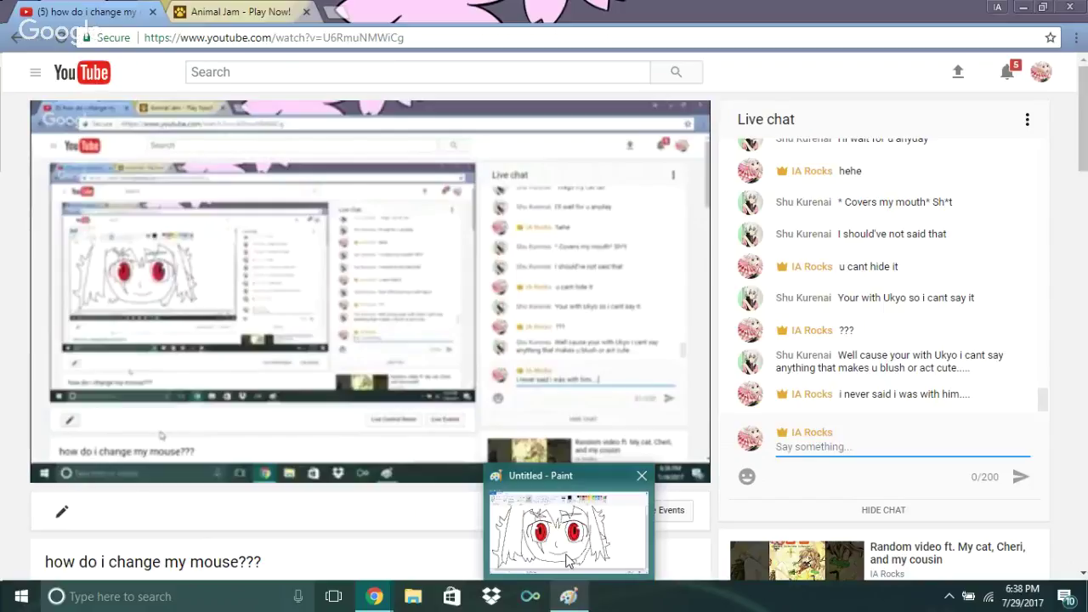
{"action": "left_click", "coordinate": [566, 554]}
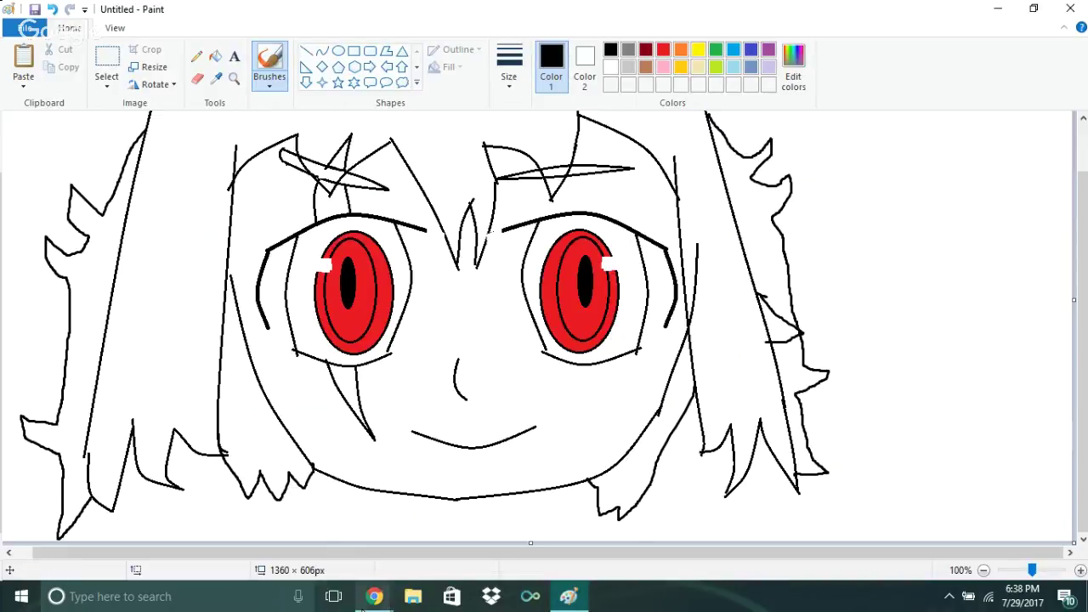
{"action": "mouse_move", "coordinate": [367, 610]}
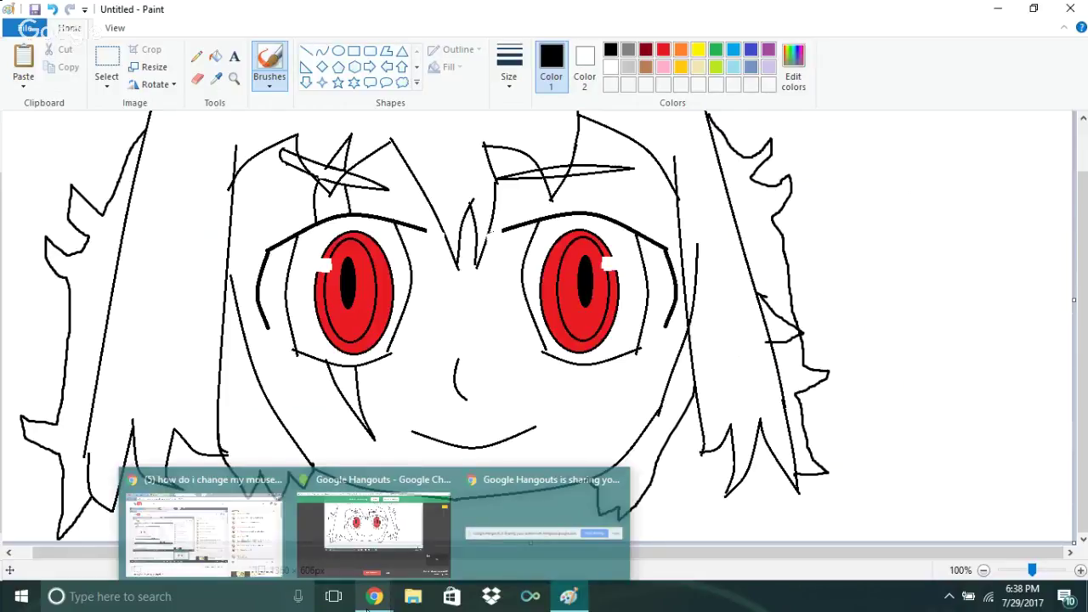
{"action": "left_click", "coordinate": [204, 532]}
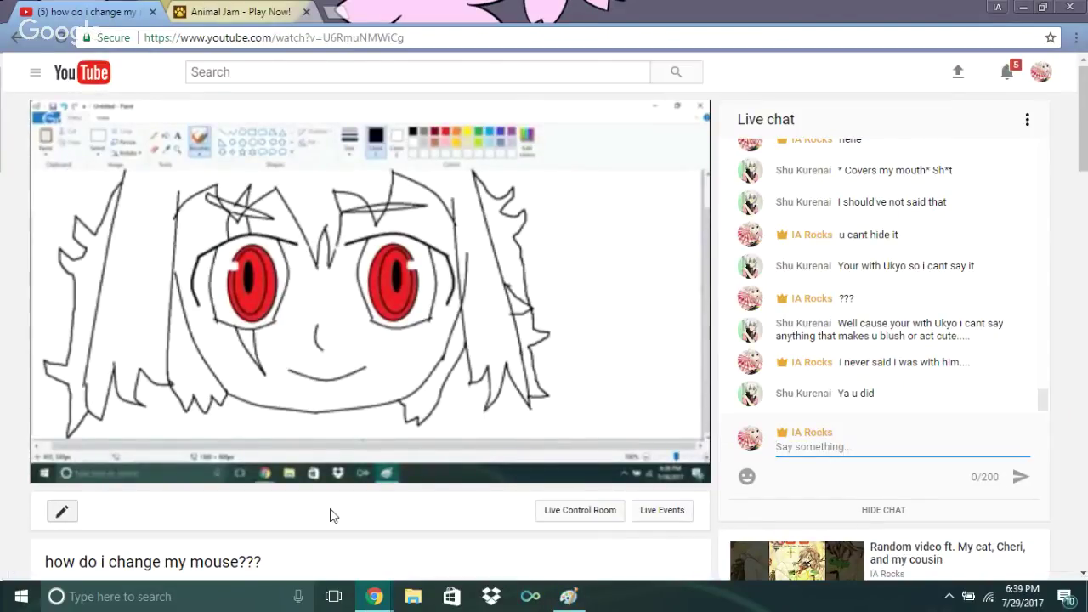
Send the message "we'll talk about it on hangouts" in the live chat
{"action": "type", "text": "we"}
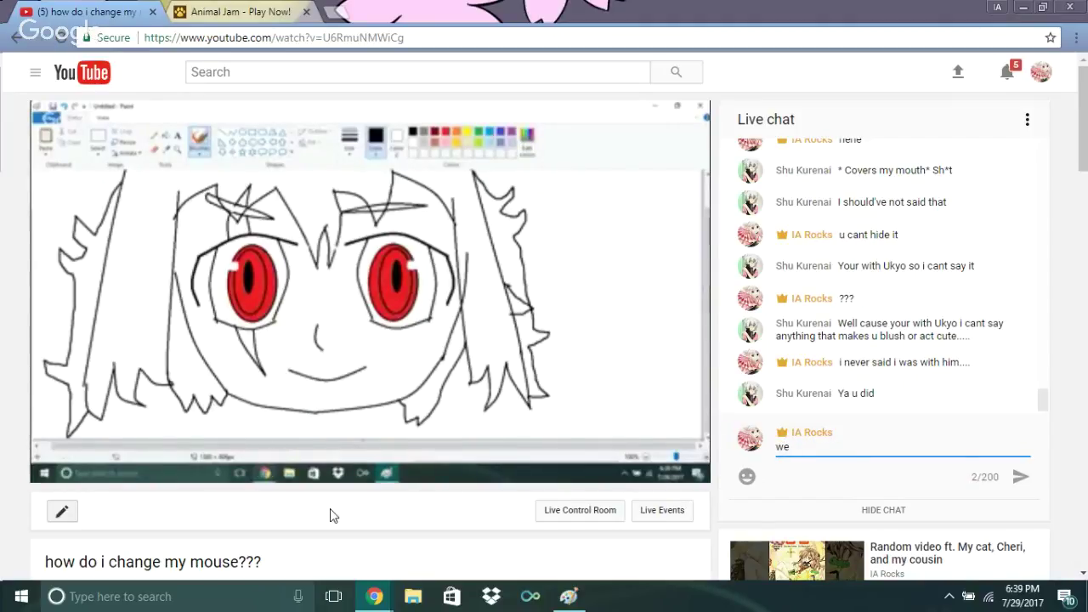
{"action": "type", "text": "'"}
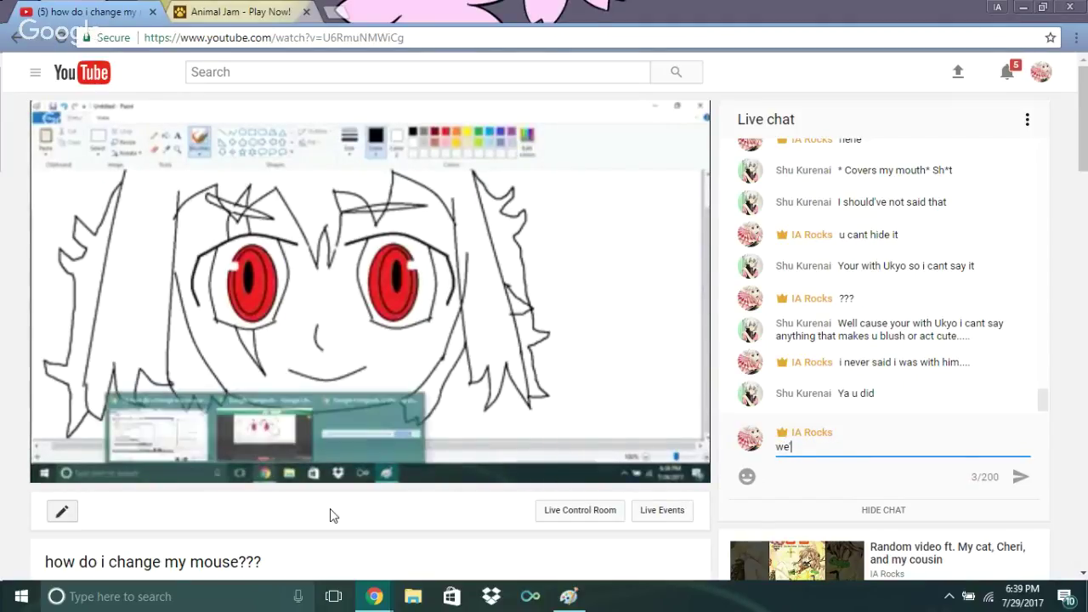
{"action": "type", "text": "ll talk about it on hangout"}
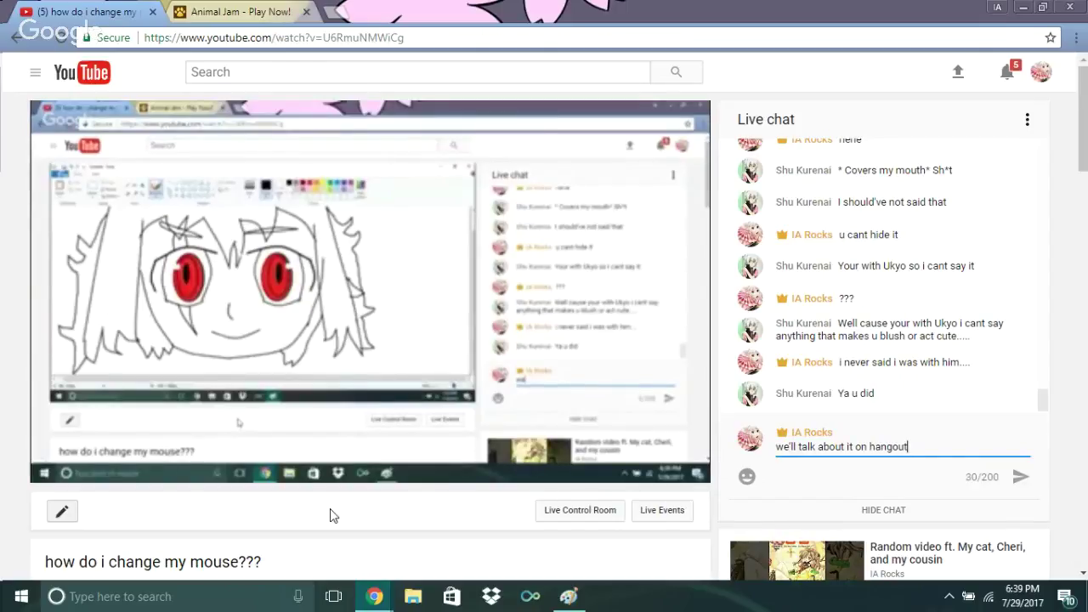
{"action": "type", "text": "s"}
{"action": "key", "text": "Return"}
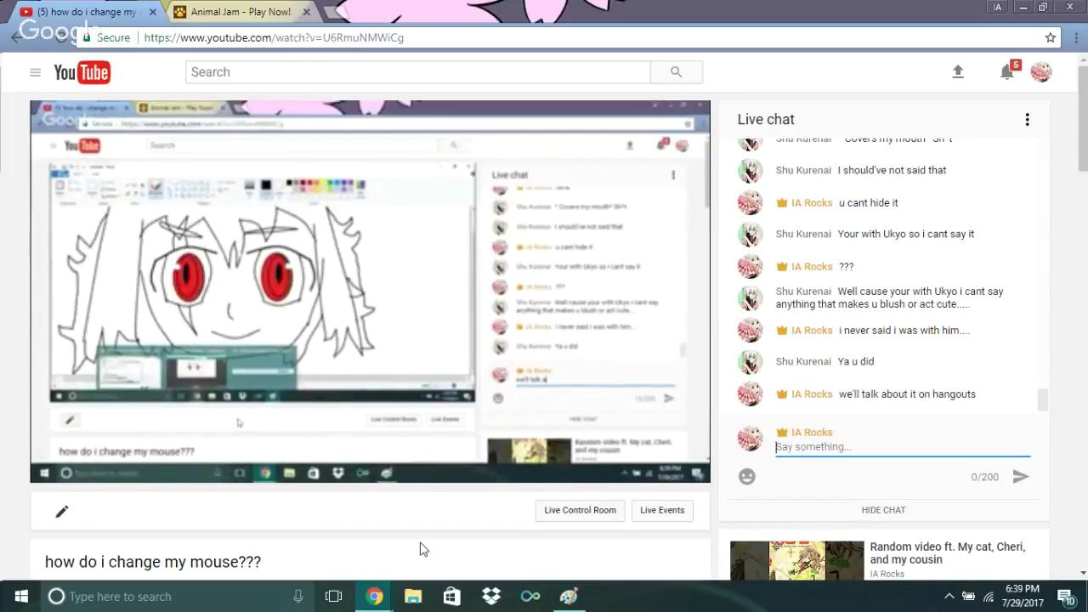
Return to Paint and try to fill the face's skin area with light yellow, using the Fill tool between the eyes
{"action": "left_click", "coordinate": [587, 600]}
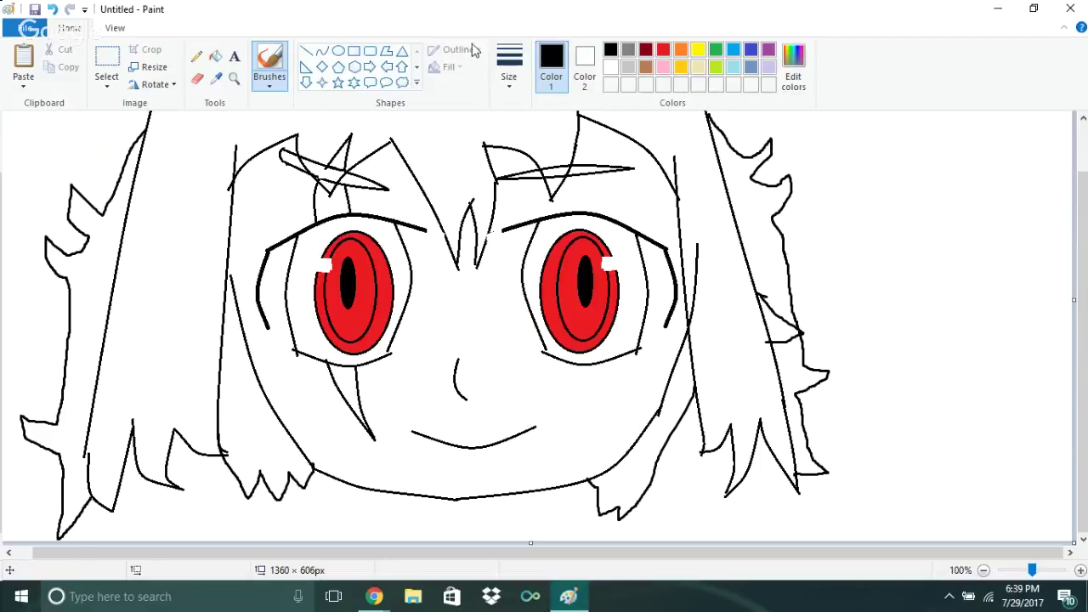
{"action": "left_click", "coordinate": [663, 49]}
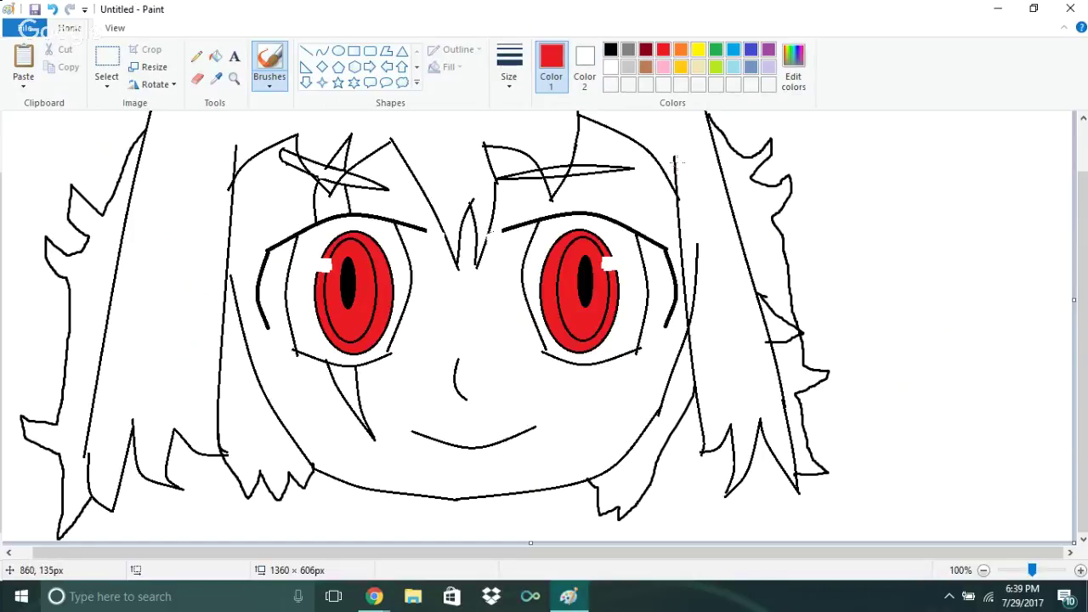
{"action": "left_click", "coordinate": [697, 69]}
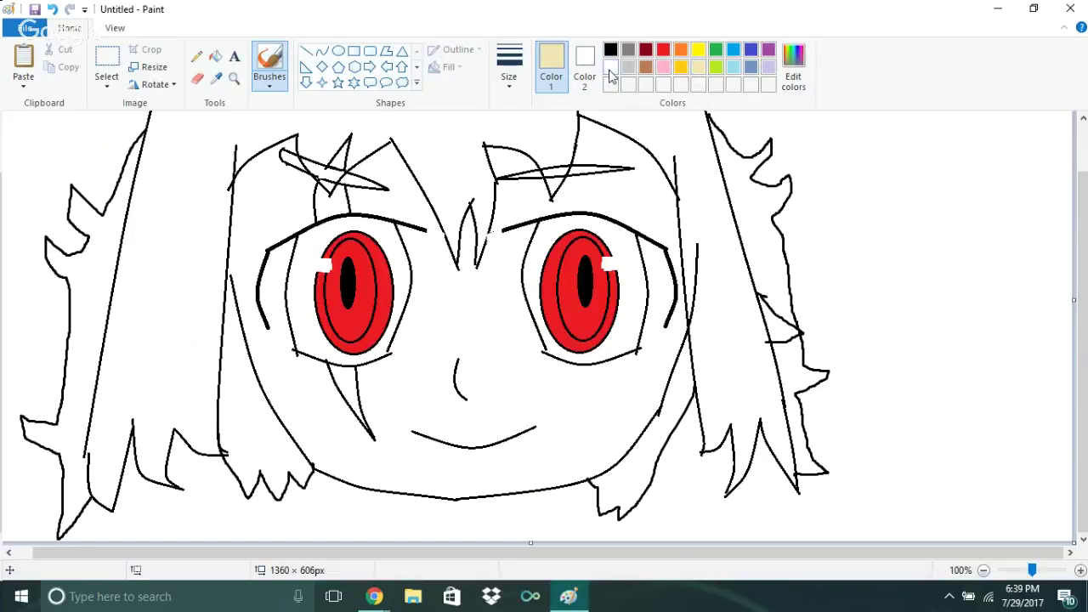
{"action": "left_click", "coordinate": [215, 57]}
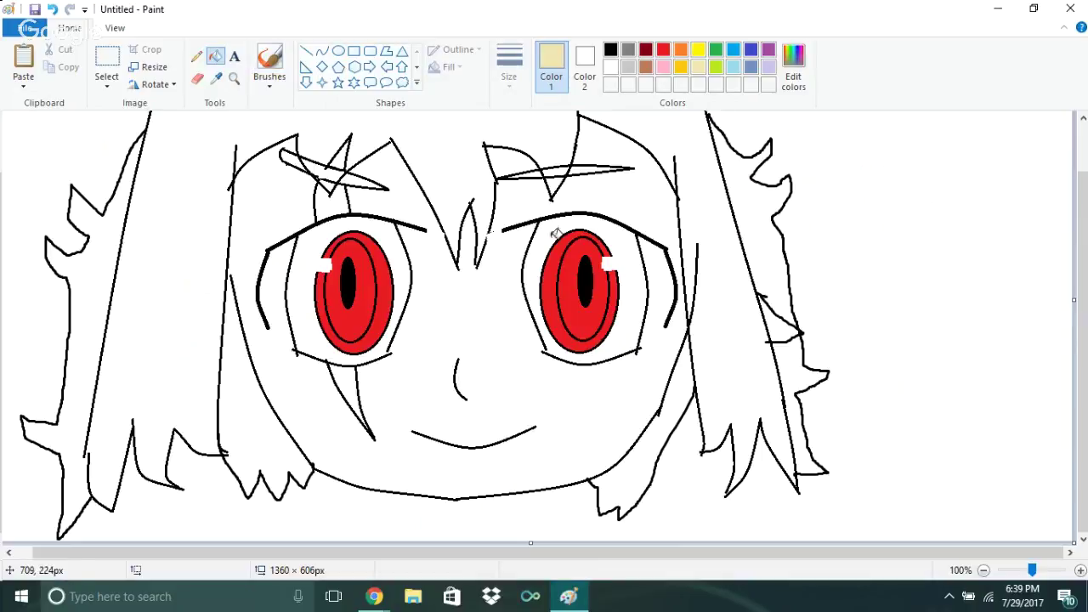
{"action": "left_click", "coordinate": [511, 286]}
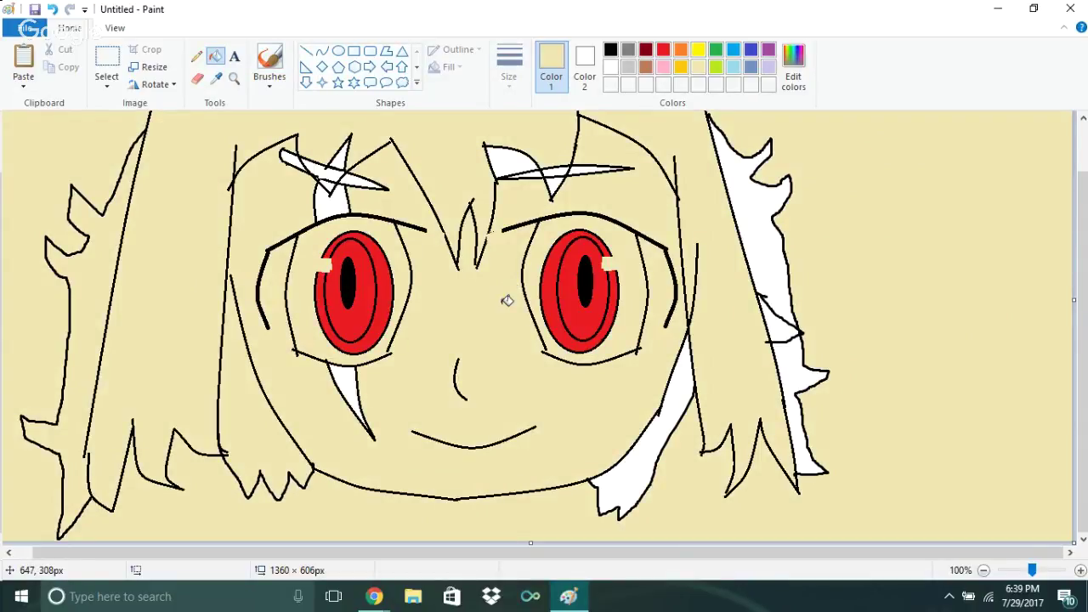
Undo the light yellow fill and close the gap between the left hair line and the face outline with a short black curve
{"action": "key", "text": "ctrl+z"}
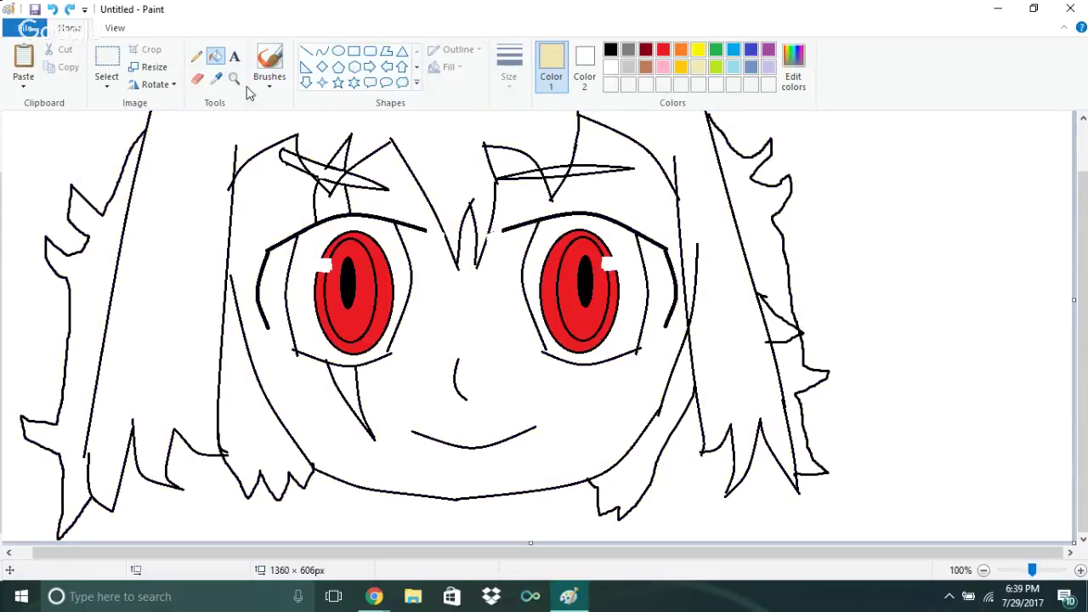
{"action": "left_click", "coordinate": [322, 51]}
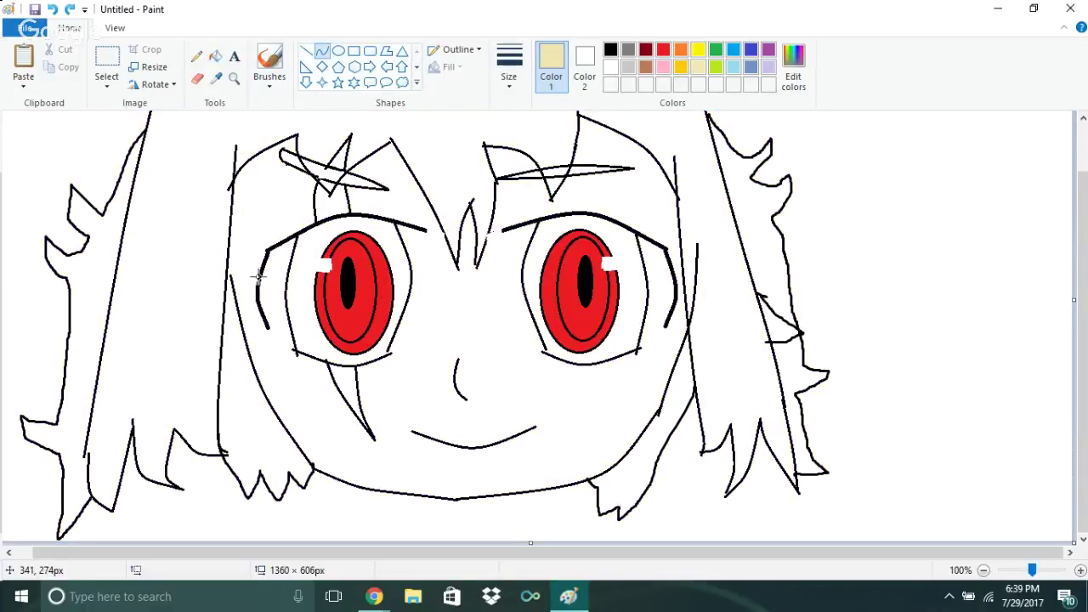
{"action": "mouse_move", "coordinate": [234, 272]}
{"action": "left_mouse_down"}
{"action": "mouse_move", "coordinate": [226, 260]}
{"action": "mouse_move", "coordinate": [232, 277]}
{"action": "mouse_move", "coordinate": [240, 265]}
{"action": "left_mouse_up"}
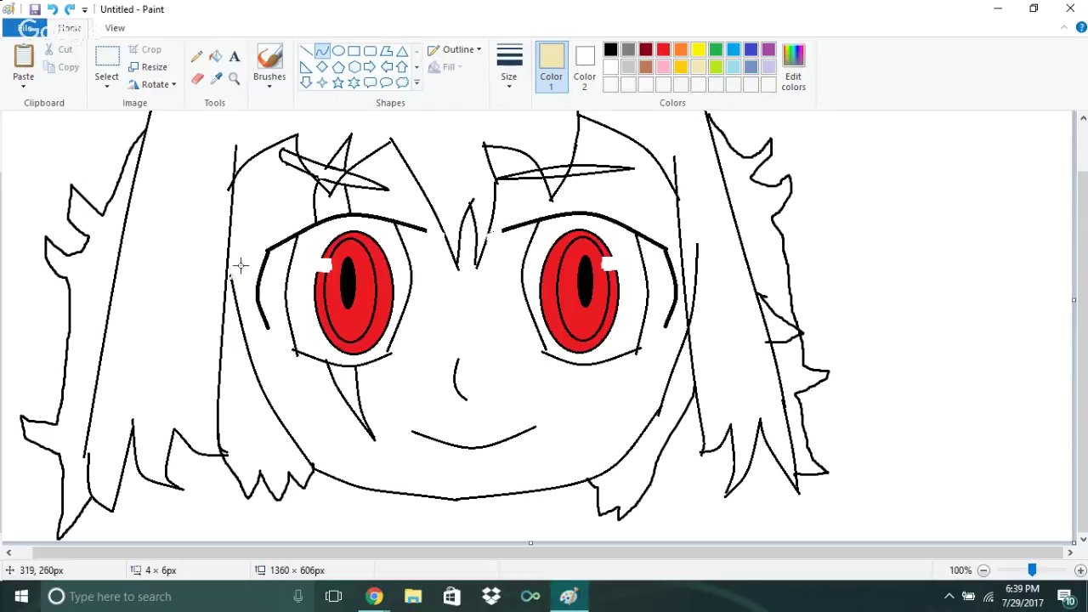
{"action": "left_click", "coordinate": [610, 50]}
{"action": "mouse_move", "coordinate": [227, 280]}
{"action": "left_mouse_down"}
{"action": "mouse_move", "coordinate": [222, 255]}
{"action": "mouse_move", "coordinate": [228, 269]}
{"action": "left_mouse_up"}
{"action": "left_click", "coordinate": [329, 512]}
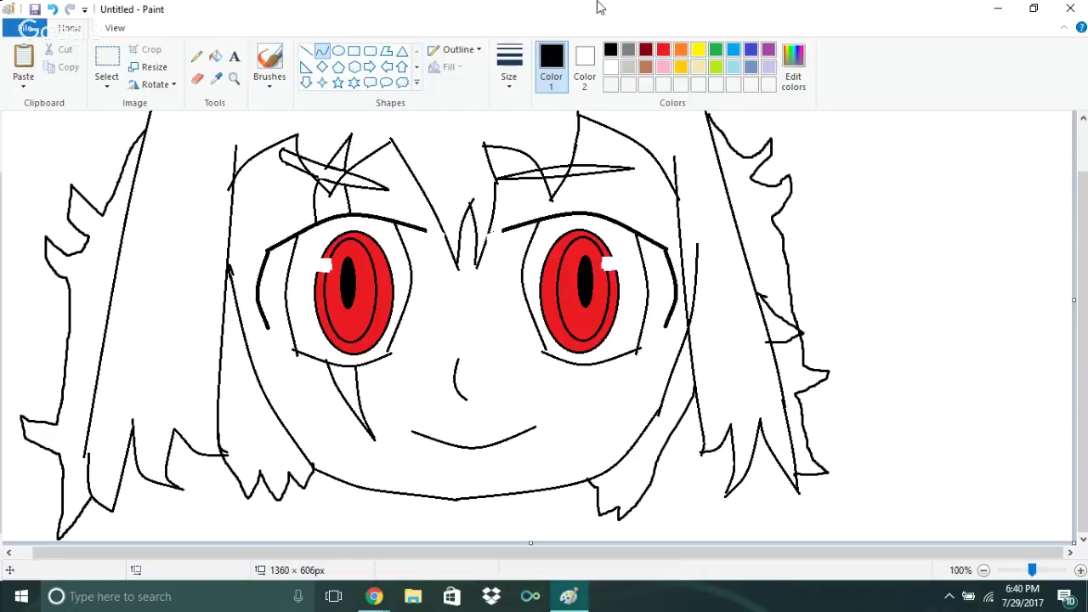
Try filling the face with light yellow again from between the eyes, and undo the fill
{"action": "left_click", "coordinate": [698, 69]}
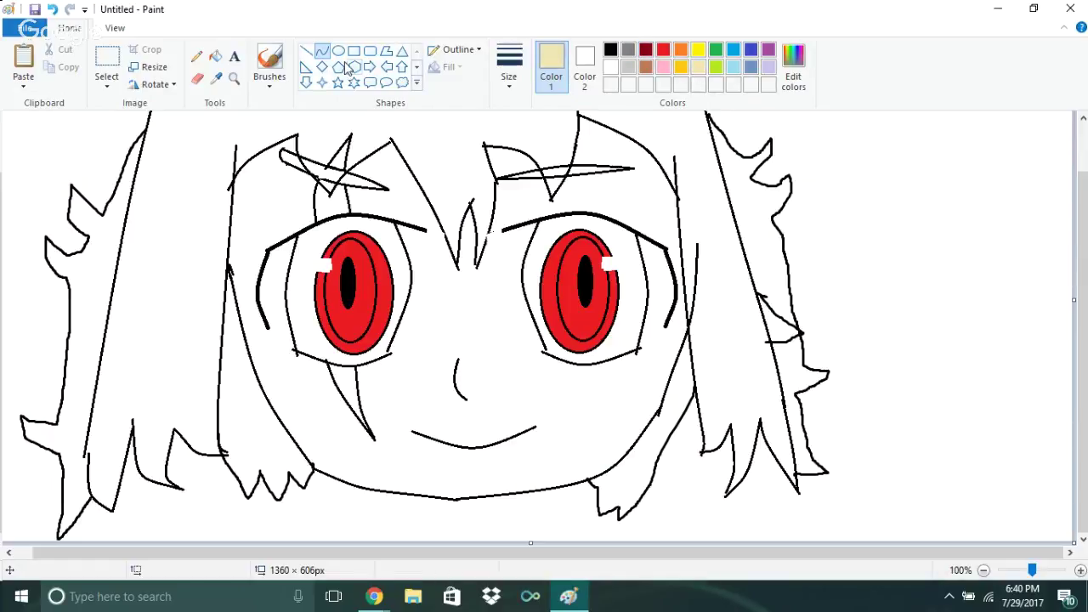
{"action": "left_click", "coordinate": [216, 56]}
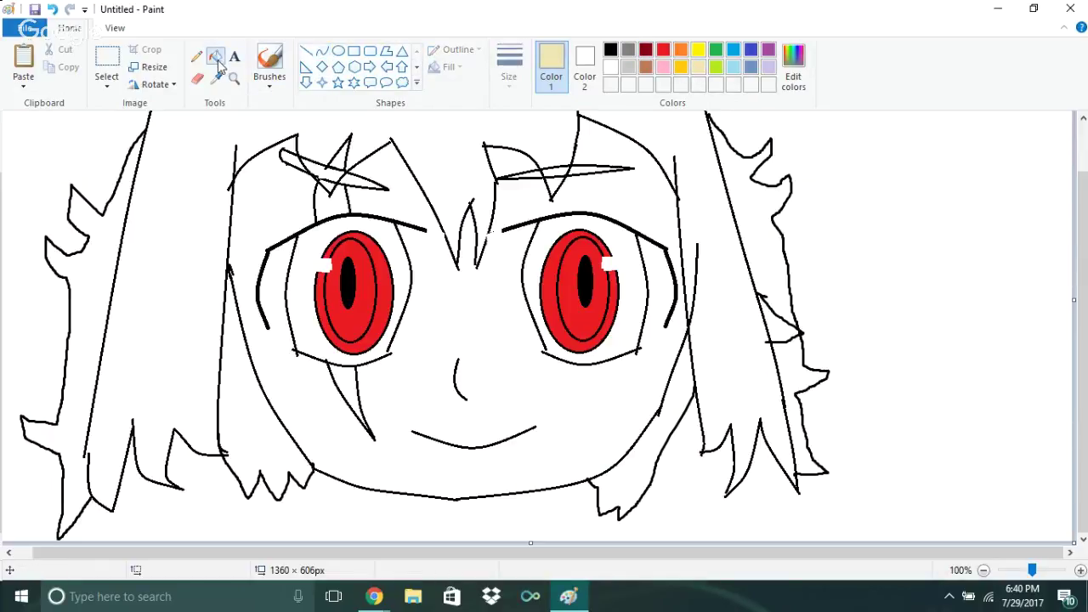
{"action": "left_click", "coordinate": [446, 279]}
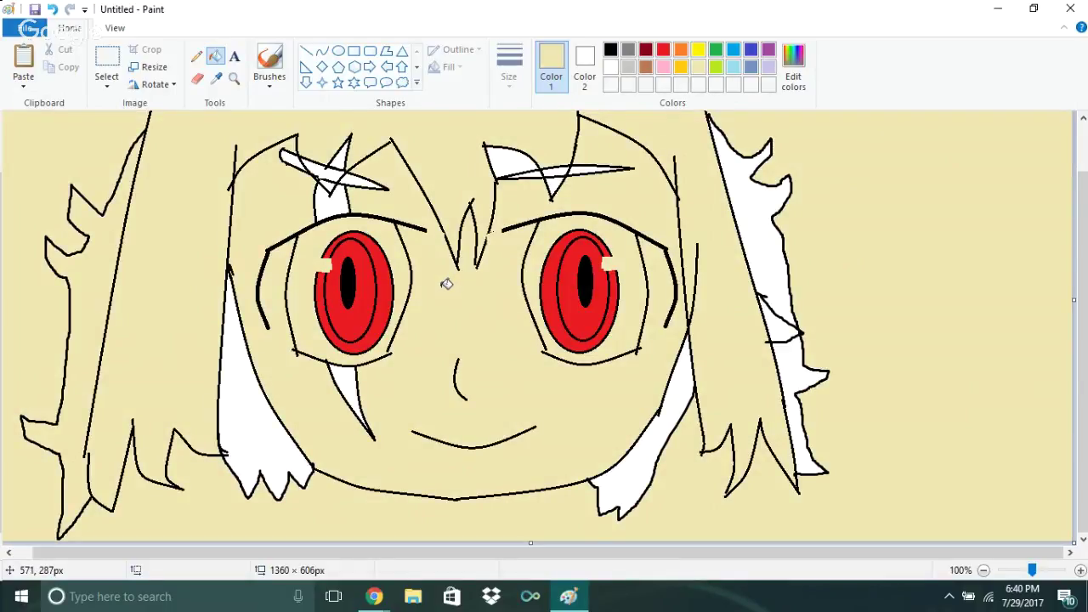
{"action": "key", "text": "ctrl+z"}
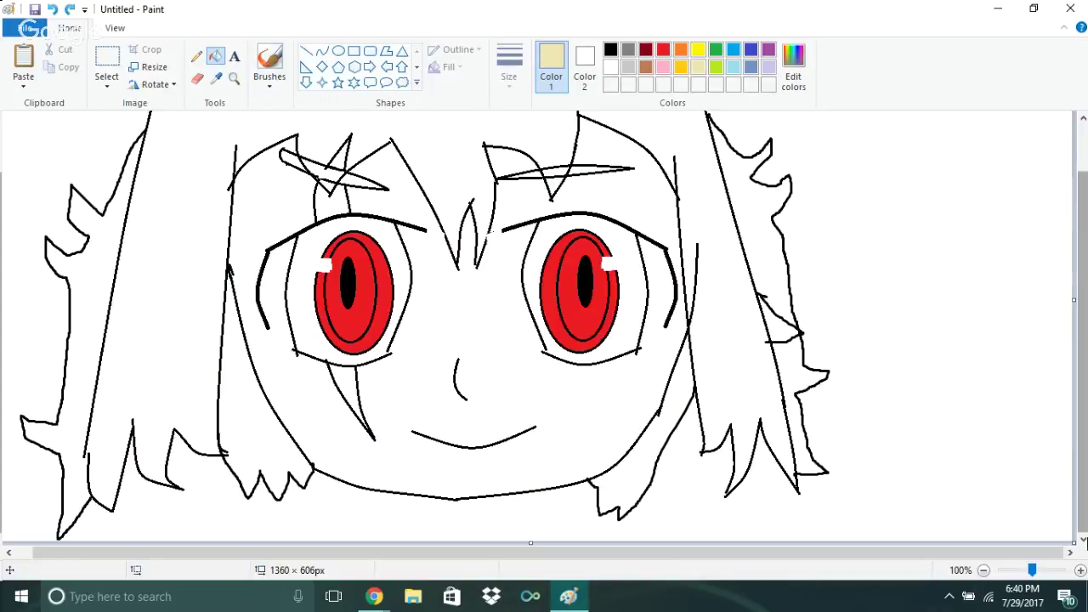
Examine the face, bangs and hair outlines at 200% zoom for gaps that let the fill leak
{"action": "left_click", "coordinate": [1080, 570]}
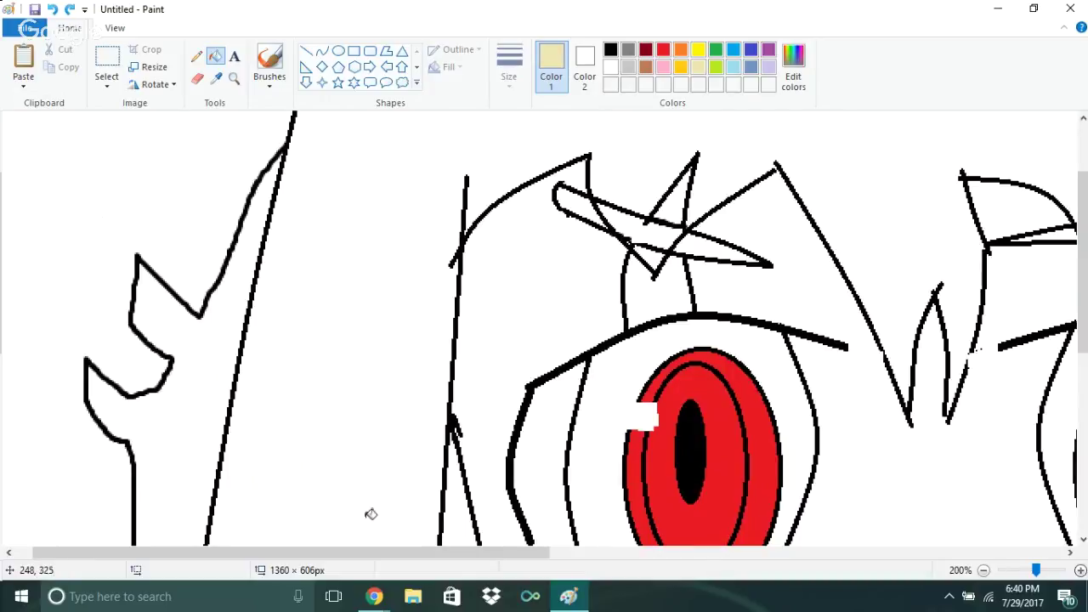
{"action": "left_click_drag", "start_coordinate": [338, 556], "coordinate": [444, 538]}
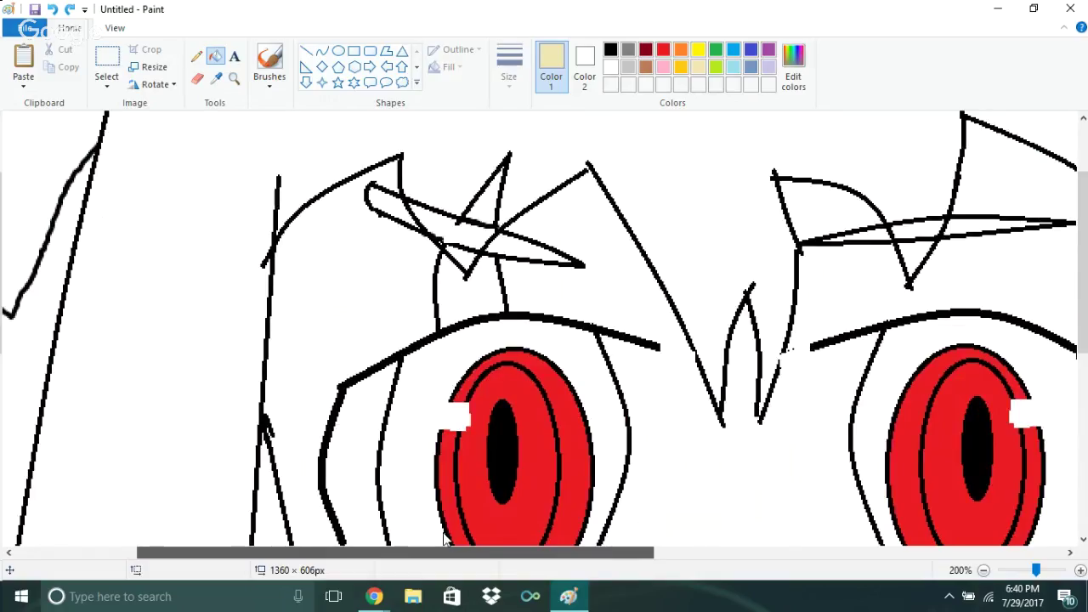
{"action": "scroll", "coordinate": [541, 452], "scroll_direction": "down", "scroll_amount": 5}
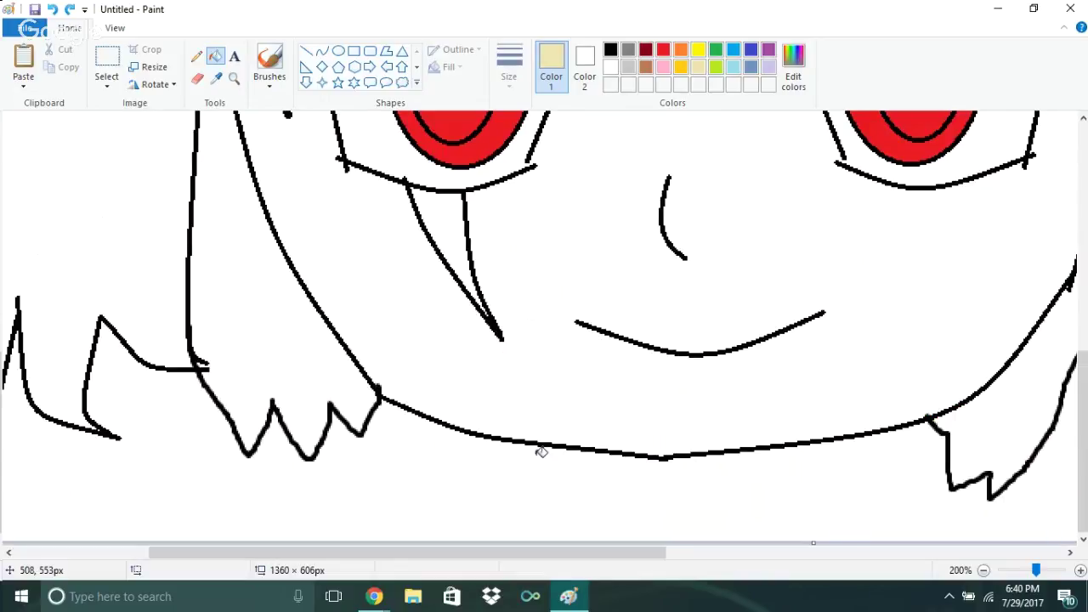
{"action": "scroll", "coordinate": [542, 452], "scroll_direction": "right", "scroll_amount": 5}
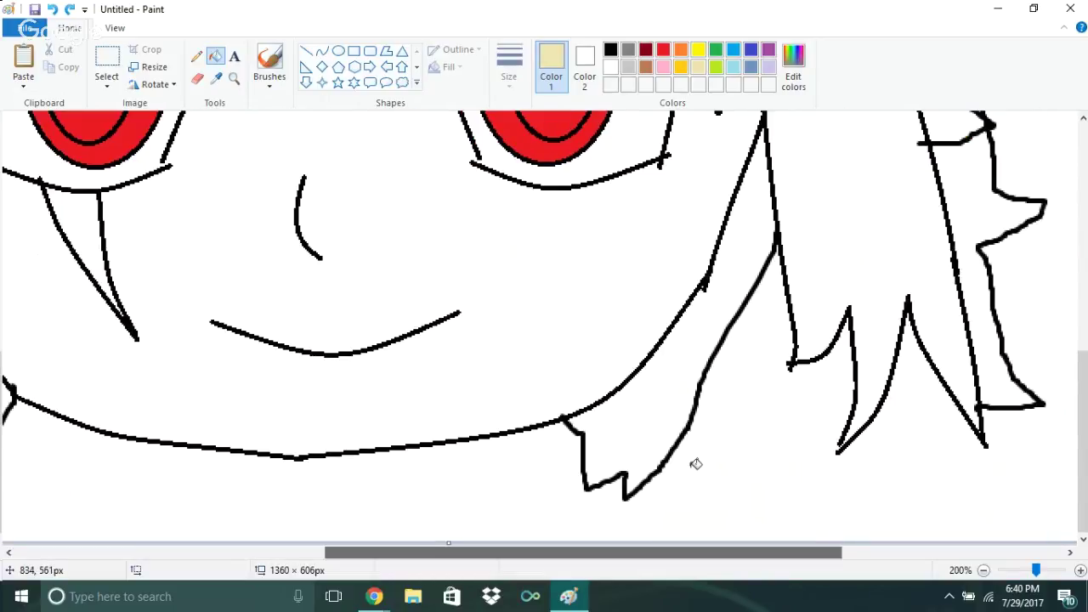
{"action": "scroll", "coordinate": [723, 258], "scroll_direction": "up", "scroll_amount": 2}
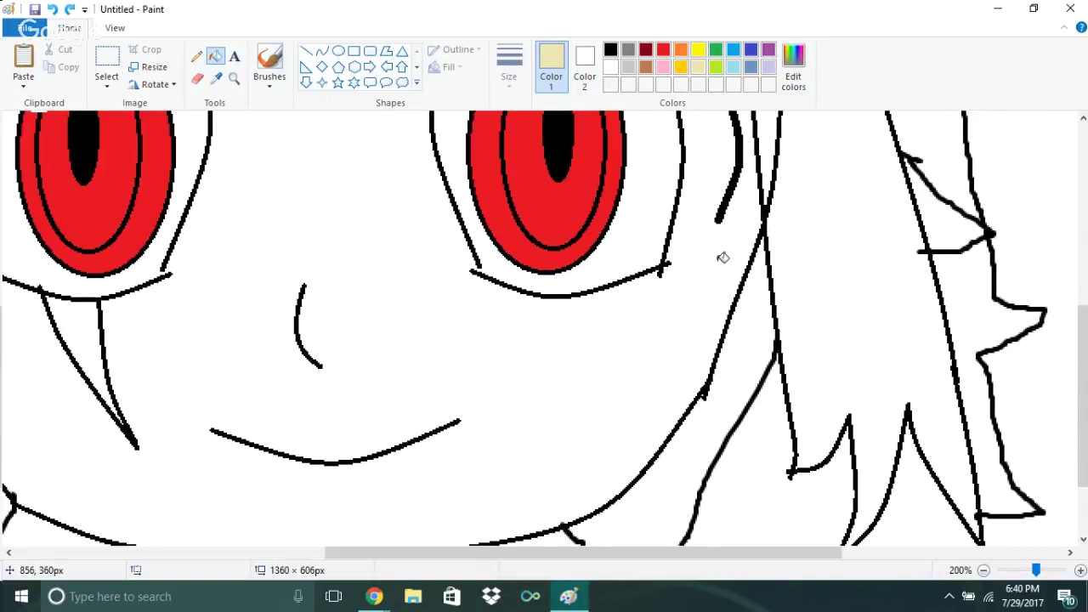
{"action": "scroll", "coordinate": [723, 258], "scroll_direction": "up", "scroll_amount": 6}
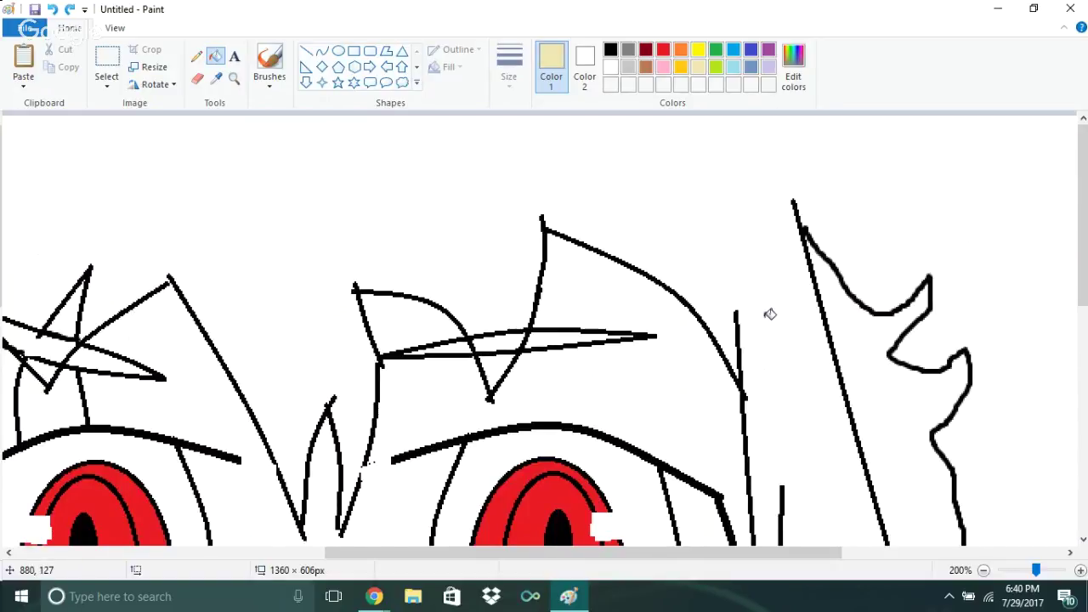
{"action": "scroll", "coordinate": [770, 314], "scroll_direction": "down", "scroll_amount": 8}
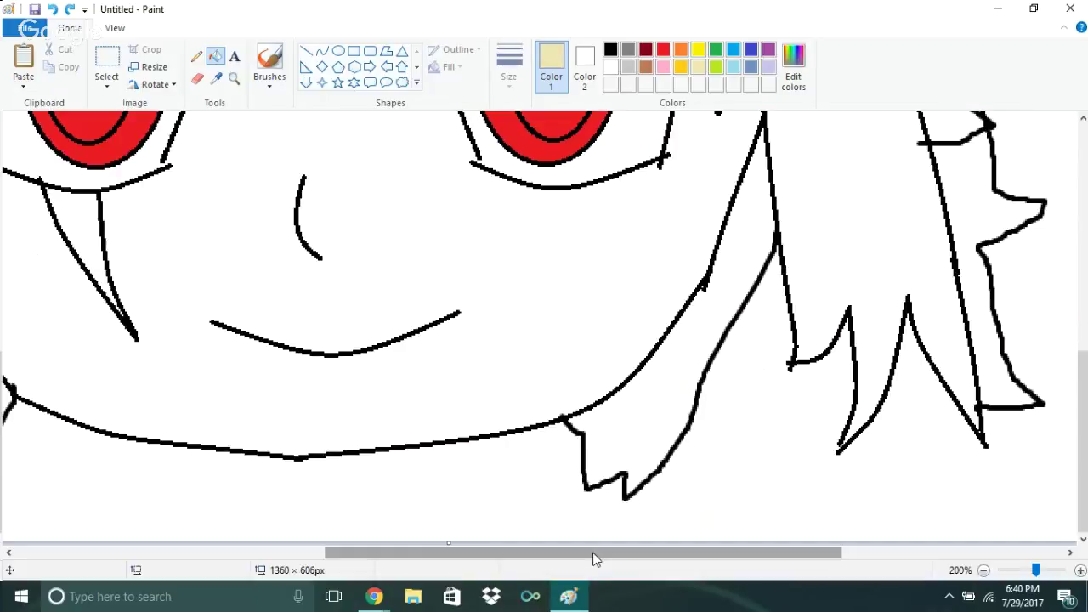
{"action": "left_click_drag", "start_coordinate": [595, 559], "coordinate": [498, 548]}
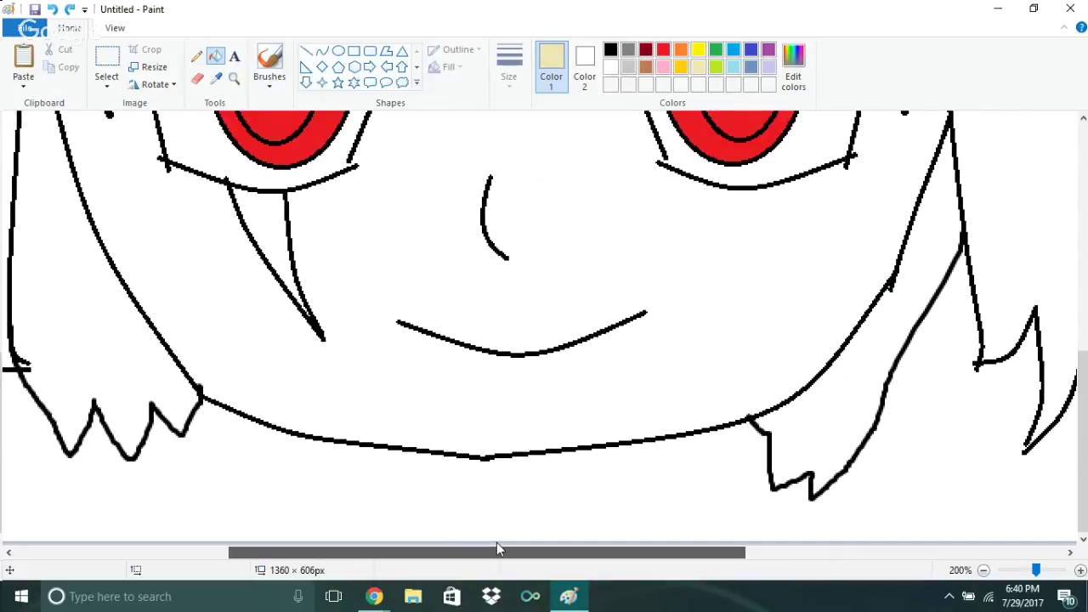
{"action": "scroll", "coordinate": [557, 360], "scroll_direction": "left", "scroll_amount": 5}
{"action": "scroll", "coordinate": [557, 360], "scroll_direction": "up", "scroll_amount": 1}
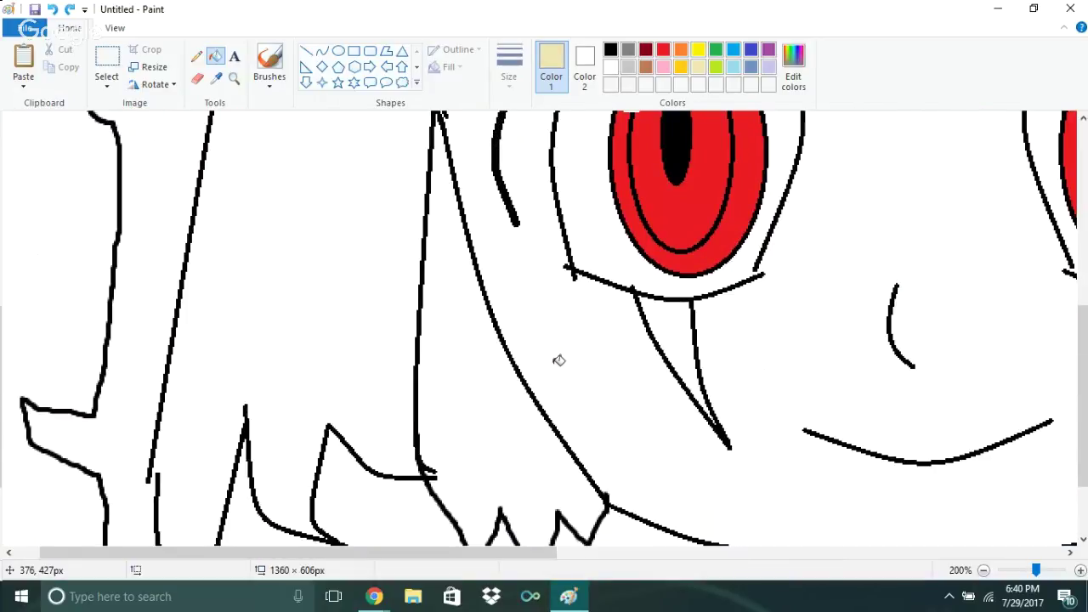
{"action": "scroll", "coordinate": [557, 360], "scroll_direction": "up", "scroll_amount": 2}
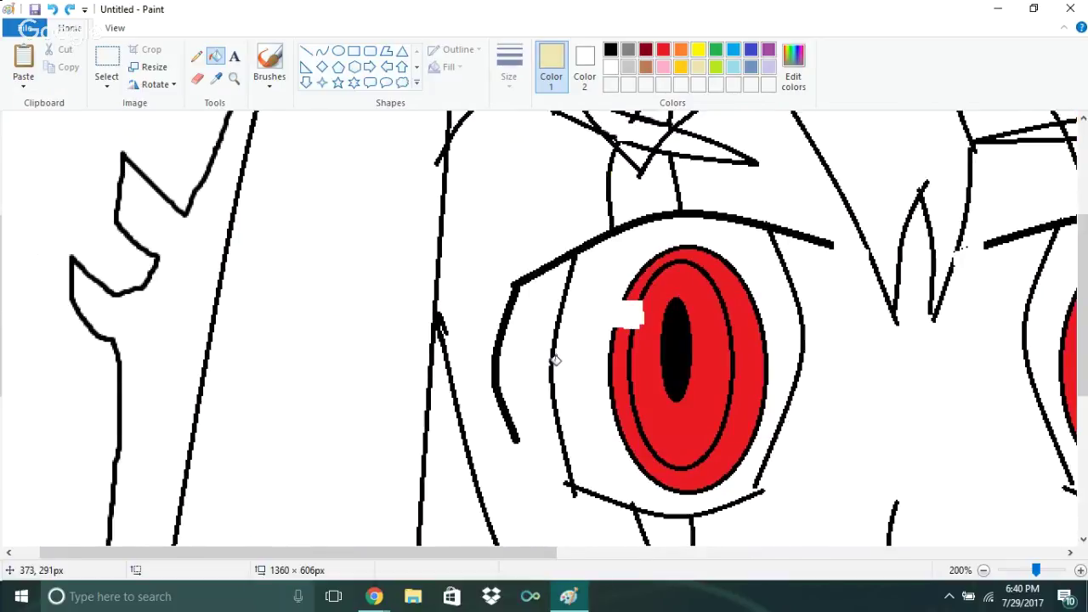
Switch to the YouTube live chat and send the message "hm??"
{"action": "mouse_move", "coordinate": [374, 596]}
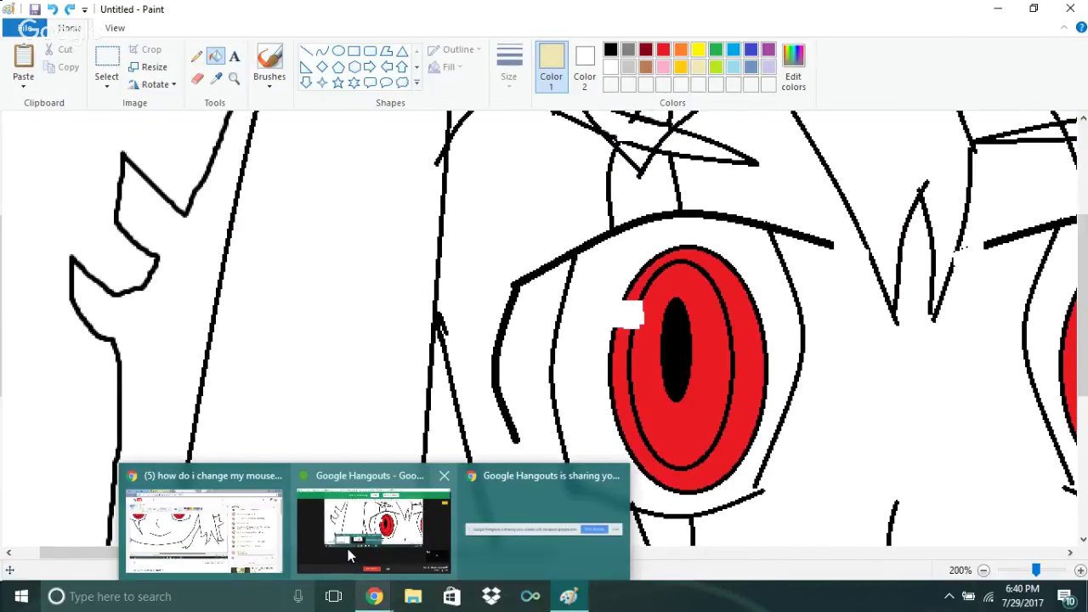
{"action": "left_click", "coordinate": [203, 504]}
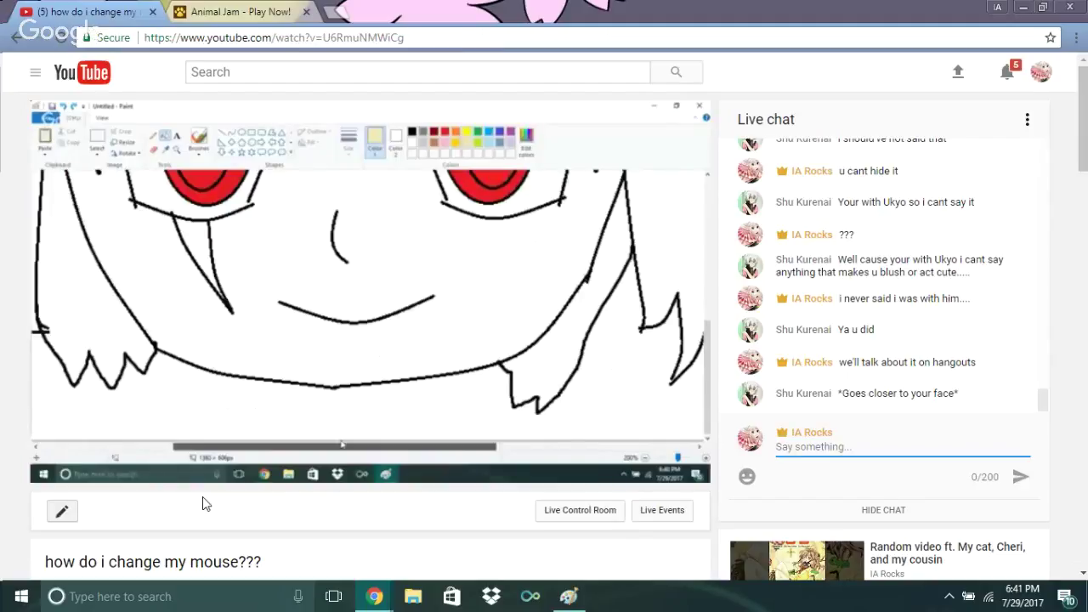
{"action": "type", "text": "hm"}
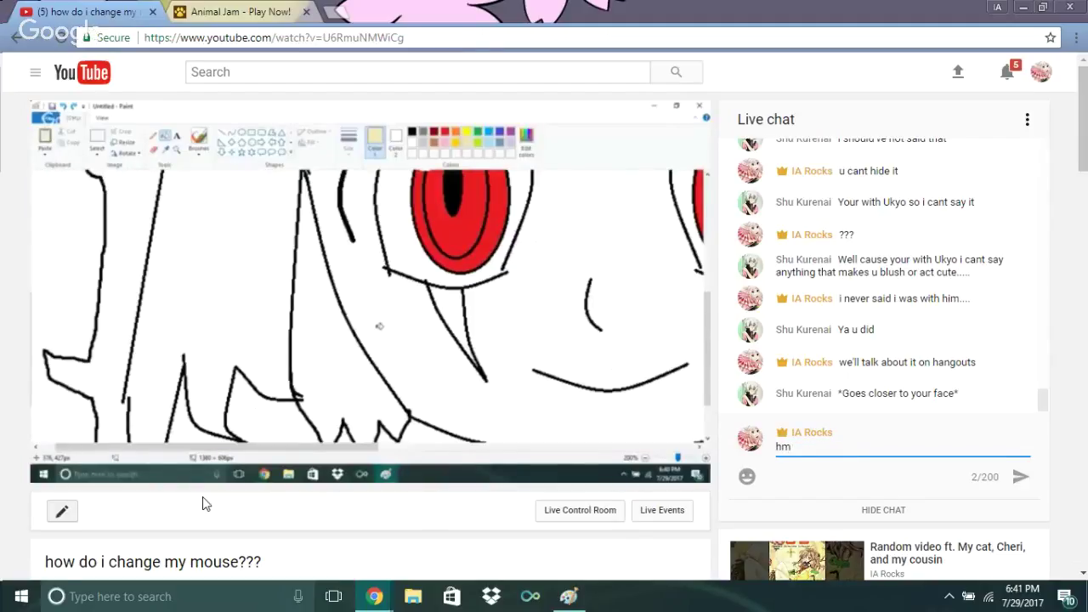
{"action": "type", "text": "??"}
{"action": "key", "text": "Return"}
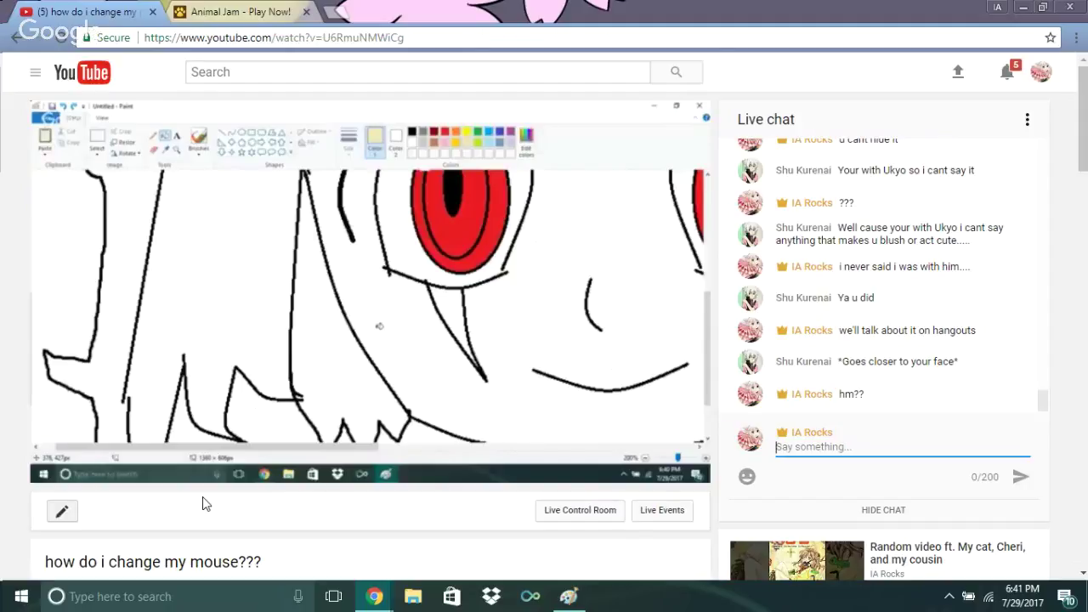
Return to Paint, check the outlines around the right eye and hair, and try the light yellow face fill below the bangs
{"action": "mouse_move", "coordinate": [569, 596]}
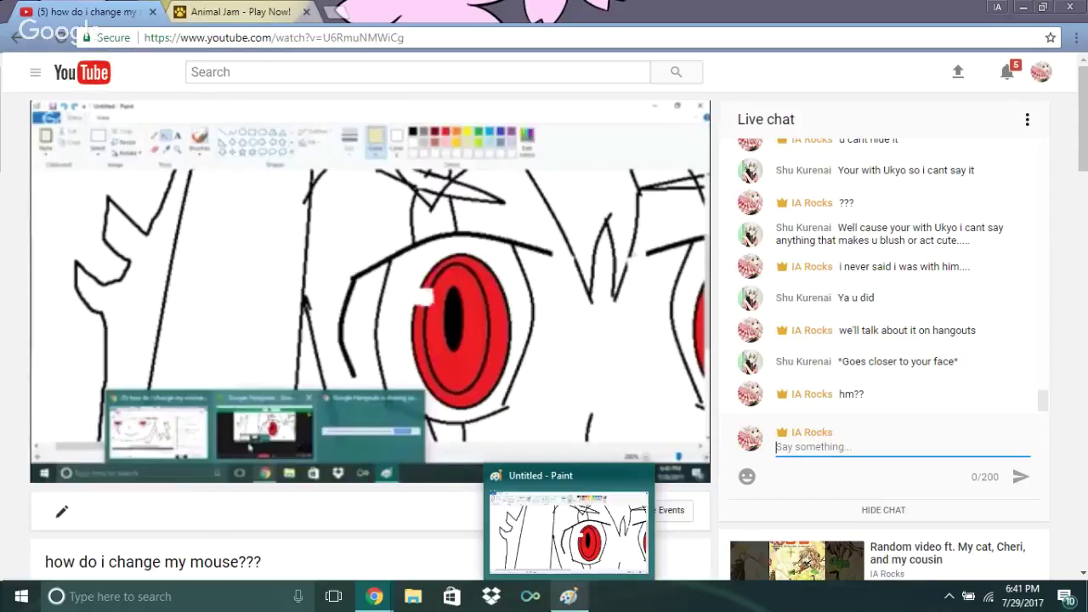
{"action": "left_click", "coordinate": [569, 596]}
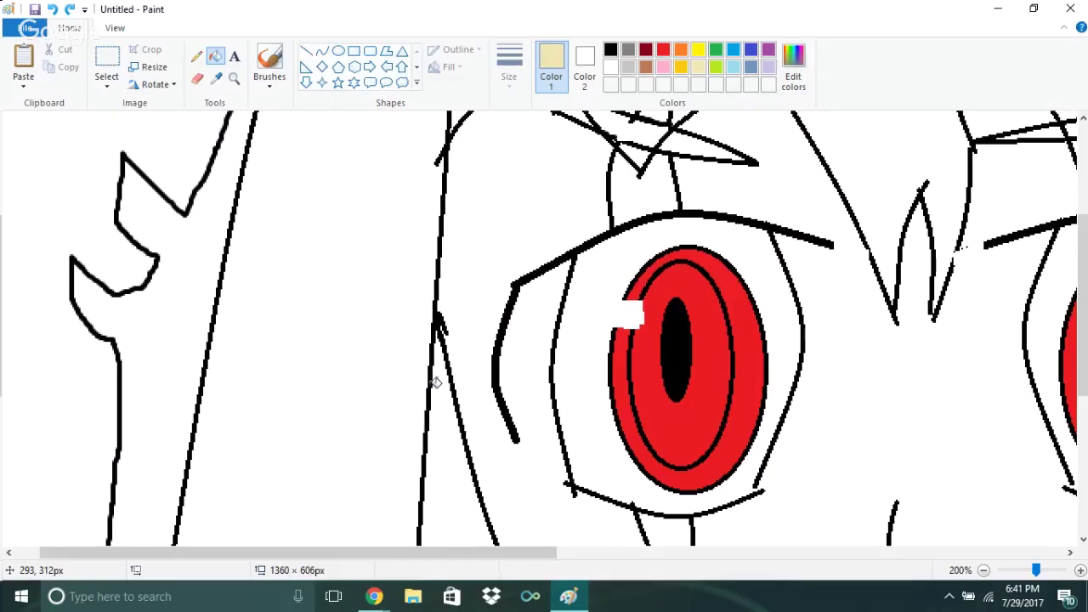
{"action": "left_click_drag", "start_coordinate": [456, 552], "coordinate": [775, 553]}
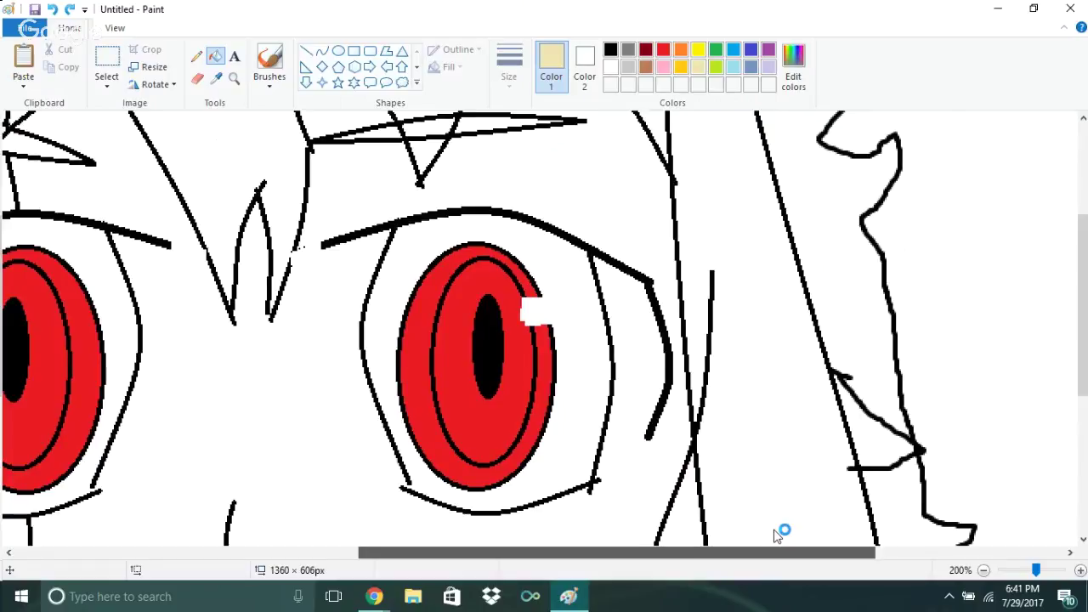
{"action": "left_click_drag", "start_coordinate": [1085, 245], "coordinate": [1086, 262]}
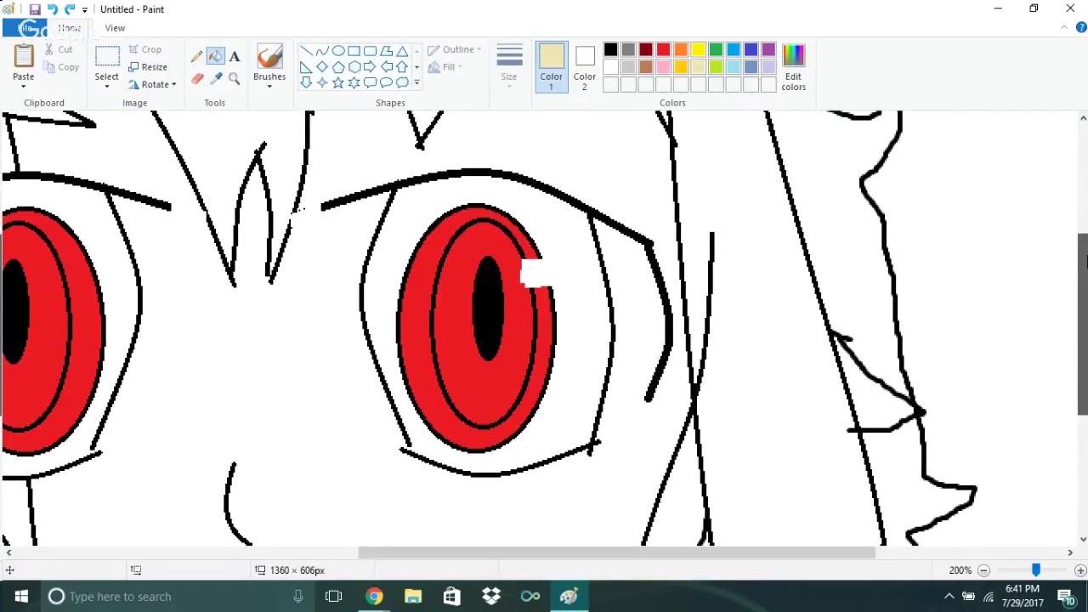
{"action": "scroll", "coordinate": [283, 142], "scroll_direction": "down", "scroll_amount": 1}
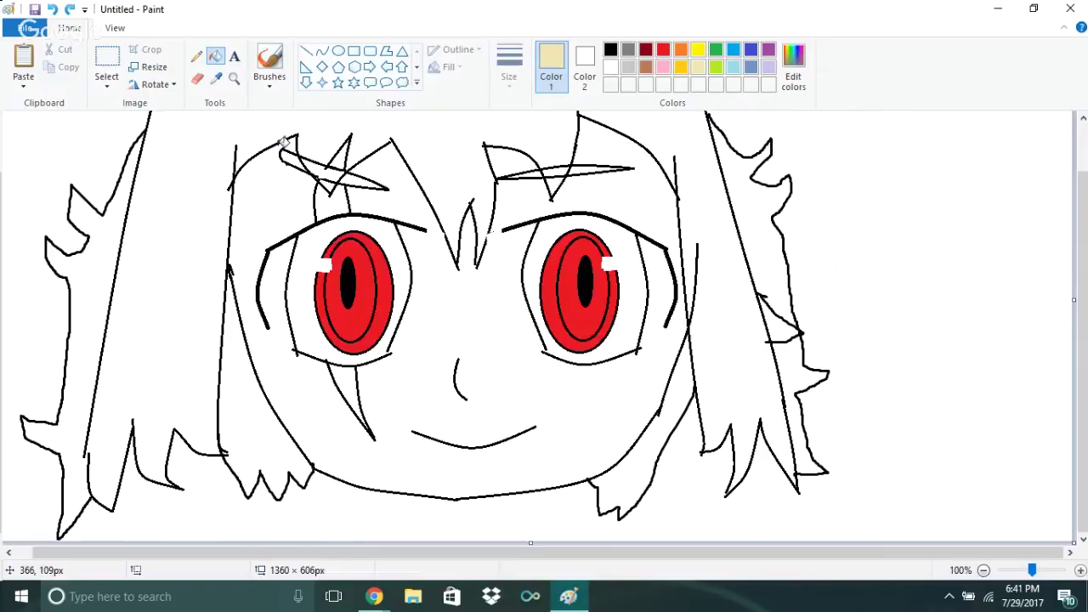
{"action": "scroll", "coordinate": [484, 326], "scroll_direction": "up", "scroll_amount": 1}
{"action": "left_click", "coordinate": [483, 327]}
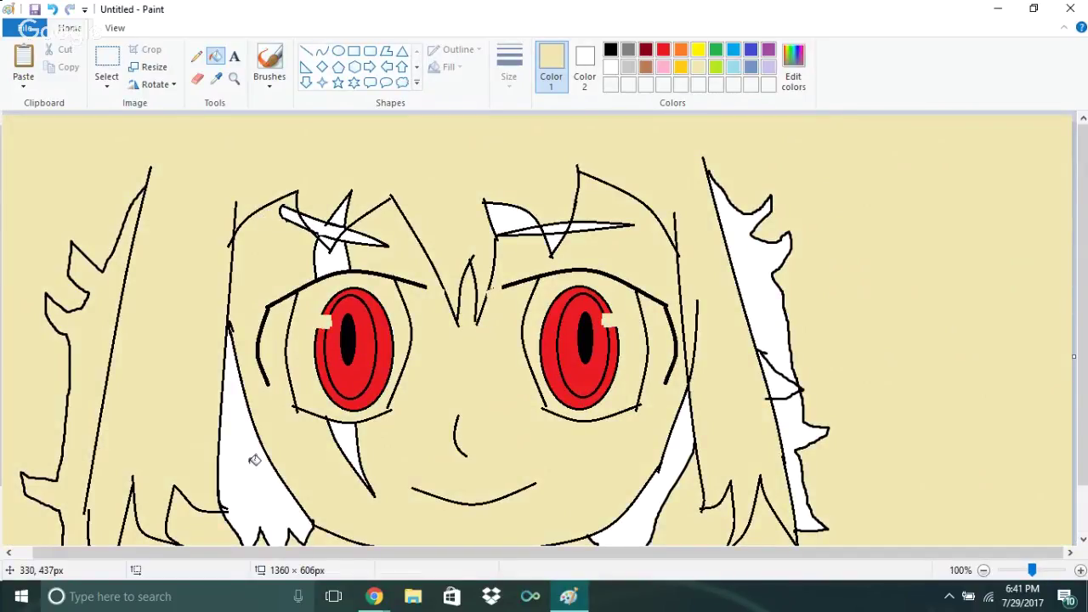
{"action": "key", "text": "ctrl+z"}
Brush black over the gaps in the central bangs, and try a freehand line across the top of the head
{"action": "left_click", "coordinate": [269, 63]}
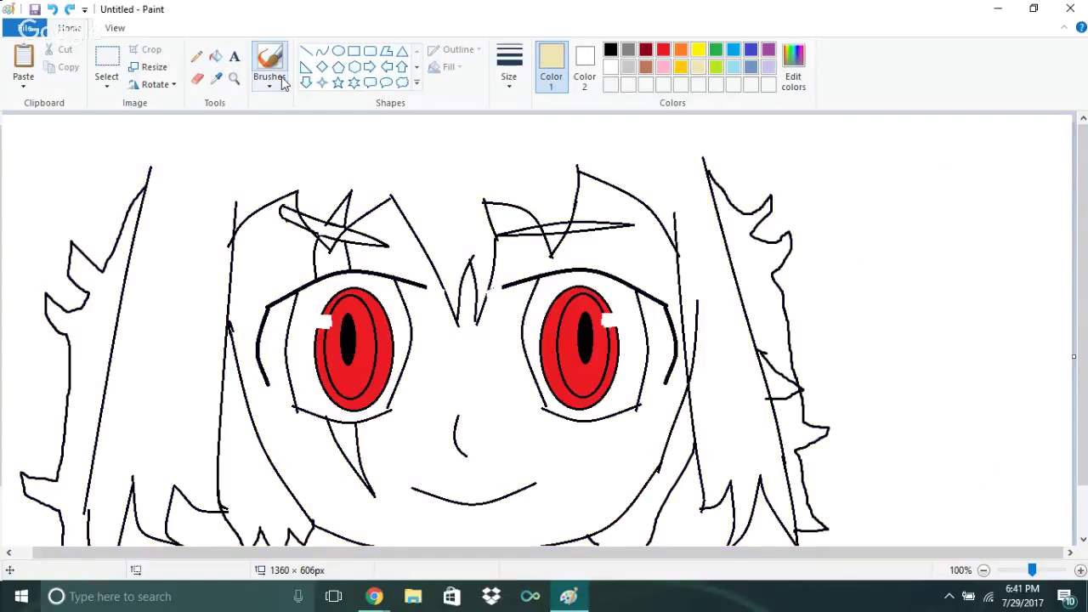
{"action": "left_click", "coordinate": [610, 50]}
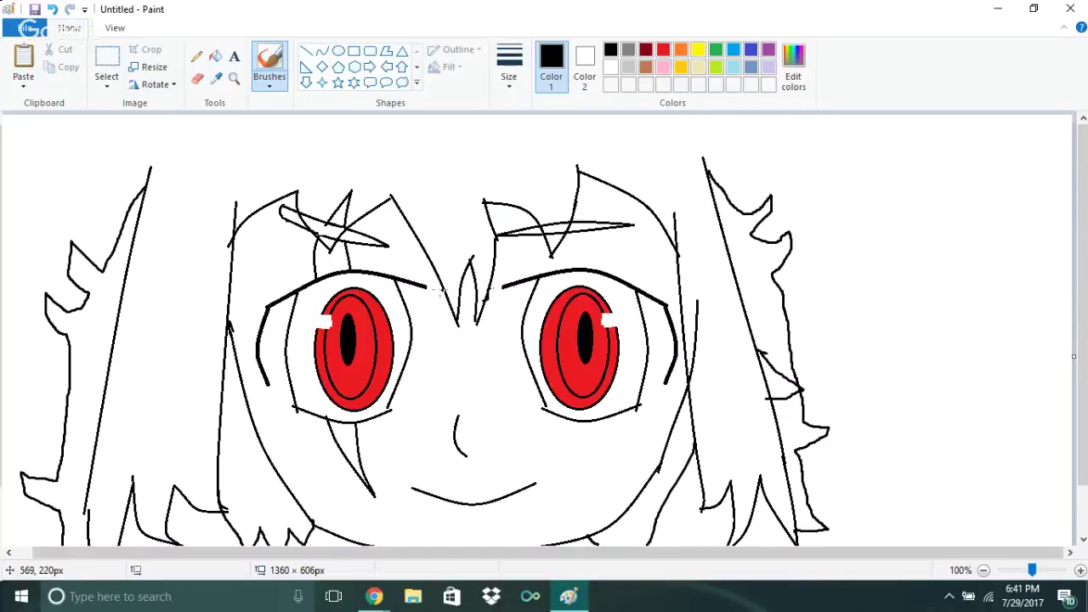
{"action": "mouse_move", "coordinate": [702, 158]}
{"action": "left_mouse_down"}
{"action": "mouse_move", "coordinate": [582, 119]}
{"action": "mouse_move", "coordinate": [239, 143]}
{"action": "left_mouse_up"}
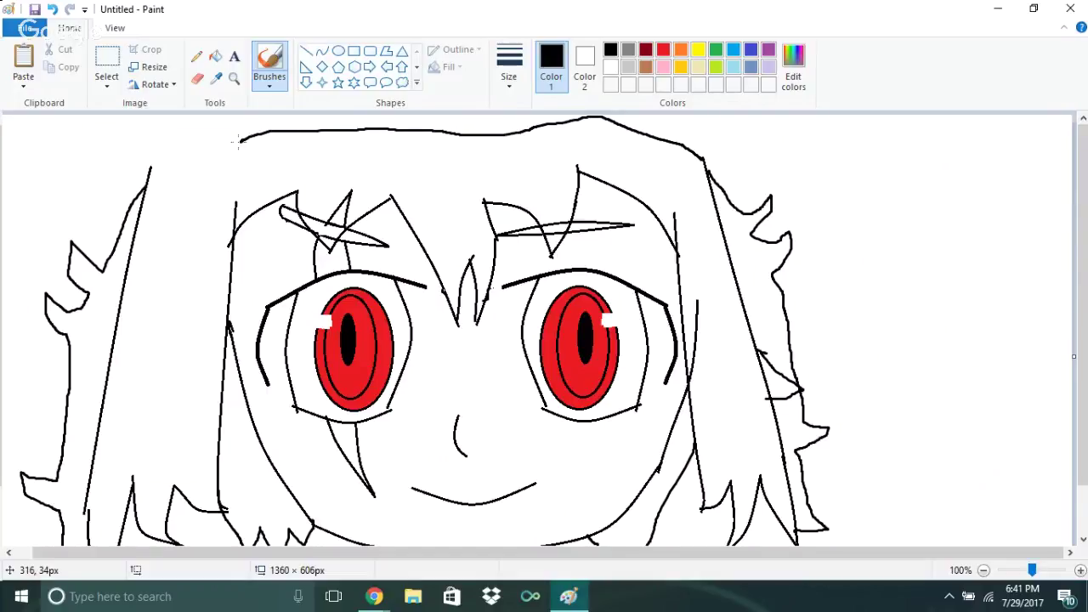
{"action": "key", "text": "ctrl+z"}
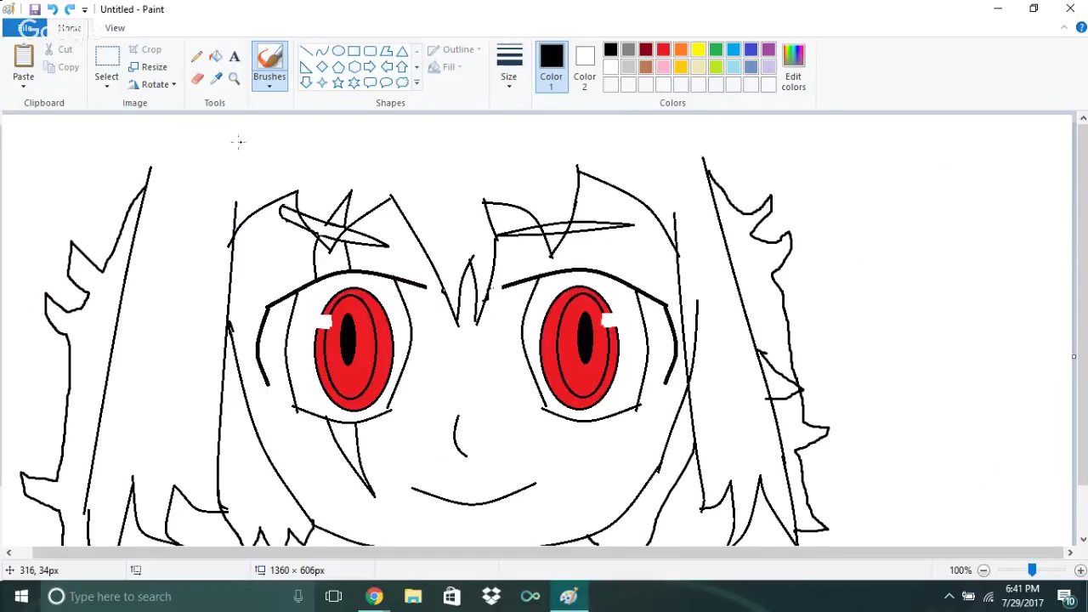
Draw a black curve about 690 px wide across the top of the head, arch it upward, and shift it slightly toward the right hair line
{"action": "left_click", "coordinate": [322, 51]}
{"action": "mouse_move", "coordinate": [695, 154]}
{"action": "left_mouse_down"}
{"action": "mouse_move", "coordinate": [539, 160]}
{"action": "mouse_move", "coordinate": [205, 147]}
{"action": "mouse_move", "coordinate": [146, 166]}
{"action": "left_mouse_up"}
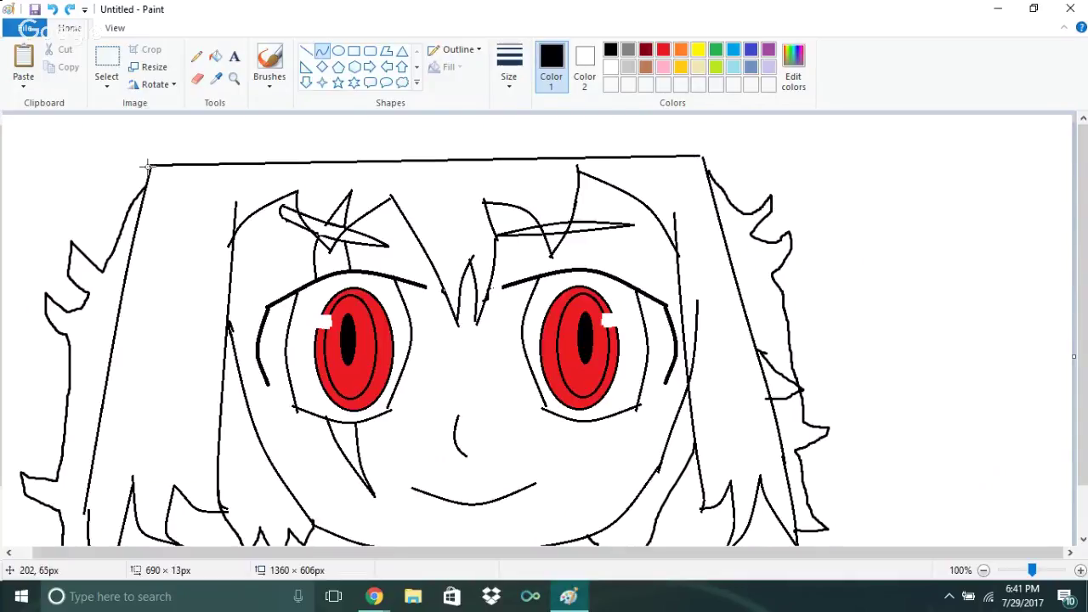
{"action": "left_click_drag", "start_coordinate": [366, 164], "coordinate": [306, 91]}
{"action": "mouse_move", "coordinate": [641, 142]}
{"action": "left_mouse_down"}
{"action": "mouse_move", "coordinate": [658, 131]}
{"action": "mouse_move", "coordinate": [663, 144]}
{"action": "mouse_move", "coordinate": [649, 136]}
{"action": "mouse_move", "coordinate": [642, 151]}
{"action": "mouse_move", "coordinate": [650, 147]}
{"action": "left_mouse_up"}
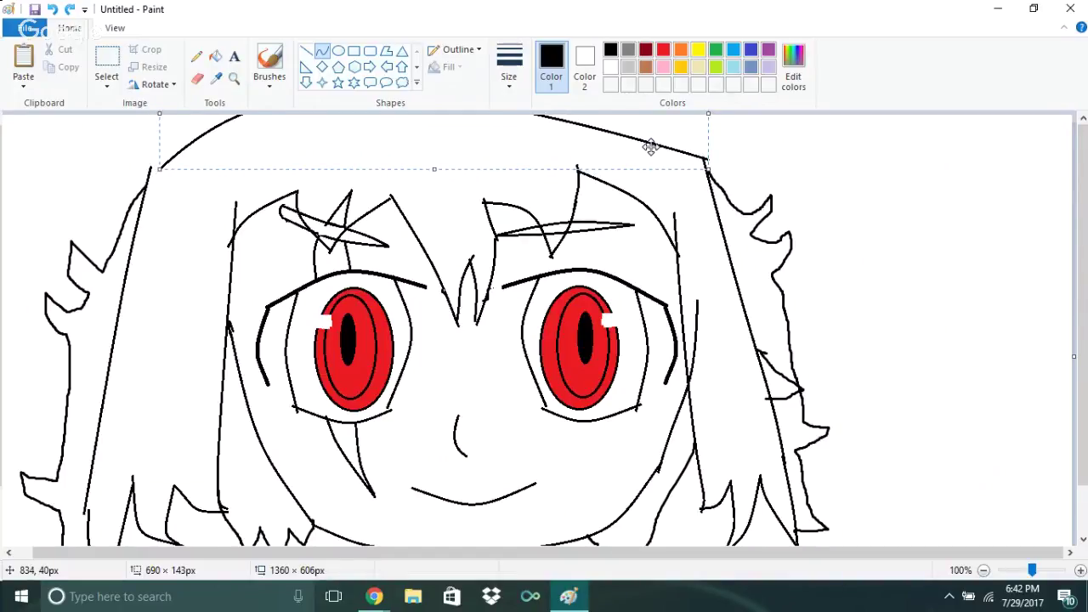
{"action": "left_click", "coordinate": [767, 150]}
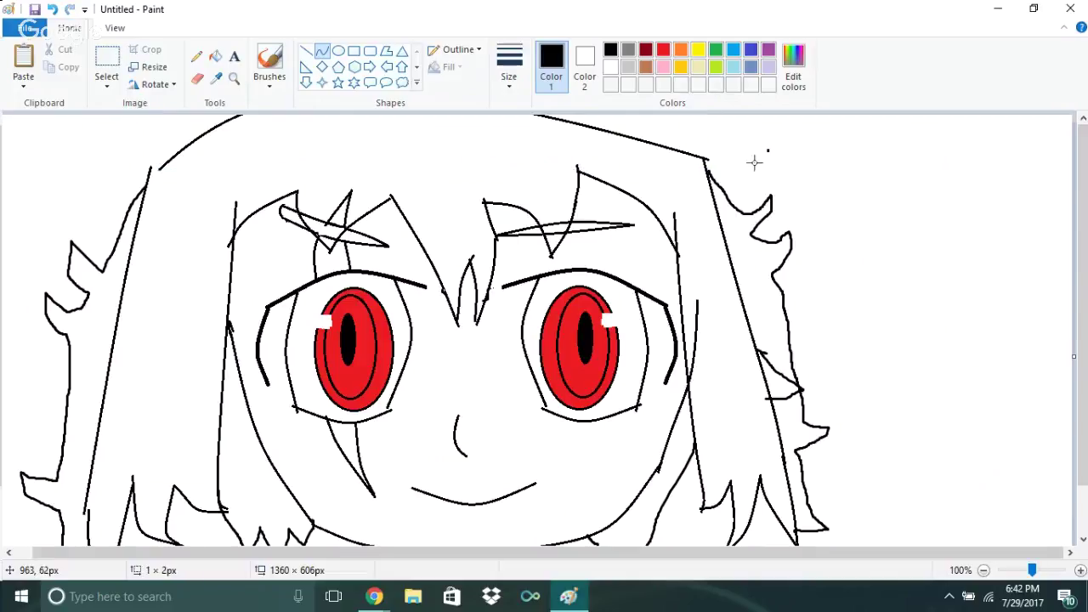
Discard the stray mark beside the hair, switch to the YouTube live chat, and send the message "hehe"
{"action": "left_click", "coordinate": [615, 423]}
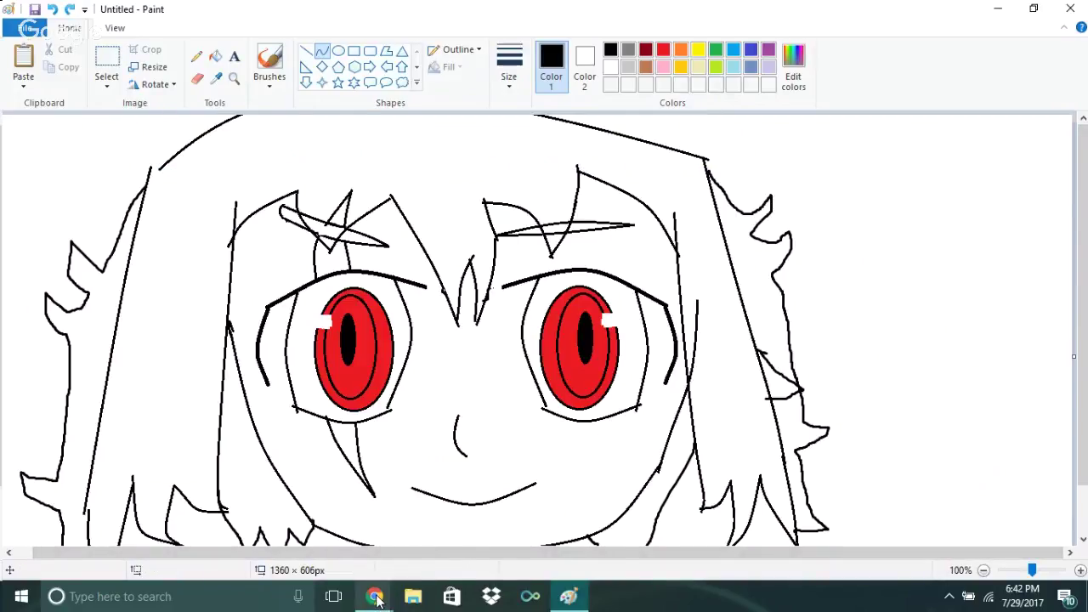
{"action": "mouse_move", "coordinate": [364, 593]}
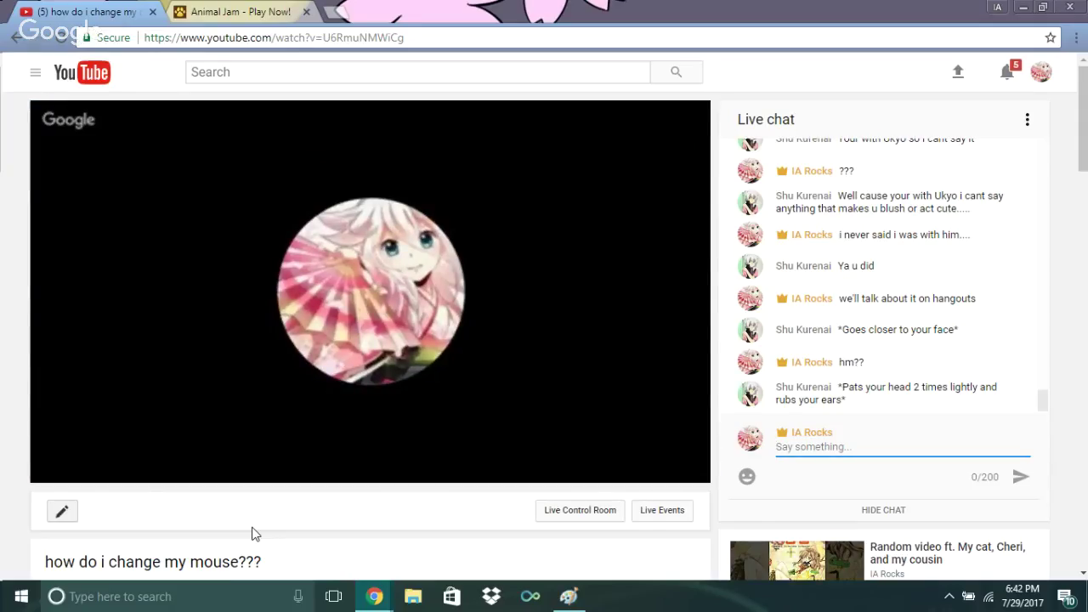
{"action": "type", "text": "hehe"}
{"action": "key", "text": "Return"}
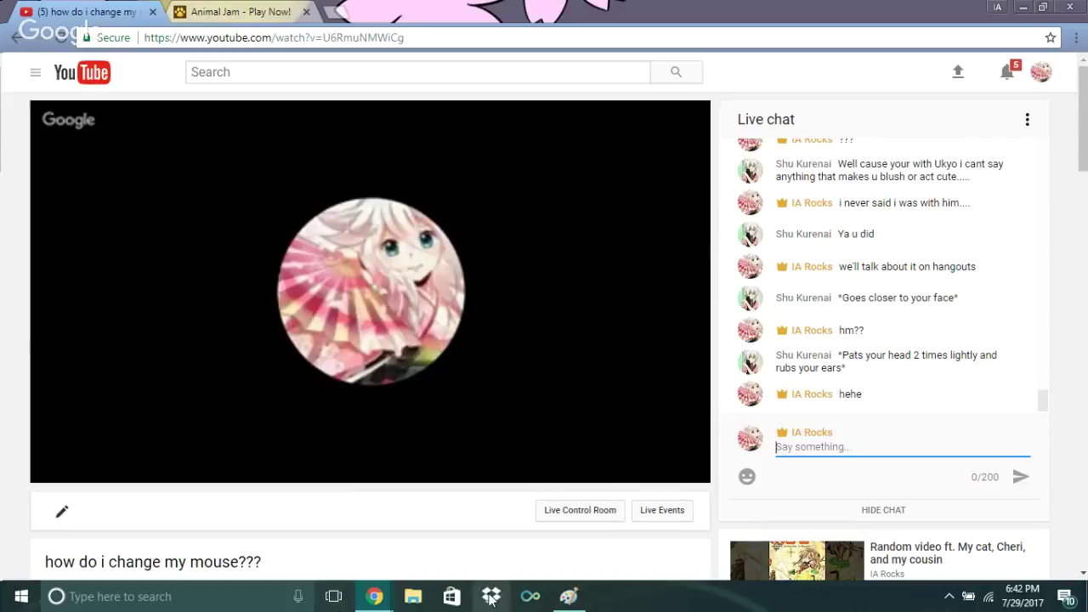
Return to Paint and fill the face and the small patch under the right bangs with light yellow
{"action": "mouse_move", "coordinate": [554, 599]}
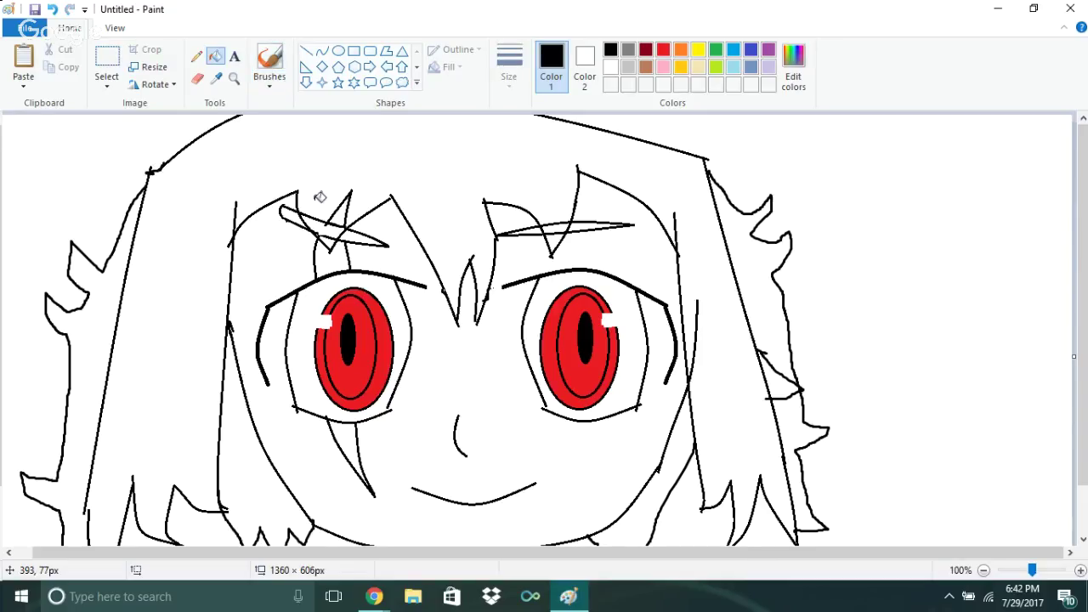
{"action": "left_click", "coordinate": [286, 267]}
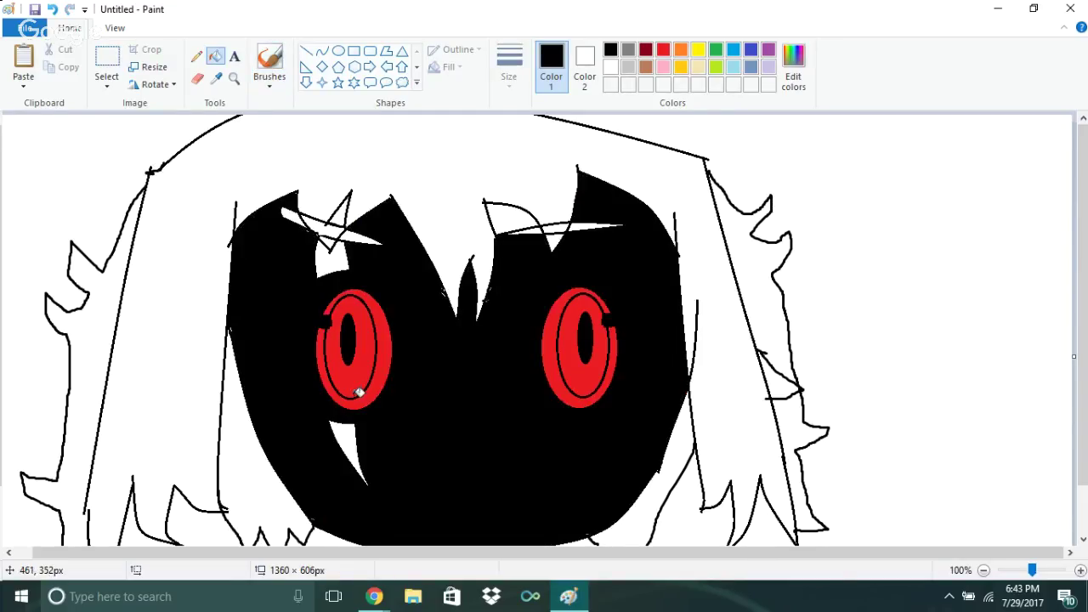
{"action": "key", "text": "ctrl+z"}
{"action": "left_click", "coordinate": [699, 68]}
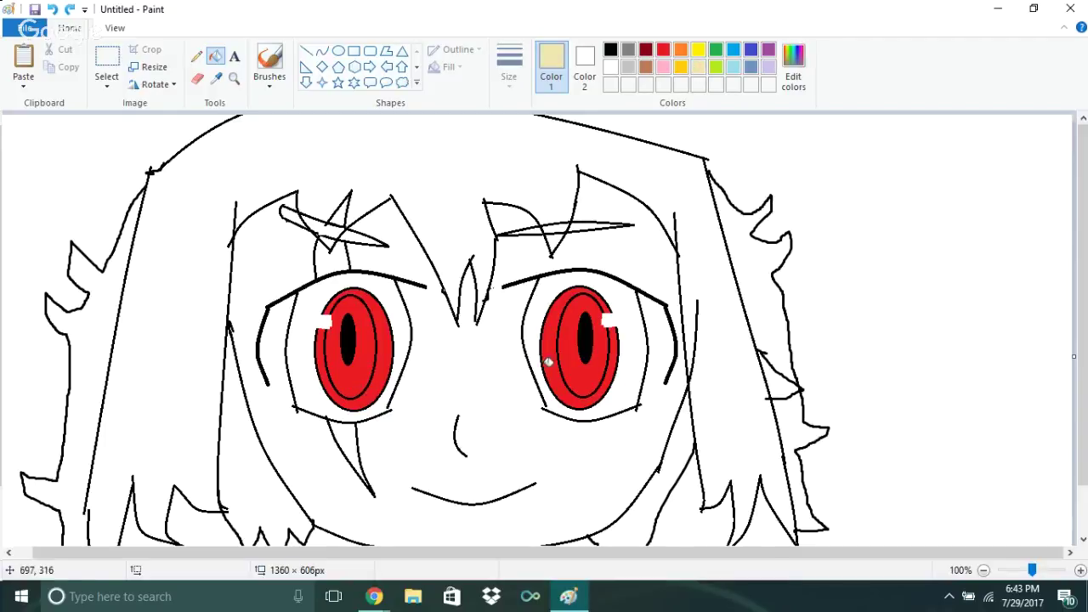
{"action": "left_click", "coordinate": [506, 372]}
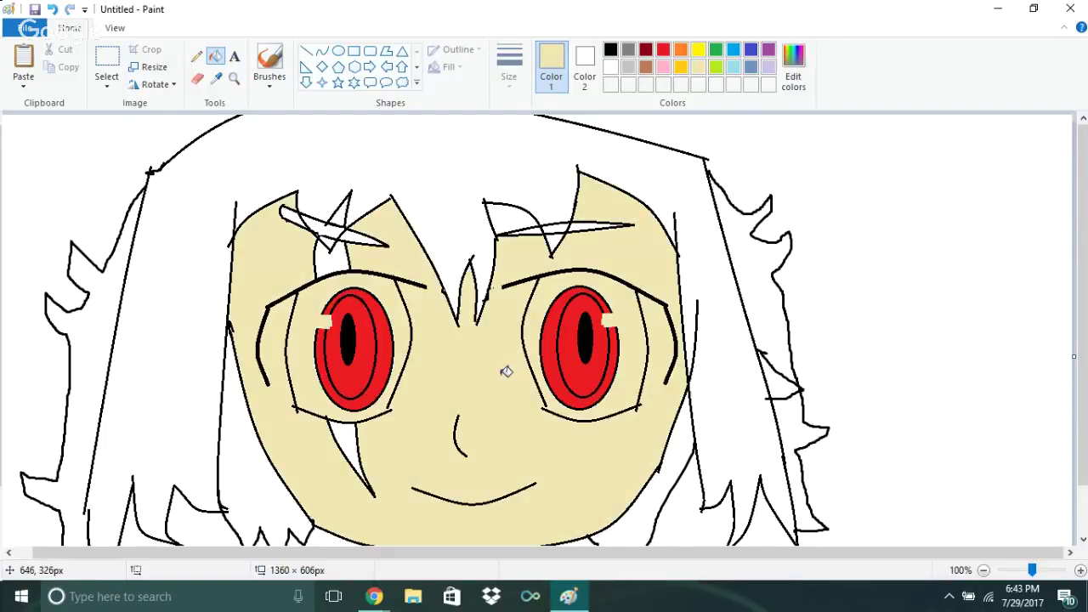
{"action": "left_click", "coordinate": [513, 216]}
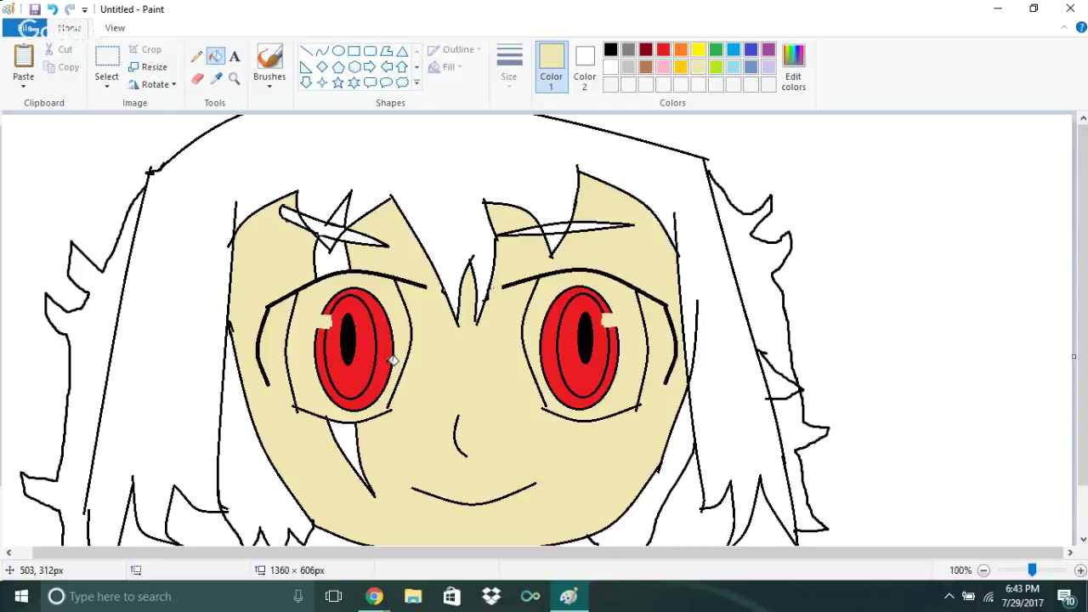
Fill the area around the right eye's red iris with white
{"action": "scroll", "coordinate": [392, 361], "scroll_direction": "down", "scroll_amount": 1}
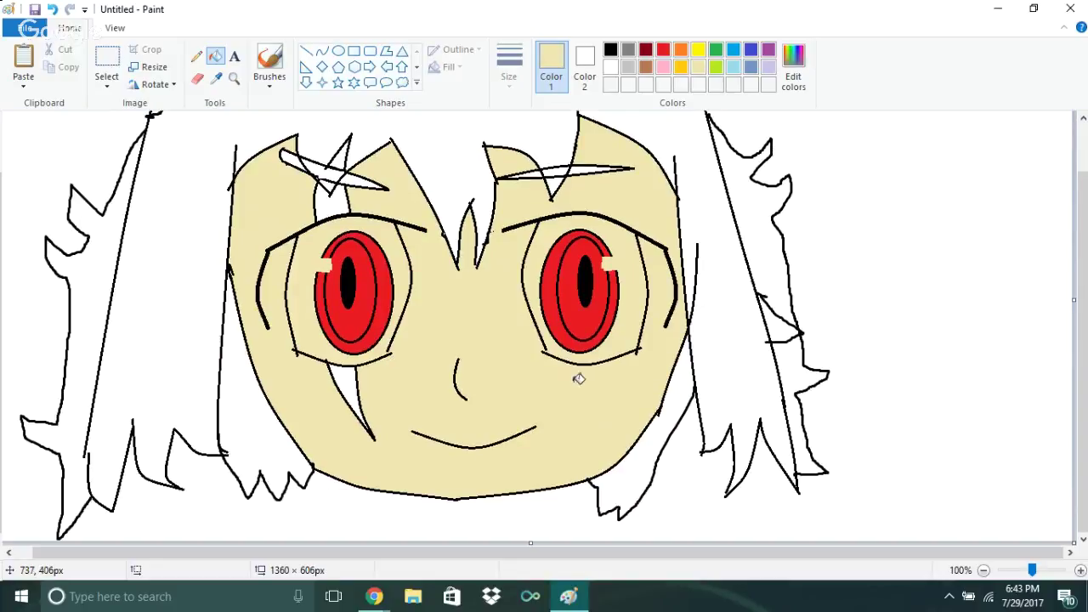
{"action": "left_click", "coordinate": [611, 67]}
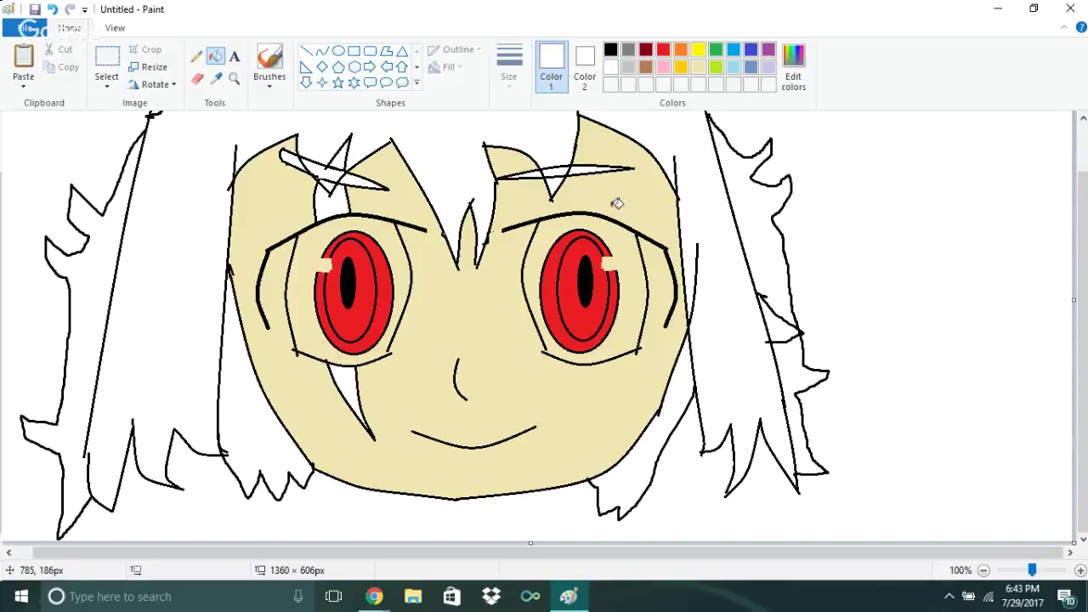
{"action": "left_click", "coordinate": [627, 282]}
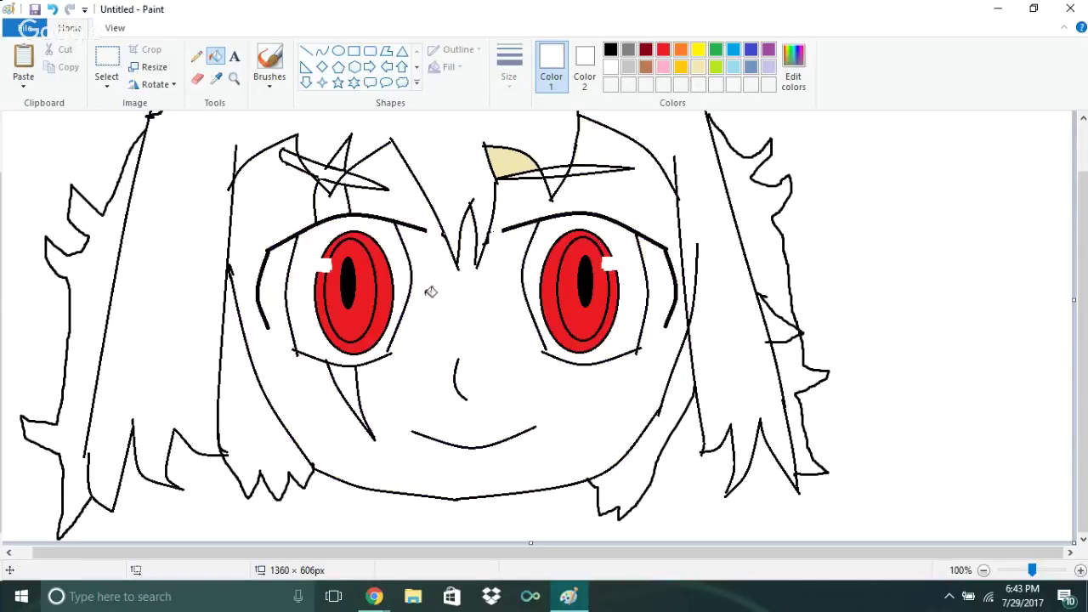
Brush black over the gaps at the lower corners of both eyes, and refill the face with light yellow
{"action": "left_click", "coordinate": [269, 64]}
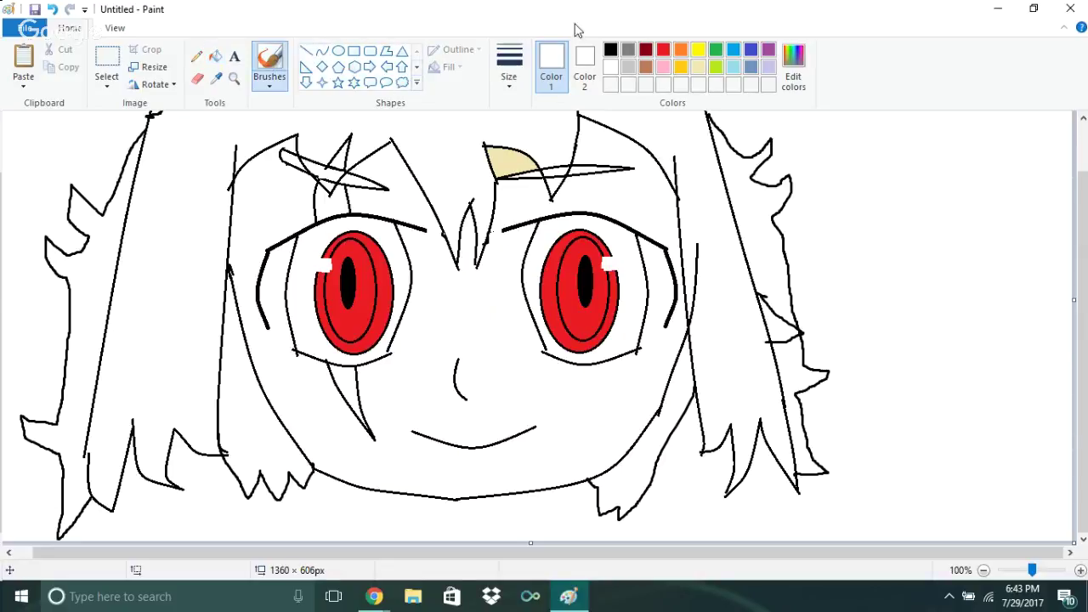
{"action": "left_click", "coordinate": [610, 49]}
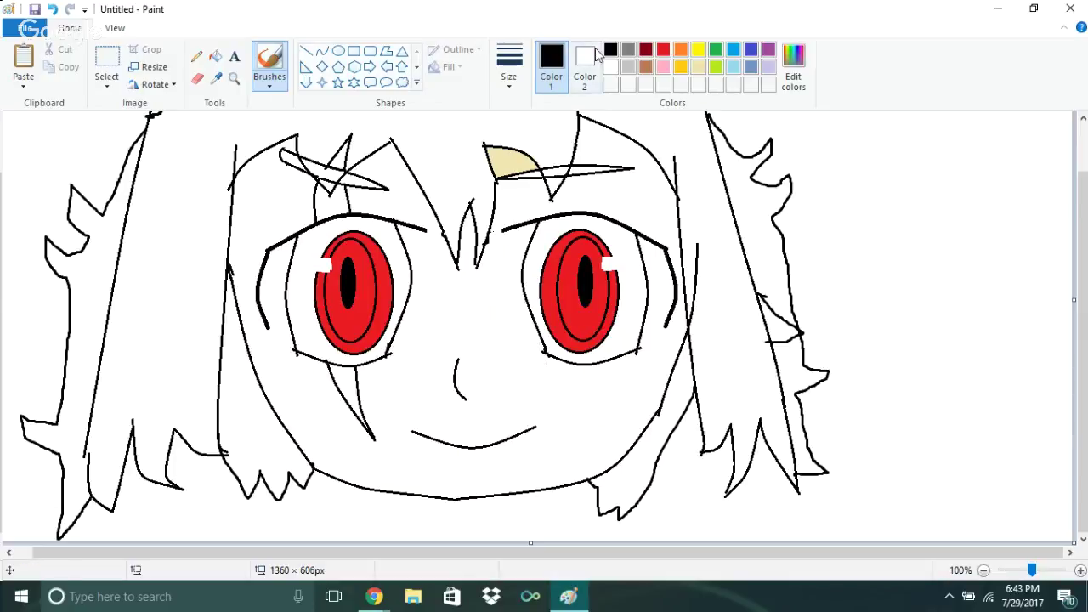
{"action": "left_click", "coordinate": [697, 68]}
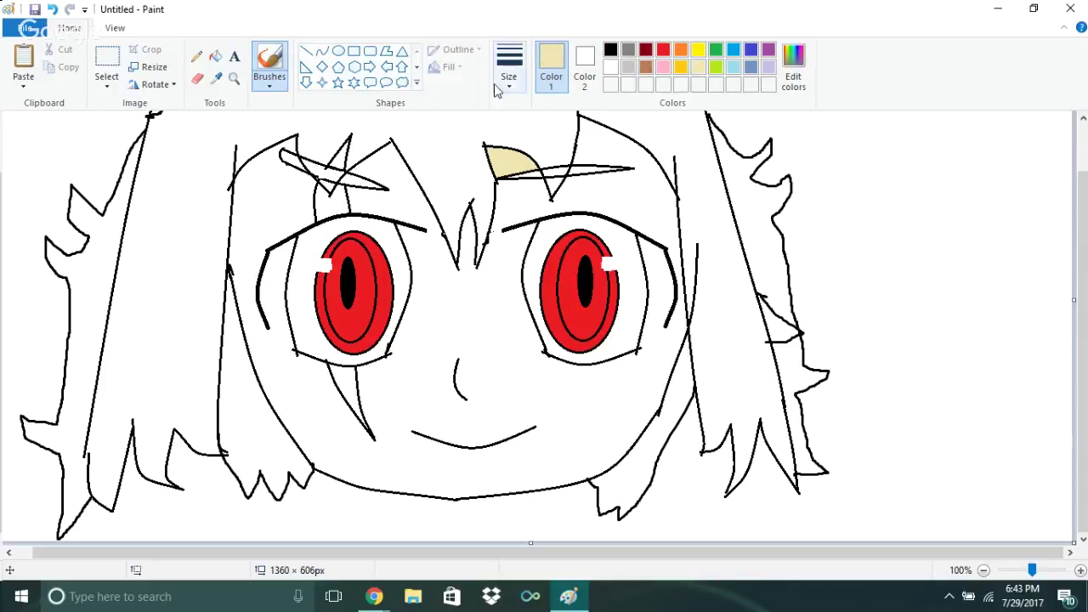
{"action": "left_click", "coordinate": [215, 56]}
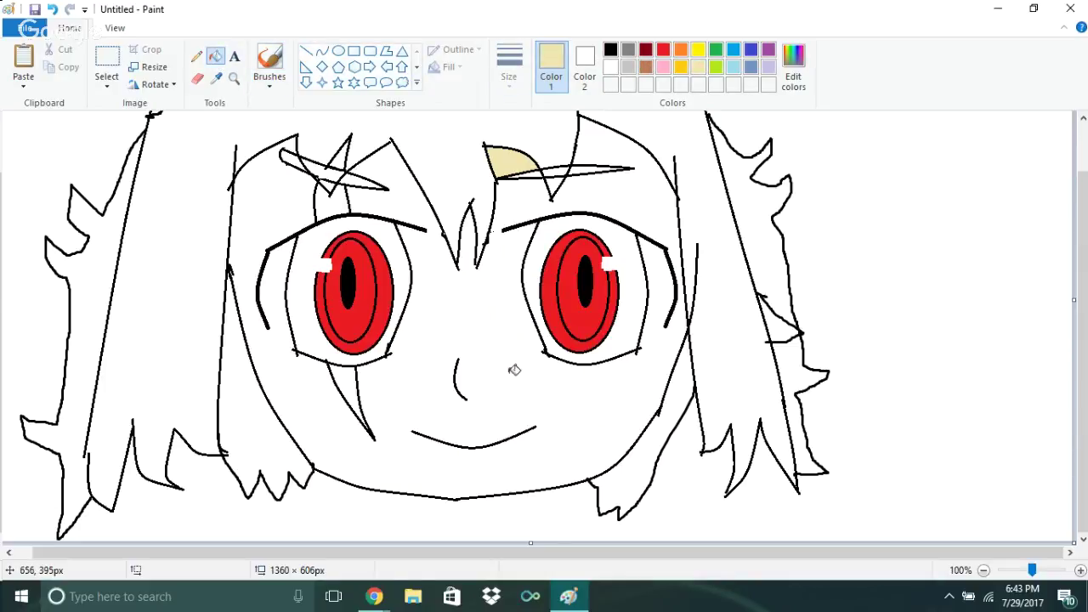
{"action": "left_click", "coordinate": [513, 369]}
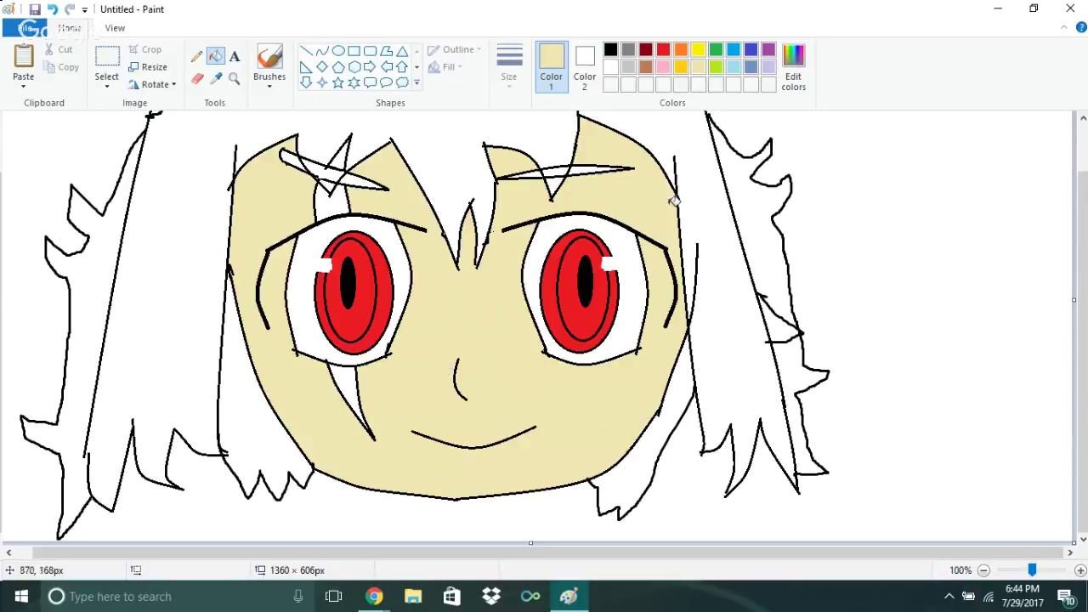
Switch to the YouTube live chat, send the message "sorry", and return to Paint
{"action": "left_click", "coordinate": [379, 599]}
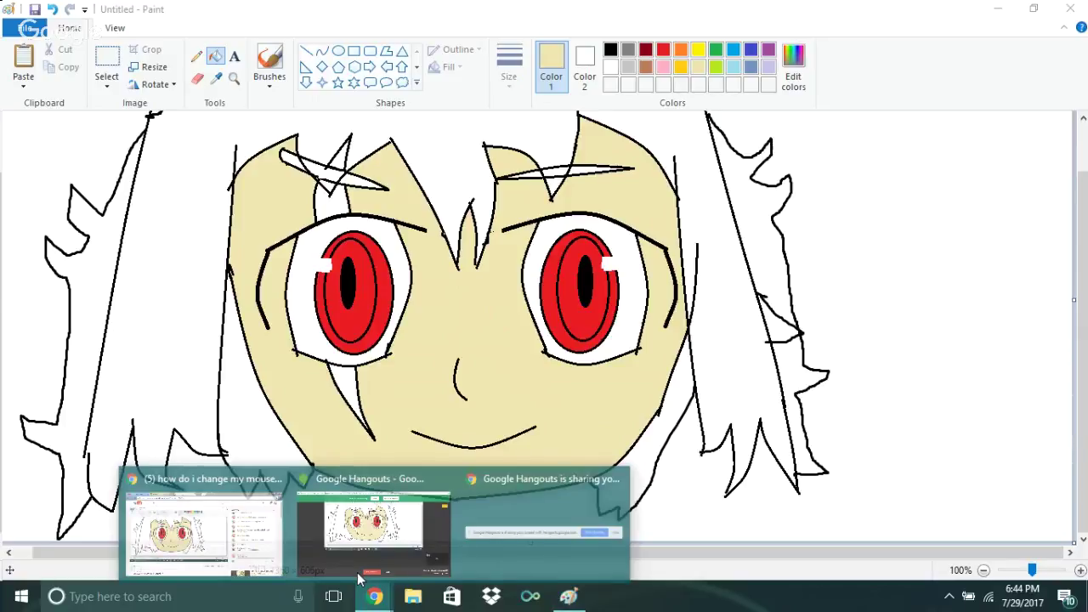
{"action": "left_click", "coordinate": [202, 518]}
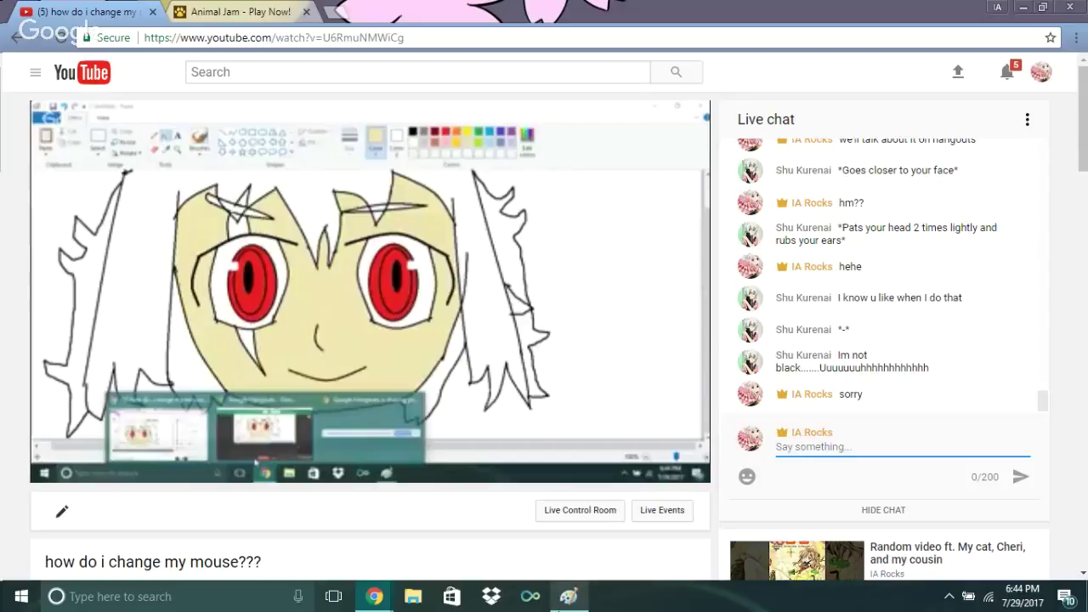
{"action": "key", "text": "alt+Tab"}
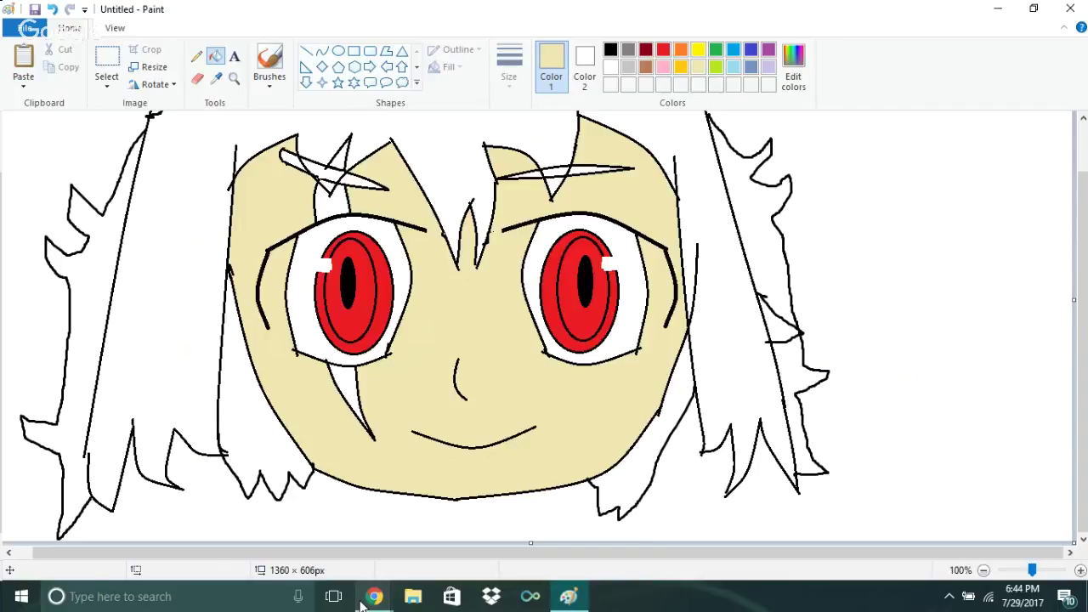
Go back to the YouTube page to check the live chat, and open a new browser tab
{"action": "mouse_move", "coordinate": [361, 602]}
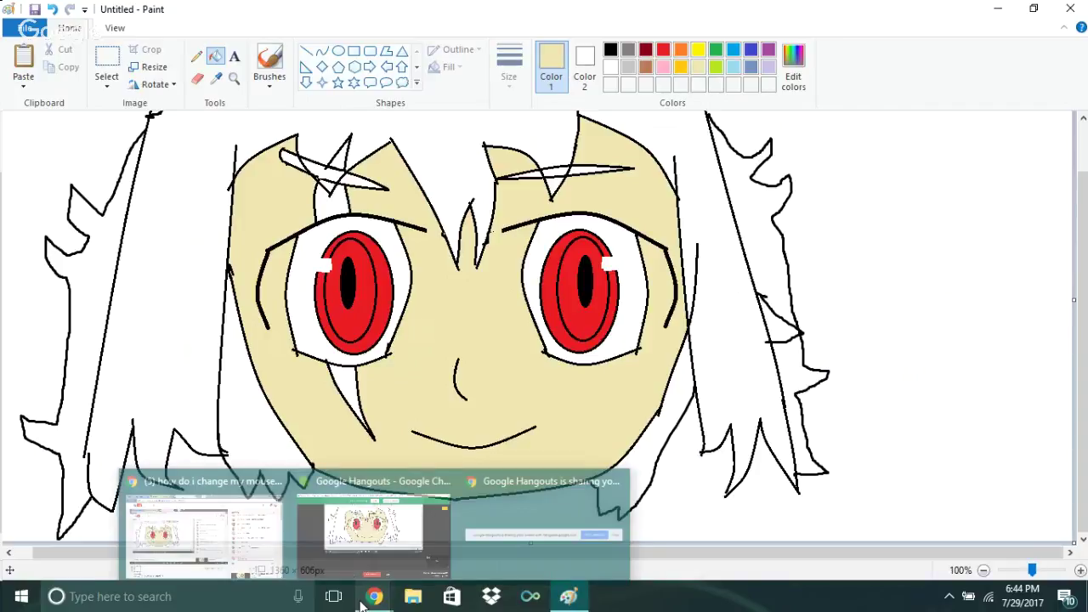
{"action": "left_click", "coordinate": [235, 510]}
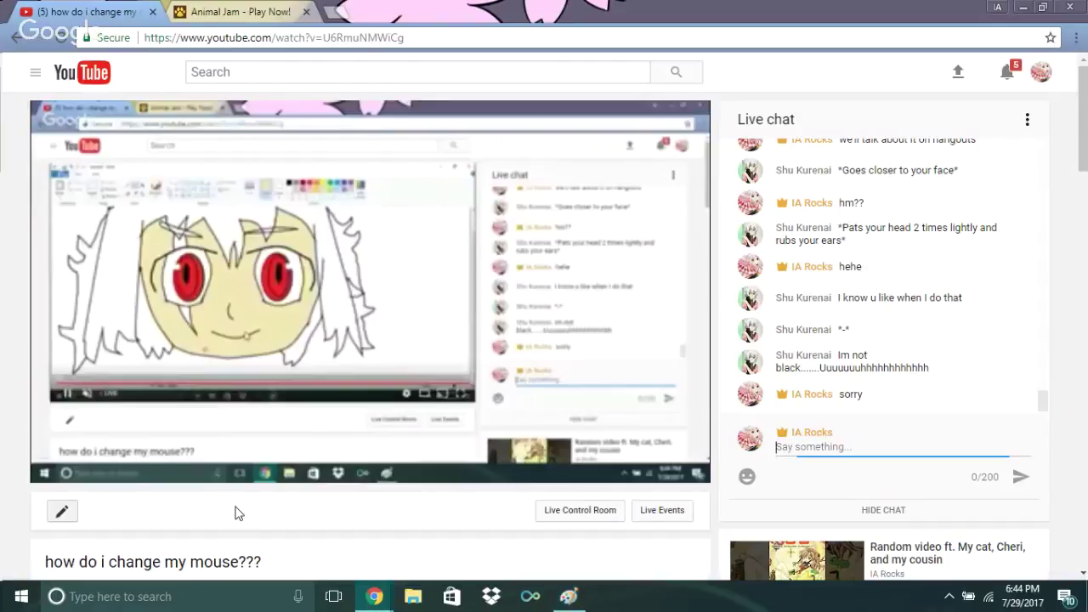
{"action": "left_click", "coordinate": [333, 12]}
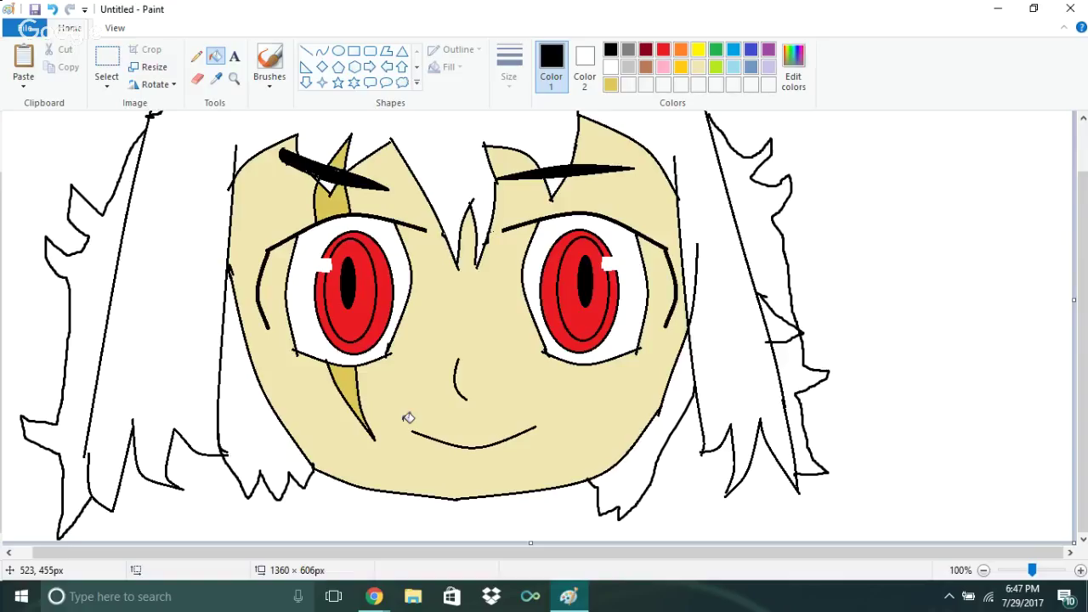
{"action": "left_click", "coordinate": [374, 596]}
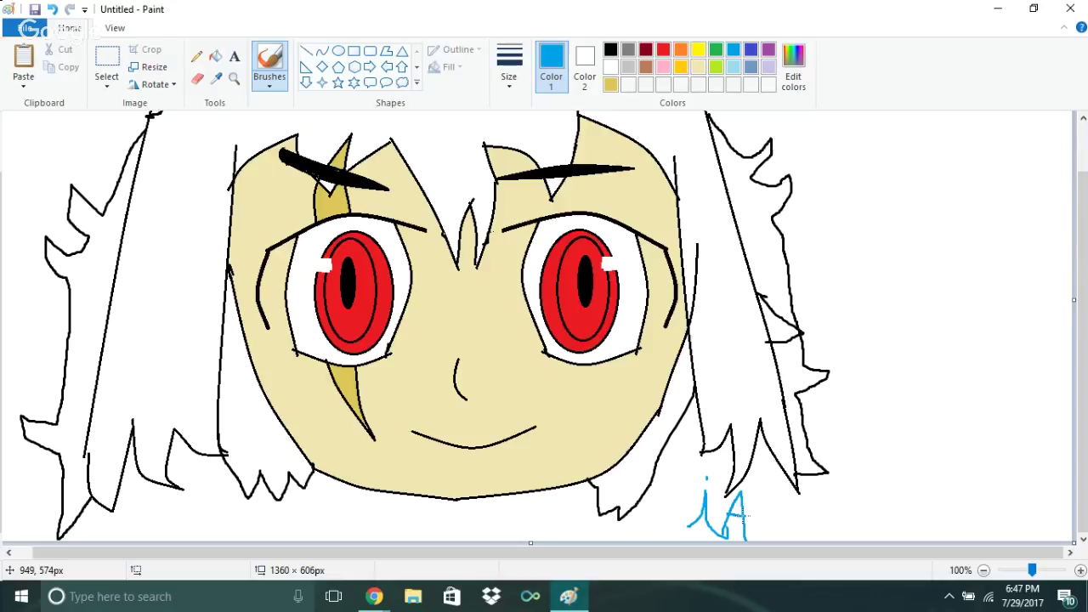
Brush the title "Shu" in large red letters on the blank canvas beside the right hair, redrawing the h
{"action": "left_click", "coordinate": [663, 50]}
{"action": "mouse_move", "coordinate": [867, 220]}
{"action": "left_mouse_down"}
{"action": "mouse_move", "coordinate": [828, 238]}
{"action": "mouse_move", "coordinate": [860, 257]}
{"action": "mouse_move", "coordinate": [825, 275]}
{"action": "left_mouse_up"}
{"action": "mouse_move", "coordinate": [890, 189]}
{"action": "left_mouse_down"}
{"action": "mouse_move", "coordinate": [871, 248]}
{"action": "mouse_move", "coordinate": [872, 266]}
{"action": "mouse_move", "coordinate": [889, 220]}
{"action": "mouse_move", "coordinate": [895, 265]}
{"action": "left_mouse_up"}
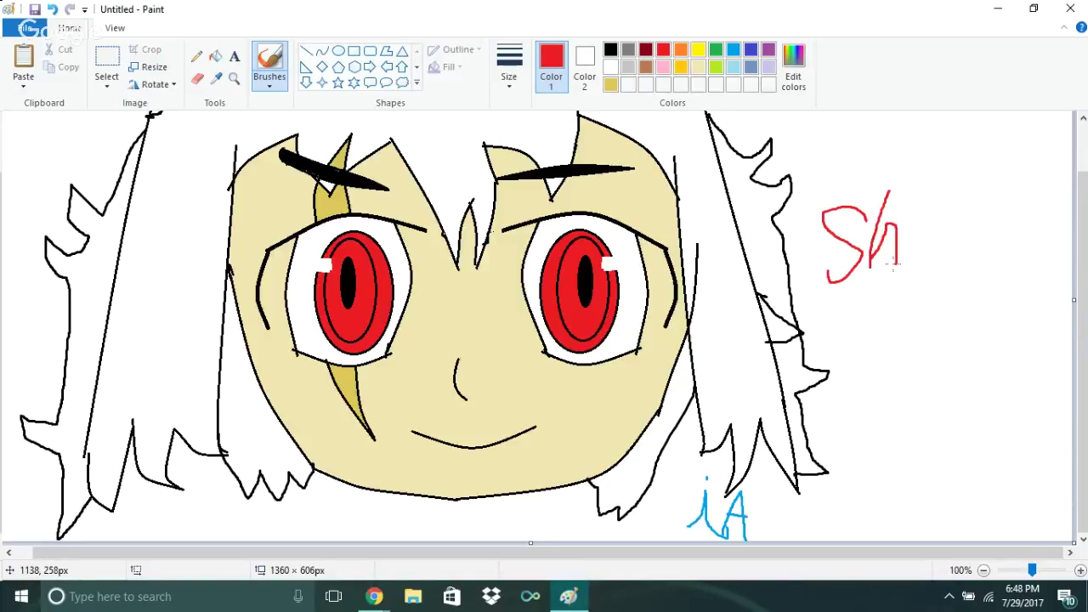
{"action": "key", "text": "ctrl+z"}
{"action": "mouse_move", "coordinate": [886, 194]}
{"action": "left_mouse_down"}
{"action": "mouse_move", "coordinate": [868, 275]}
{"action": "mouse_move", "coordinate": [878, 229]}
{"action": "mouse_move", "coordinate": [902, 278]}
{"action": "left_mouse_up"}
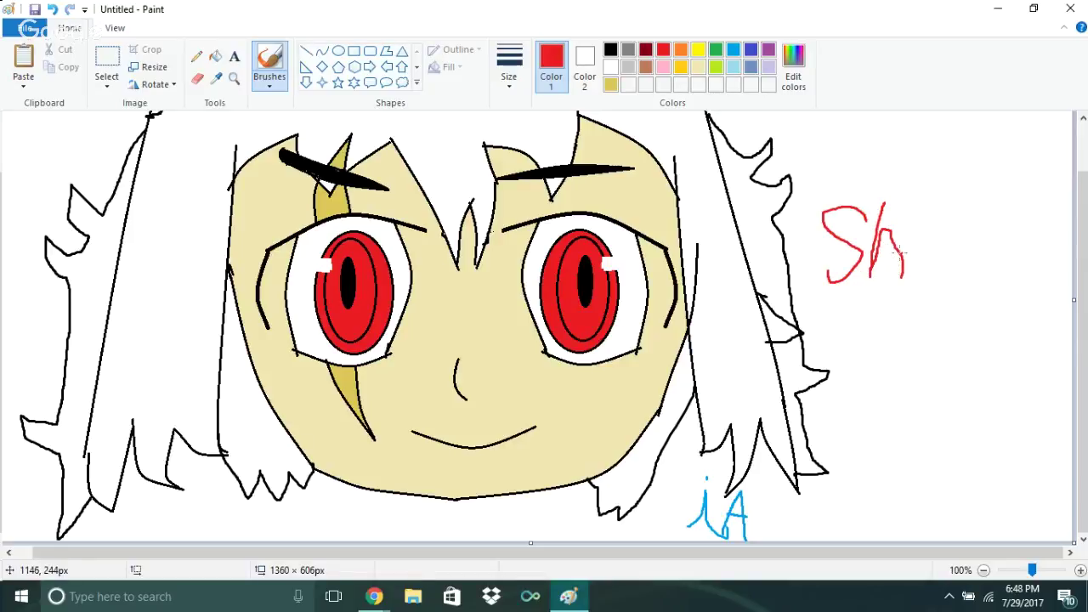
{"action": "mouse_move", "coordinate": [921, 203]}
{"action": "left_mouse_down"}
{"action": "mouse_move", "coordinate": [911, 290]}
{"action": "mouse_move", "coordinate": [926, 284]}
{"action": "mouse_move", "coordinate": [954, 224]}
{"action": "mouse_move", "coordinate": [954, 279]}
{"action": "left_mouse_up"}
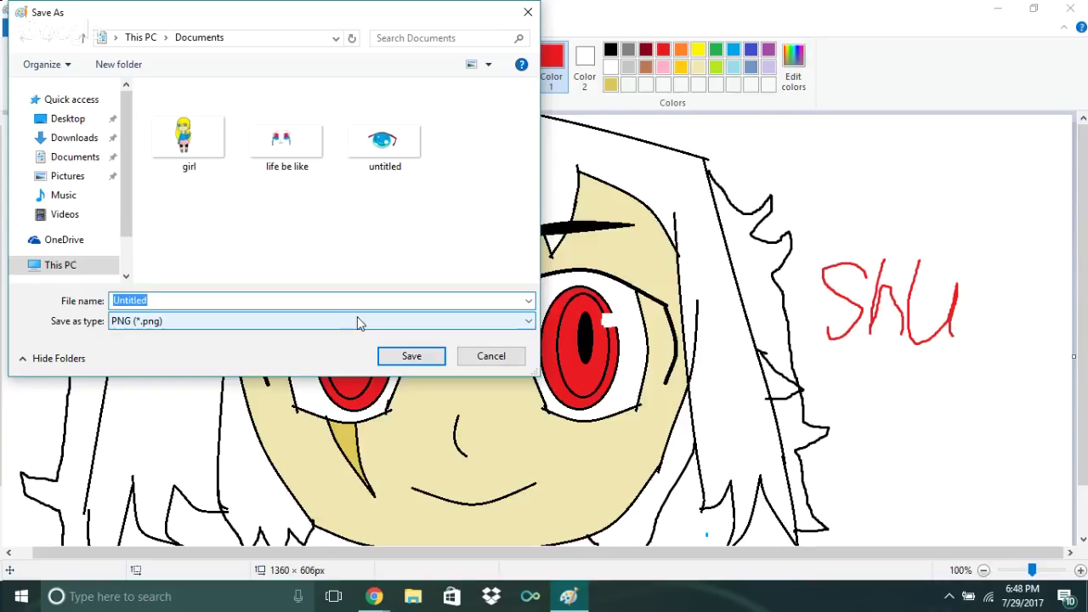
Enter Shu as the file name for saving the drawing as a PNG in Documents
{"action": "type", "text": "SShu"}
{"action": "key", "text": "BackSpace"}
{"action": "key", "text": "BackSpace"}
{"action": "key", "text": "BackSpace"}
{"action": "type", "text": "hu"}
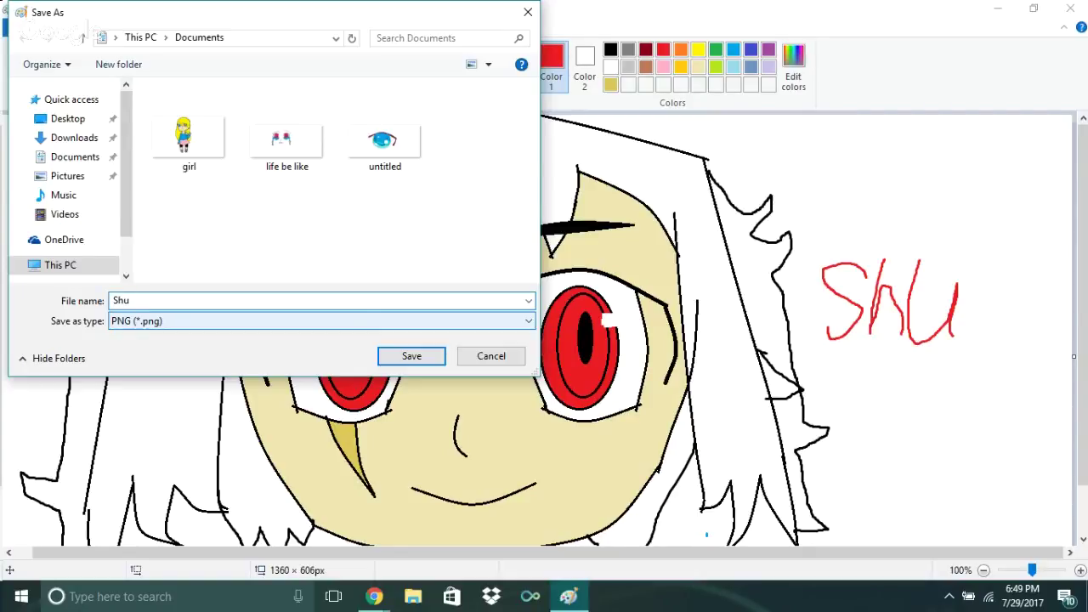